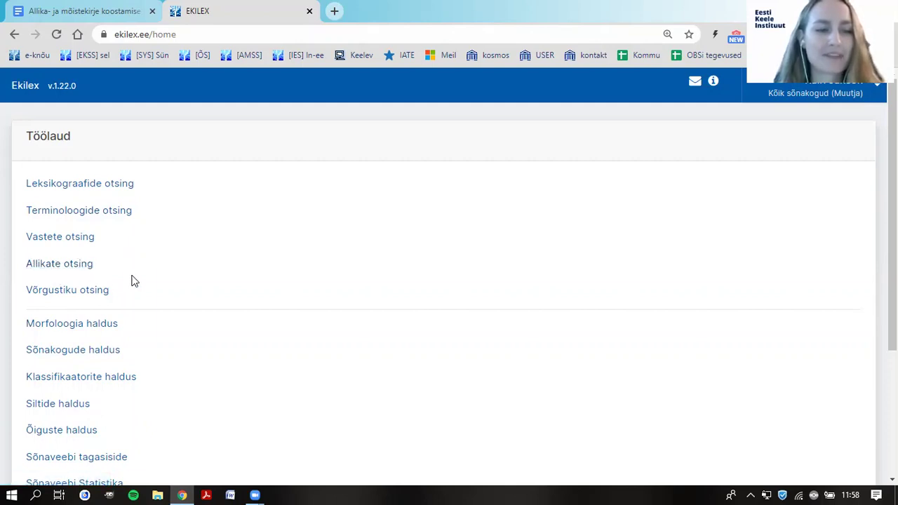
Switch the active role on the dashboard to Katsebaas (Muutja).
scroll(145, 274, down, 1)
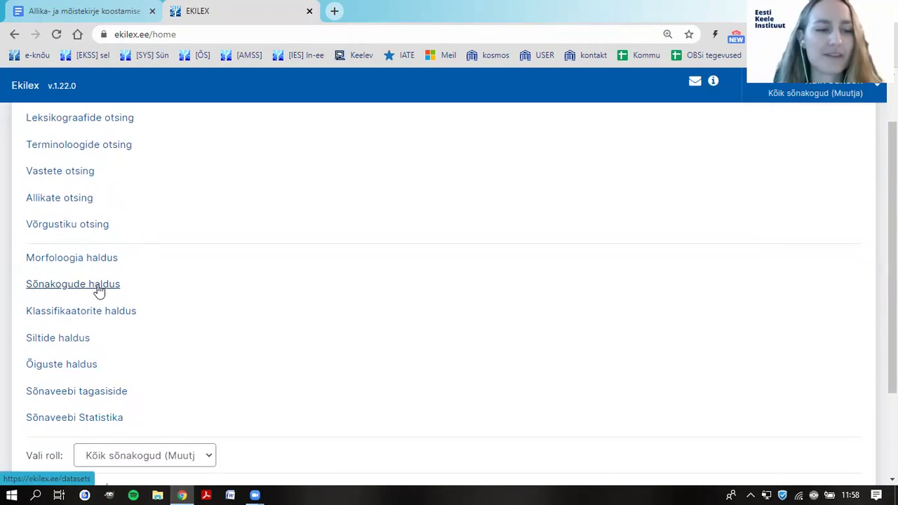
scroll(202, 225, up, 1)
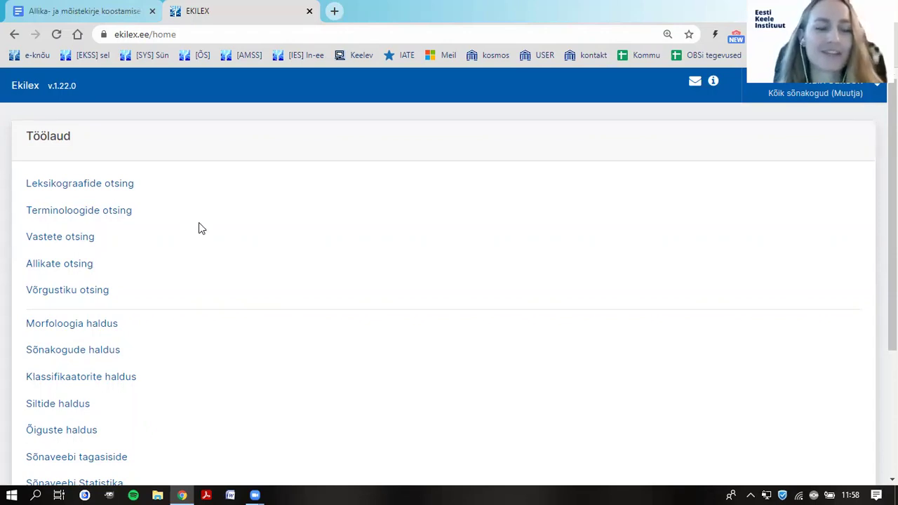
scroll(198, 224, down, 3)
scroll(198, 223, down, 1)
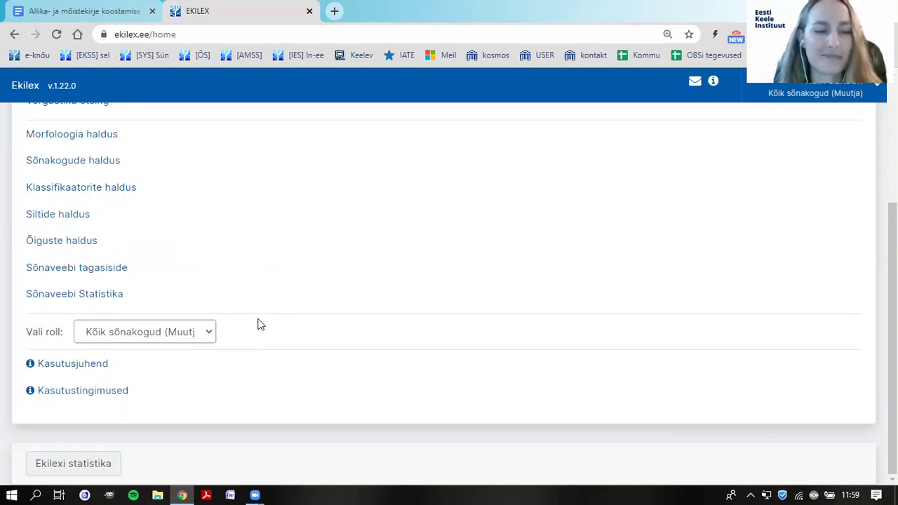
click(209, 333)
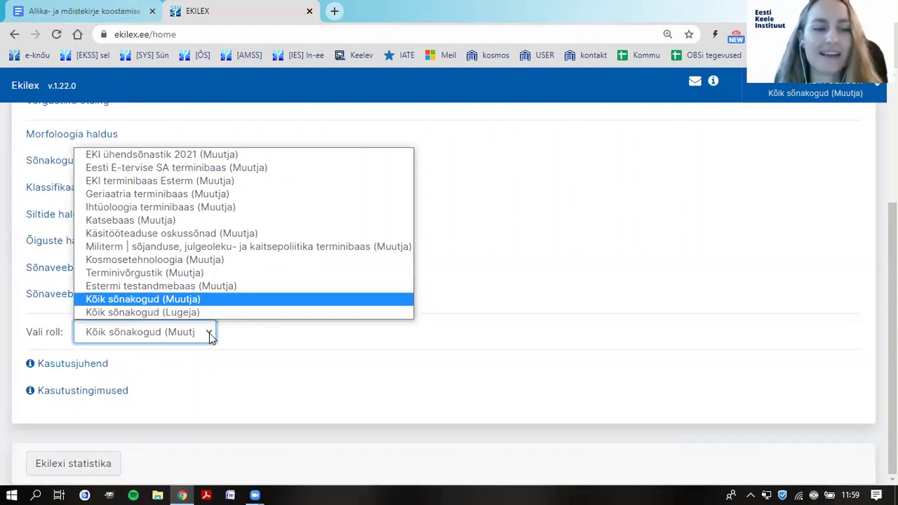
click(178, 220)
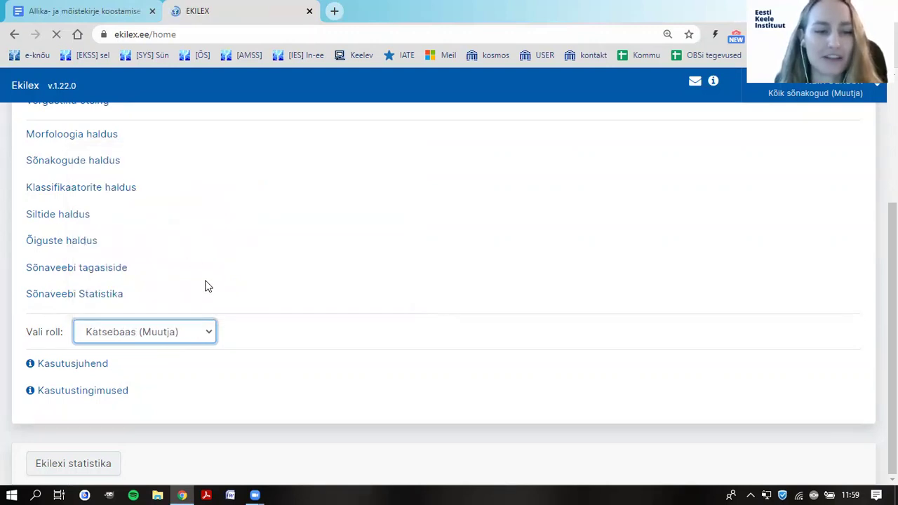
scroll(210, 273, down, 3)
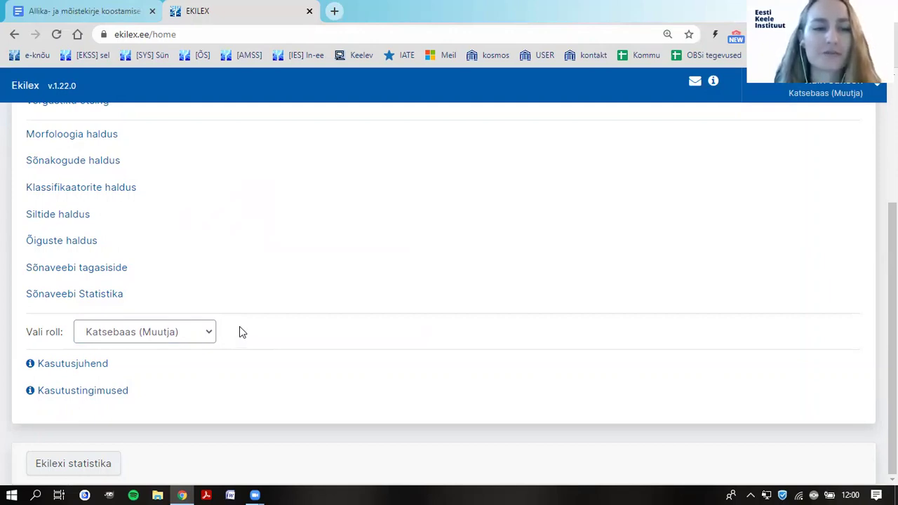
scroll(239, 327, up, 3)
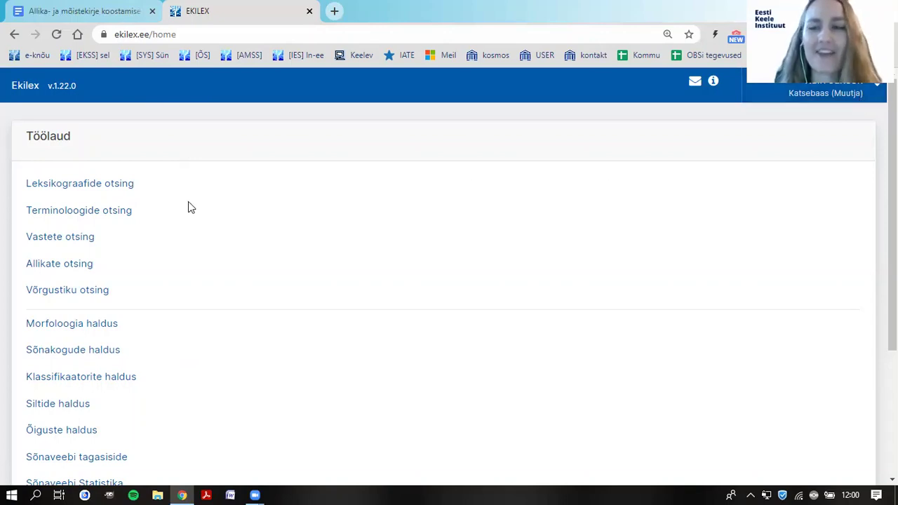
scroll(188, 207, down, 2)
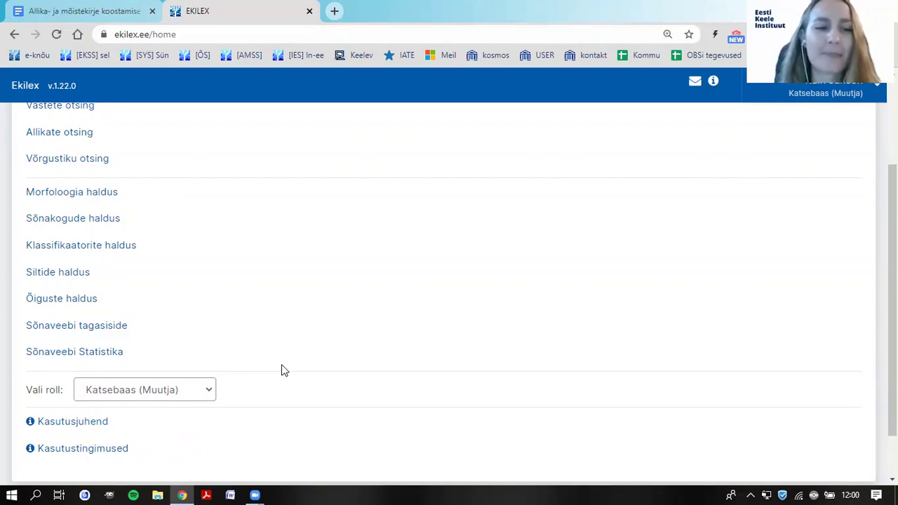
scroll(284, 368, up, 2)
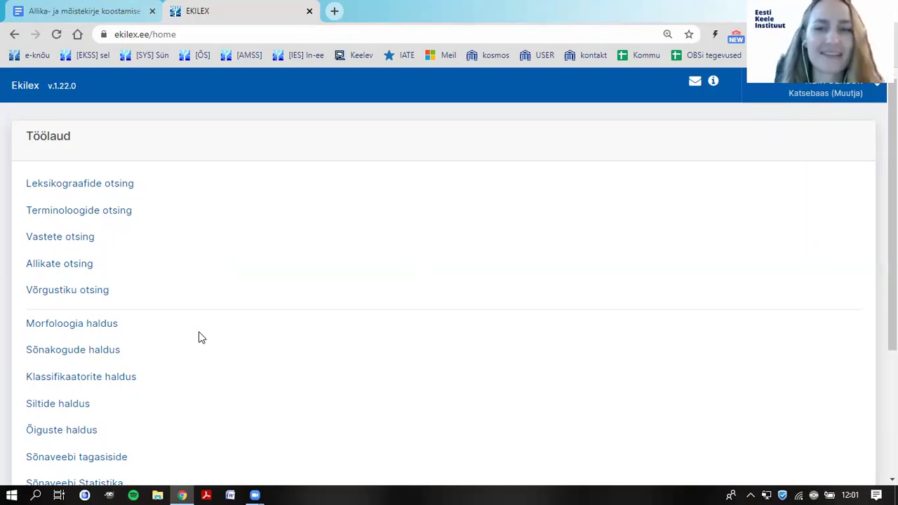
scroll(199, 337, down, 1)
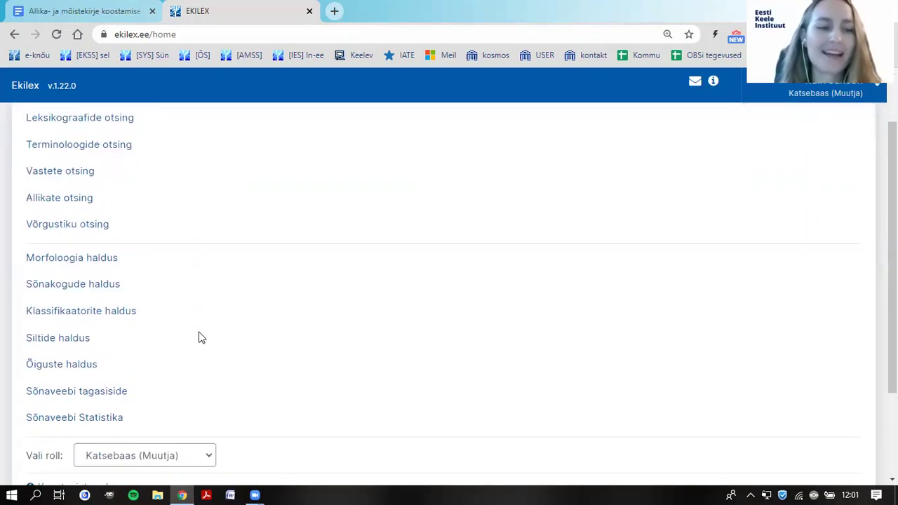
scroll(198, 337, down, 1)
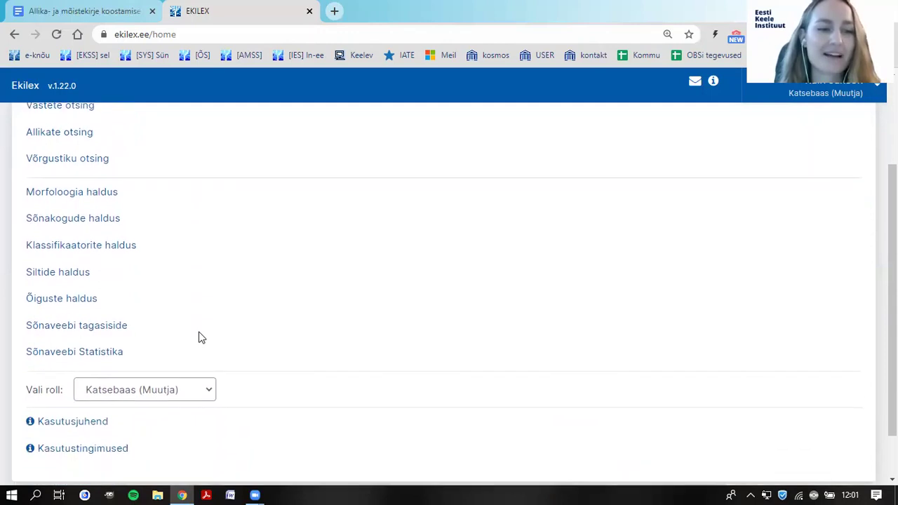
scroll(198, 339, up, 2)
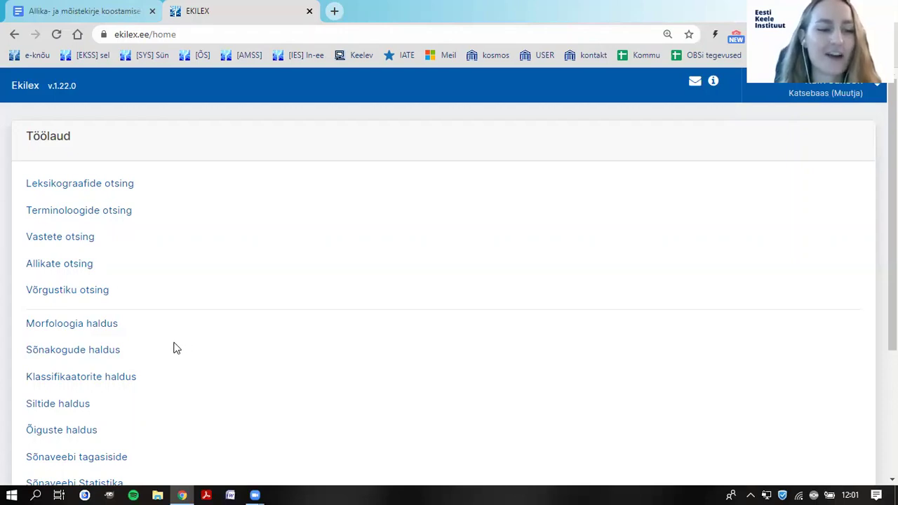
scroll(176, 349, down, 1)
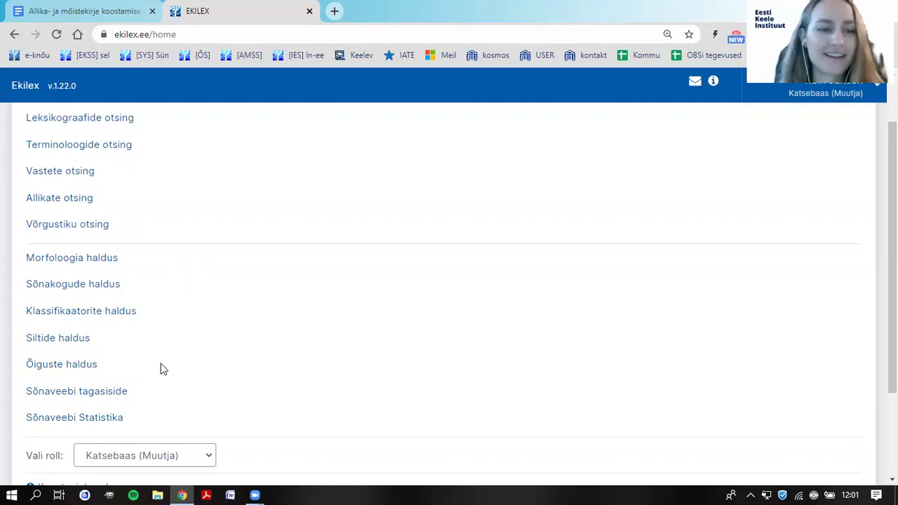
scroll(163, 367, up, 1)
scroll(178, 346, down, 1)
scroll(180, 337, up, 1)
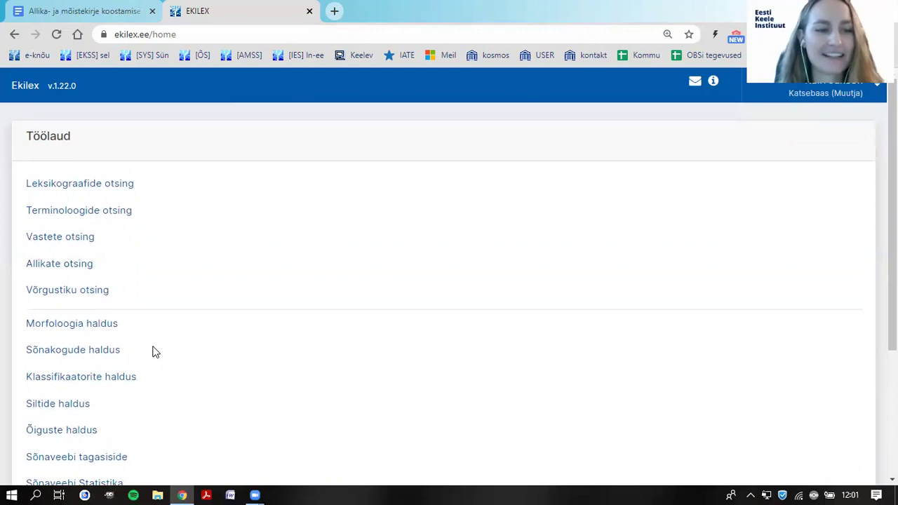
Open the dictionary management page (Sõnakogude haldus) and find the Katsebaas entry in the list.
click(87, 354)
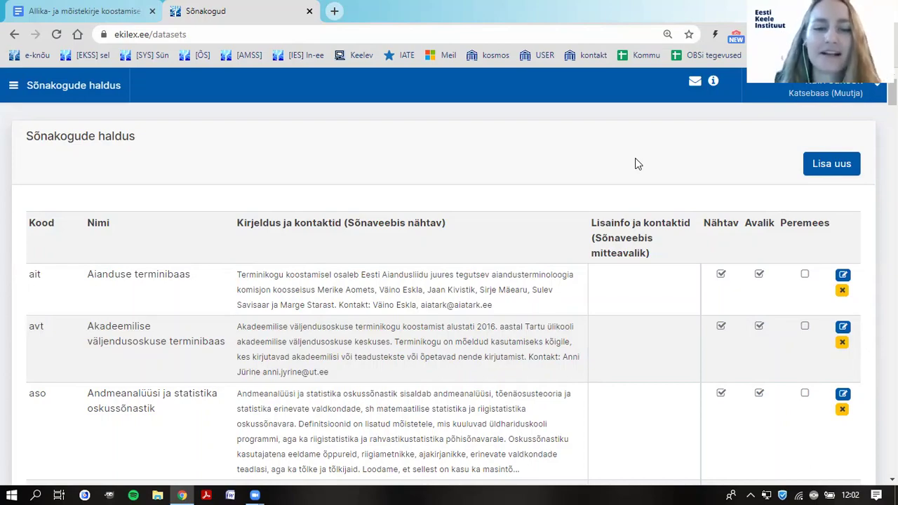
scroll(638, 163, down, 3)
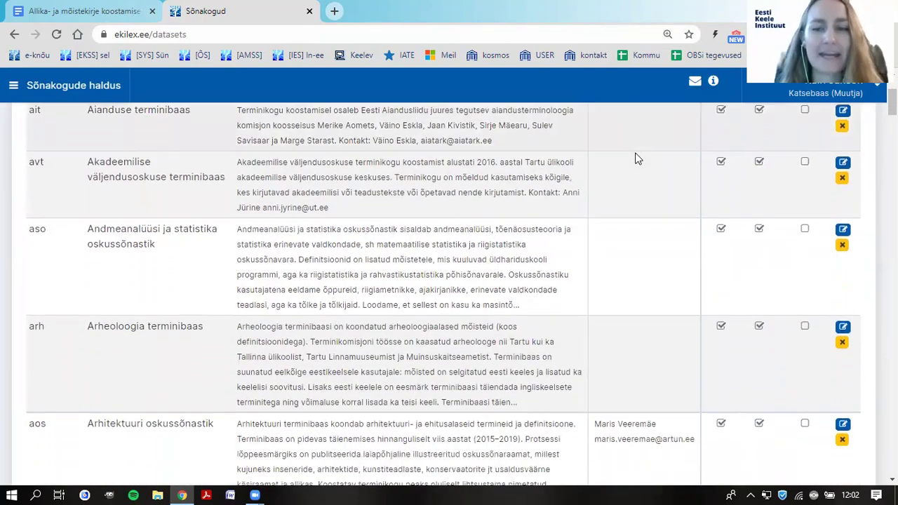
scroll(638, 159, down, 5)
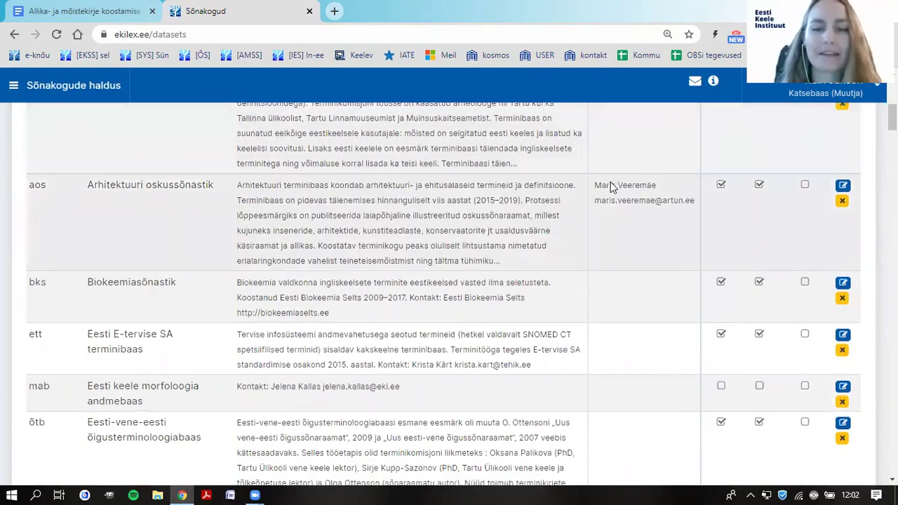
scroll(611, 183, down, 5)
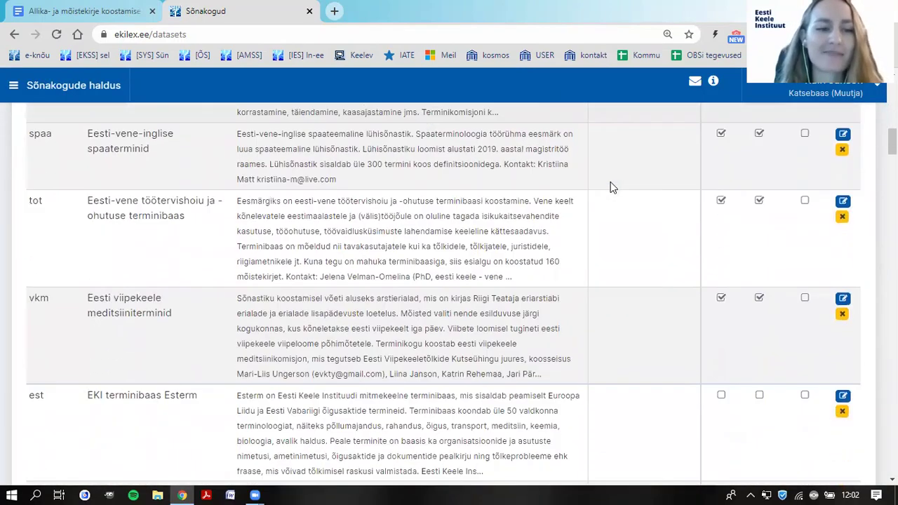
scroll(610, 184, down, 2)
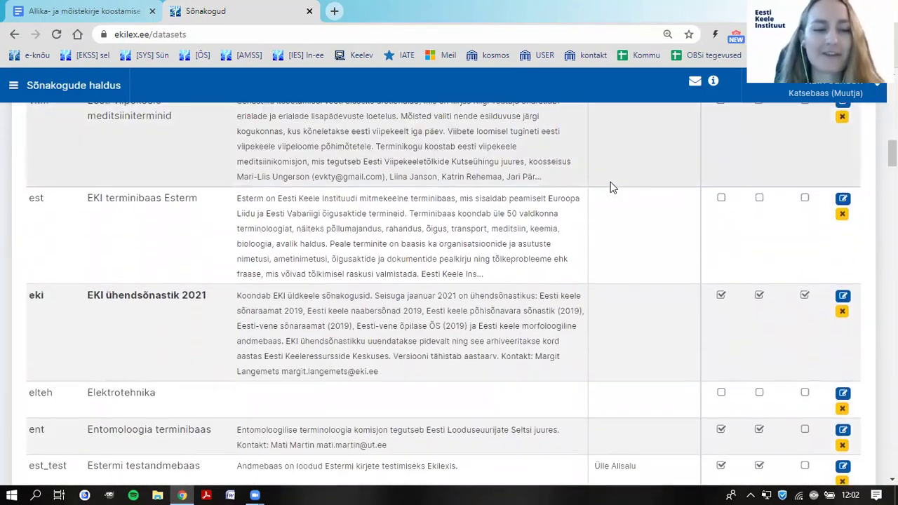
scroll(610, 183, down, 3)
scroll(611, 187, down, 3)
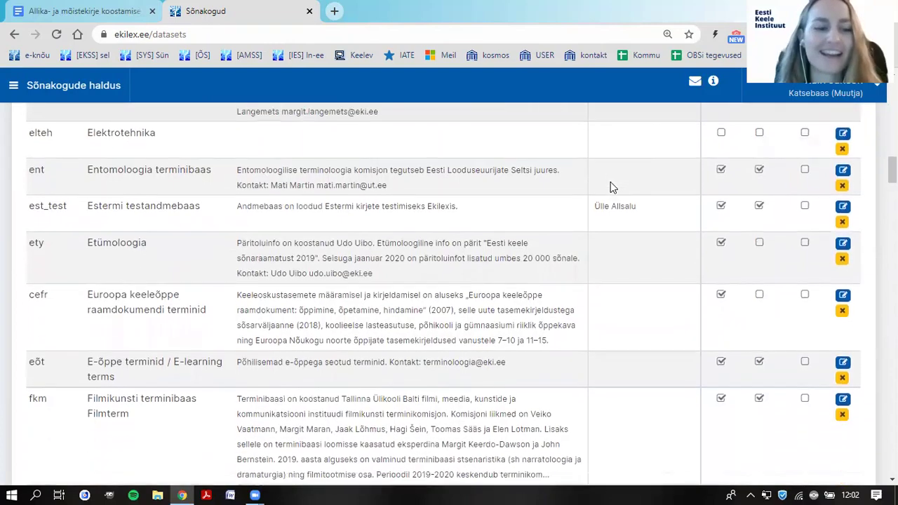
scroll(611, 188, down, 8)
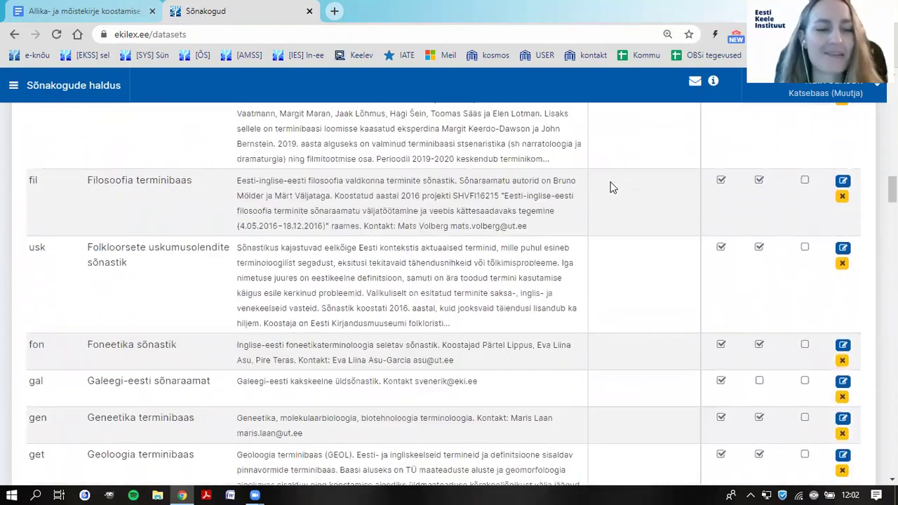
scroll(611, 187, down, 6)
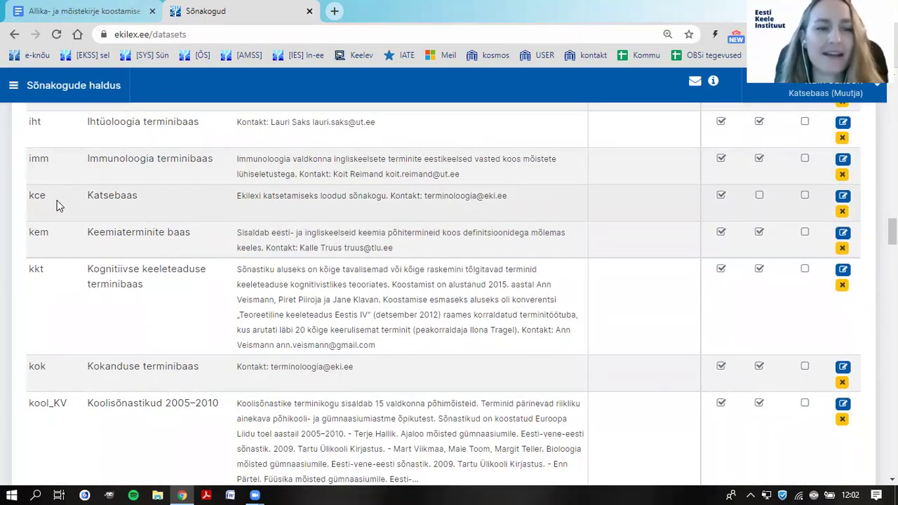
Highlight the code kce of the Katsebaas entry to examine it, and clear the highlight.
drag(46, 197, 28, 204)
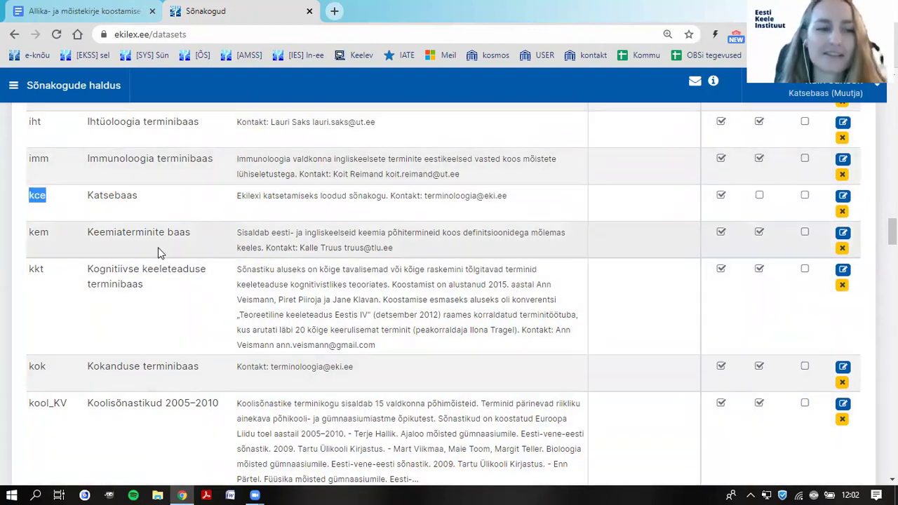
click(88, 204)
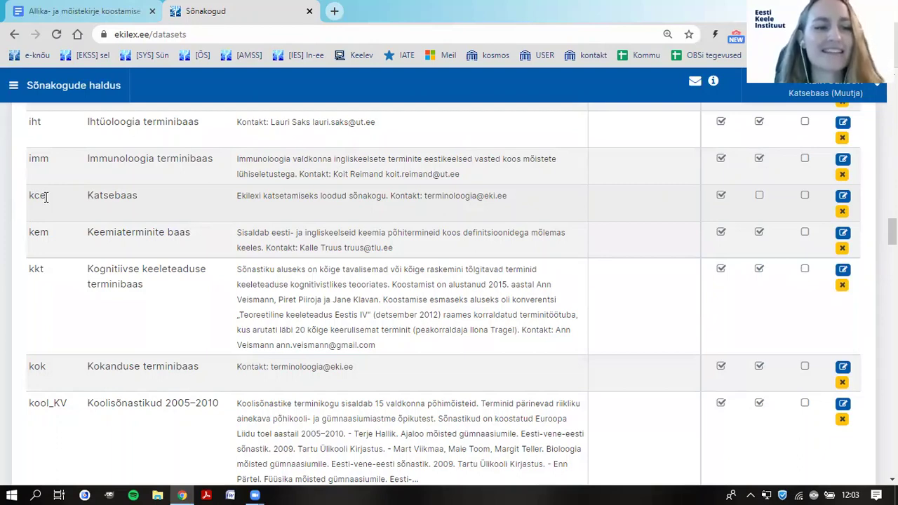
drag(46, 198, 30, 200)
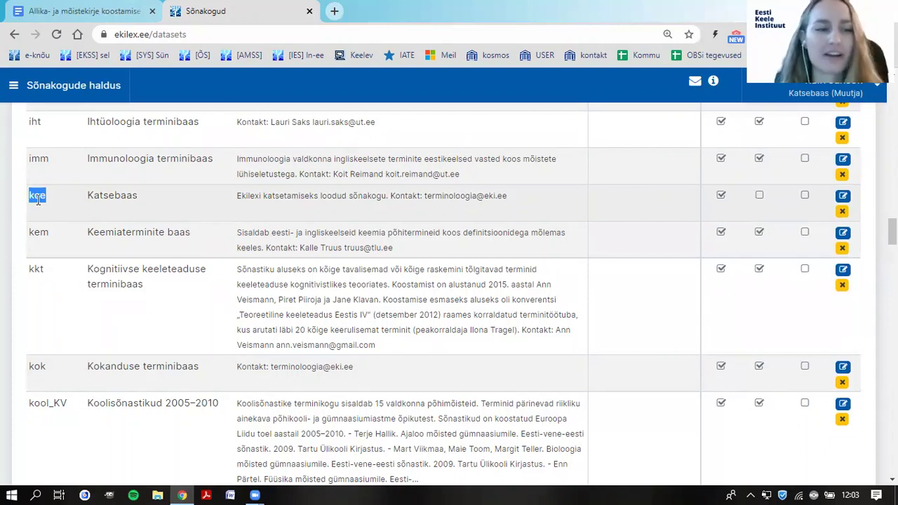
click(41, 198)
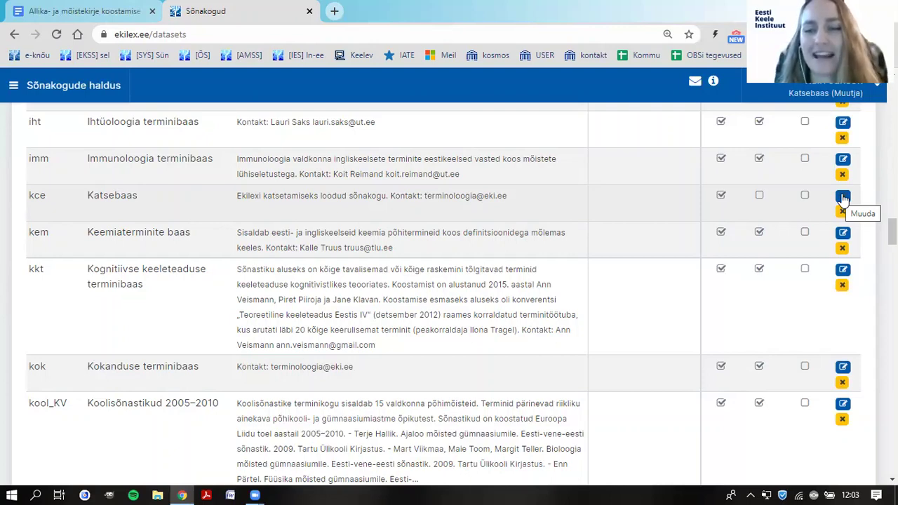
Open the Katsebaas dictionary for editing and examine its type, description, contacts, logo, domain, language and visibility settings.
click(843, 197)
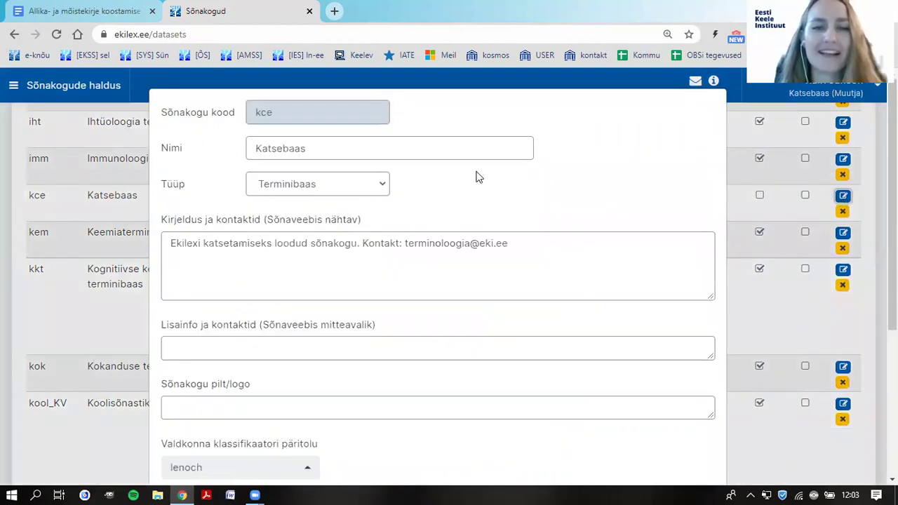
scroll(476, 177, down, 3)
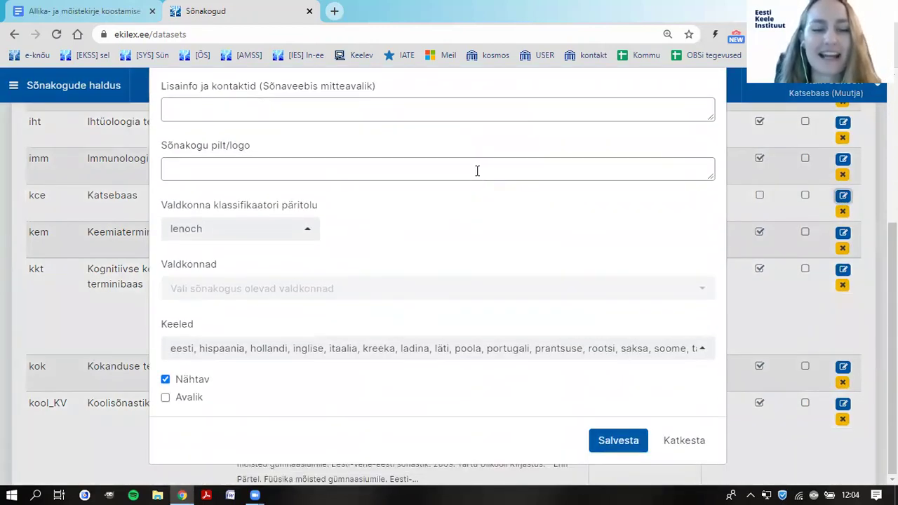
scroll(477, 171, up, 5)
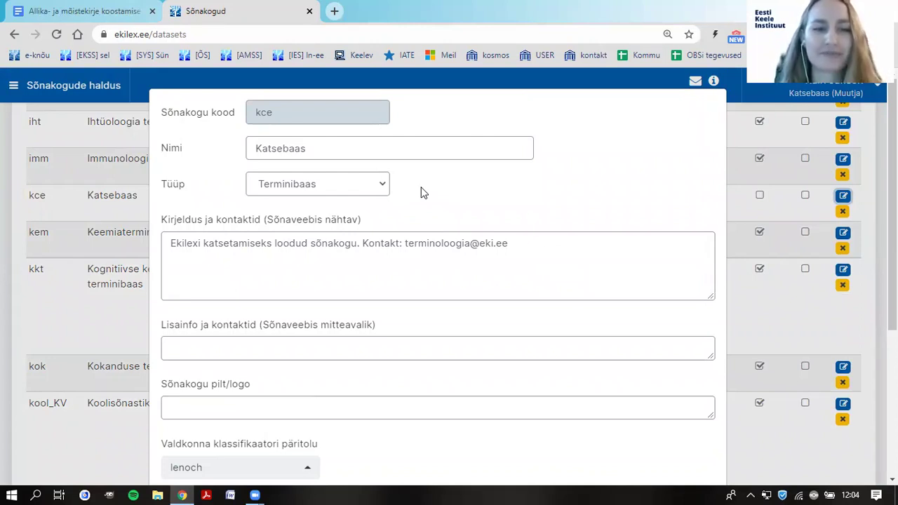
scroll(421, 191, down, 1)
scroll(421, 191, up, 1)
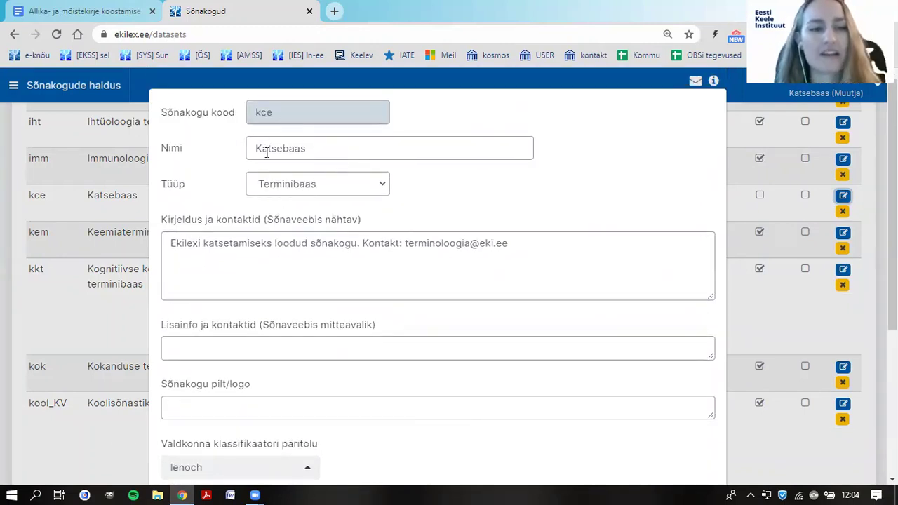
scroll(423, 184, down, 1)
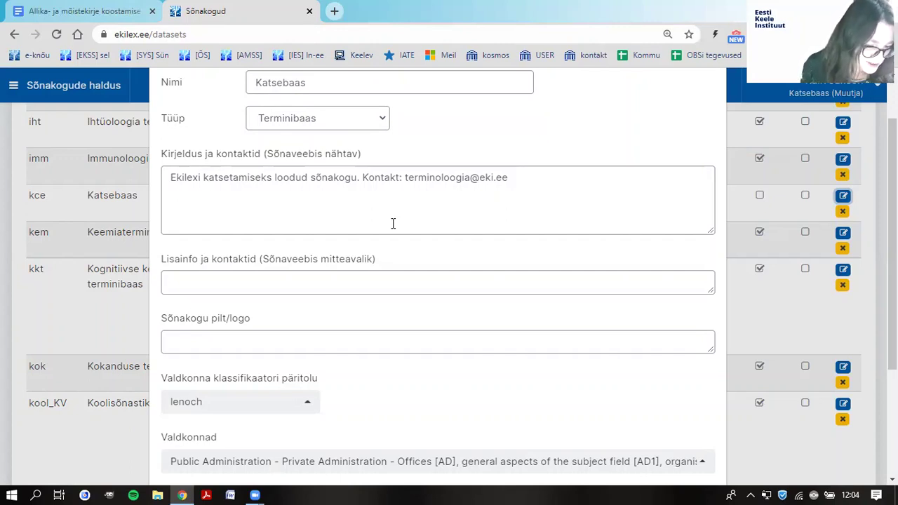
scroll(393, 224, down, 3)
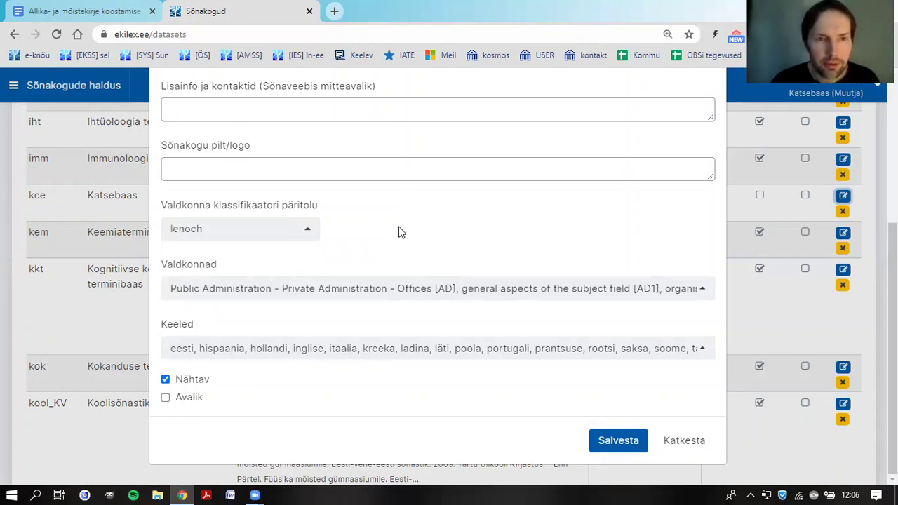
scroll(415, 222, up, 4)
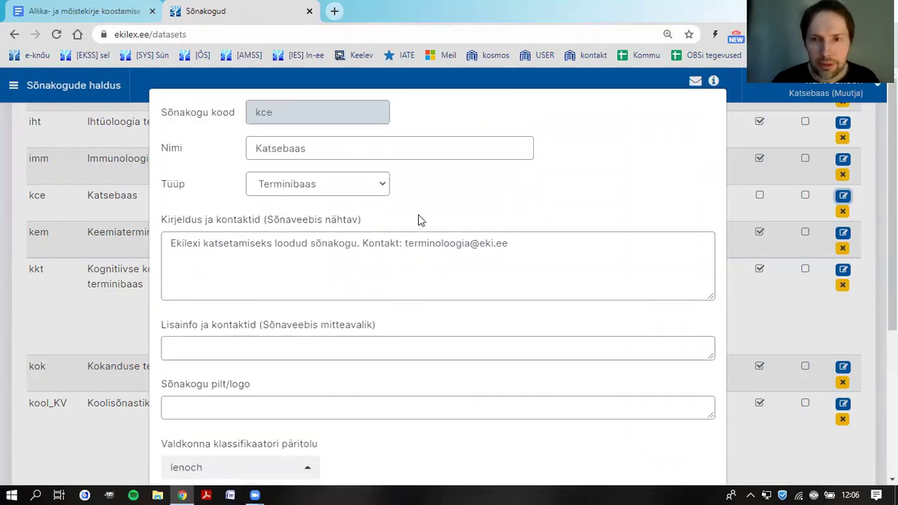
scroll(419, 220, down, 4)
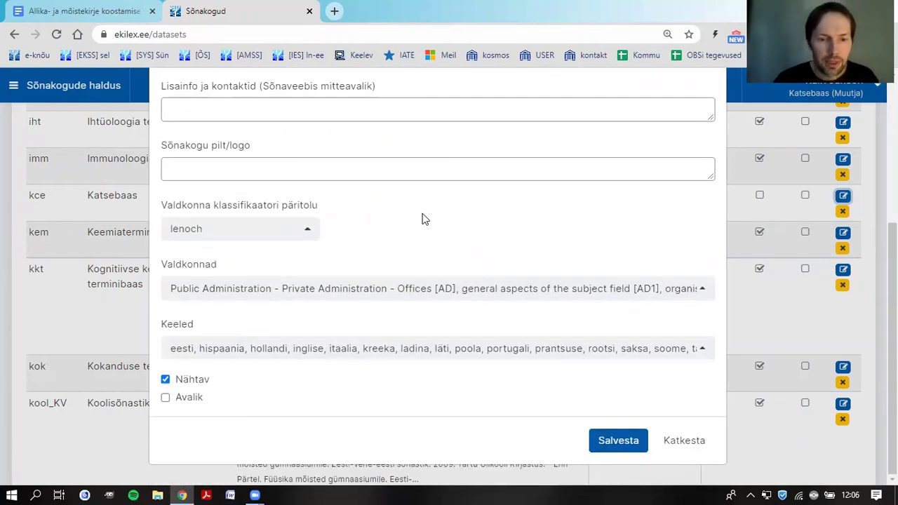
scroll(423, 220, up, 4)
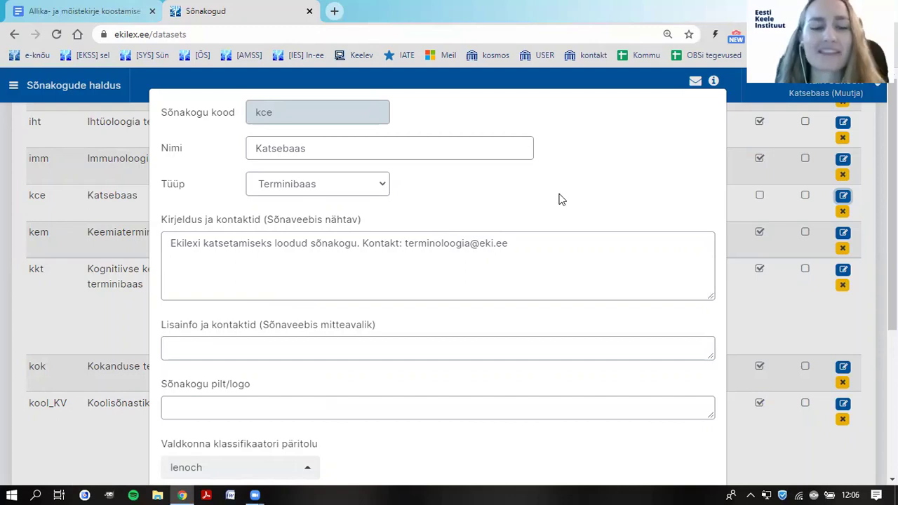
Examine the public description, non-public contact and logo fields in the Katsebaas dictionary settings.
scroll(559, 199, down, 1)
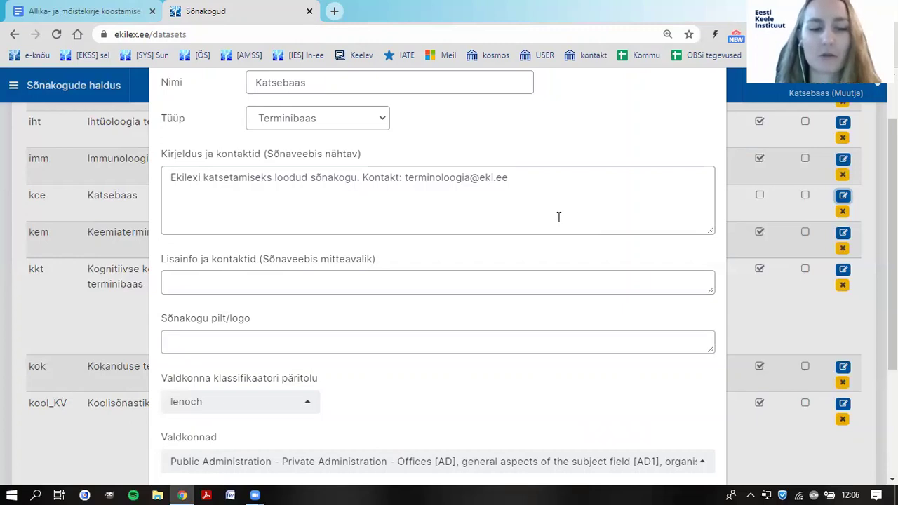
scroll(559, 217, down, 1)
scroll(558, 217, up, 2)
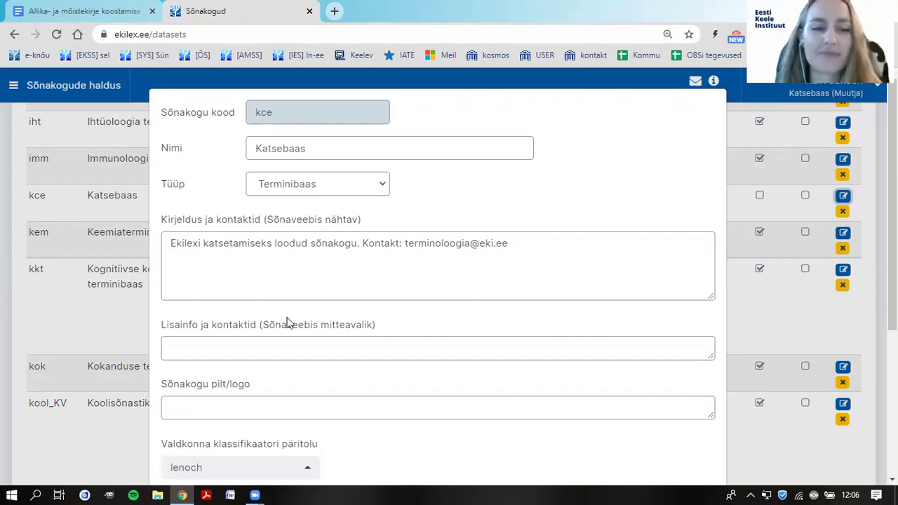
scroll(353, 313, down, 2)
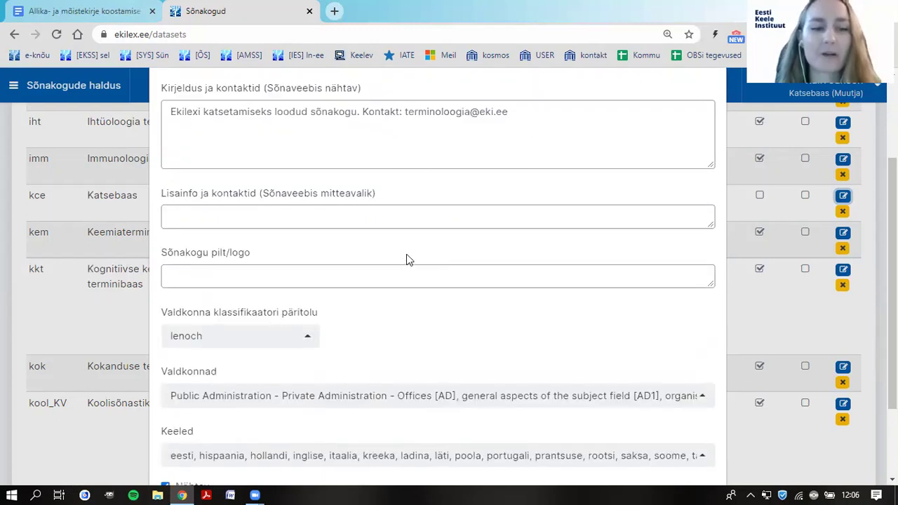
scroll(407, 260, down, 1)
scroll(376, 246, down, 1)
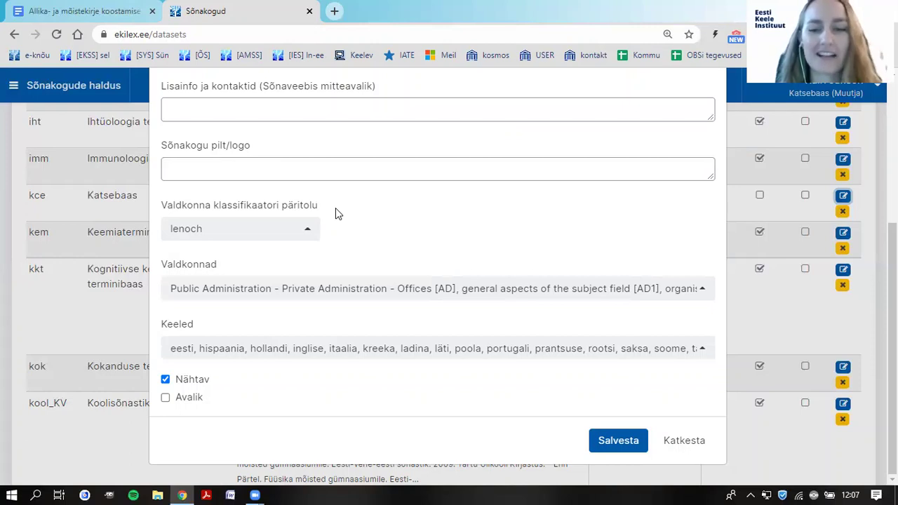
Browse the available domain classifier origins (Valdkonna klassifikaatori päritolu) for Katsebaas without changing the lenoch choice.
click(309, 234)
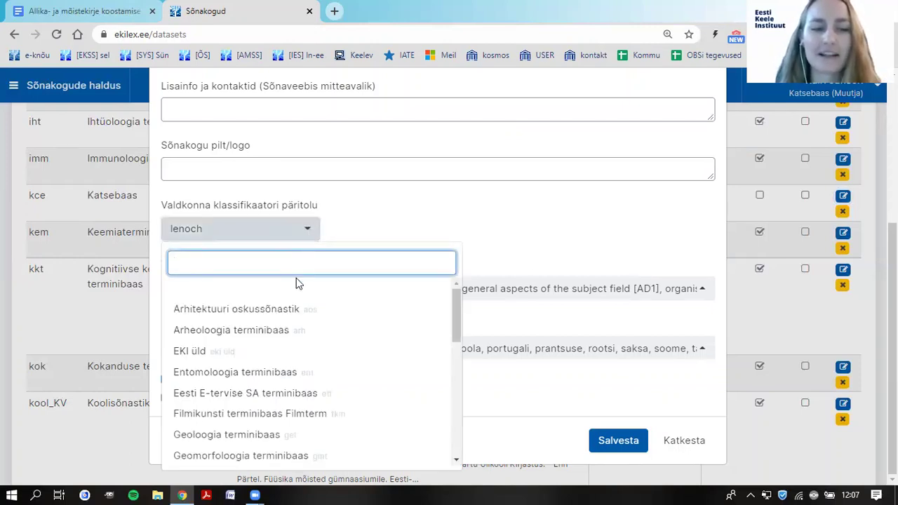
scroll(305, 316, down, 2)
scroll(306, 383, down, 4)
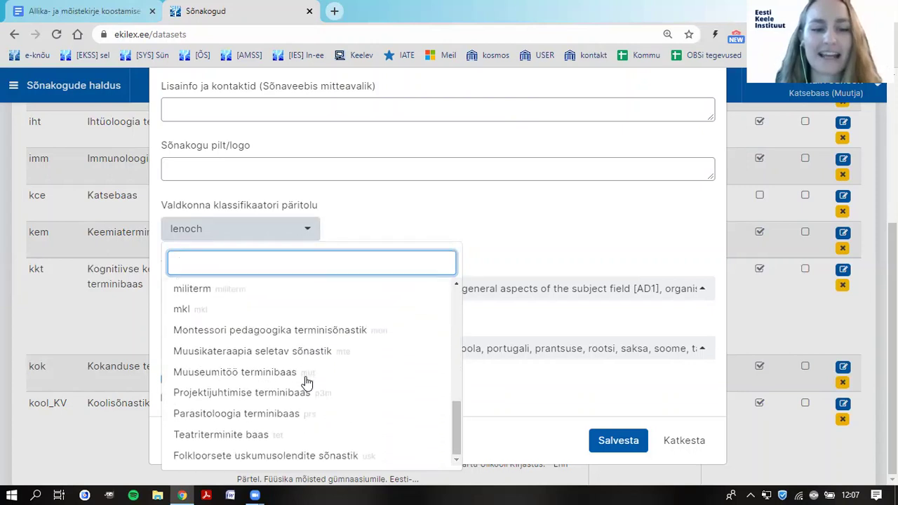
scroll(307, 383, up, 8)
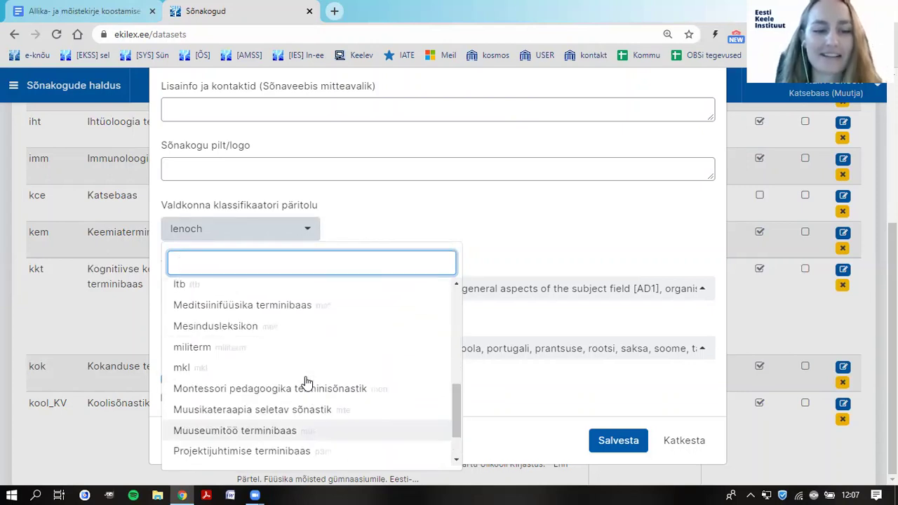
scroll(306, 382, down, 1)
scroll(307, 382, down, 1)
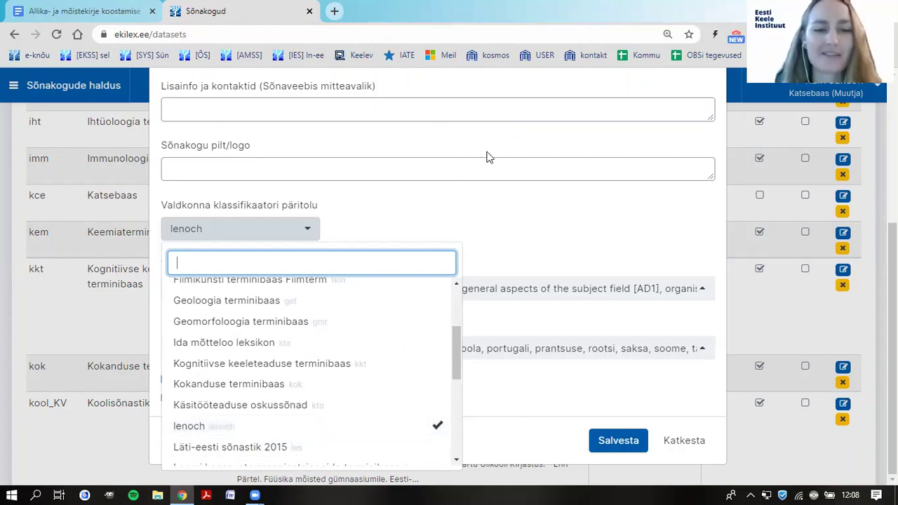
click(491, 220)
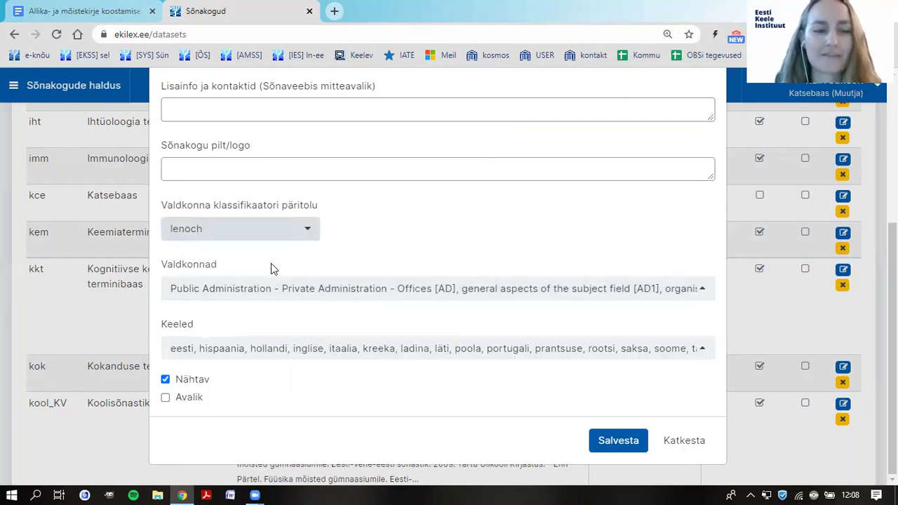
Examine the lenoch domains selected under Valdkonnad and review the available classifier origins once more.
click(246, 286)
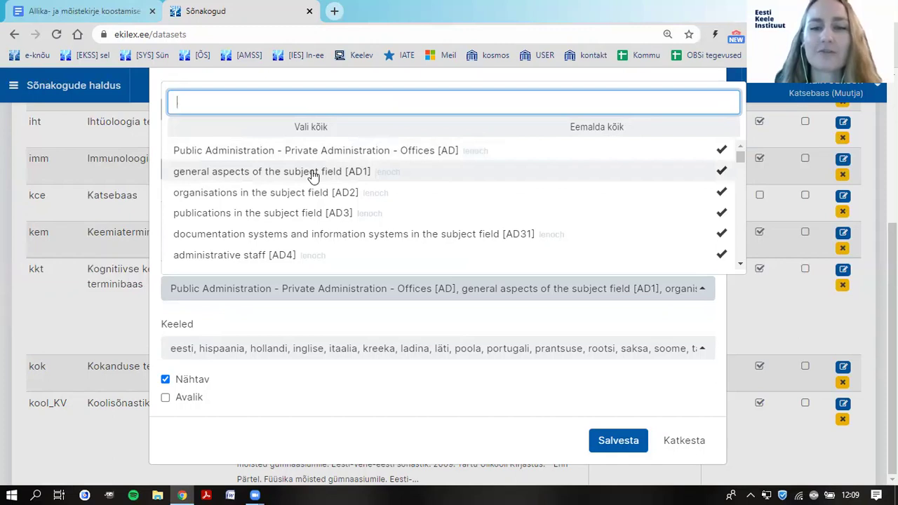
scroll(313, 176, down, 4)
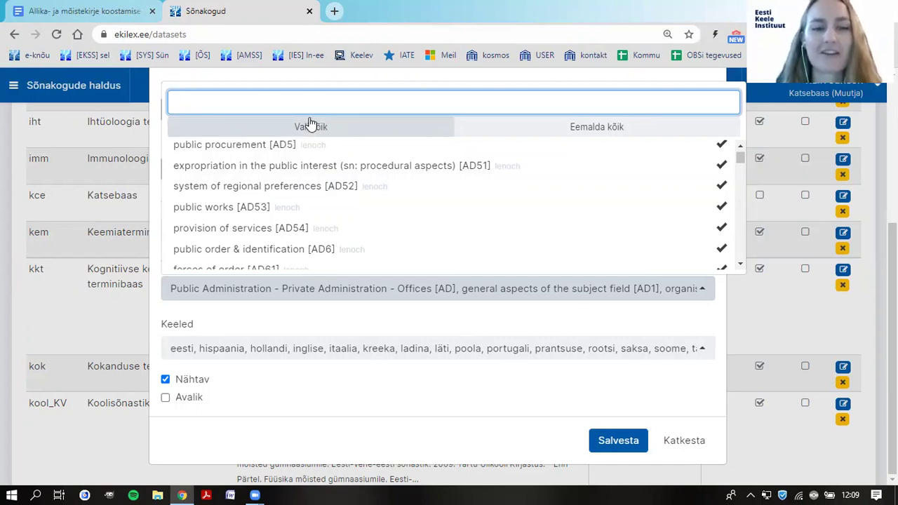
scroll(312, 147, down, 5)
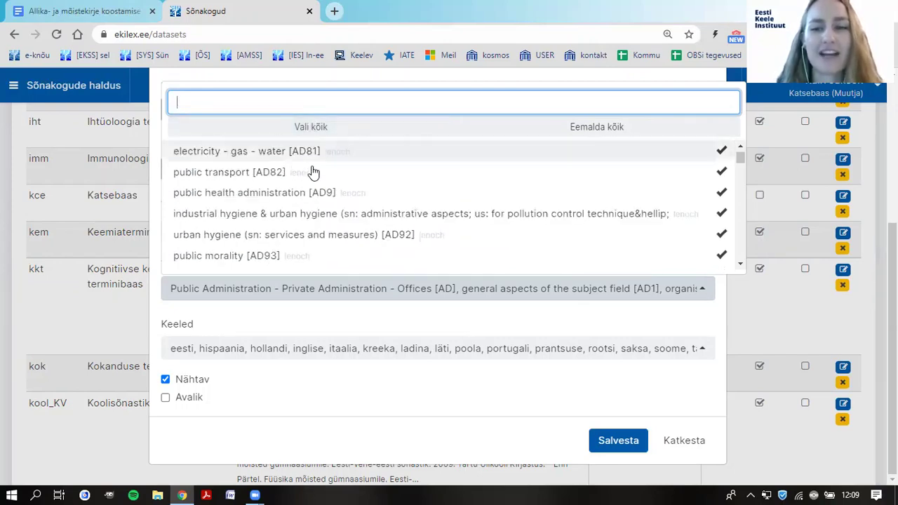
scroll(315, 172, down, 15)
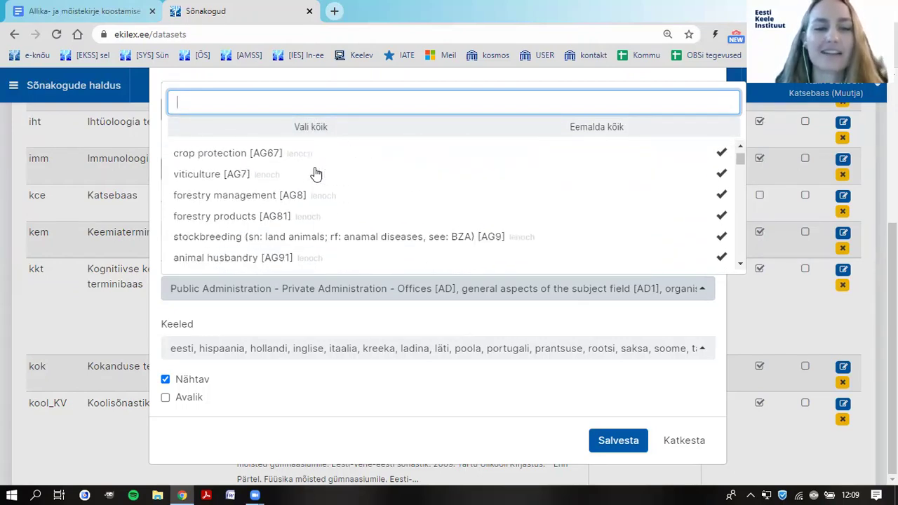
scroll(316, 172, down, 15)
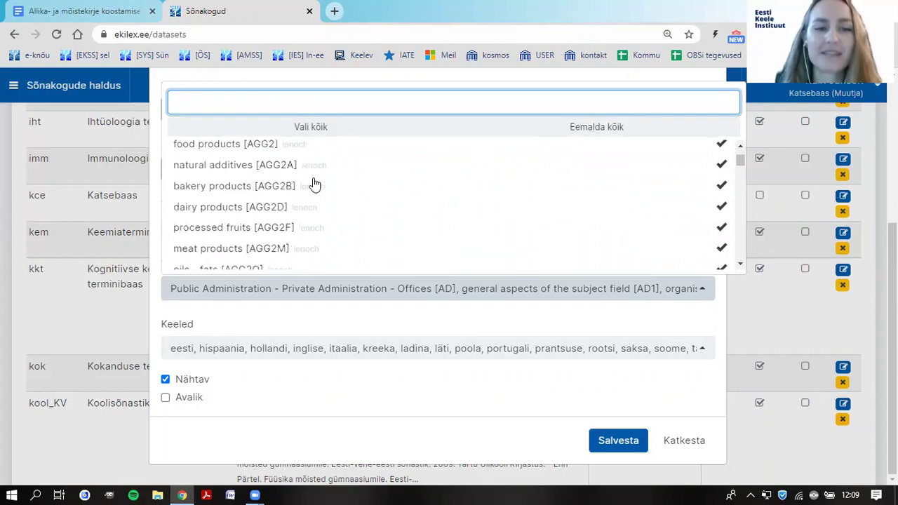
scroll(315, 182, down, 15)
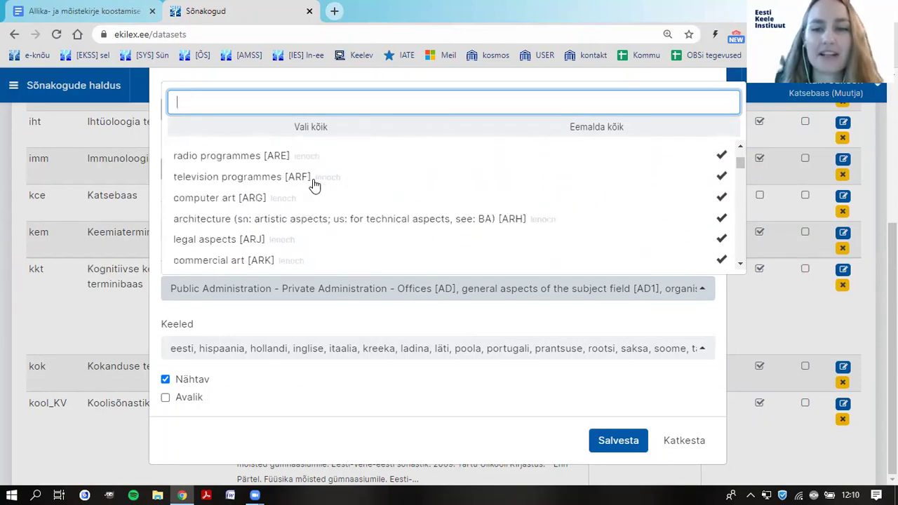
scroll(315, 186, down, 15)
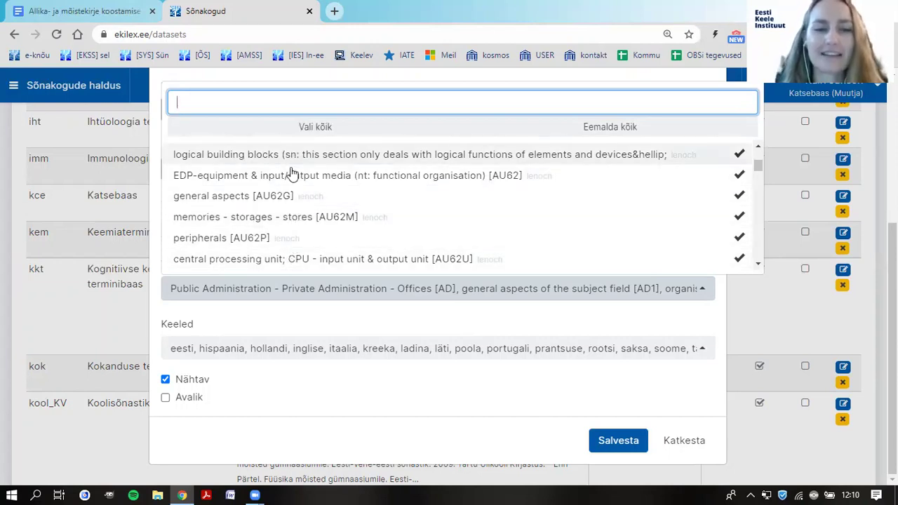
click(281, 305)
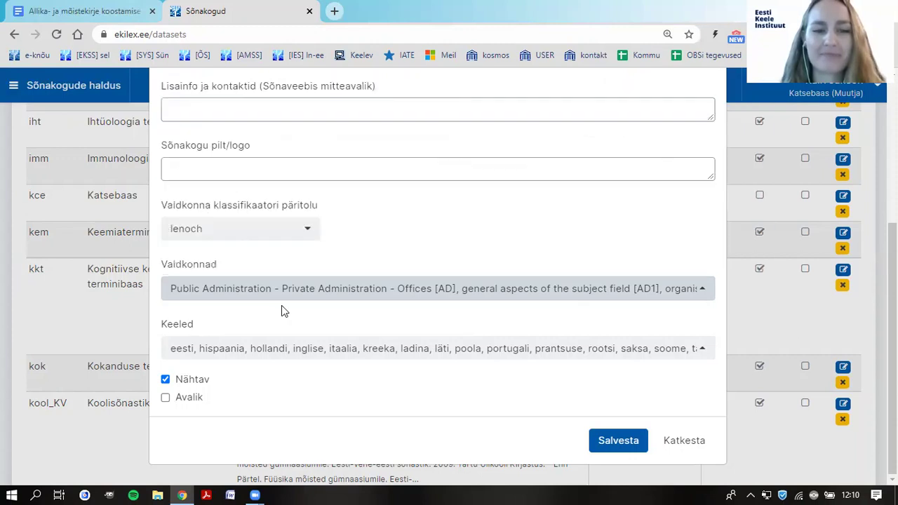
click(277, 234)
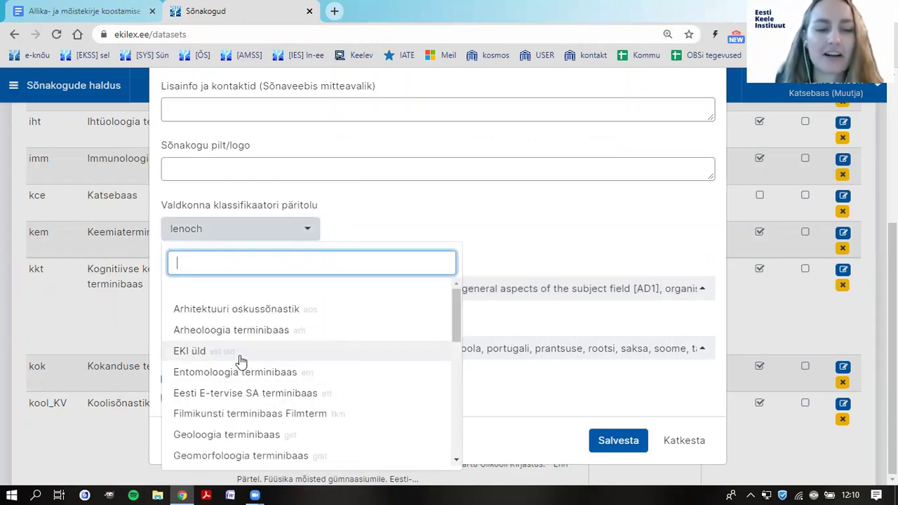
key(Escape)
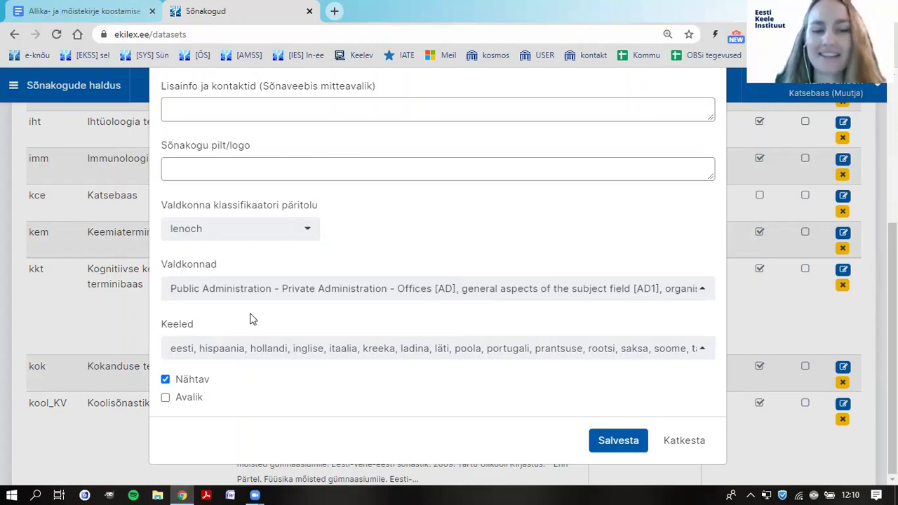
Search the dictionary's languages (Keeled) for vene to check whether it is selected.
click(235, 356)
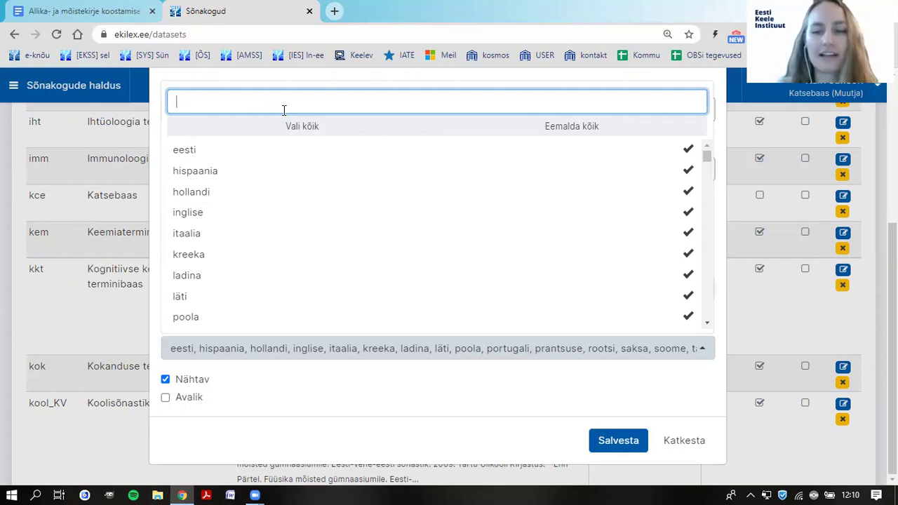
text(vene)
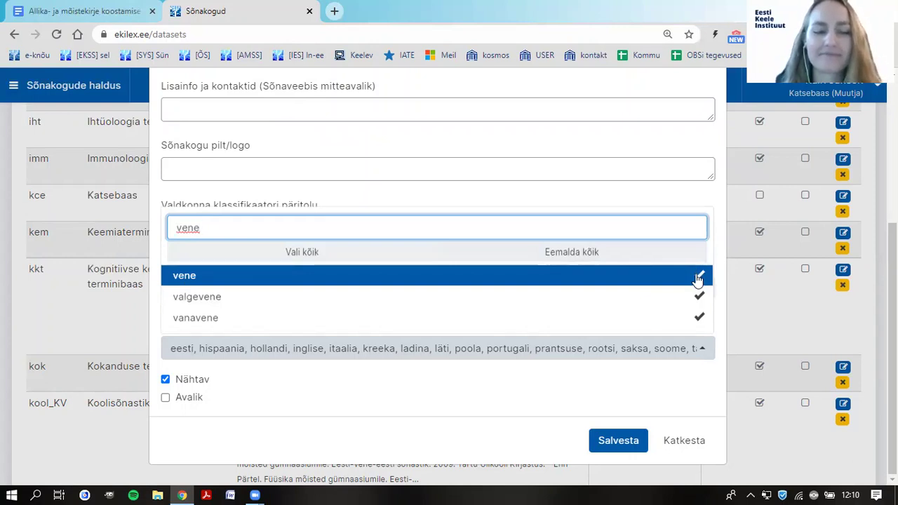
click(461, 379)
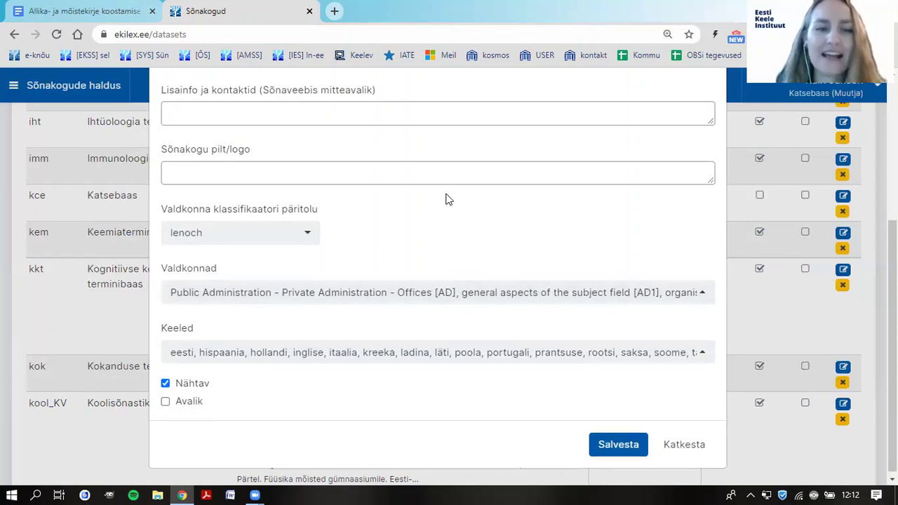
Look over the Katsebaas settings once more and leave the form without saving.
scroll(446, 198, up, 3)
scroll(448, 198, down, 3)
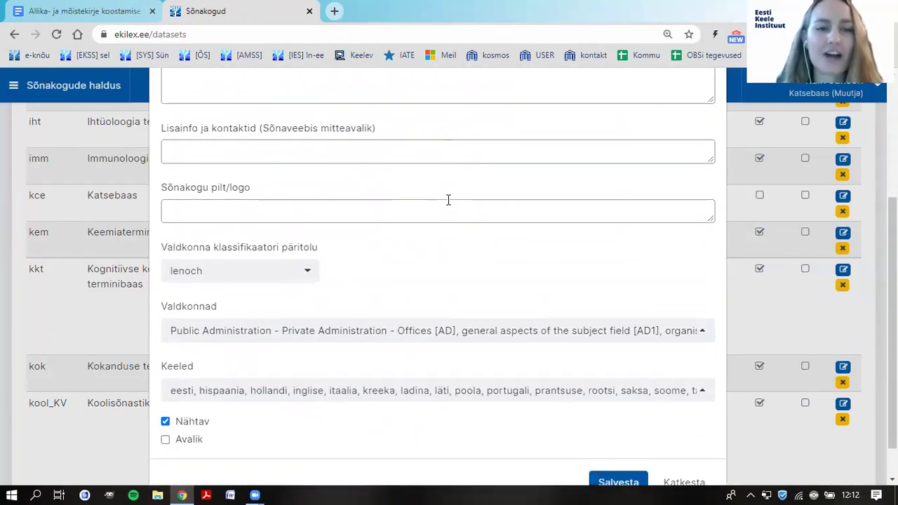
scroll(435, 232, down, 1)
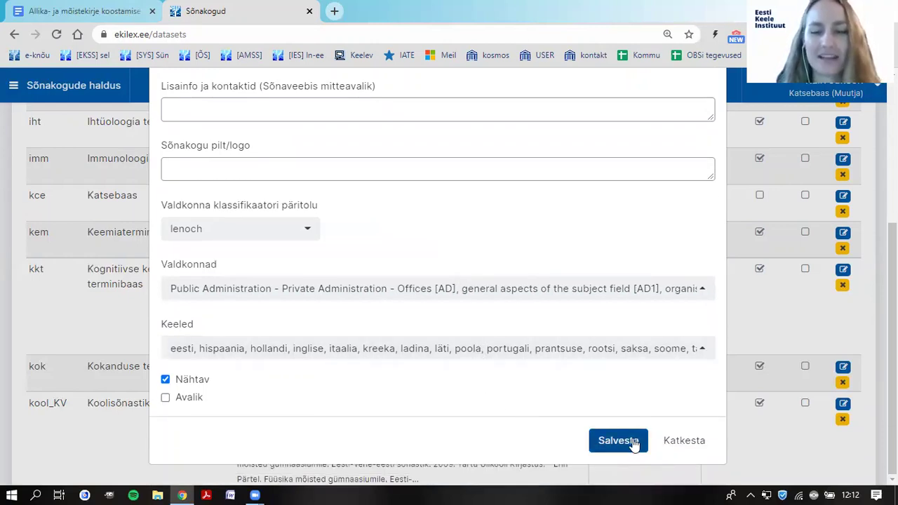
click(701, 446)
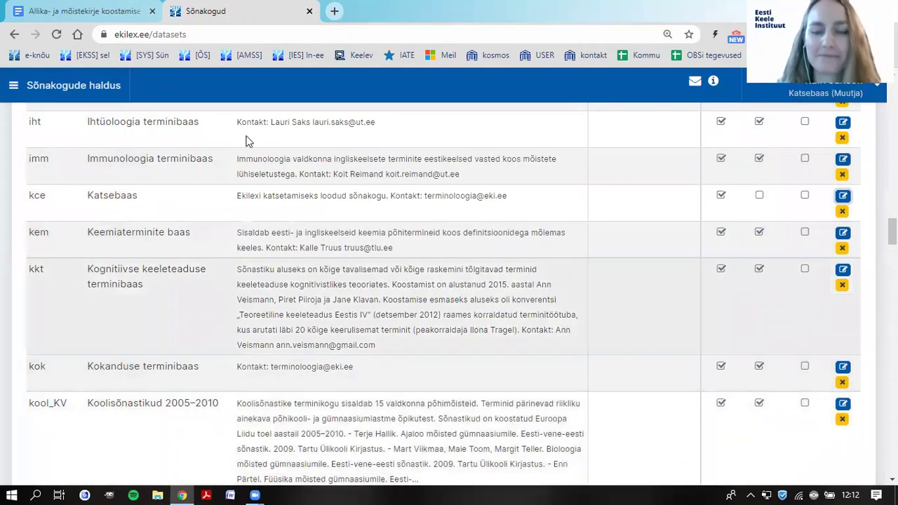
Return to the start of the dictionary management page and switch to the Terminoloogid search view.
scroll(393, 236, up, 10)
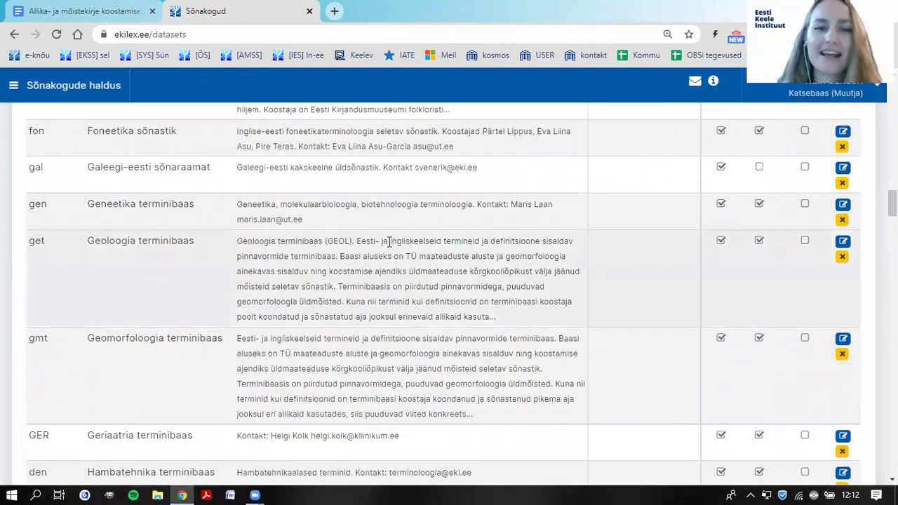
scroll(389, 242, up, 15)
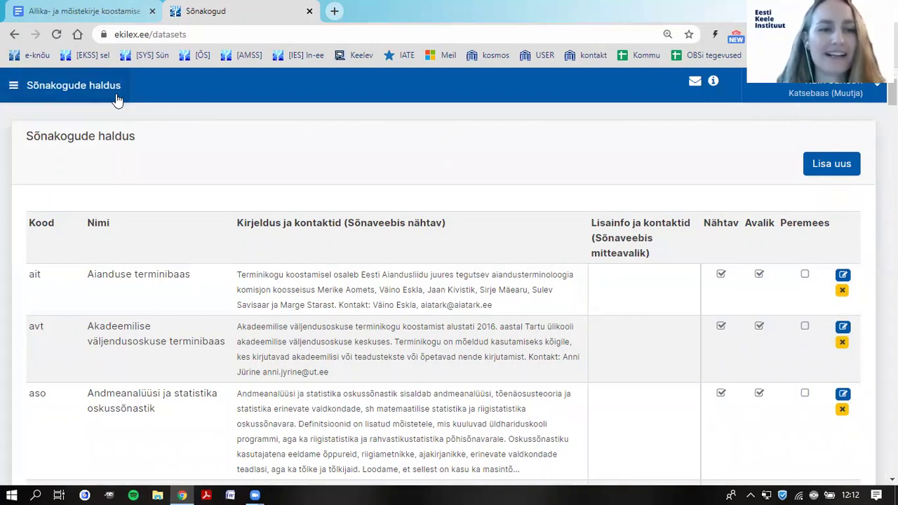
click(77, 87)
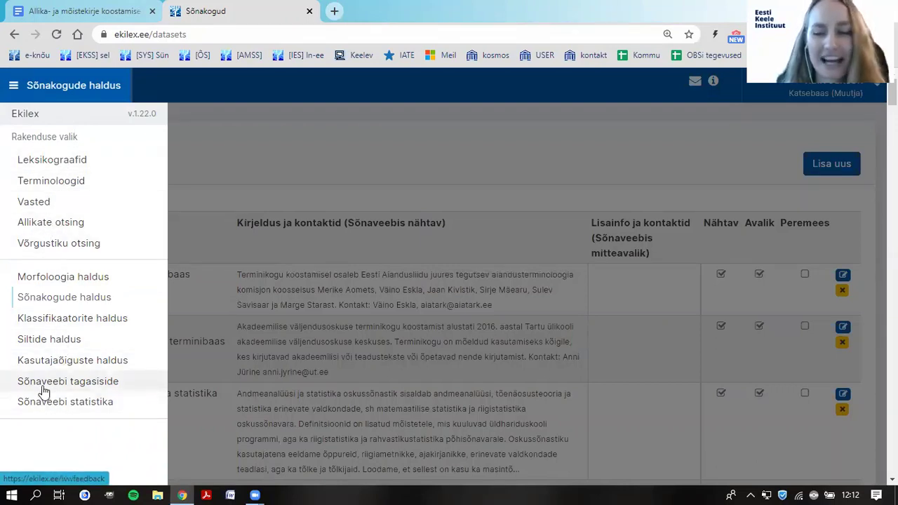
click(63, 186)
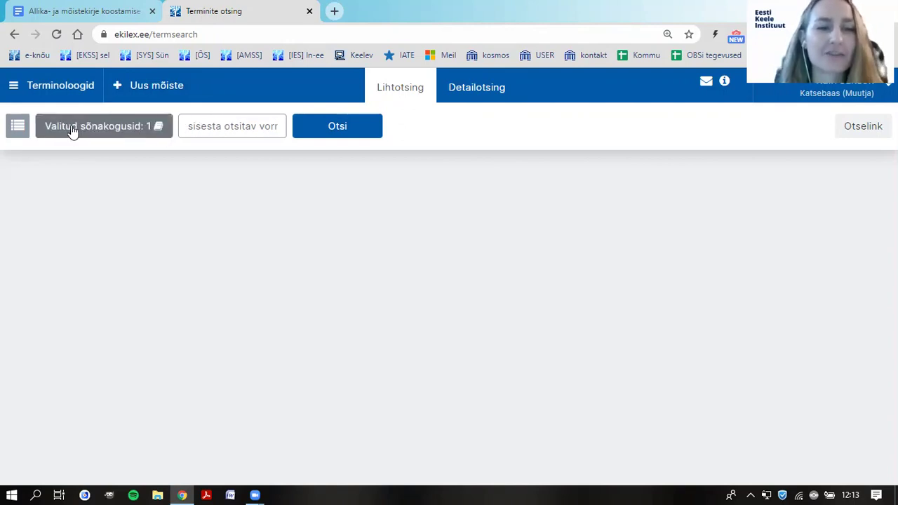
Open the selection of dictionaries to search and deselect Aianduse terminibaas (ait).
click(126, 128)
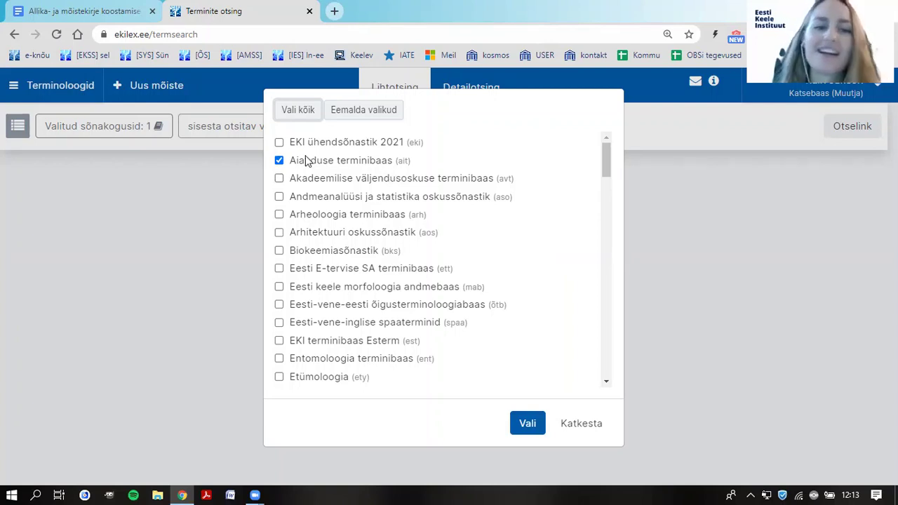
click(279, 160)
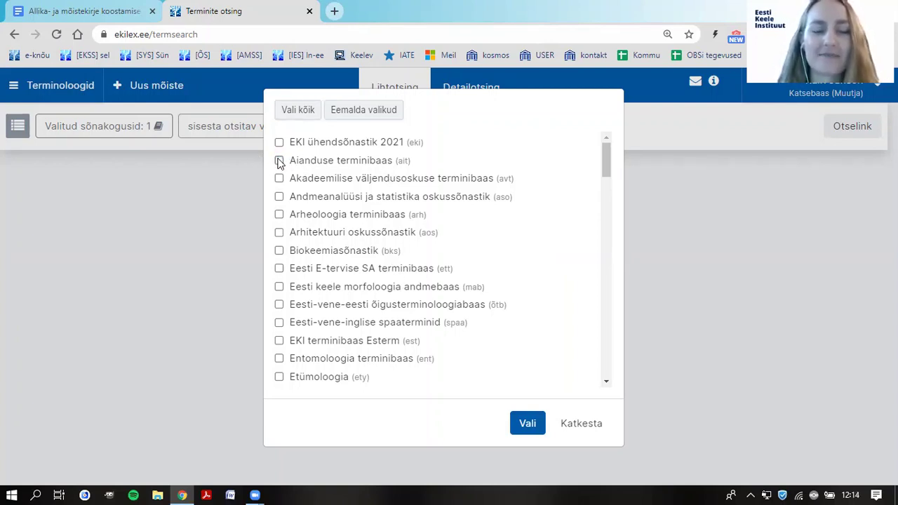
click(279, 160)
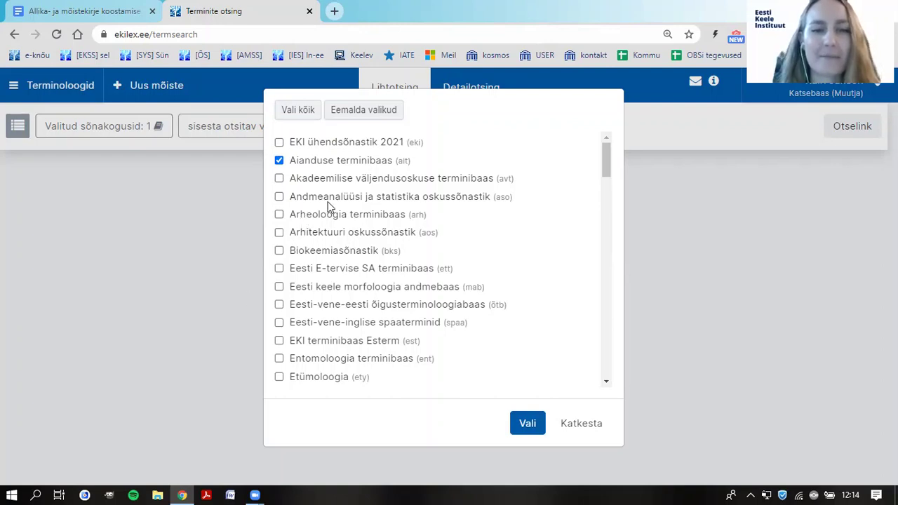
click(280, 161)
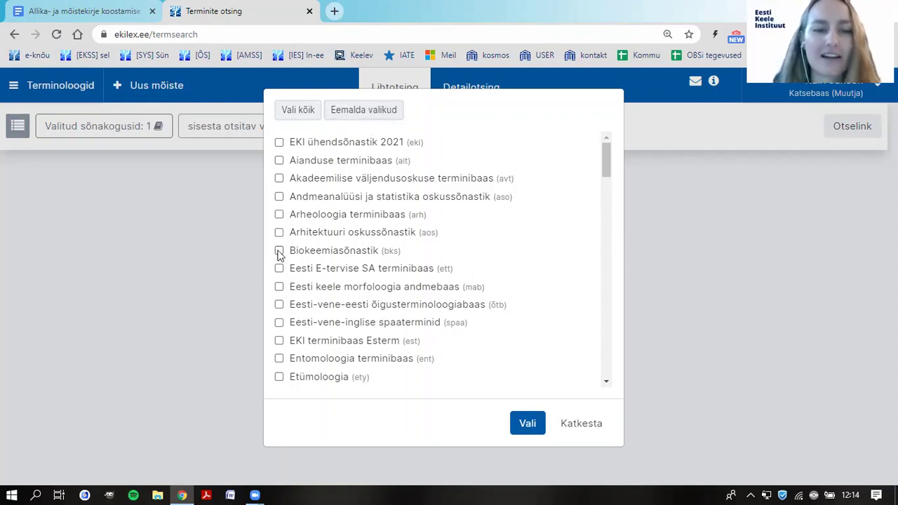
Select Katsebaas (kce) as the dictionary to search and confirm the selection.
scroll(335, 201, down, 3)
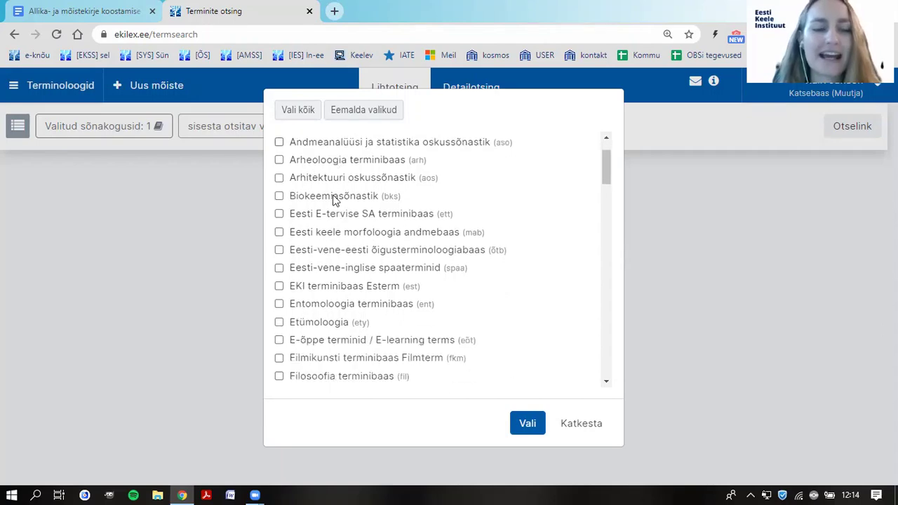
scroll(335, 201, down, 2)
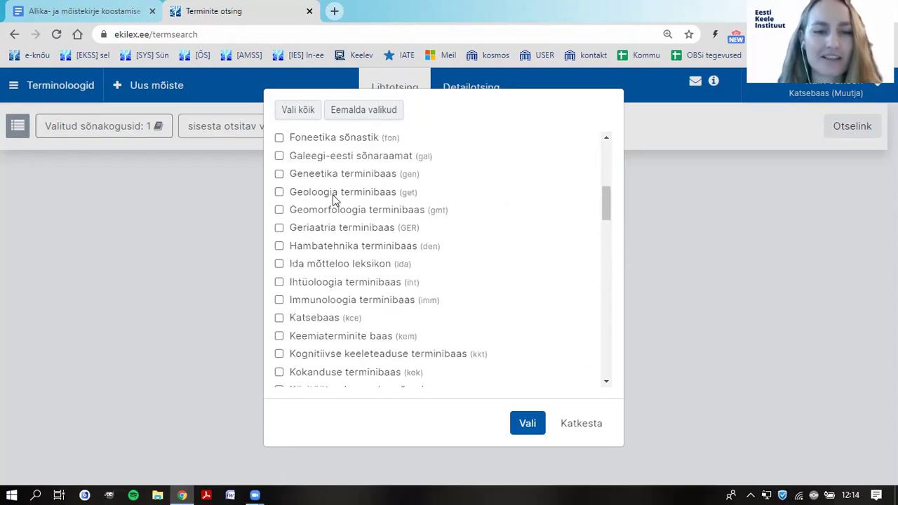
scroll(335, 201, down, 2)
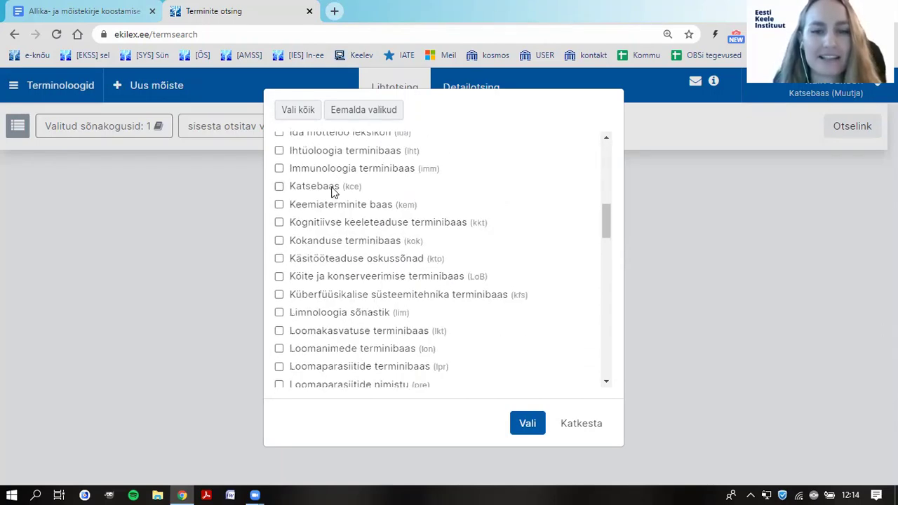
click(279, 187)
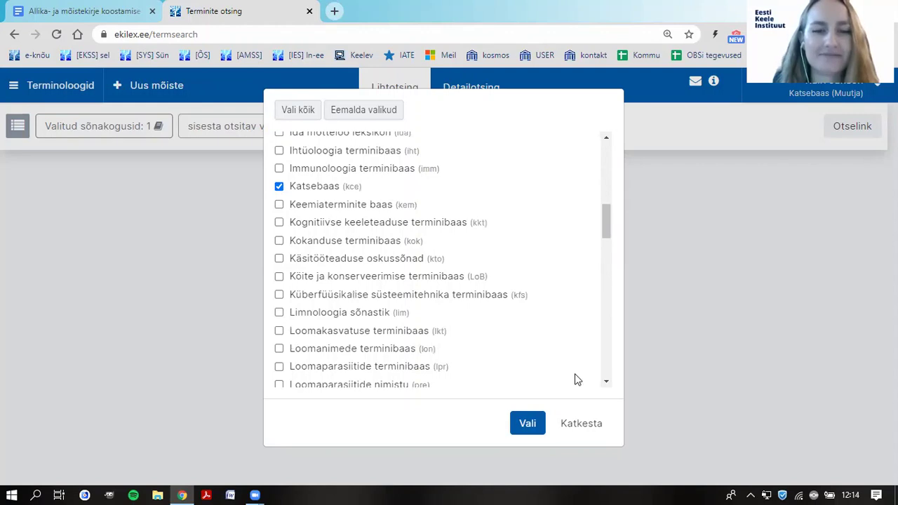
click(527, 430)
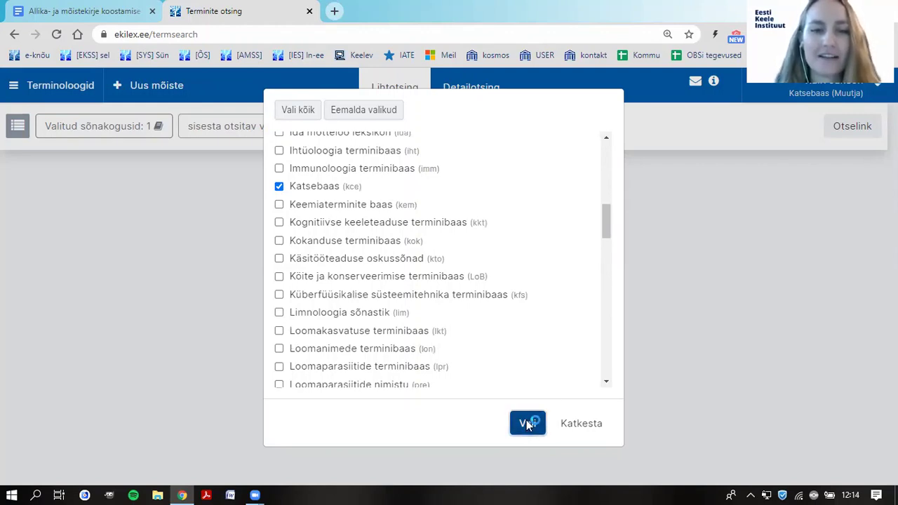
click(527, 424)
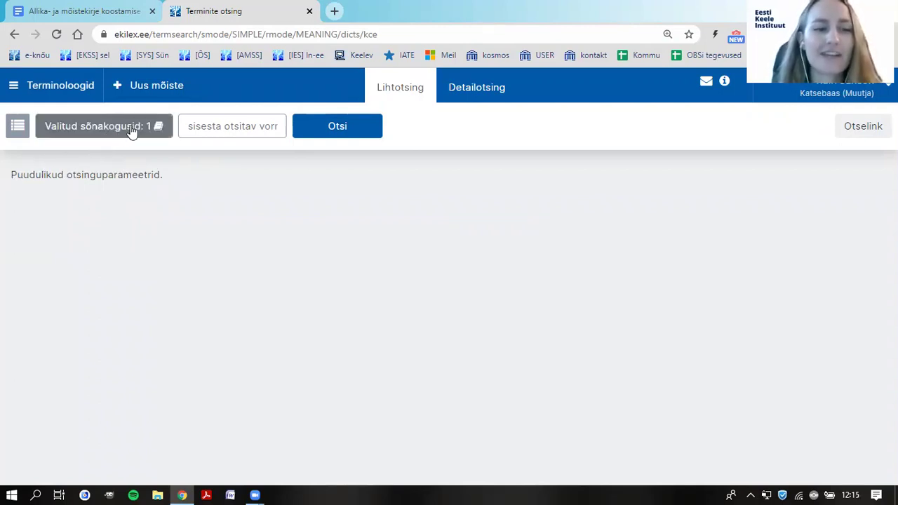
Run a simple search for the term pediaater in the selected dictionary.
drag(12, 175, 166, 184)
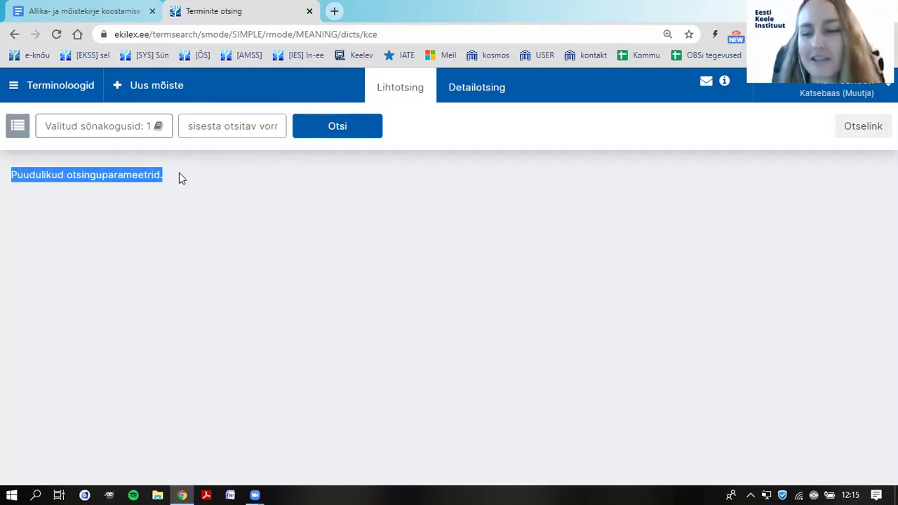
click(175, 165)
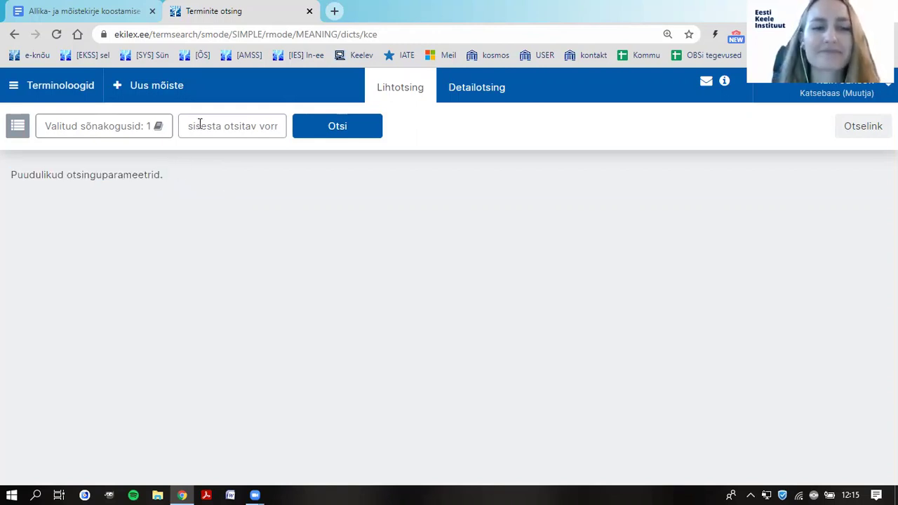
click(244, 129)
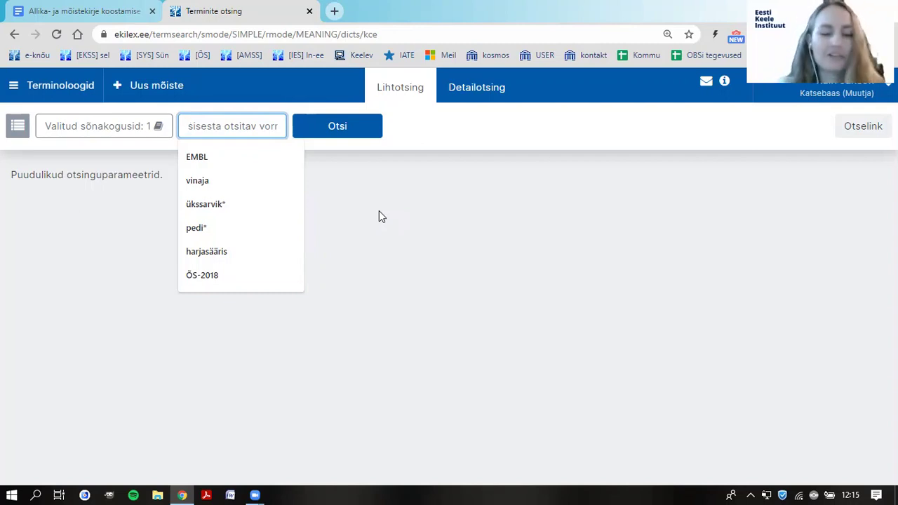
text(pediaater)
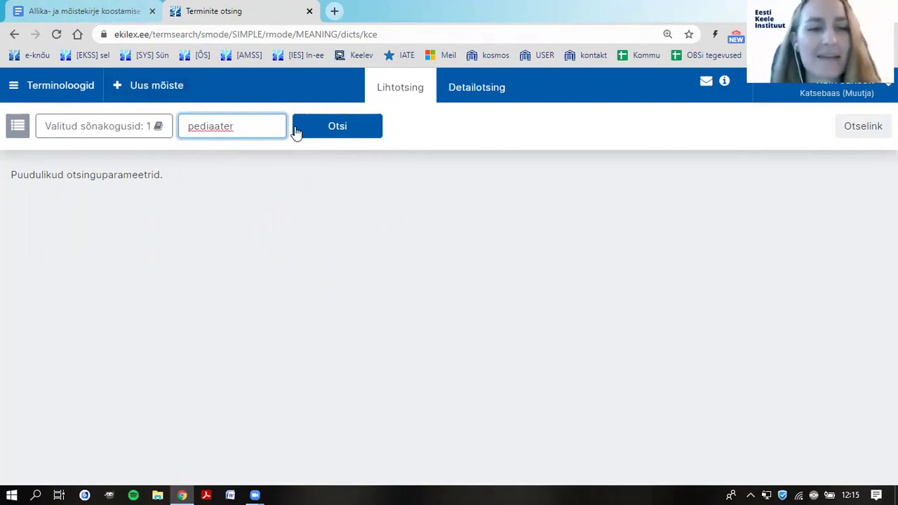
click(324, 133)
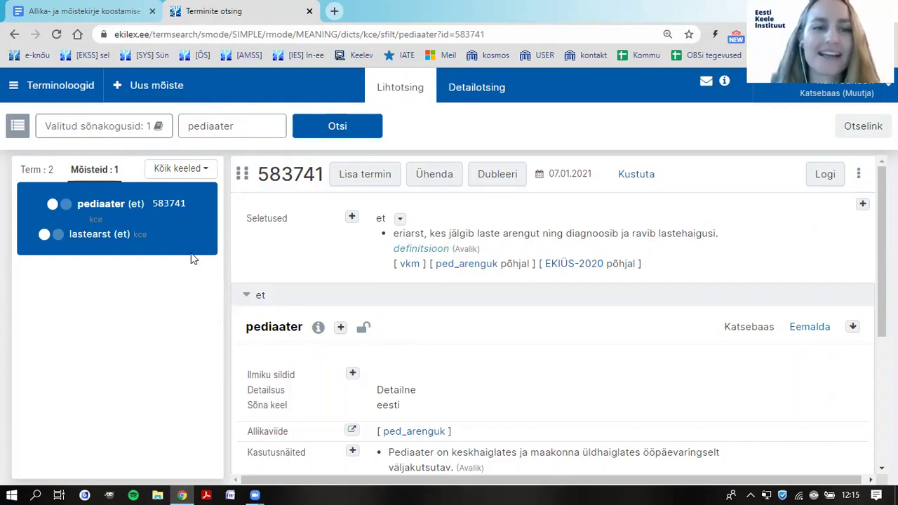
Shorten the search term to the wildcard form pedi* and run the simple search again.
click(238, 125)
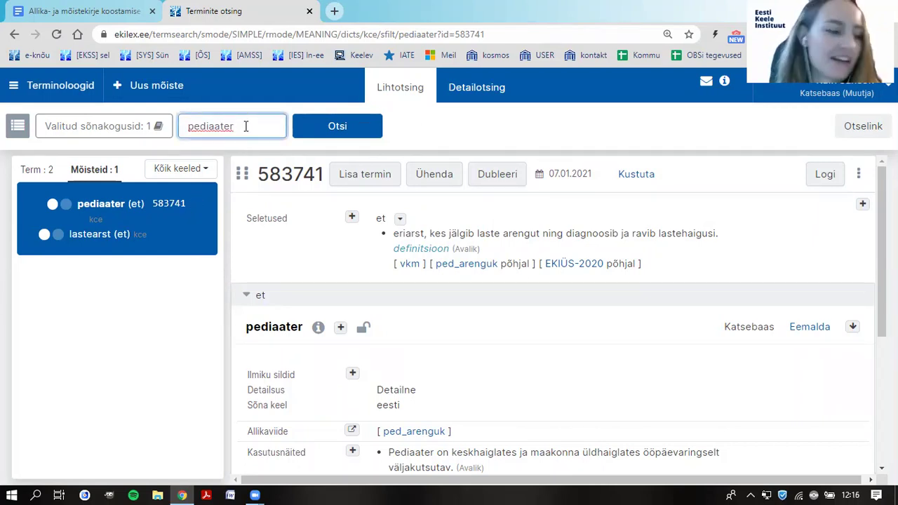
drag(245, 126, 210, 132)
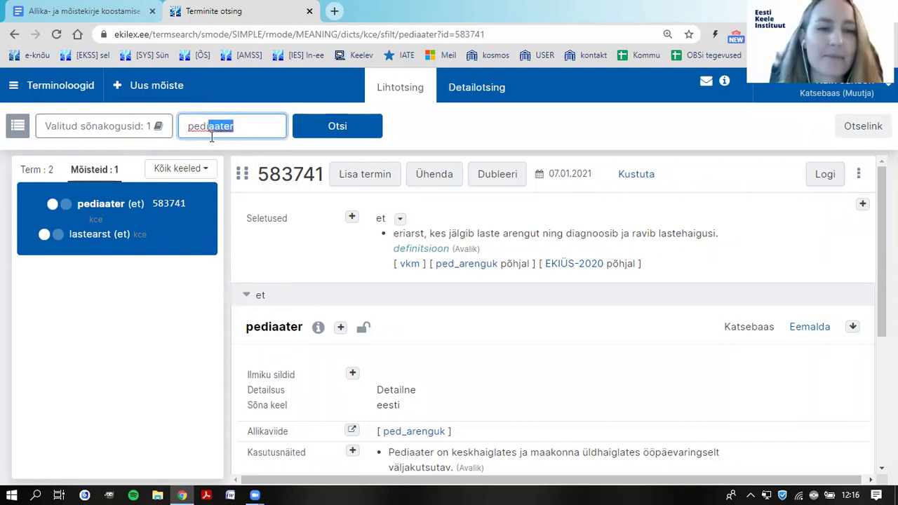
text(*)
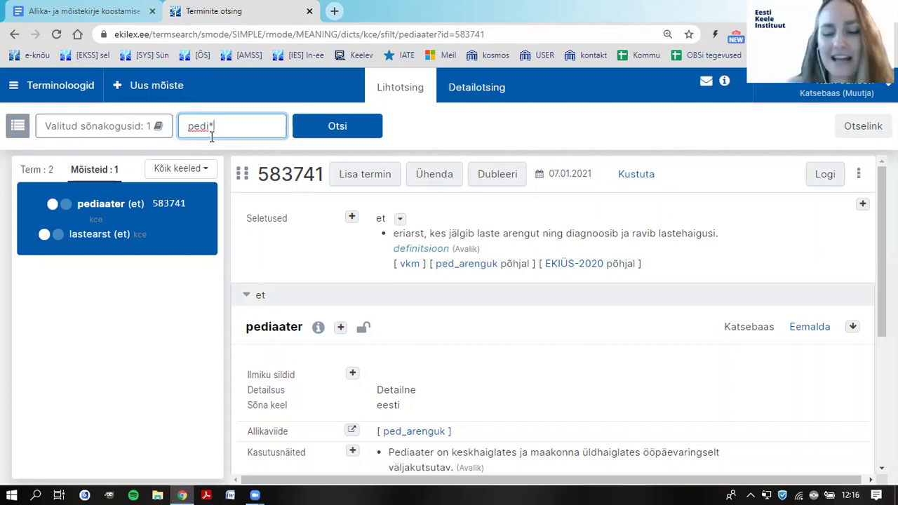
click(355, 133)
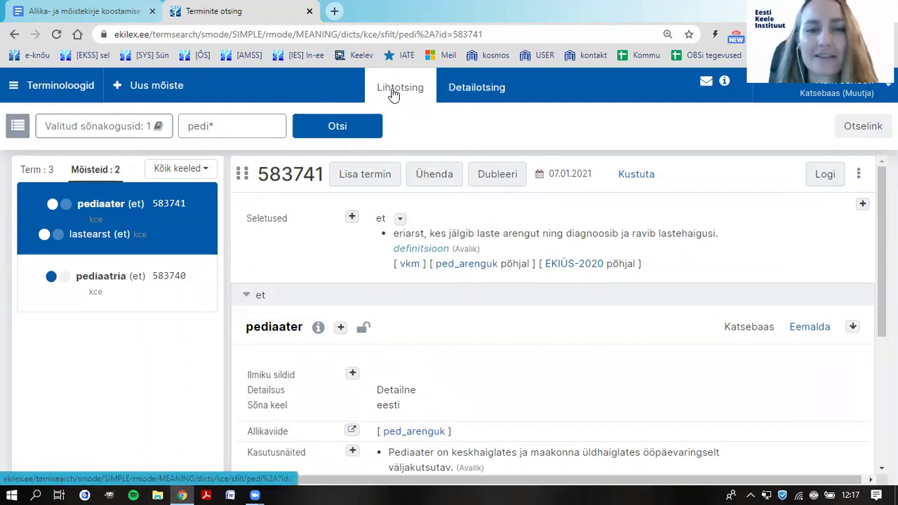
Switch to the detailed search (Detailotsing) and review which object types can be searched.
click(500, 91)
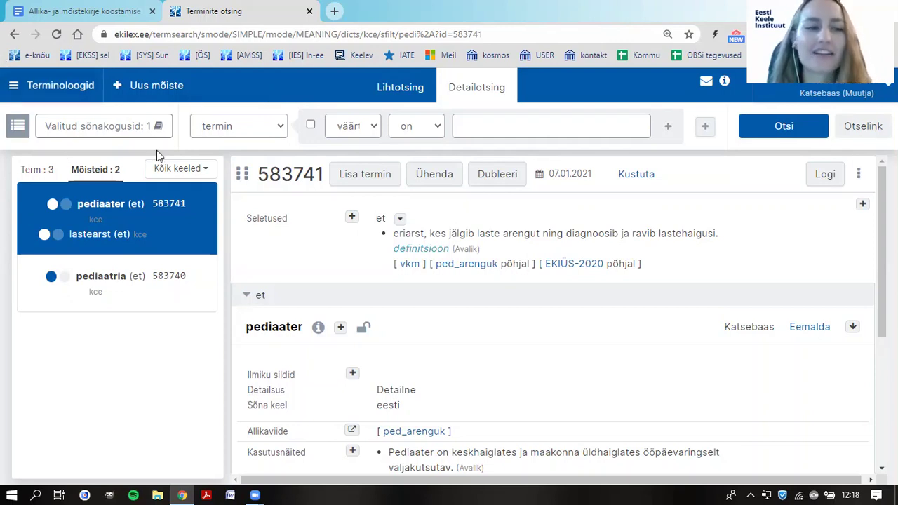
click(254, 130)
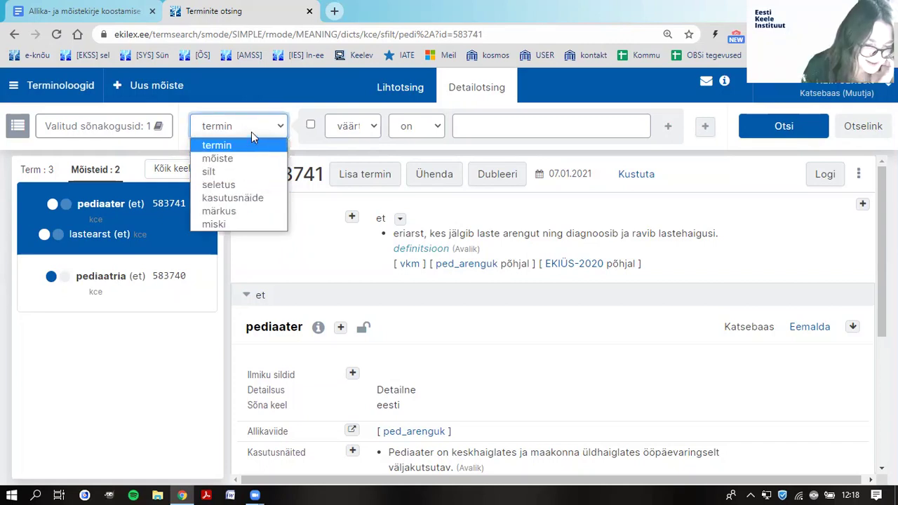
click(252, 134)
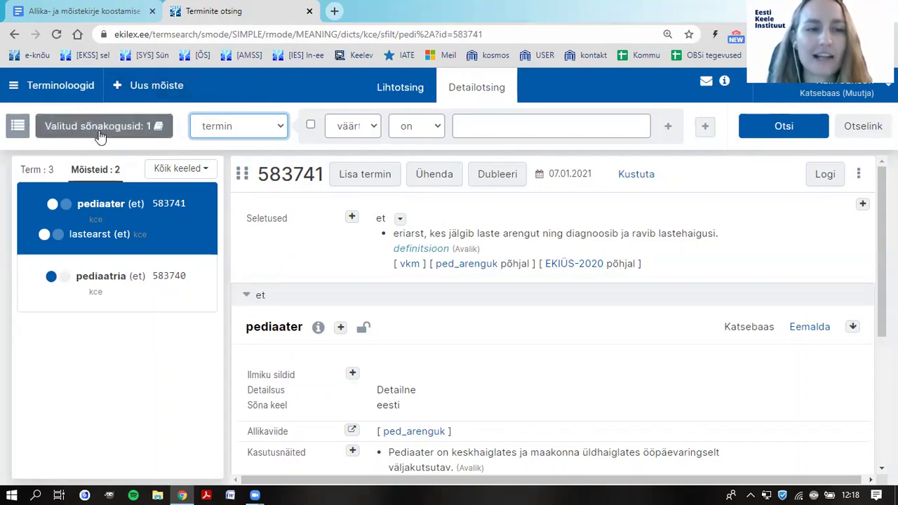
Check in the dictionary selection that Katsebaas (kce) is chosen and confirm the selection.
click(143, 127)
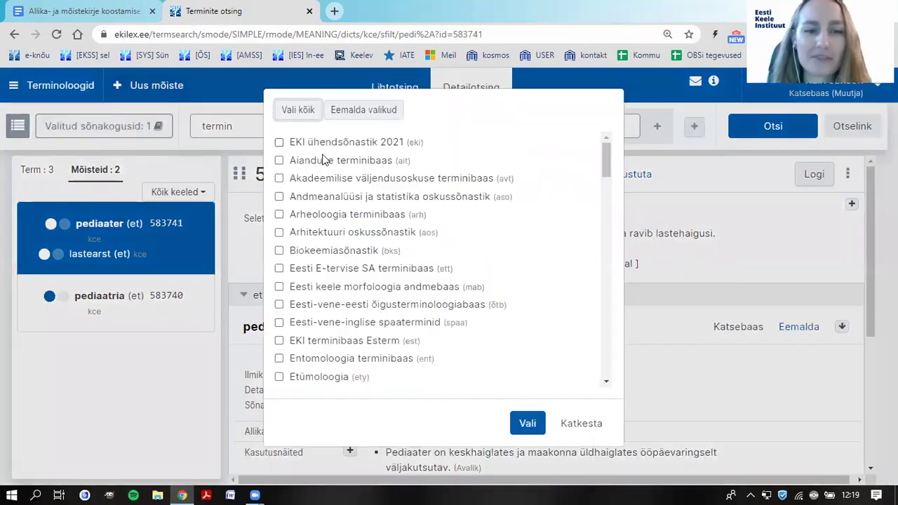
scroll(326, 168, down, 6)
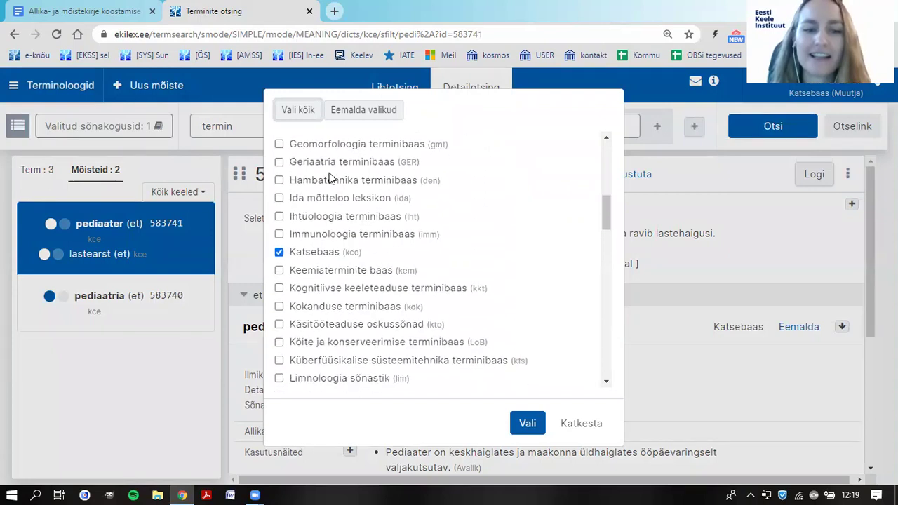
scroll(330, 180, down, 1)
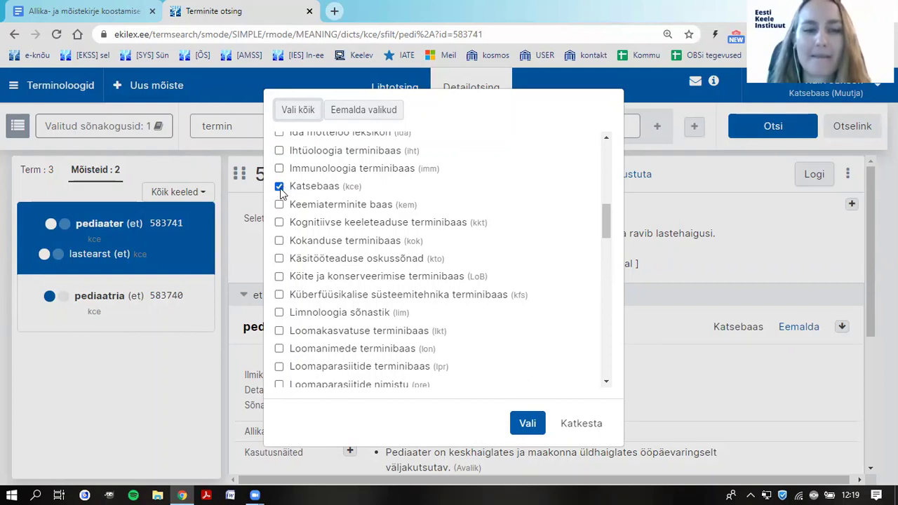
click(532, 425)
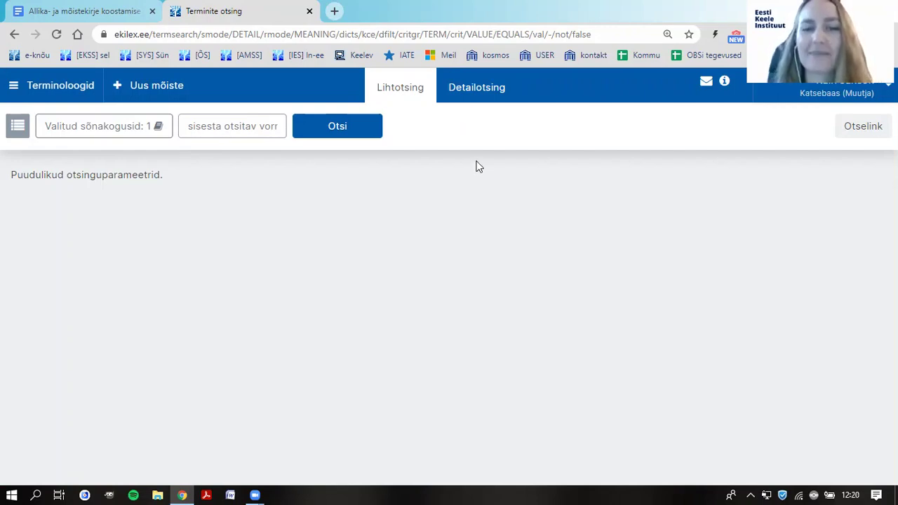
Return to the detailed search and set it to look for mõiste by the criterion muutmise aeg.
click(474, 93)
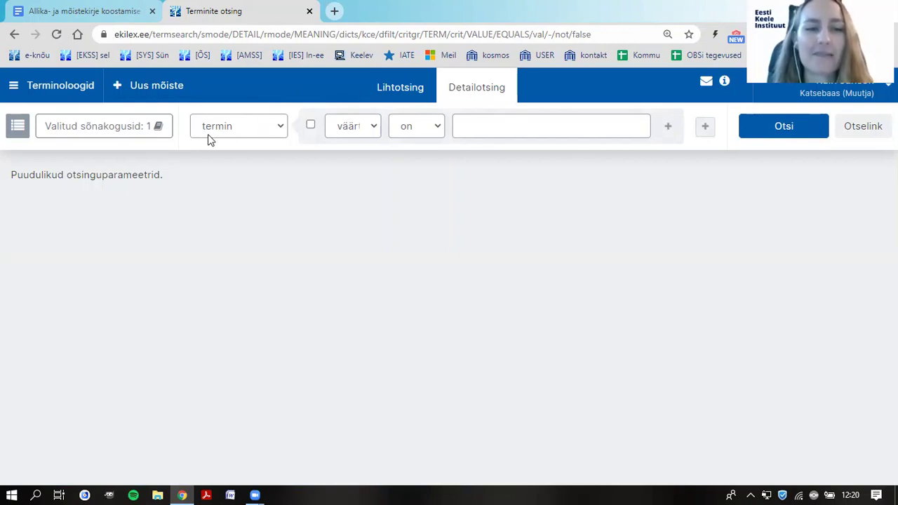
click(272, 131)
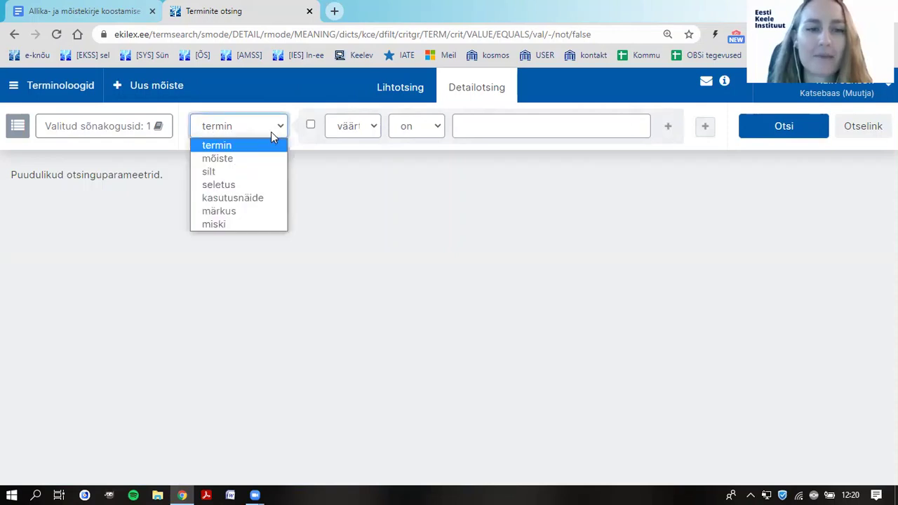
click(259, 158)
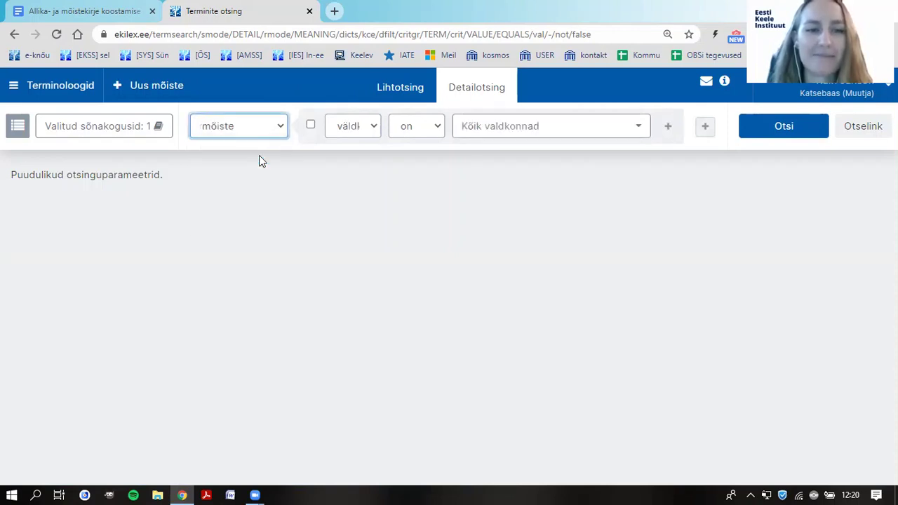
click(356, 126)
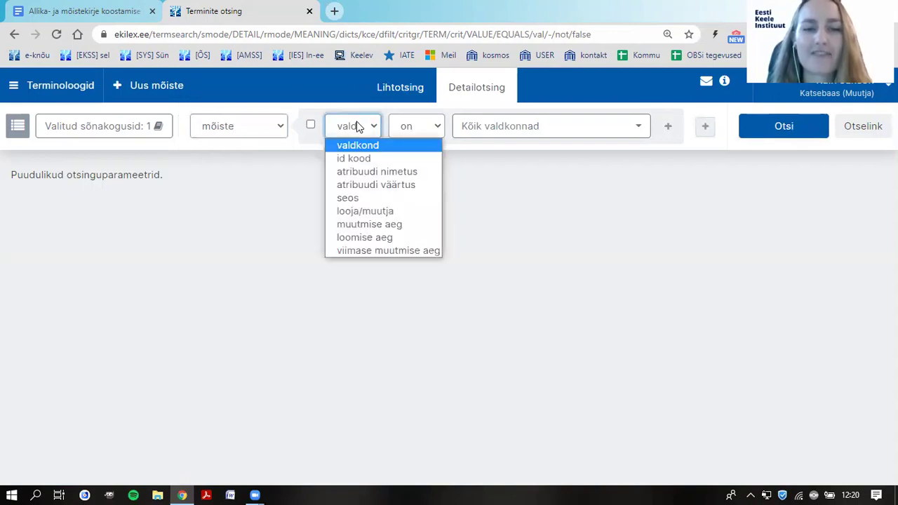
click(365, 224)
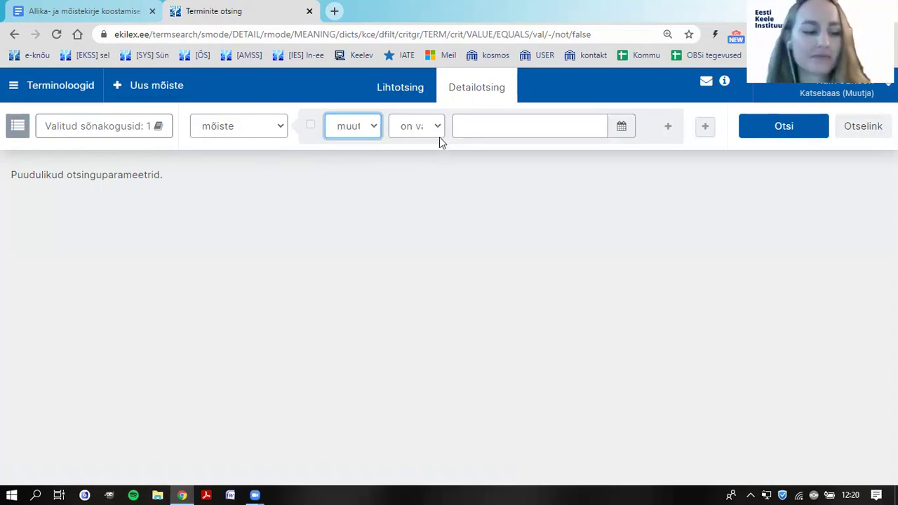
key(ctrl+minus)
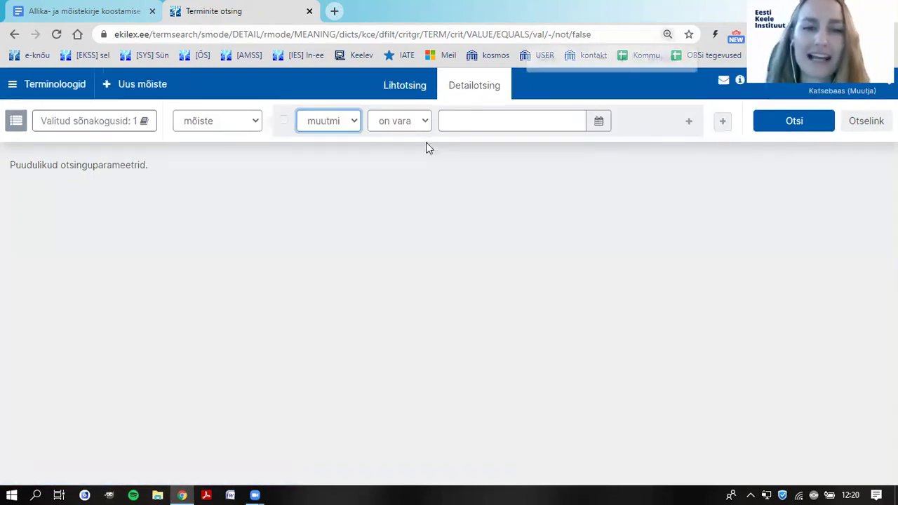
key(ctrl+minus)
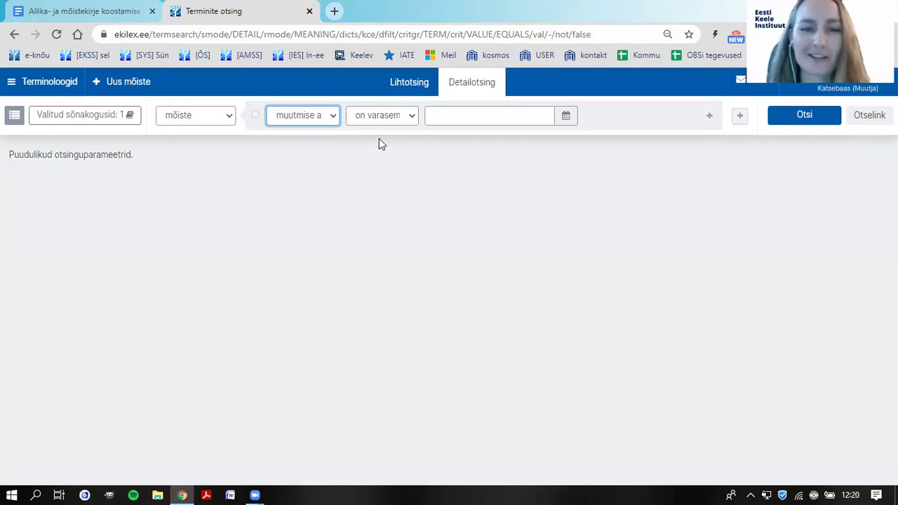
key(ctrl+plus)
key(ctrl+plus)
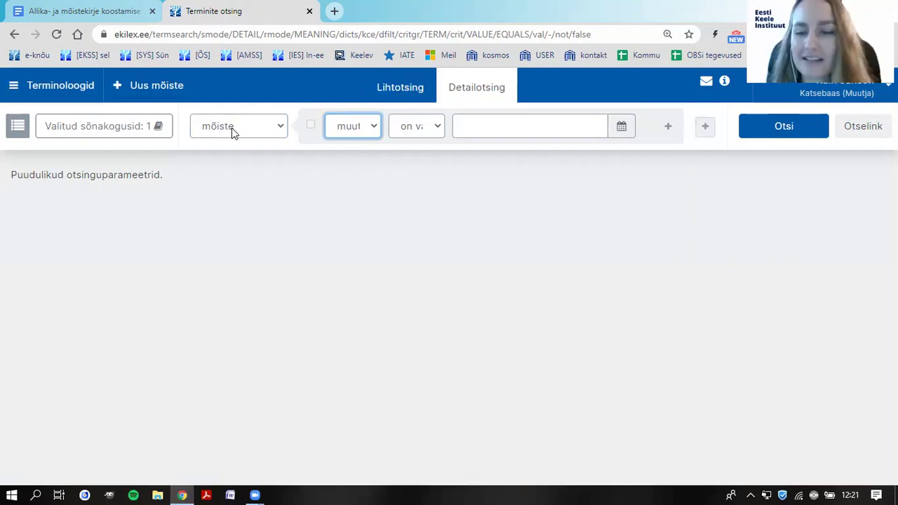
click(355, 127)
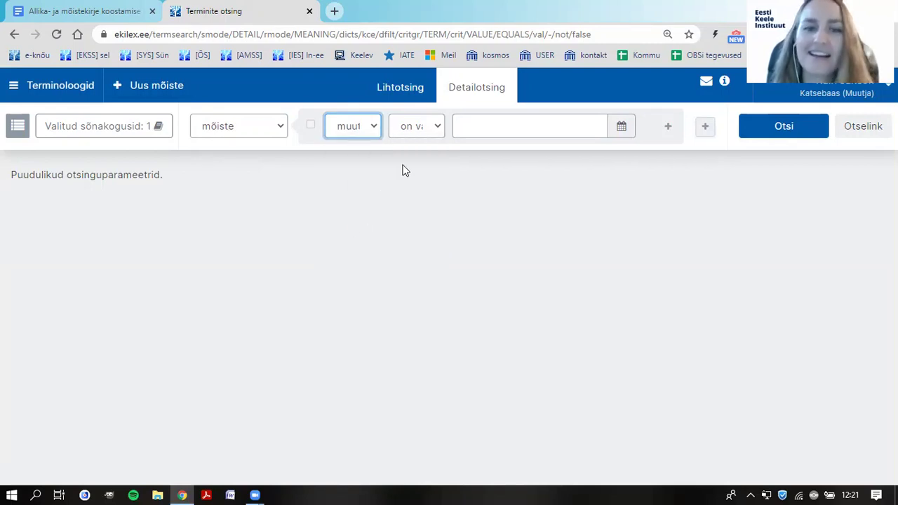
Keep the modification-time condition at on varasem kui, set the date to 10.11.2021 and run the detailed search.
click(422, 129)
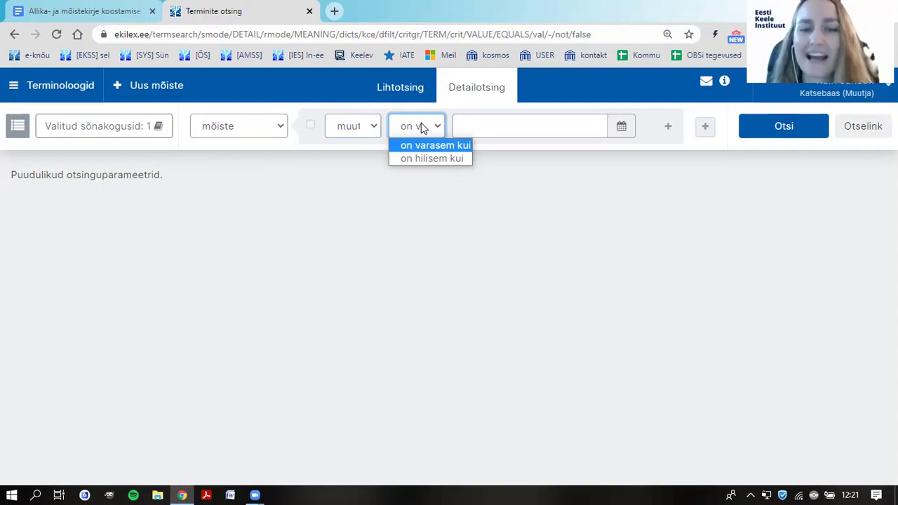
click(422, 127)
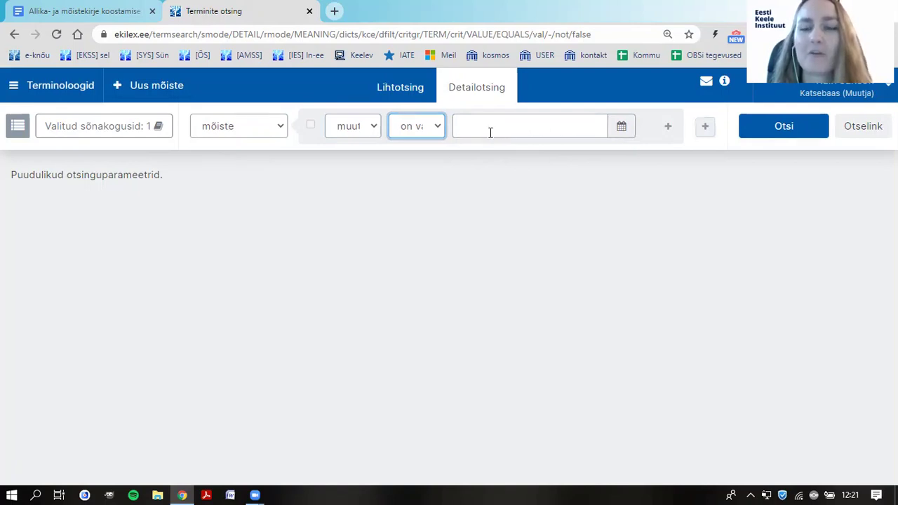
click(622, 129)
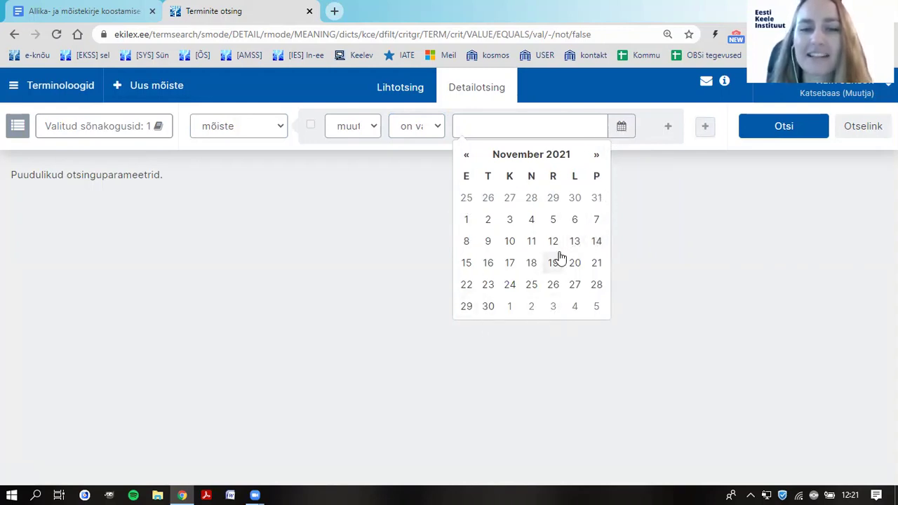
click(510, 241)
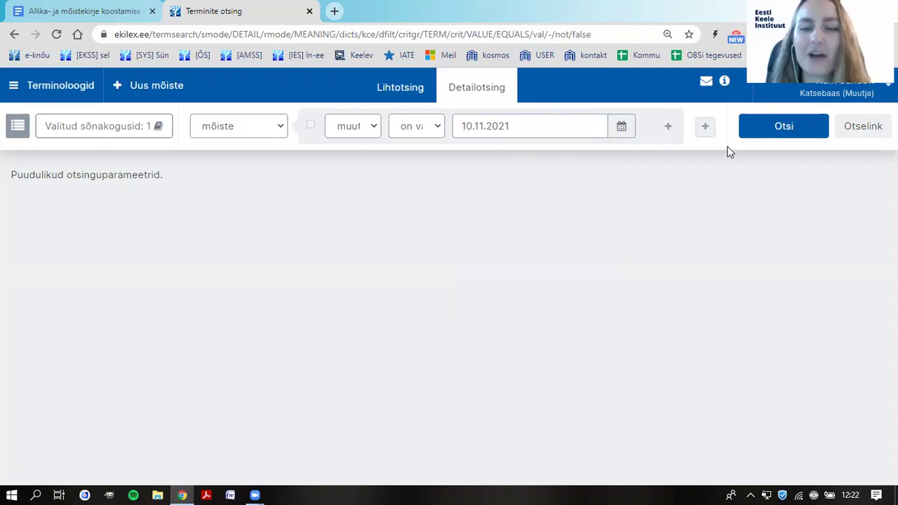
click(780, 132)
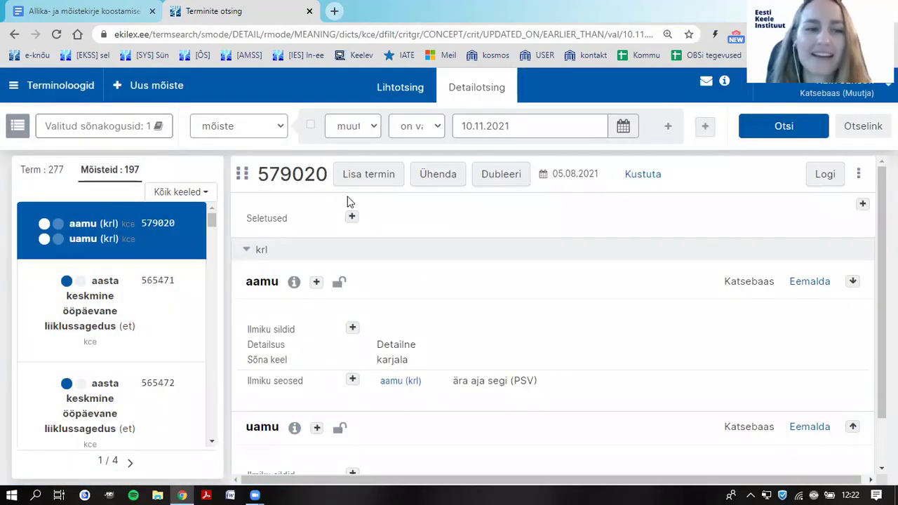
Look through the found concepts in the Mõisteid result list.
click(135, 171)
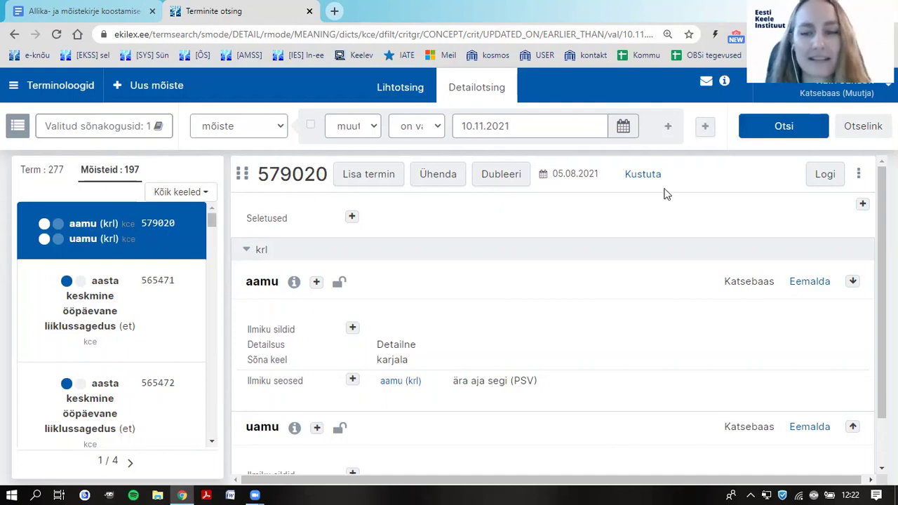
mouse_move(62, 174)
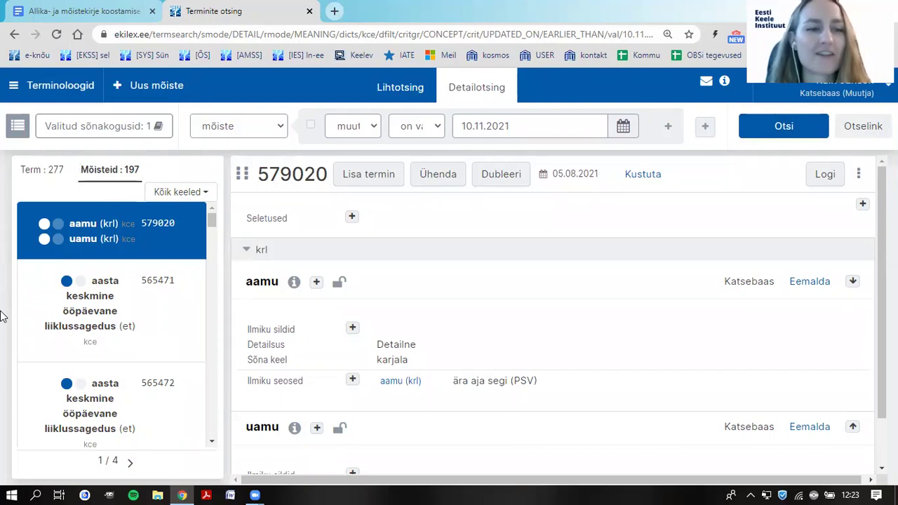
scroll(145, 224, down, 5)
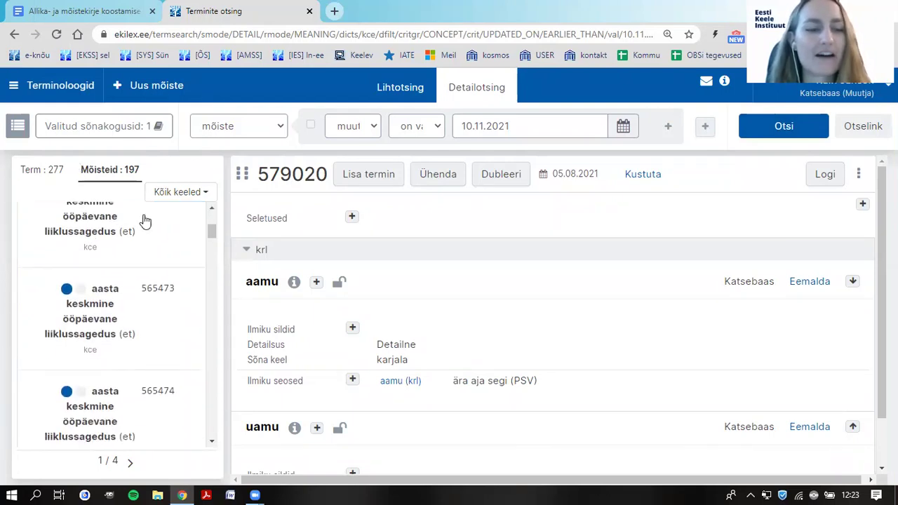
scroll(157, 264, up, 2)
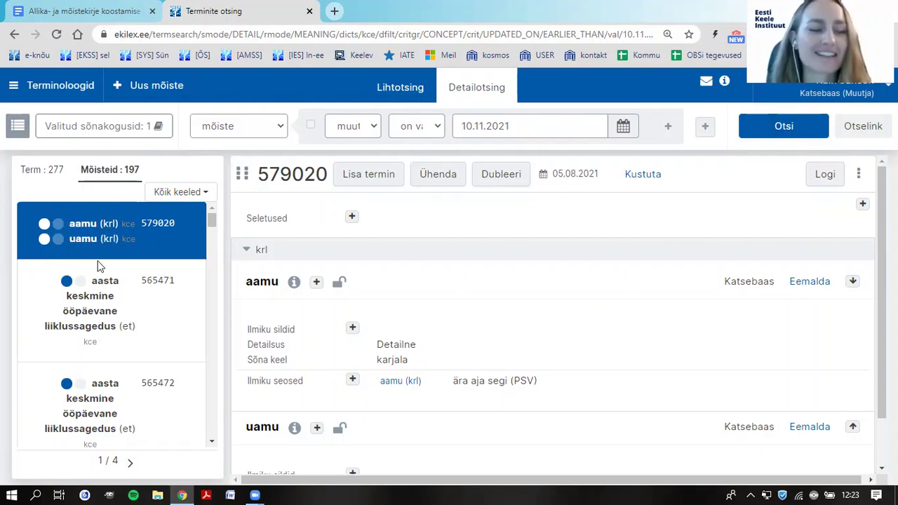
click(96, 174)
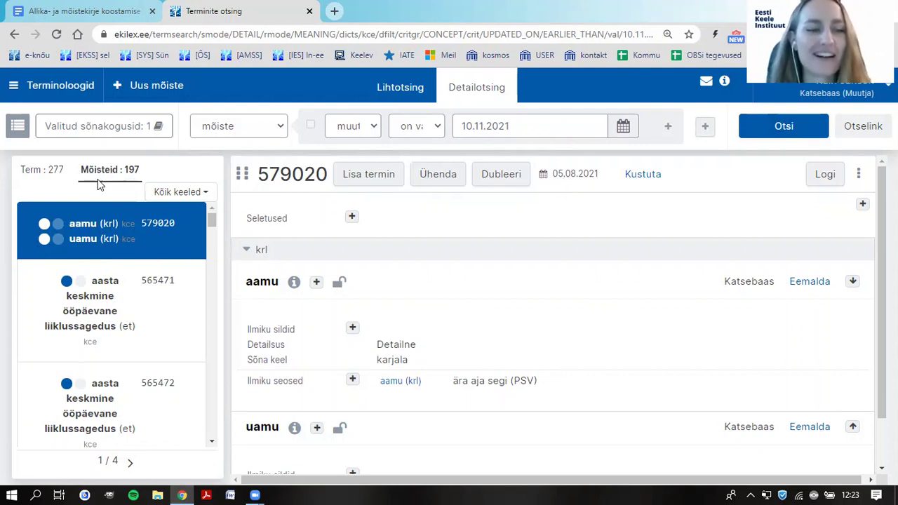
Show the search results as terms (Term) and look through that list.
click(48, 176)
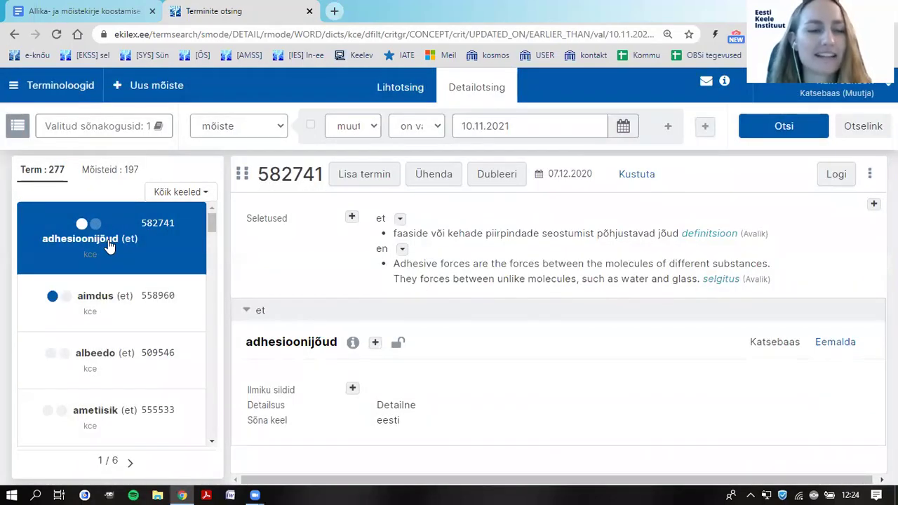
scroll(109, 245, down, 3)
scroll(109, 244, down, 3)
scroll(109, 244, up, 6)
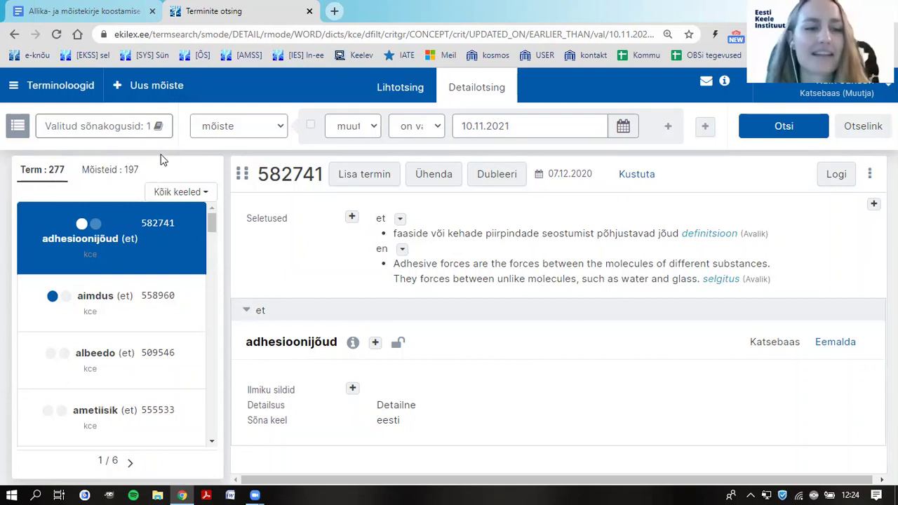
Return to the concept results (Mõisteid), browse them and open the aasta keskmine ööpäevane liiklussagedus concept 565471.
click(113, 171)
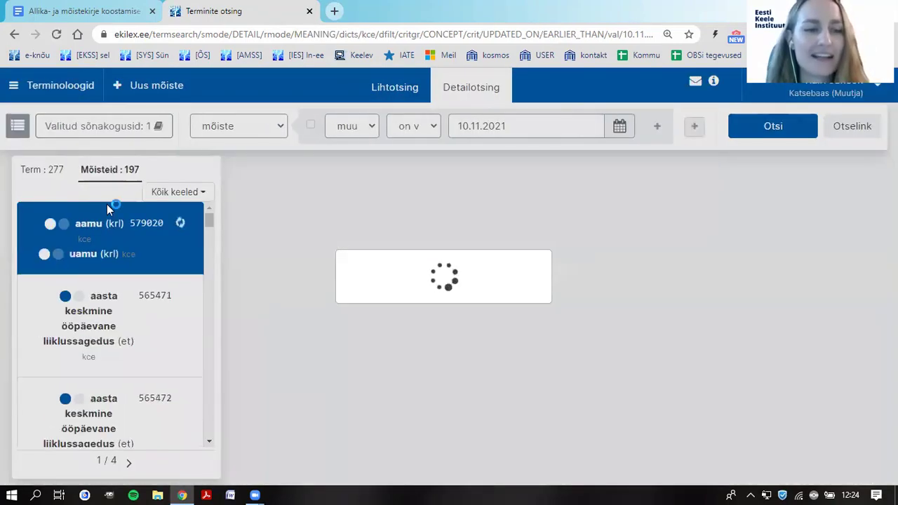
scroll(96, 298, down, 5)
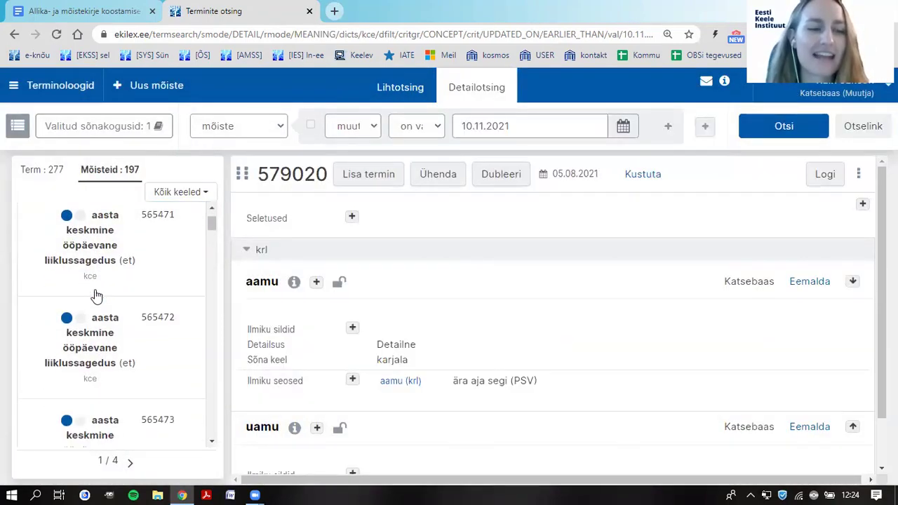
scroll(96, 297, down, 2)
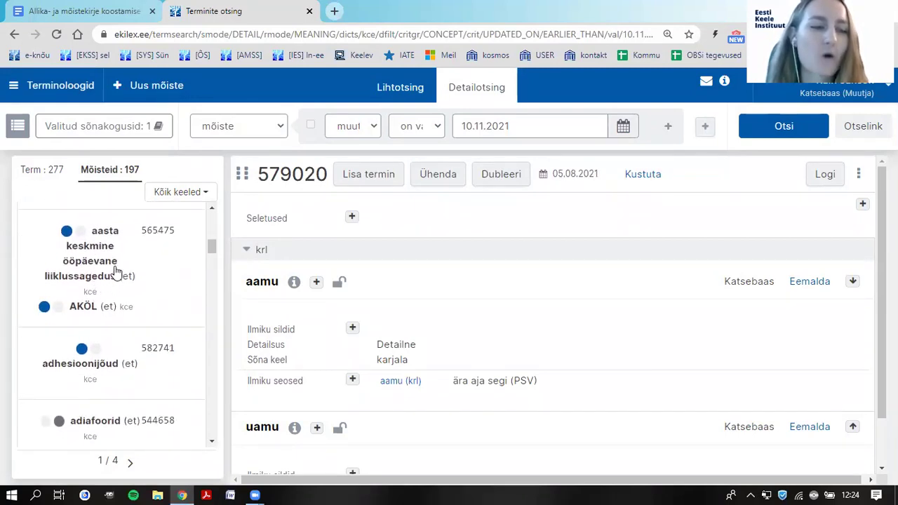
scroll(118, 269, down, 1)
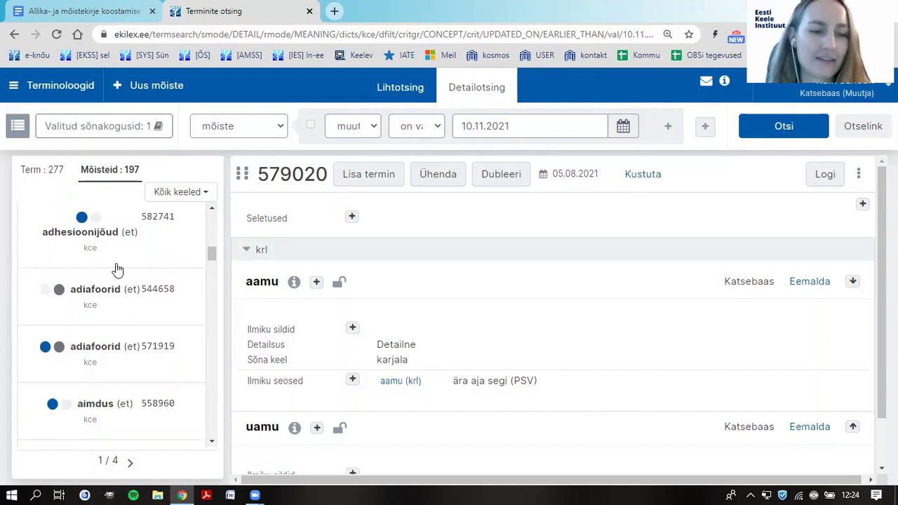
scroll(117, 268, up, 10)
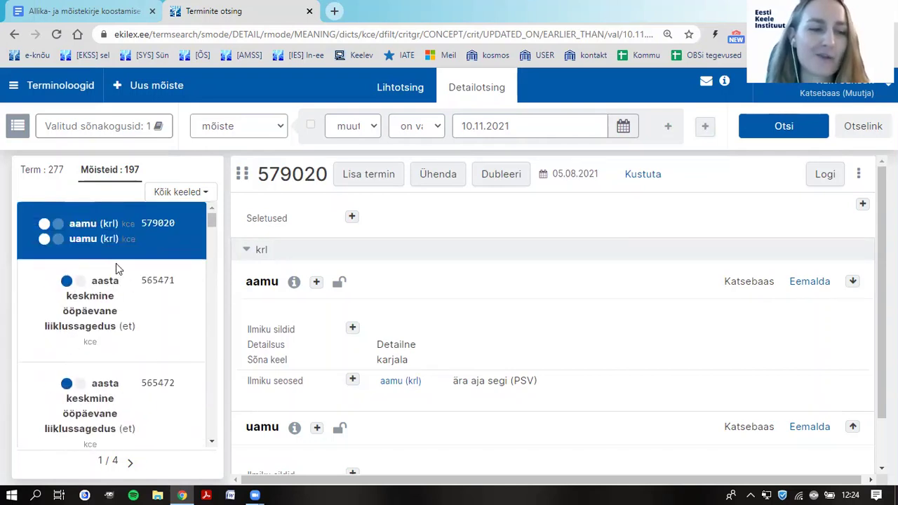
scroll(112, 267, down, 1)
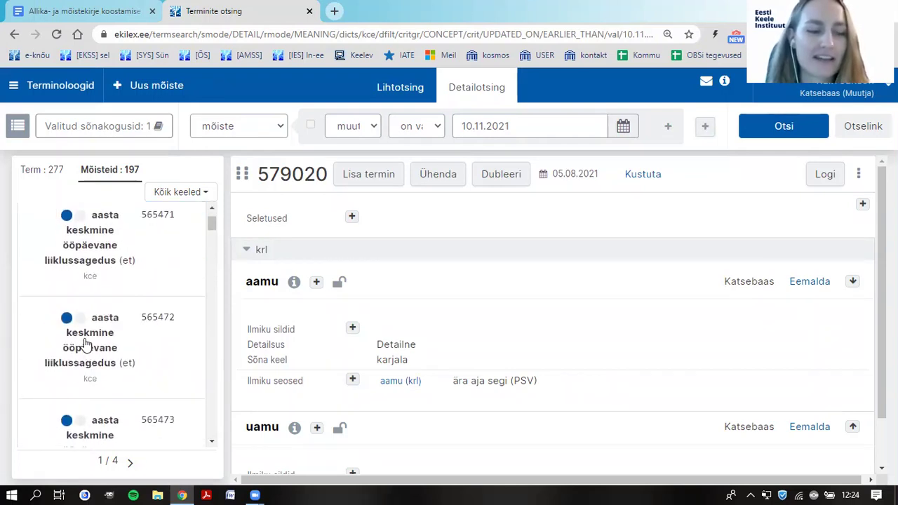
scroll(99, 266, up, 1)
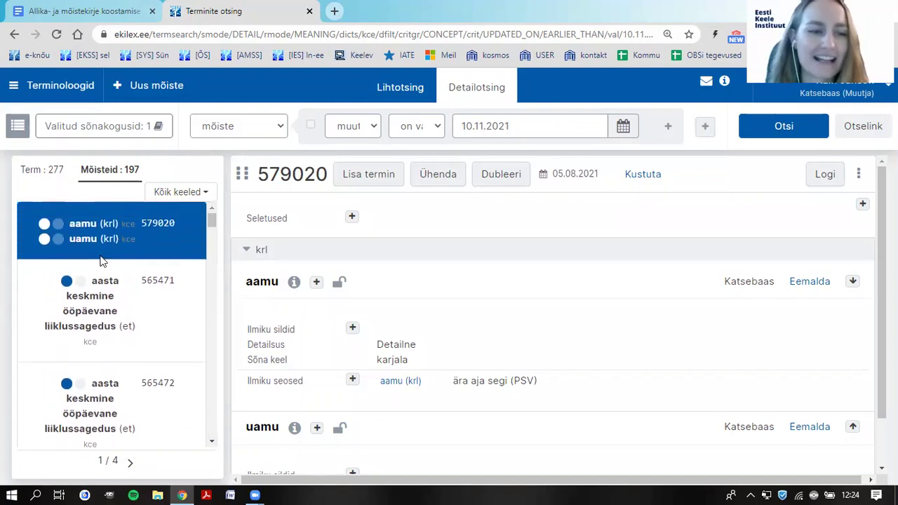
click(115, 298)
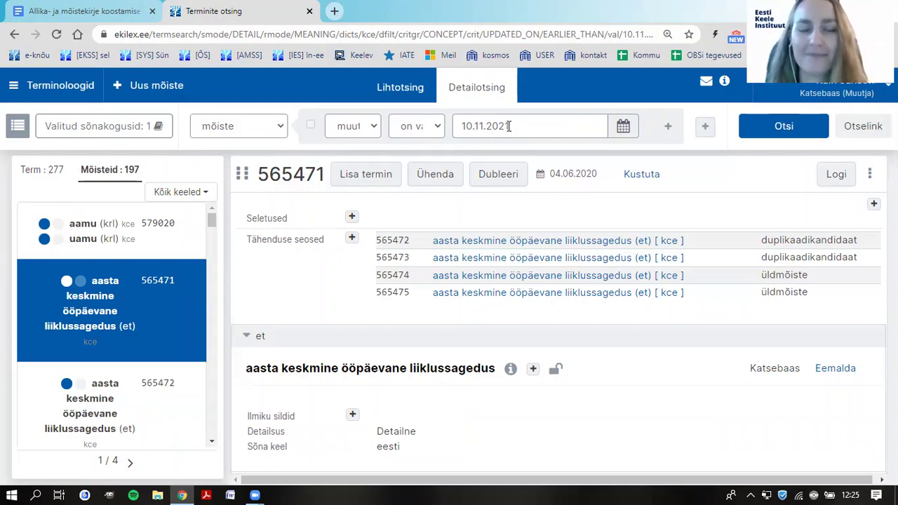
Search for mõiste by the criterion looja/muutja with the condition on and the person's full name.
click(230, 128)
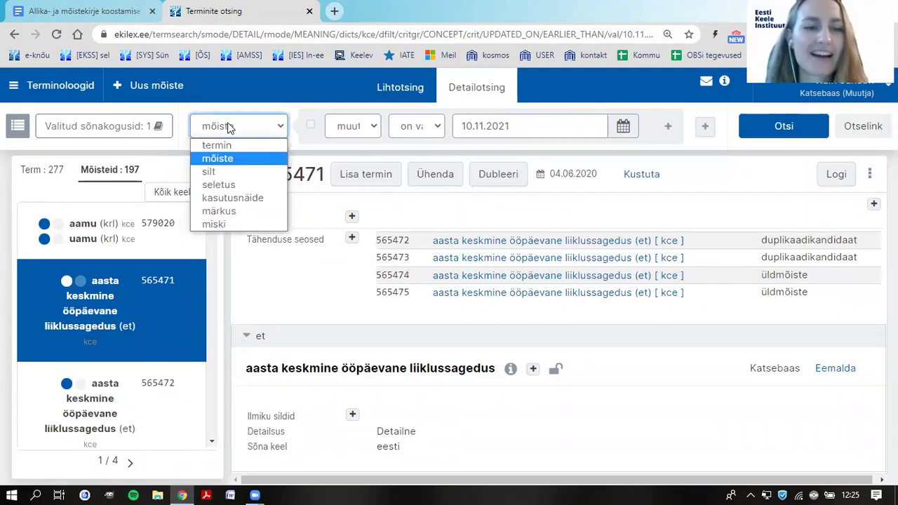
click(228, 127)
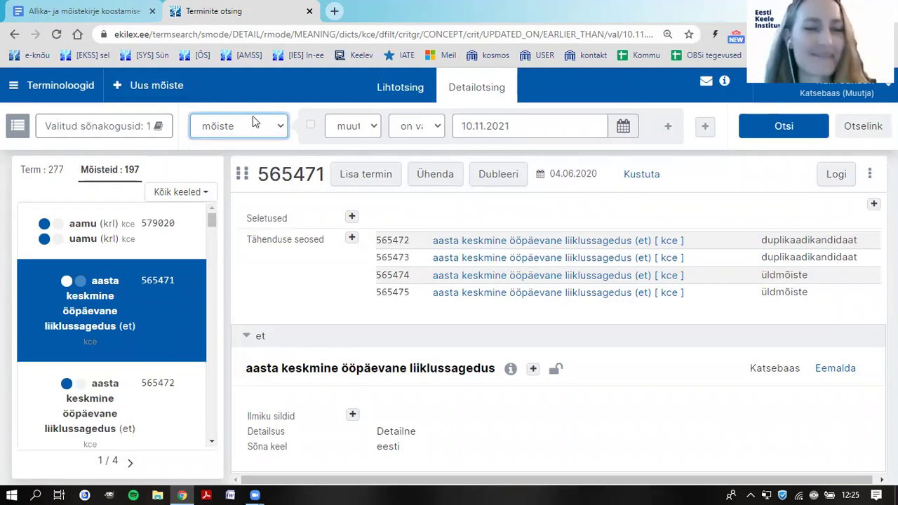
click(363, 130)
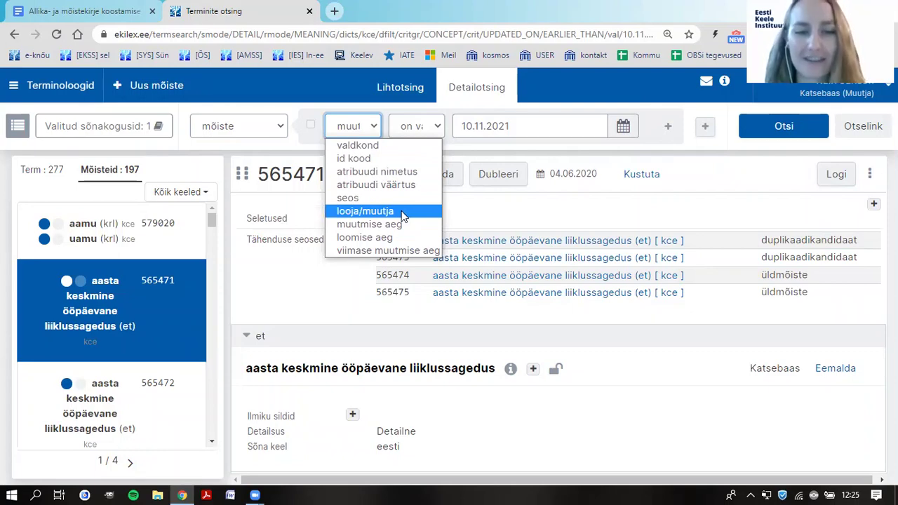
click(365, 212)
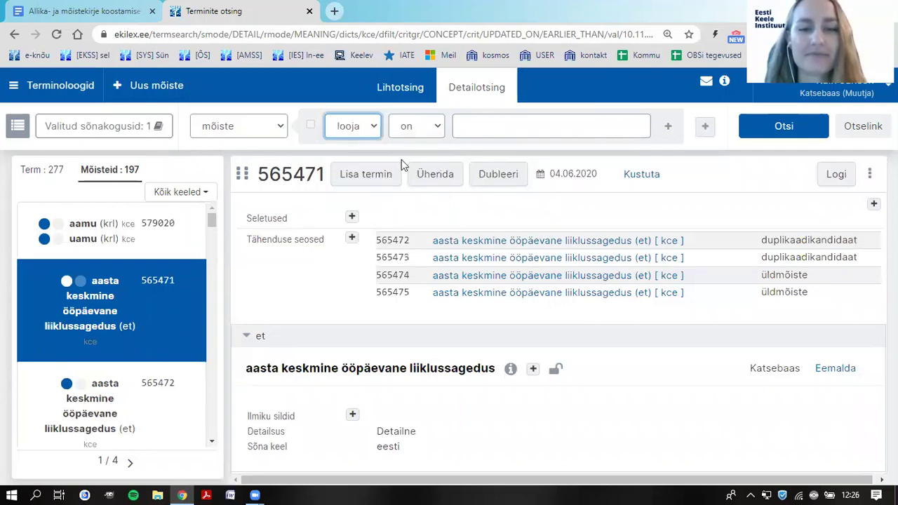
click(418, 133)
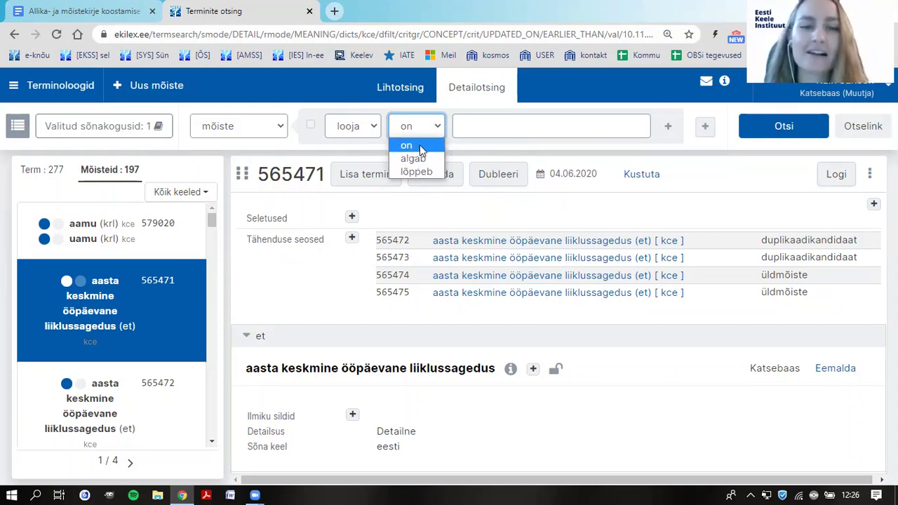
click(421, 148)
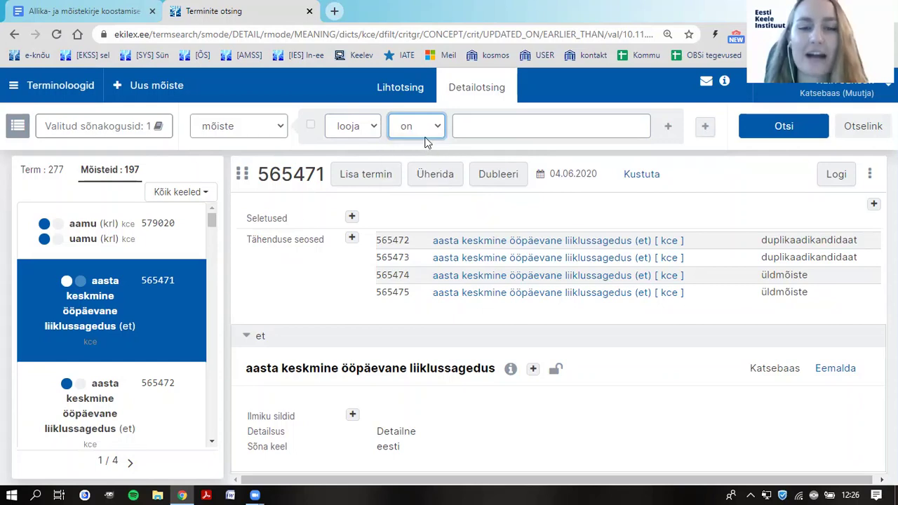
click(470, 125)
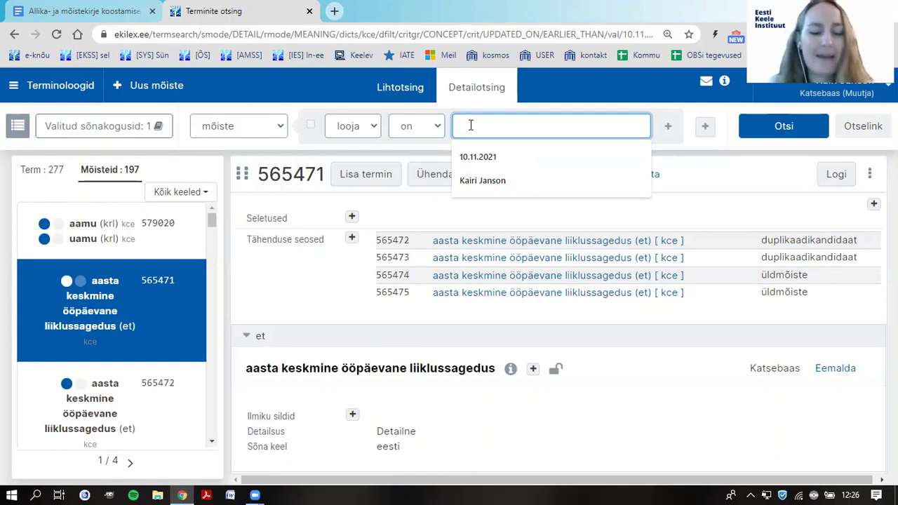
text(Kairi Janson)
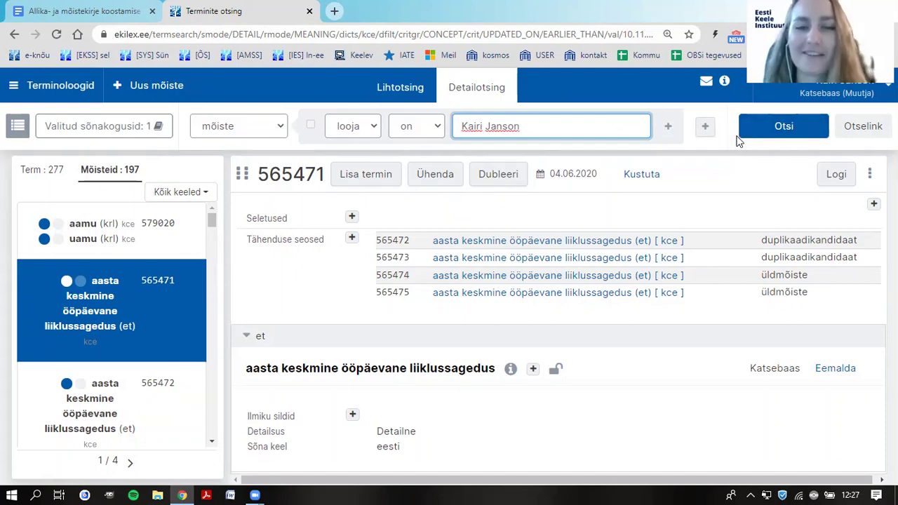
click(763, 126)
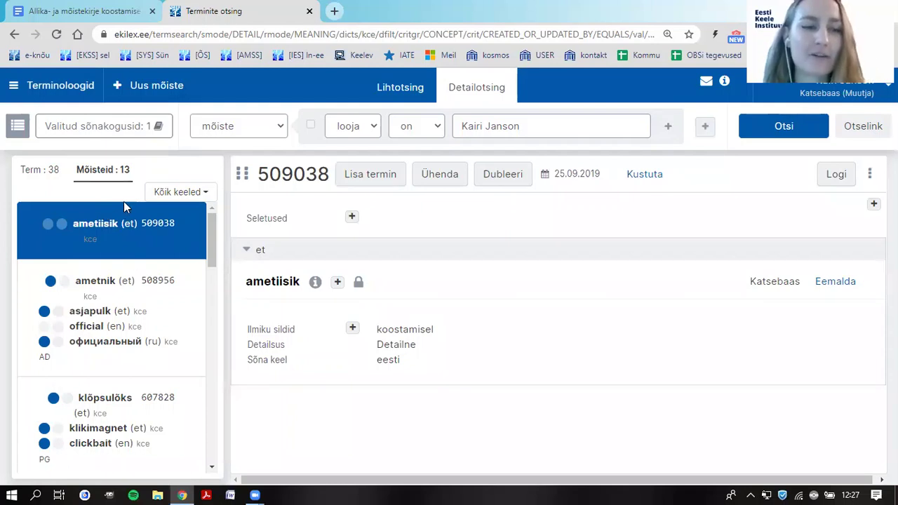
Examine the list of concepts found by the creator/modifier search.
scroll(120, 217, down, 5)
scroll(116, 227, up, 5)
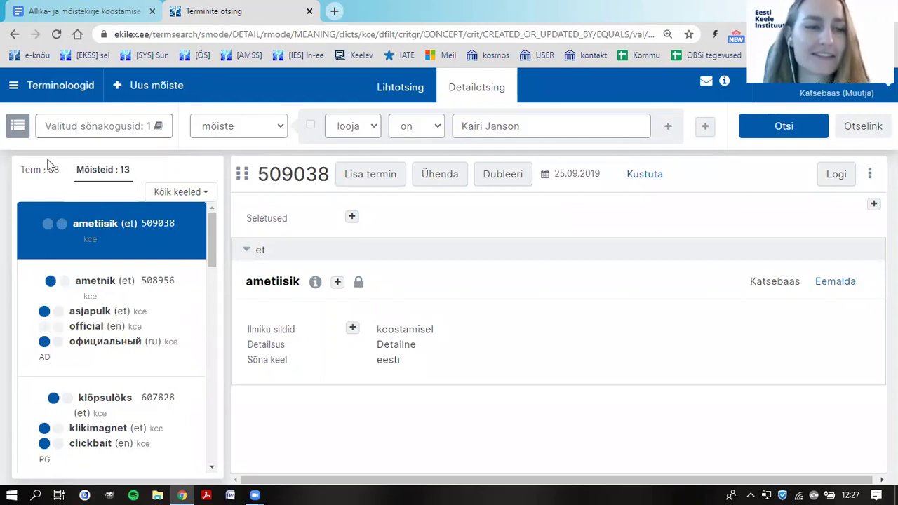
scroll(154, 316, down, 2)
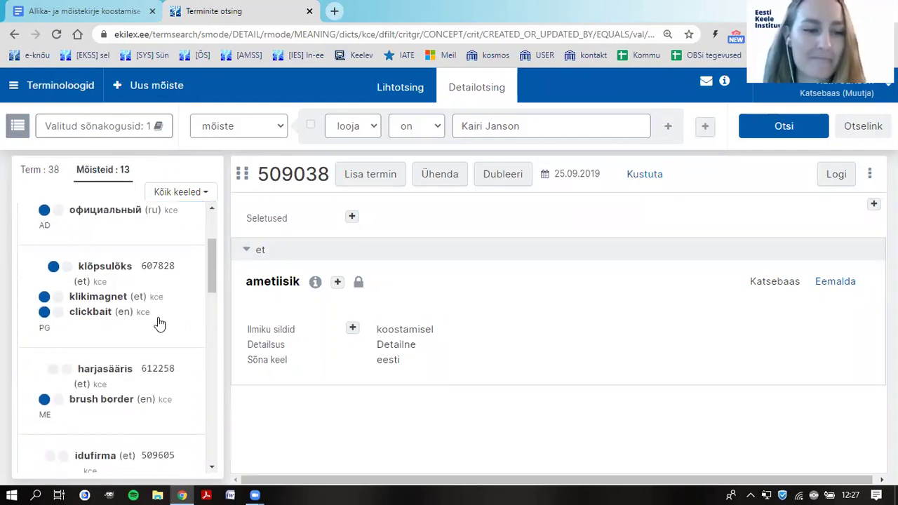
scroll(158, 319, down, 4)
scroll(150, 325, down, 1)
scroll(104, 320, up, 4)
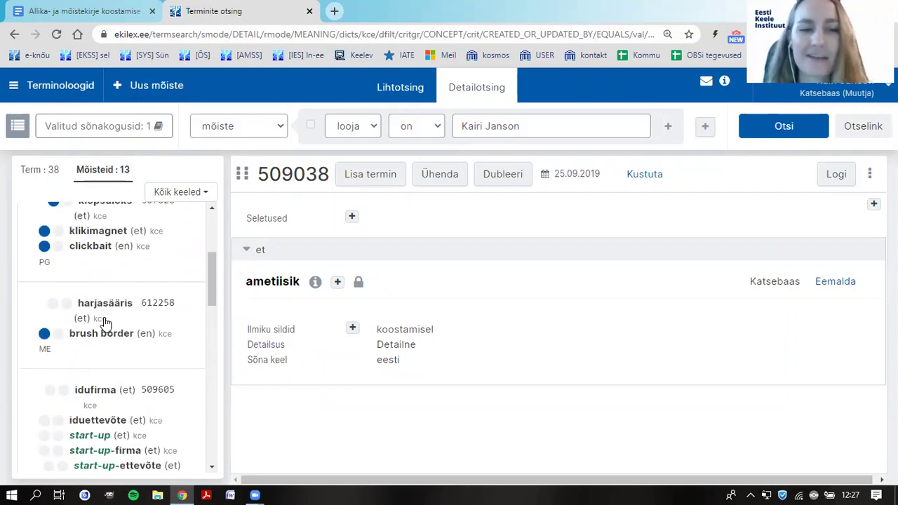
scroll(105, 320, up, 3)
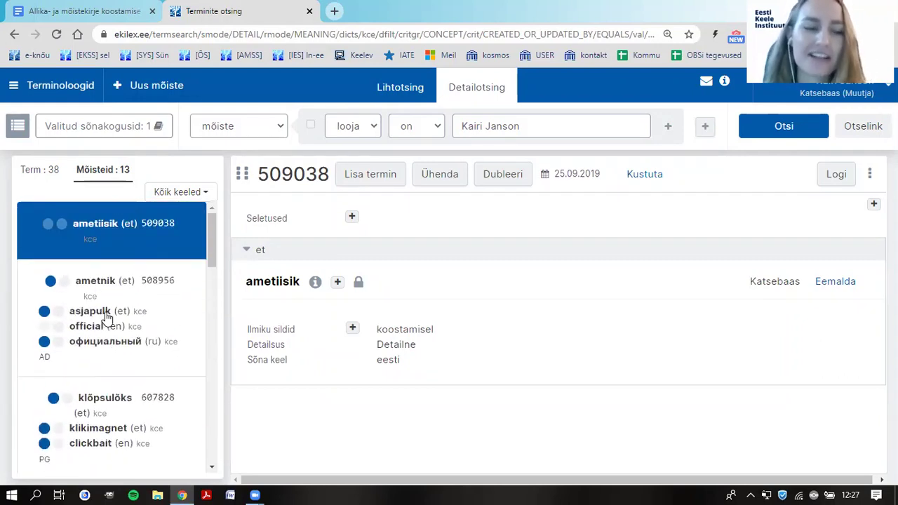
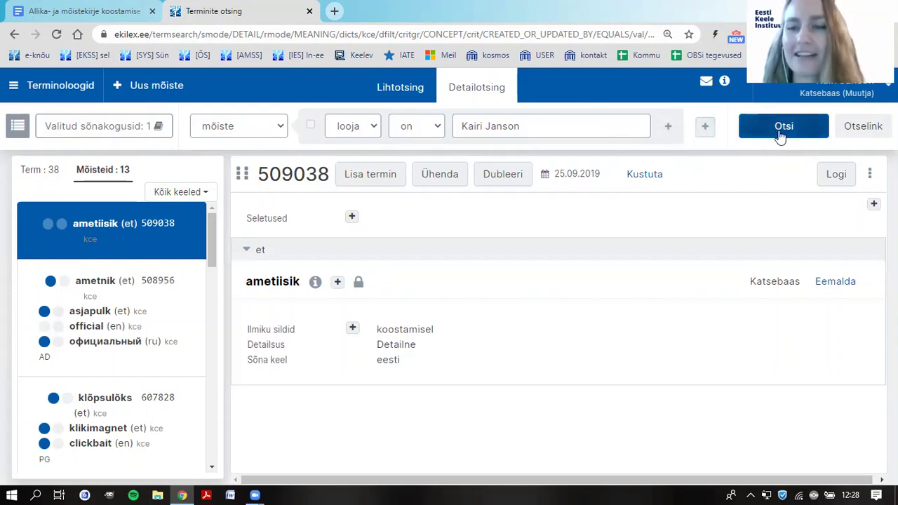
Add a second search criterion for mõiste based on viimase muutmise aeg.
click(705, 127)
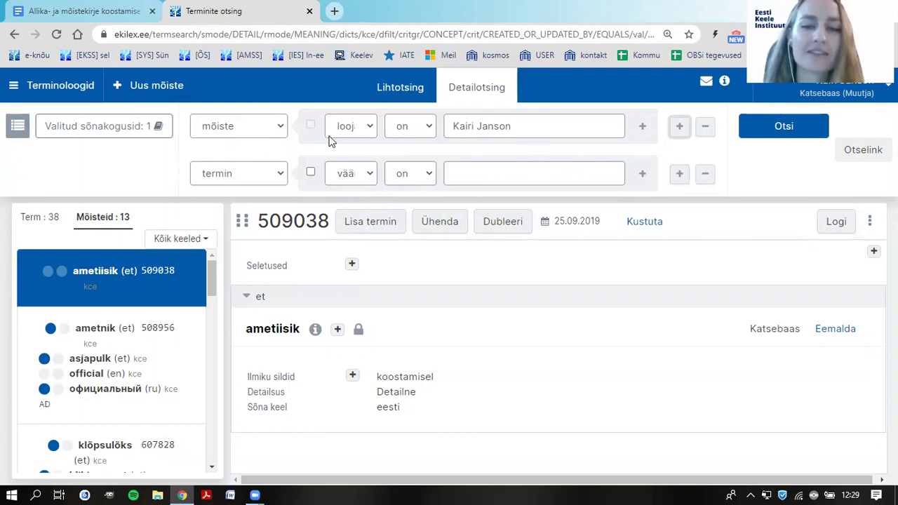
click(242, 174)
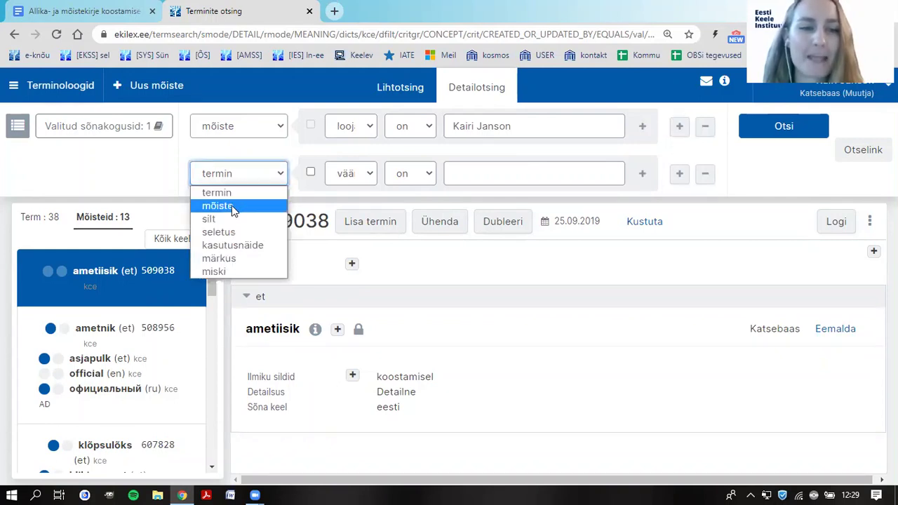
click(235, 206)
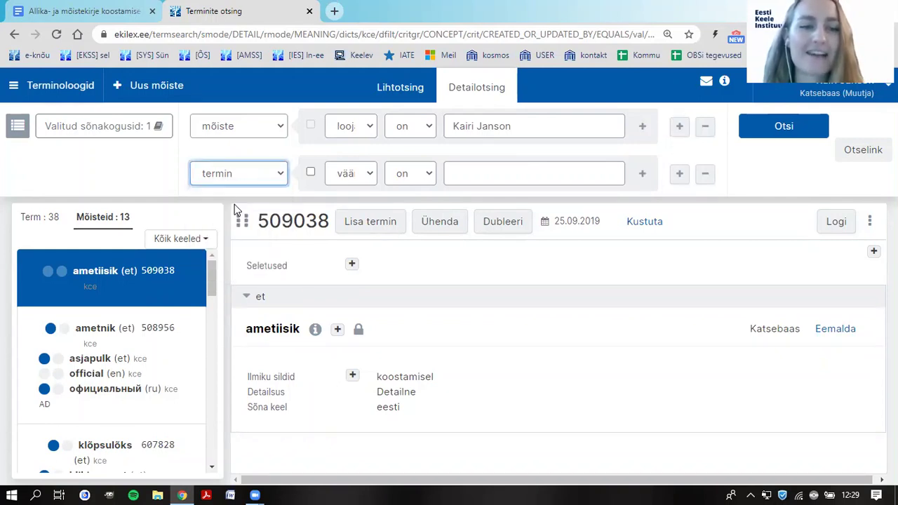
click(347, 179)
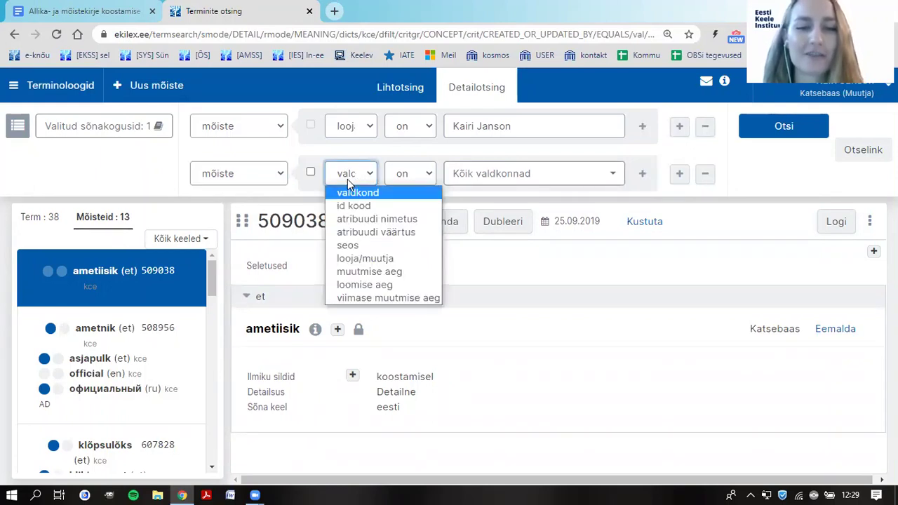
click(404, 298)
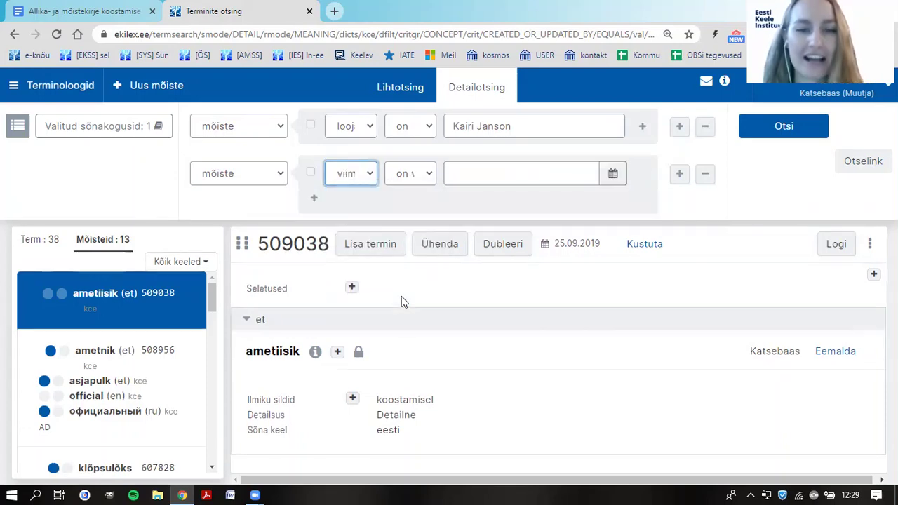
Restrict the last-modified criterion to on hilisem kui with the date 01.05.2021.
click(418, 174)
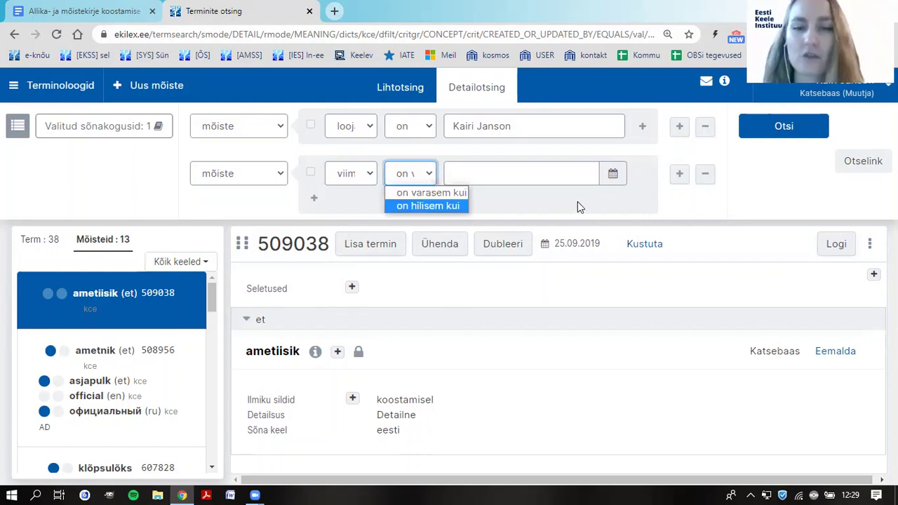
click(465, 206)
click(460, 202)
click(461, 203)
click(460, 203)
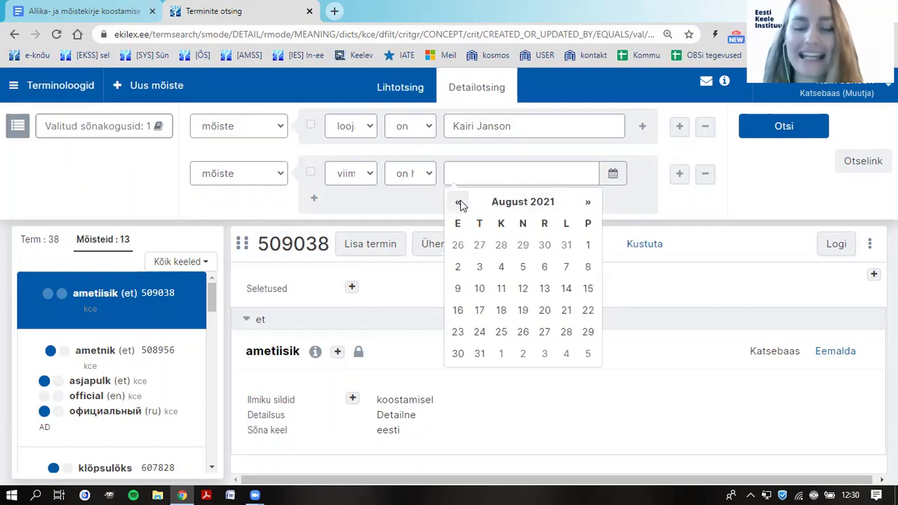
click(459, 202)
click(459, 203)
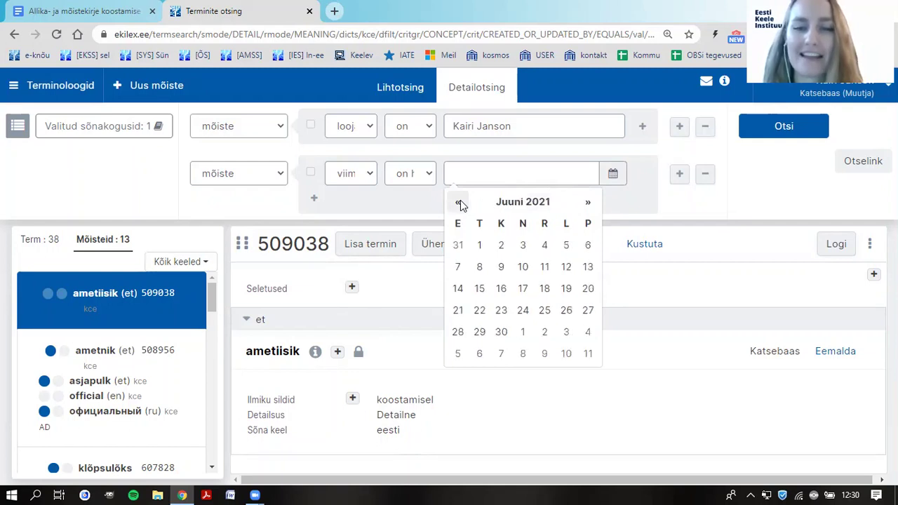
click(460, 203)
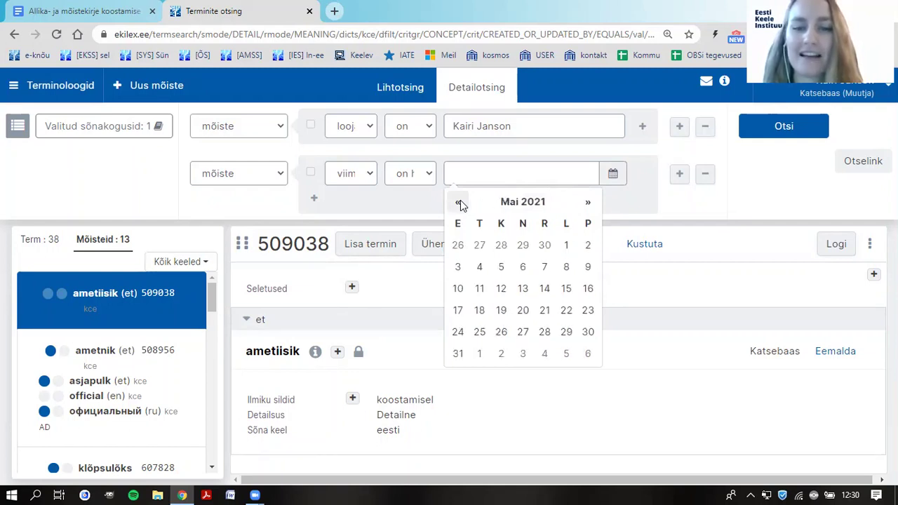
click(566, 247)
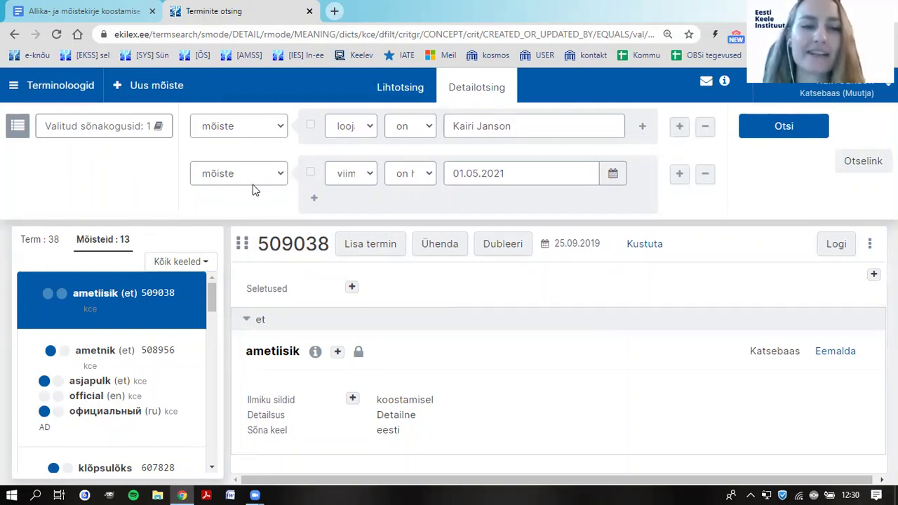
Run the combined creator/modifier and last-modified date search and look through the concepts found.
click(346, 176)
click(346, 176)
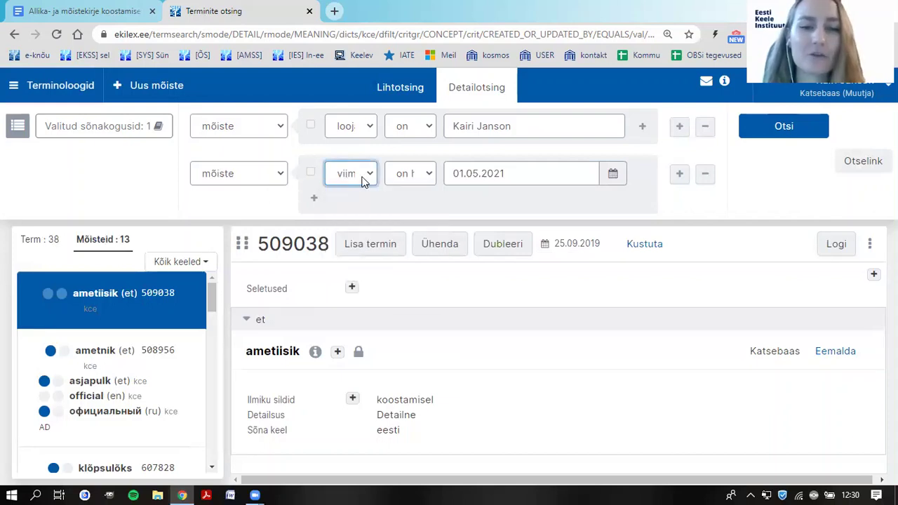
click(453, 174)
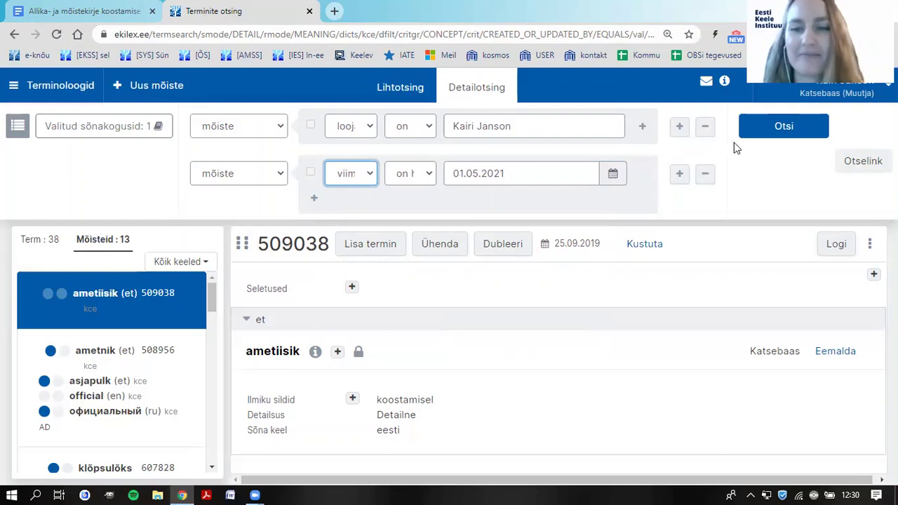
click(763, 135)
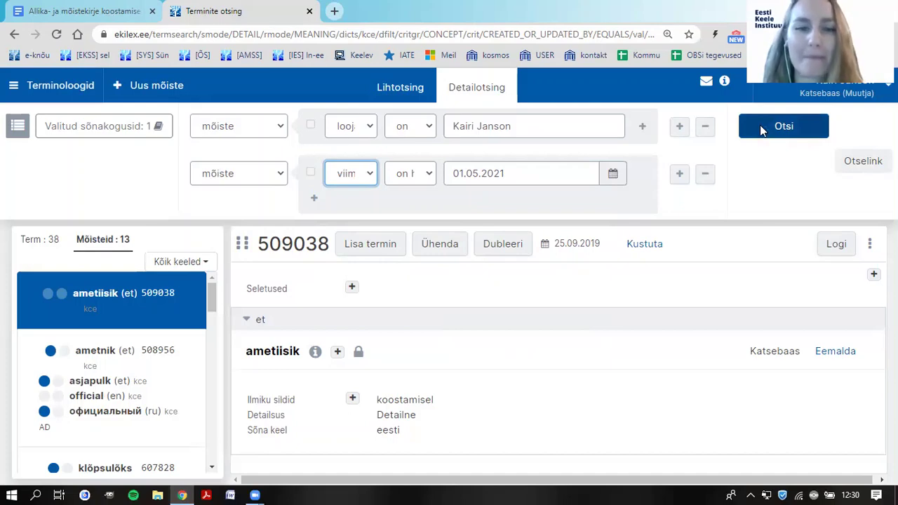
click(761, 128)
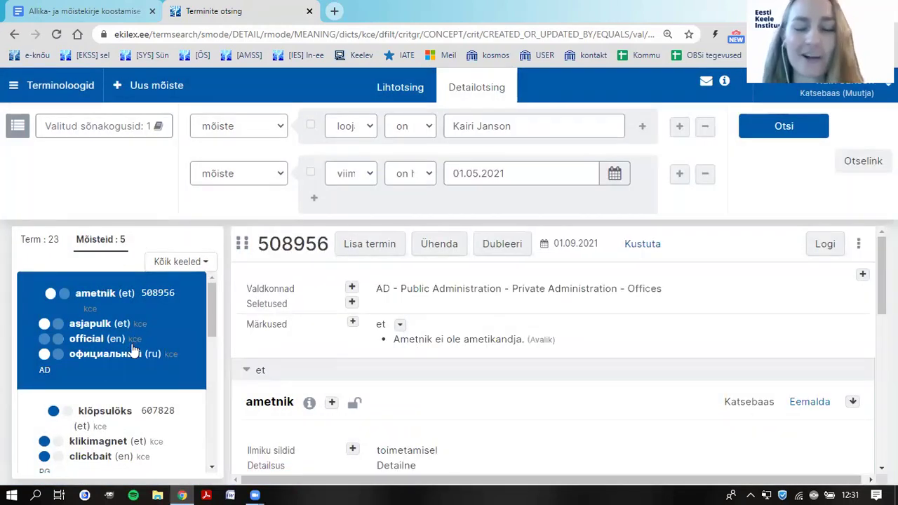
scroll(133, 349, down, 10)
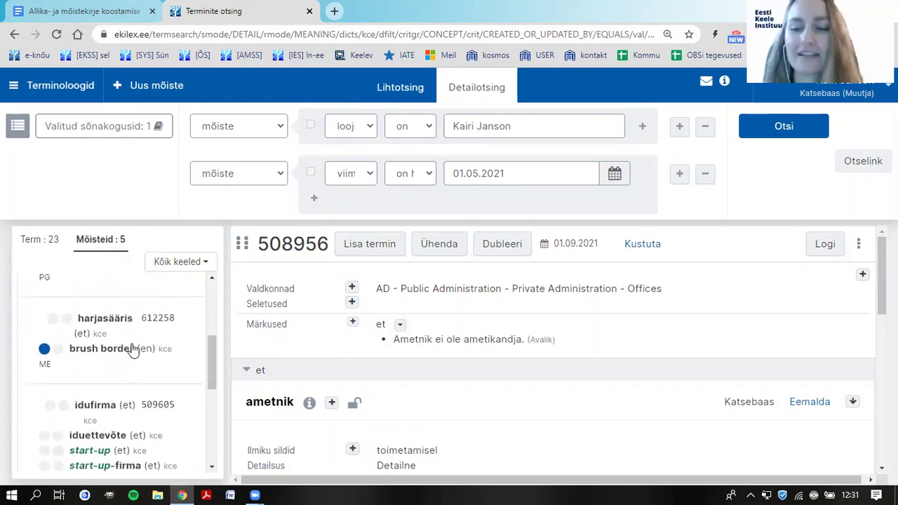
scroll(133, 348, up, 10)
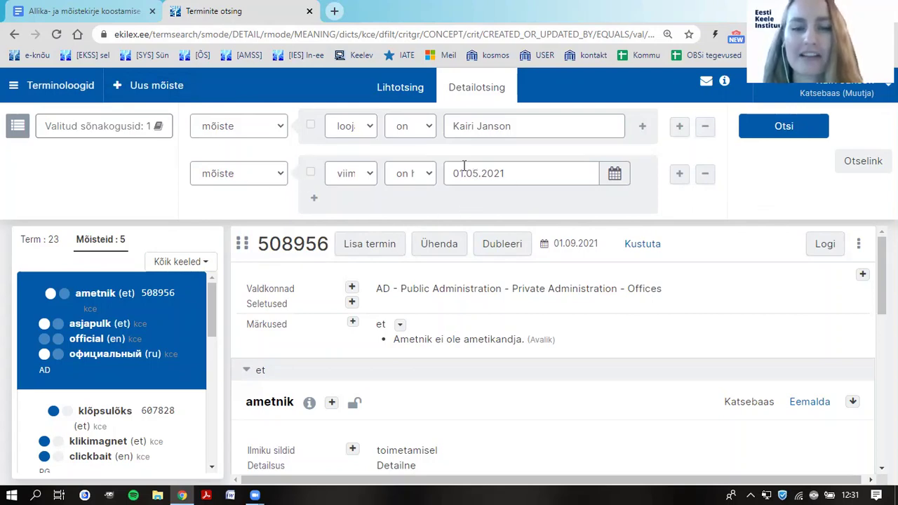
Remove the last-modified date criterion and change the remaining one to seletus with väärtus.
click(706, 174)
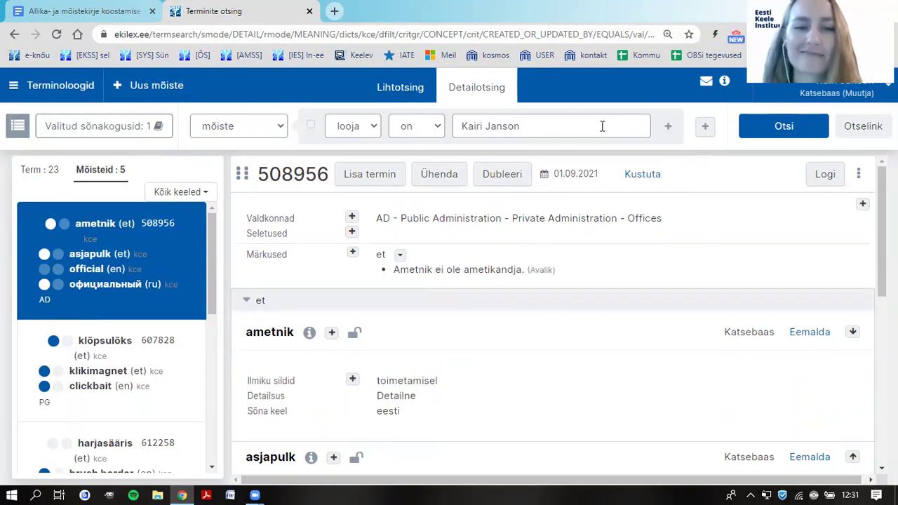
click(281, 131)
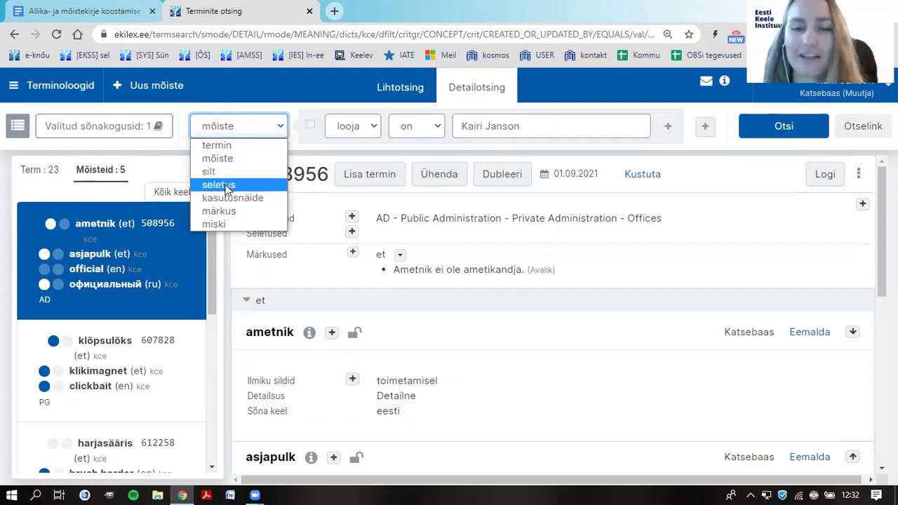
click(269, 110)
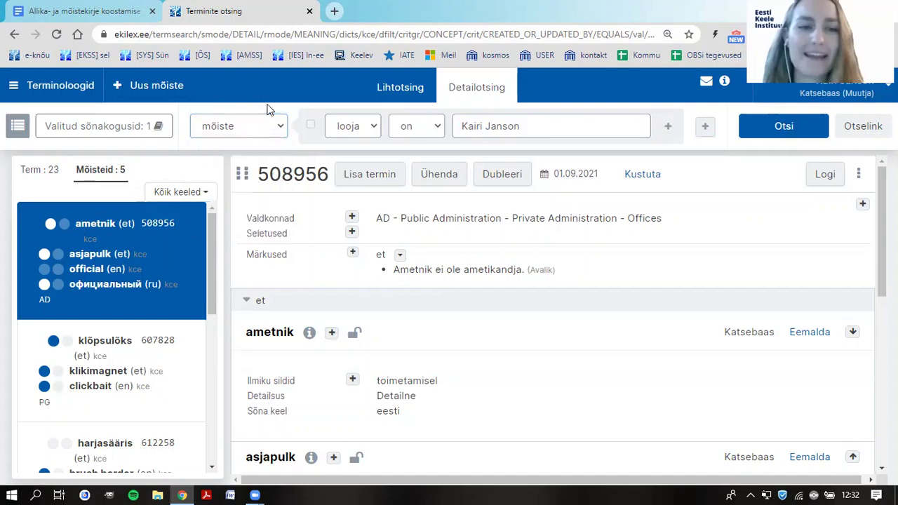
click(236, 123)
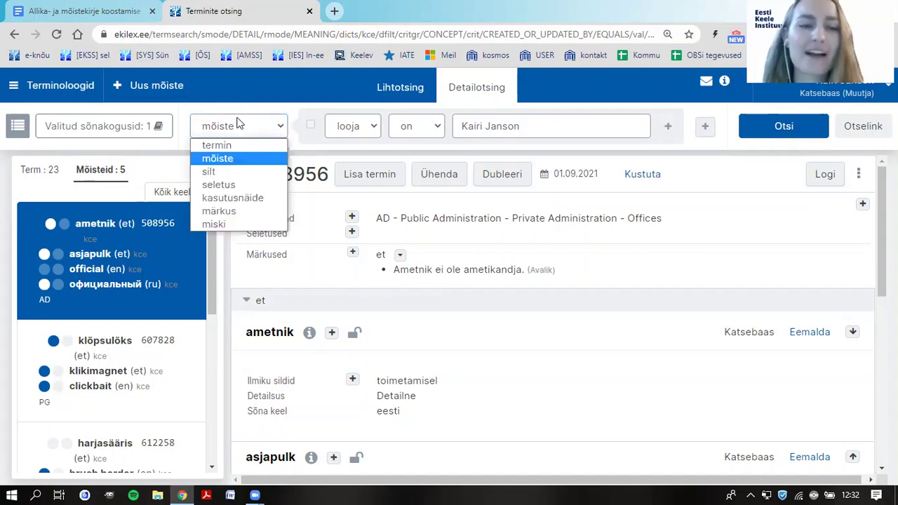
click(238, 185)
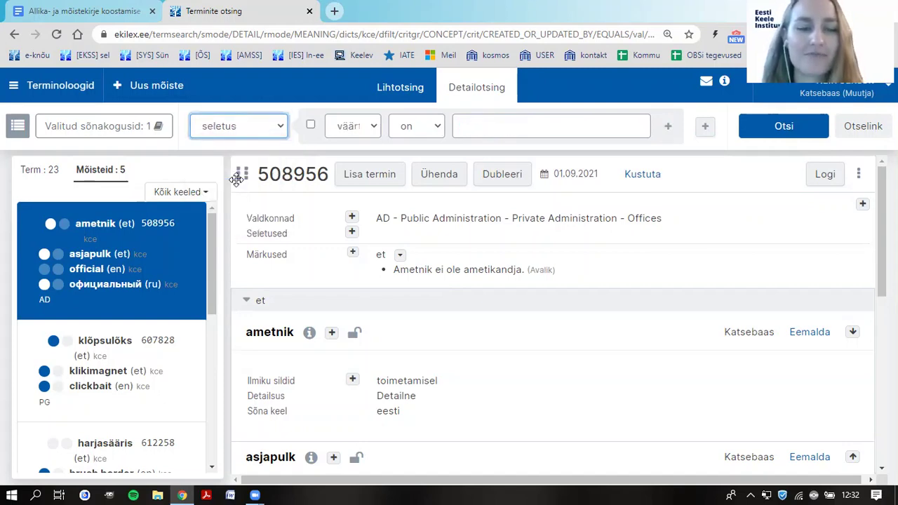
click(358, 126)
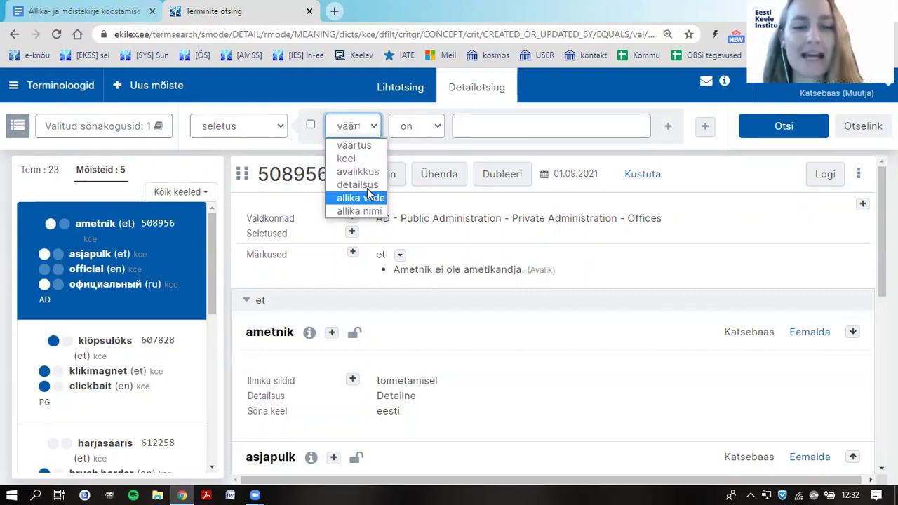
click(369, 149)
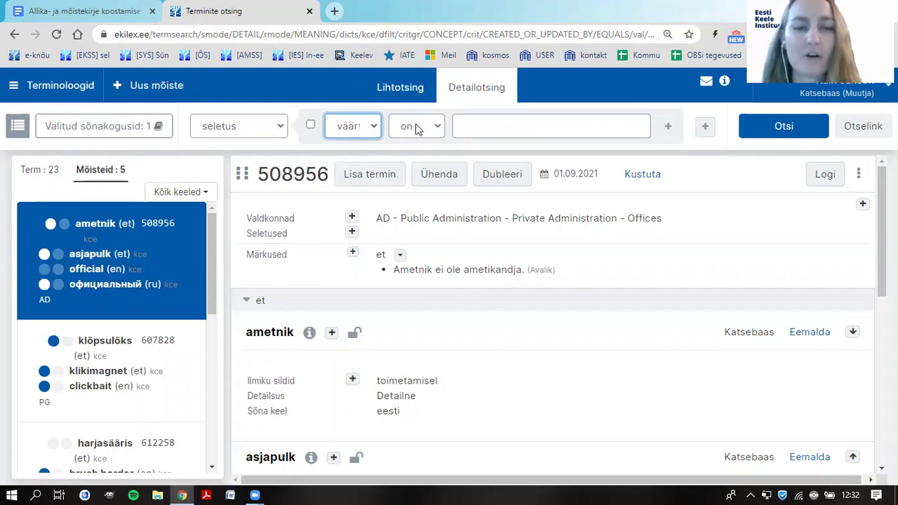
Set the seletus condition to määratud and search for concepts that have a definition.
click(419, 129)
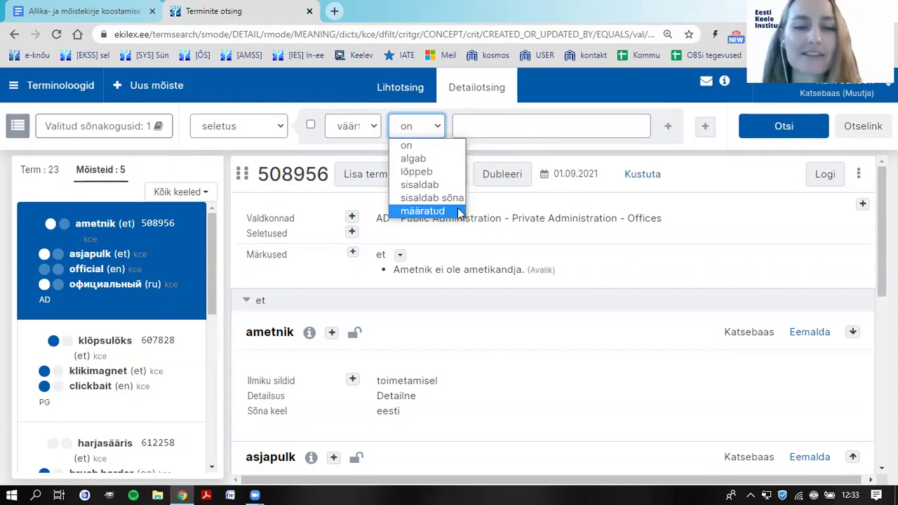
click(421, 211)
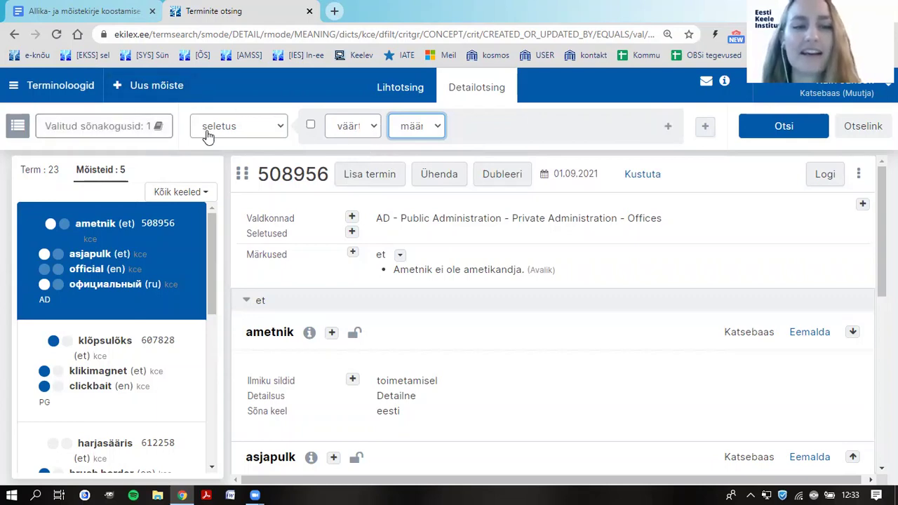
click(346, 130)
click(346, 128)
click(411, 131)
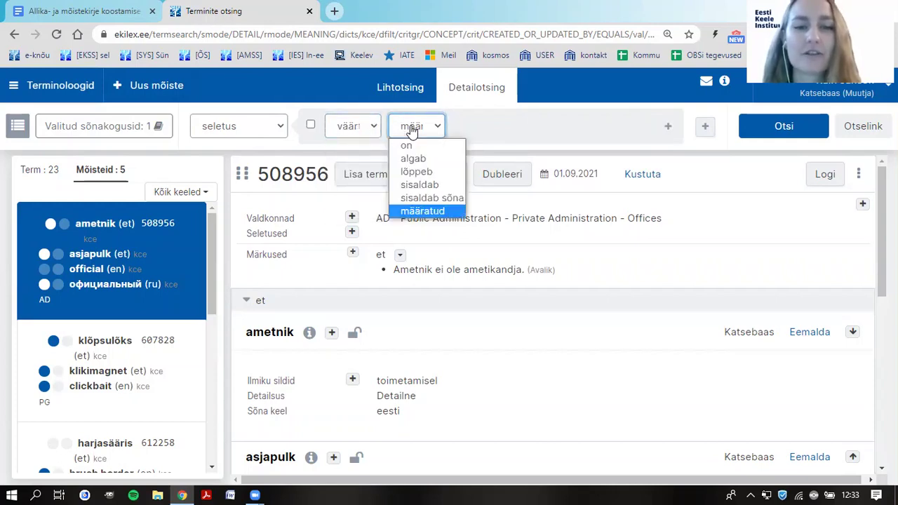
click(412, 130)
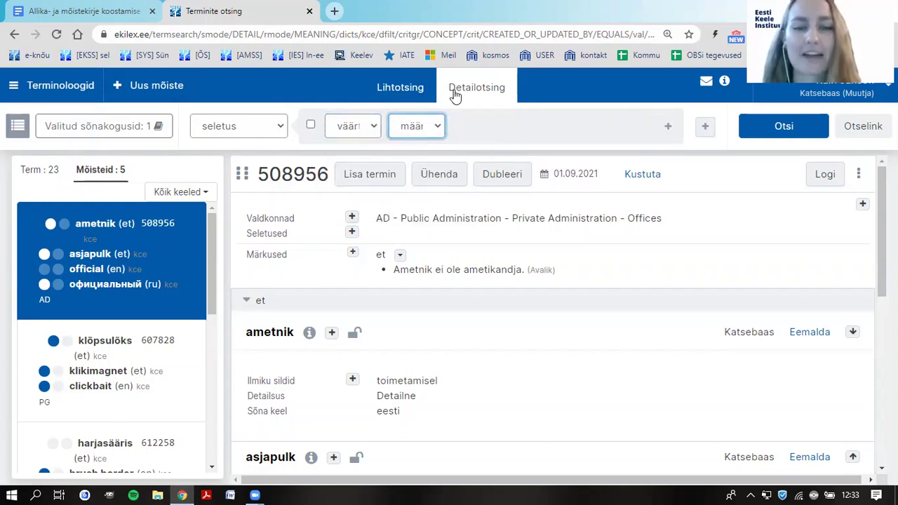
click(816, 132)
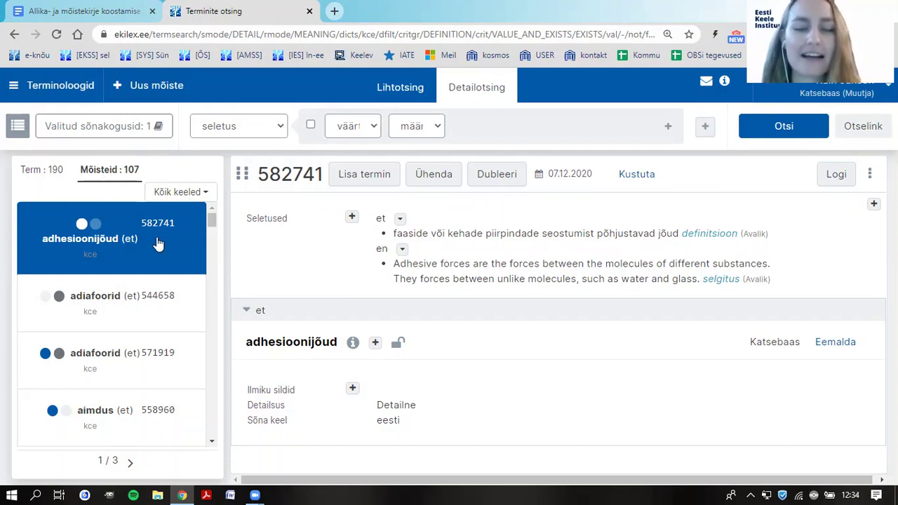
mouse_move(305, 230)
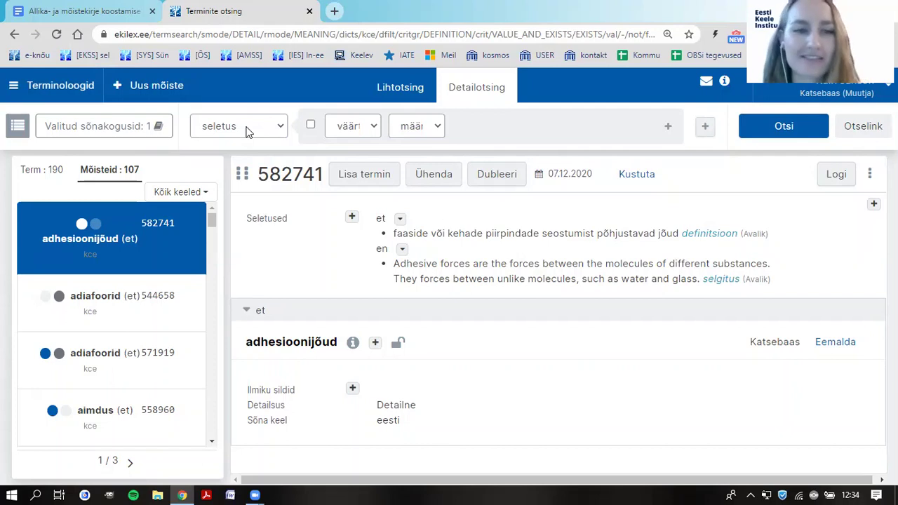
Negate the seletus väärtus määratud criterion, search for concepts without a definition and look through the list.
click(353, 126)
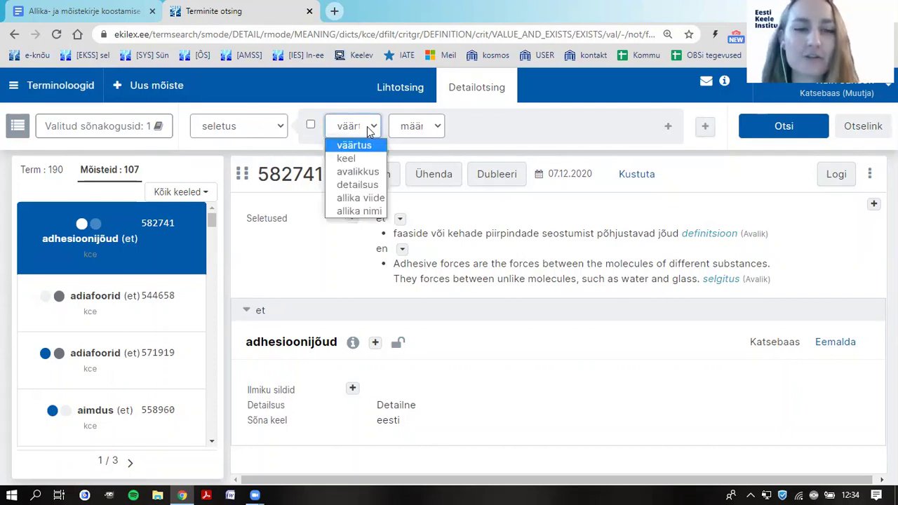
click(367, 138)
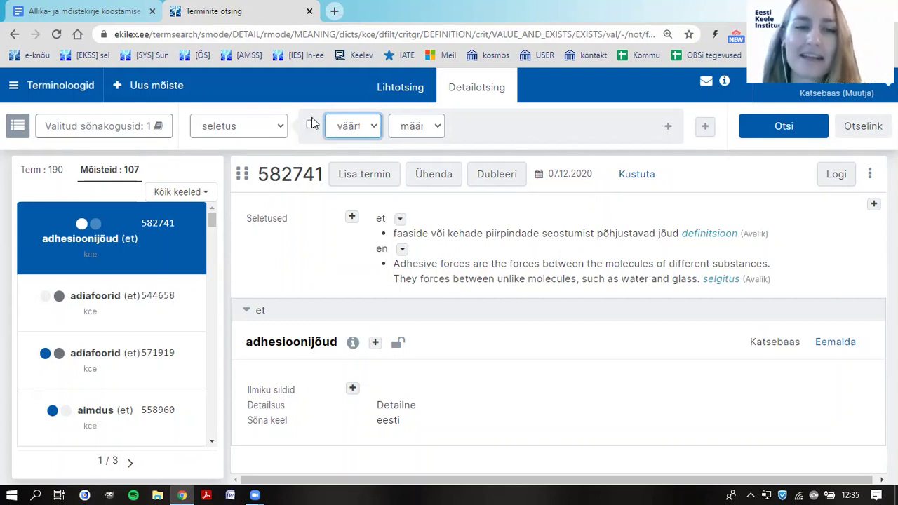
click(311, 125)
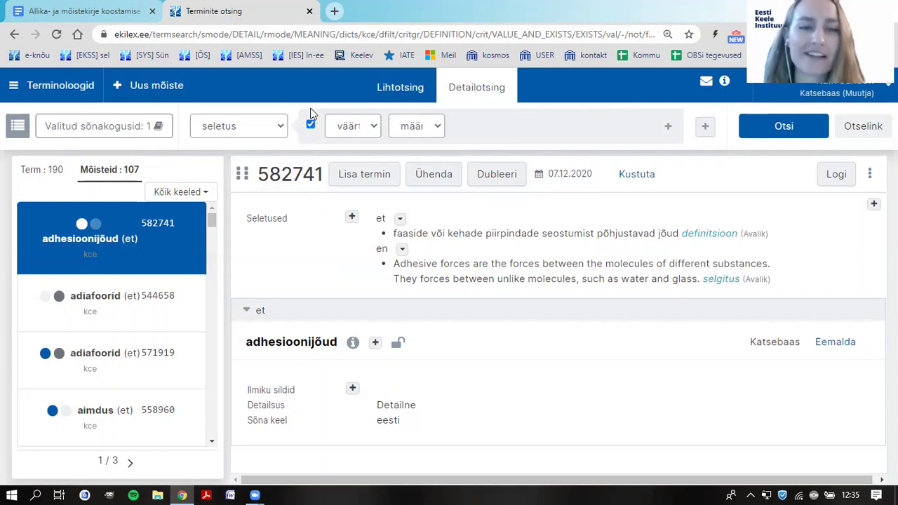
click(781, 128)
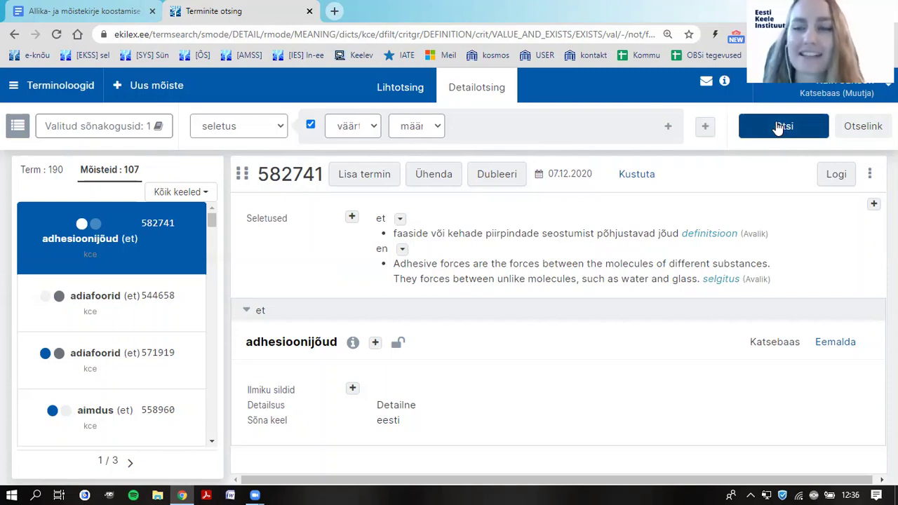
click(779, 126)
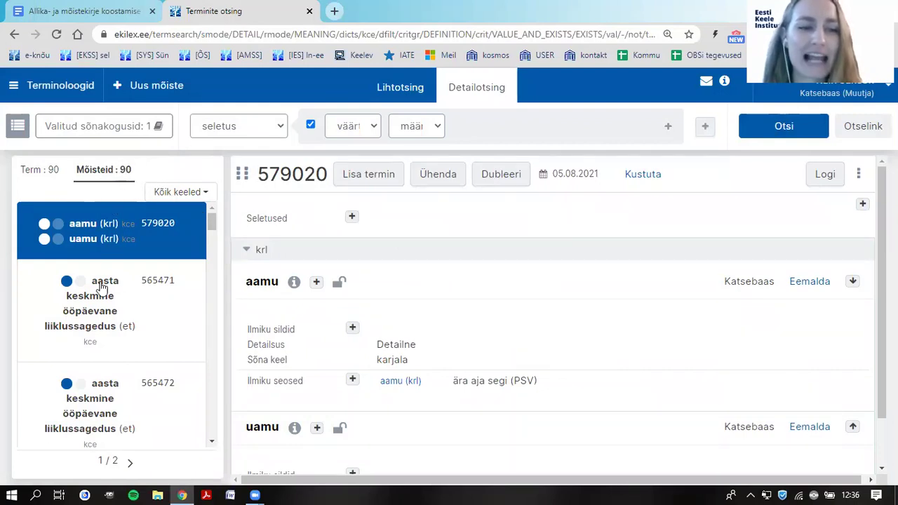
scroll(150, 283, down, 1)
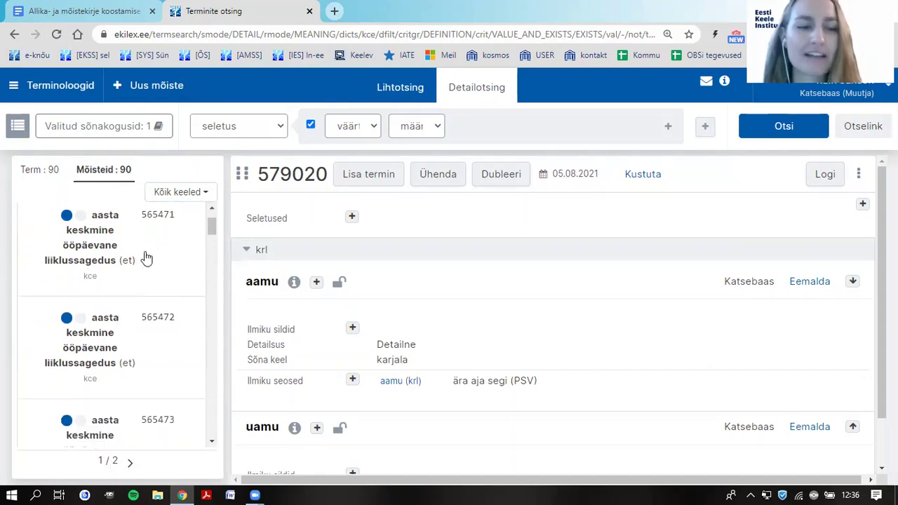
Check the concepts aasta keskmine ööpäevane liiklussagedus (565474) and ametiisik (509038) for definitions under Seletused.
scroll(137, 356, down, 2)
click(135, 329)
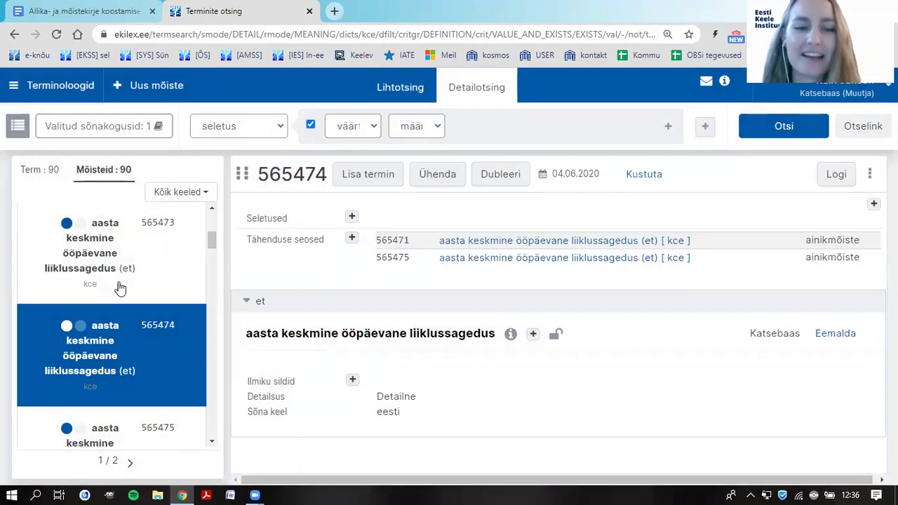
scroll(123, 294, down, 1)
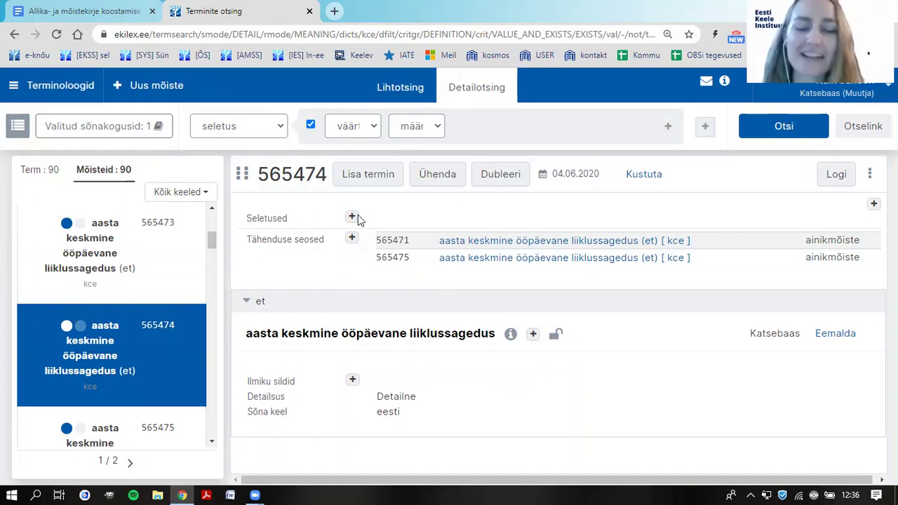
scroll(140, 351, down, 3)
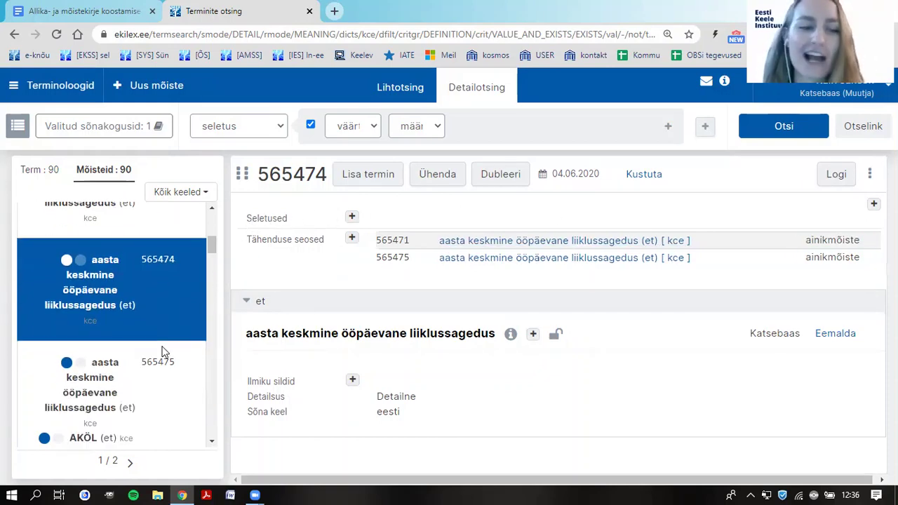
click(135, 355)
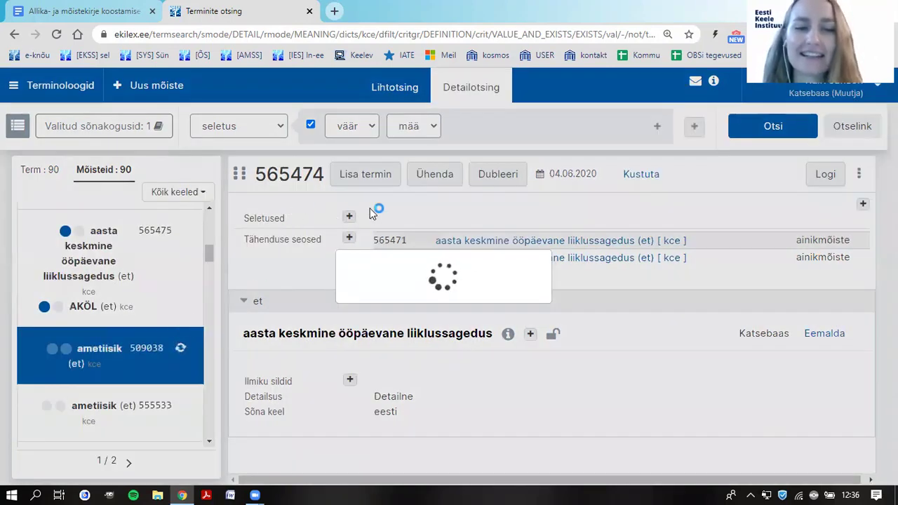
scroll(158, 309, down, 2)
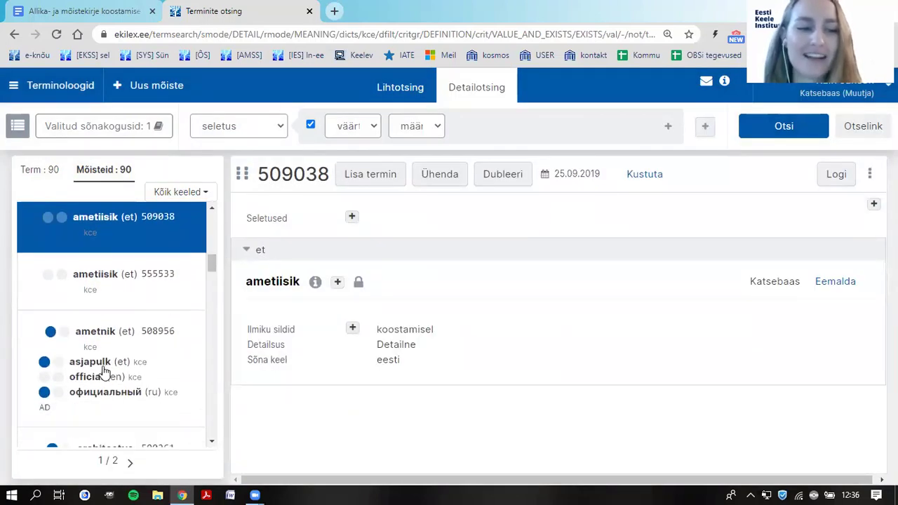
Examine the ametnik concept's details down to its Russian term, and reopen the aamu concept at the start of the results.
click(101, 365)
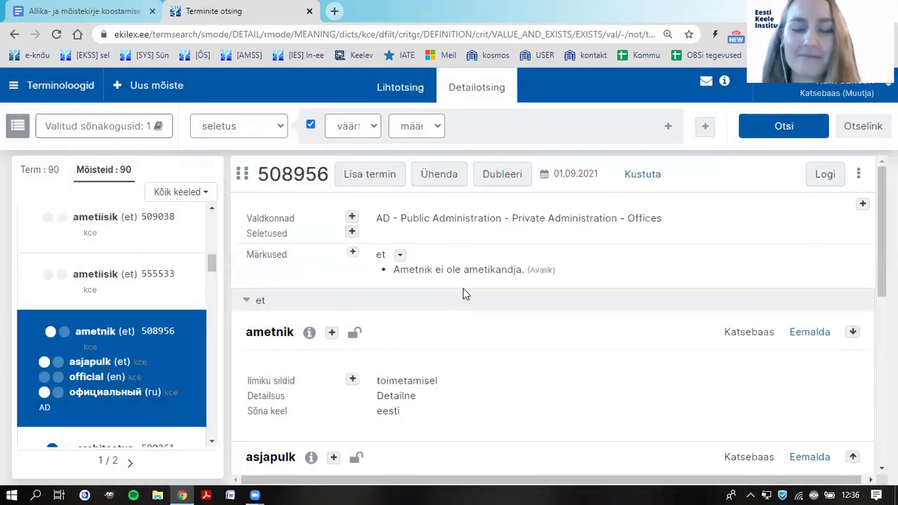
scroll(463, 291, down, 5)
scroll(464, 294, down, 1)
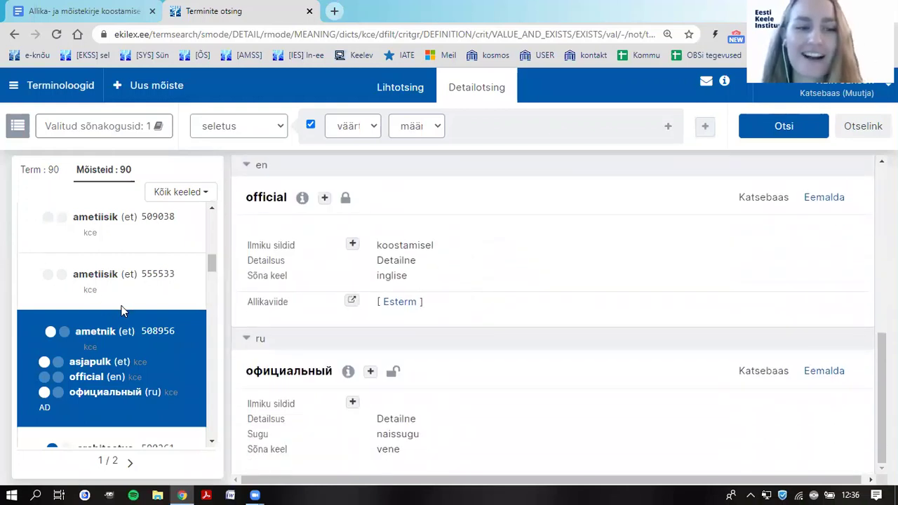
scroll(120, 311, down, 2)
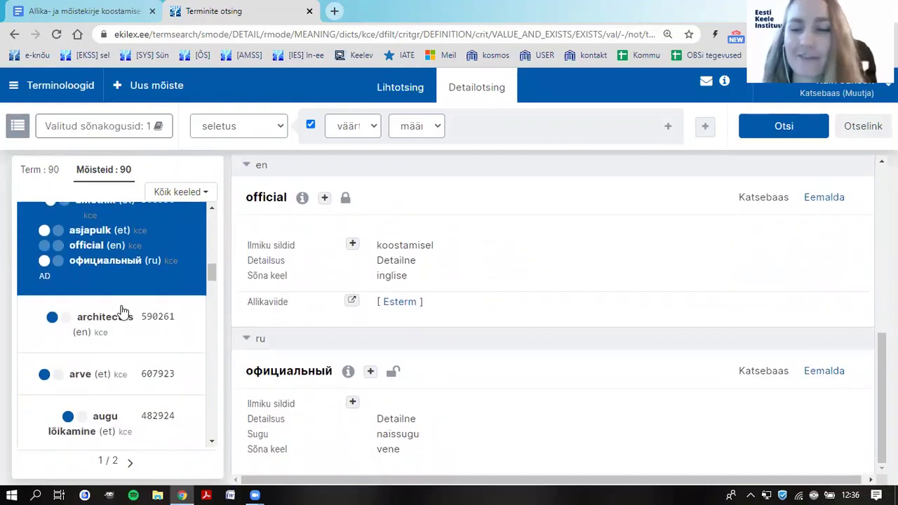
scroll(109, 320, down, 5)
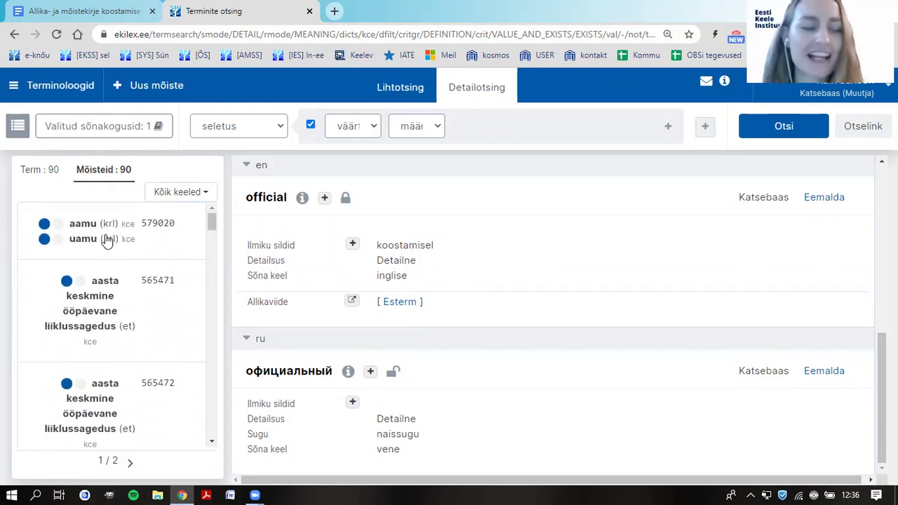
click(105, 239)
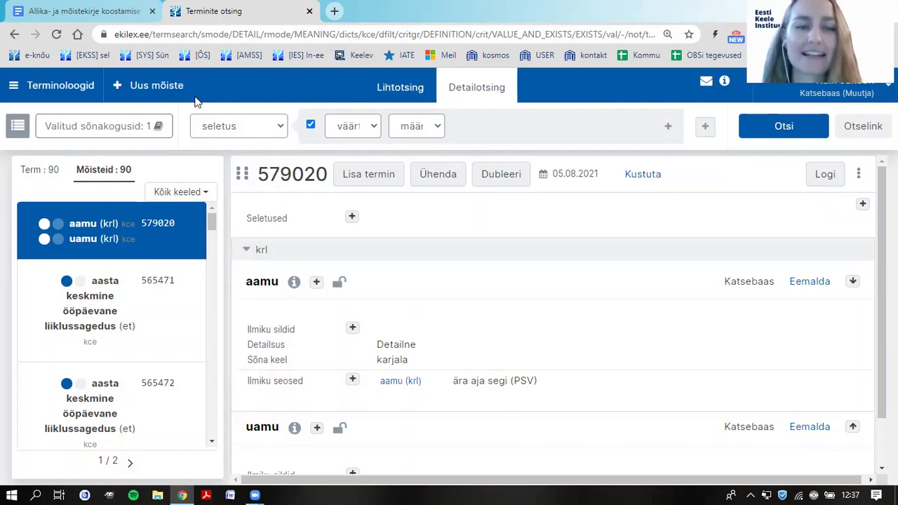
Change the negated search criterion to termin with keel and the condition on.
click(243, 129)
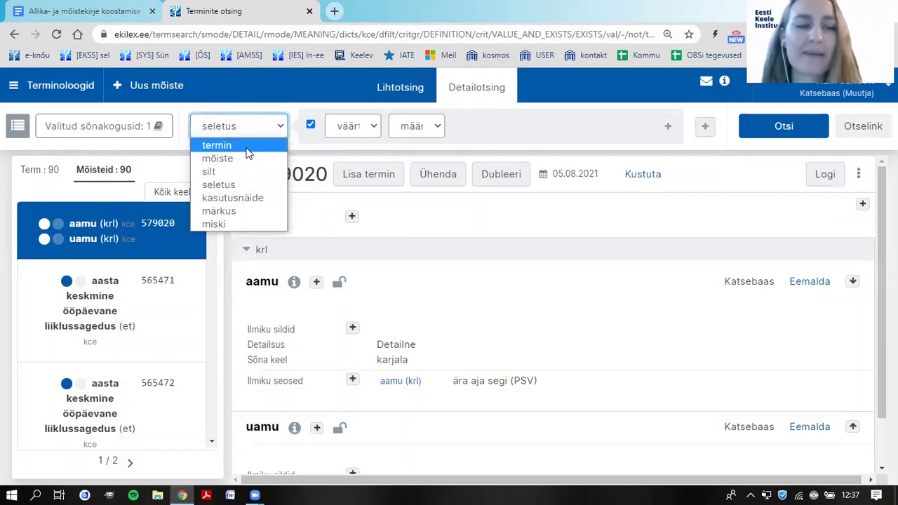
click(245, 158)
click(245, 133)
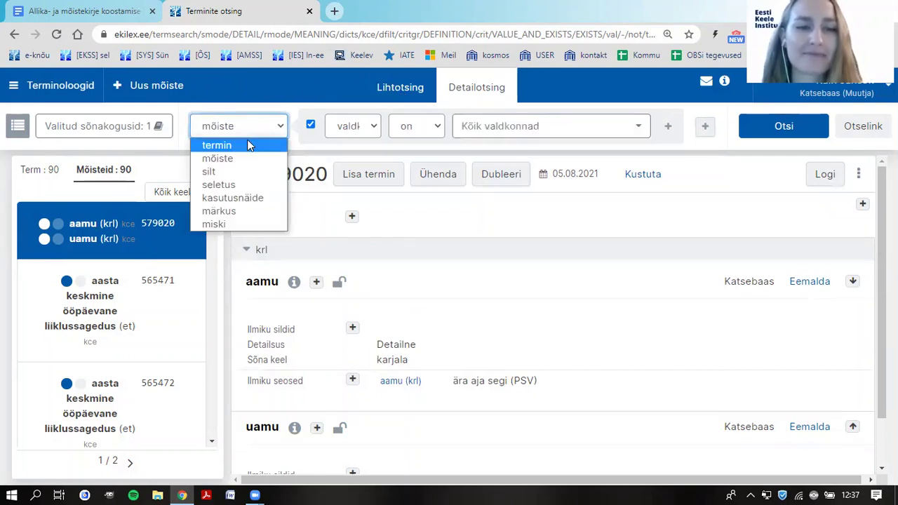
click(249, 144)
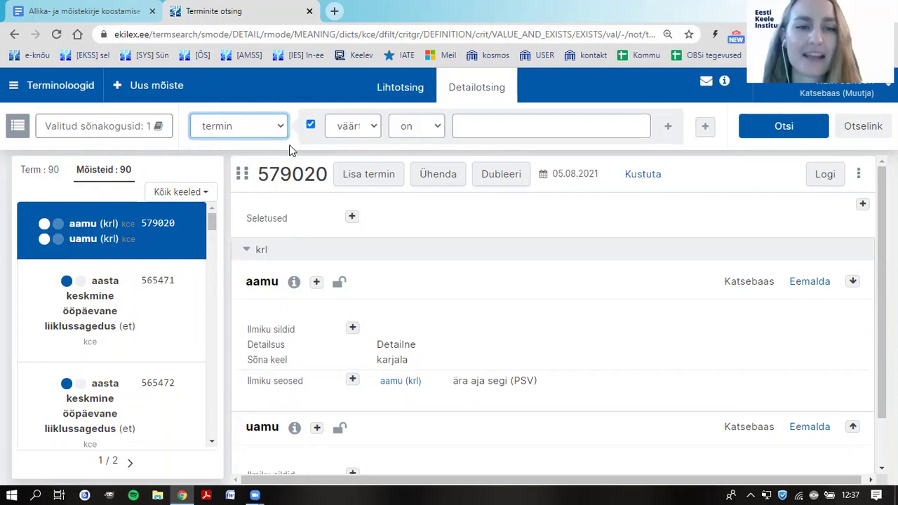
click(352, 129)
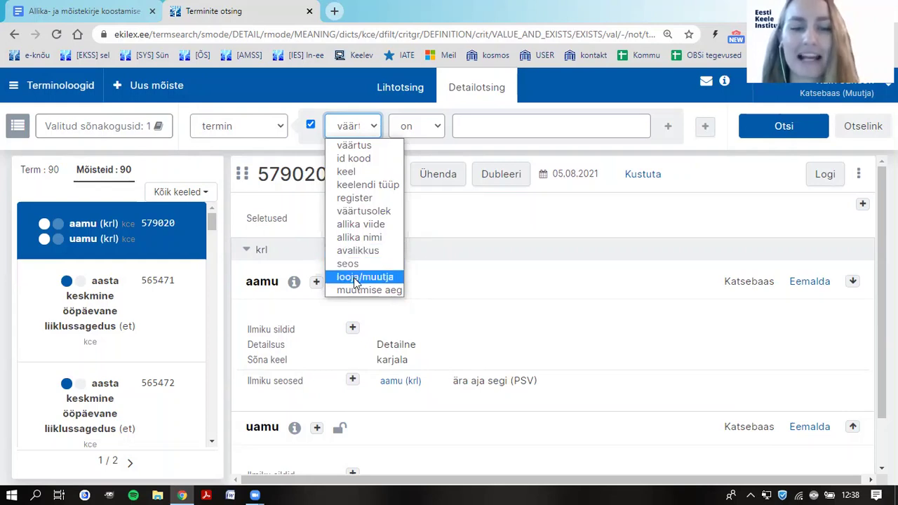
click(361, 172)
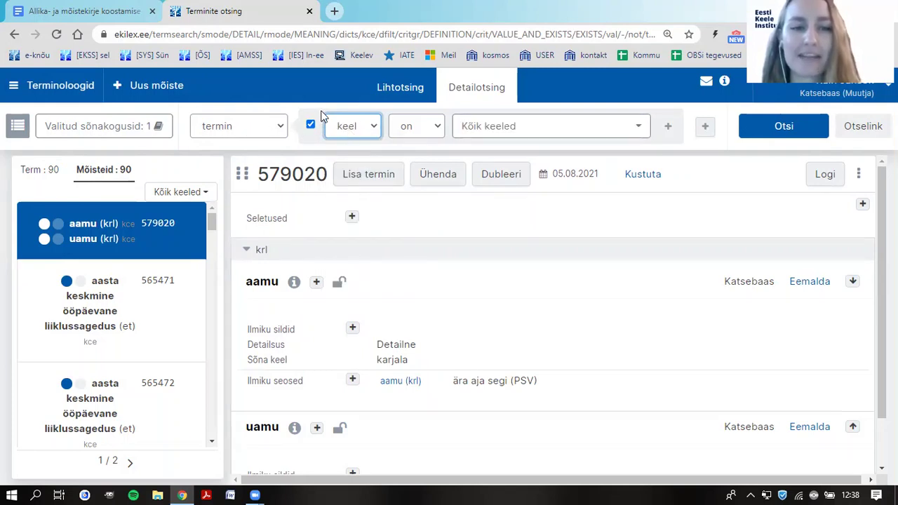
click(414, 131)
click(413, 131)
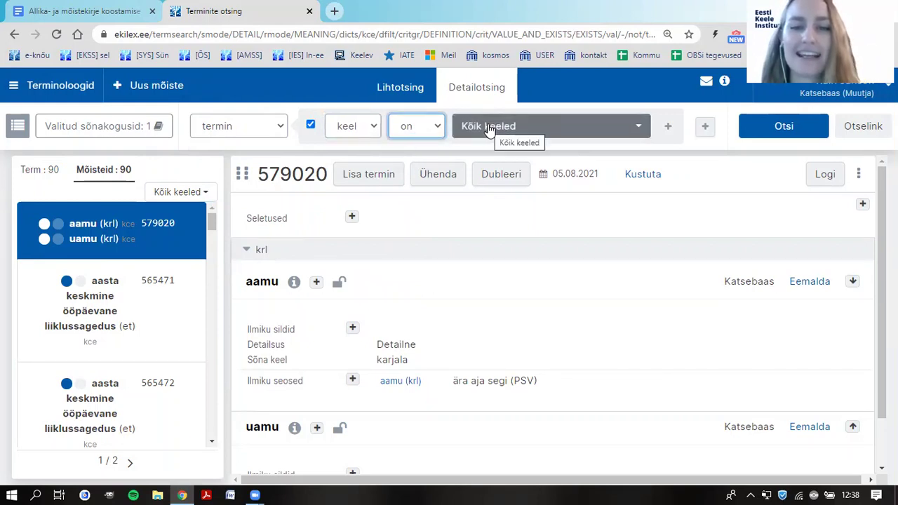
Choose vene as the language and search for concepts that have no Russian term.
click(641, 127)
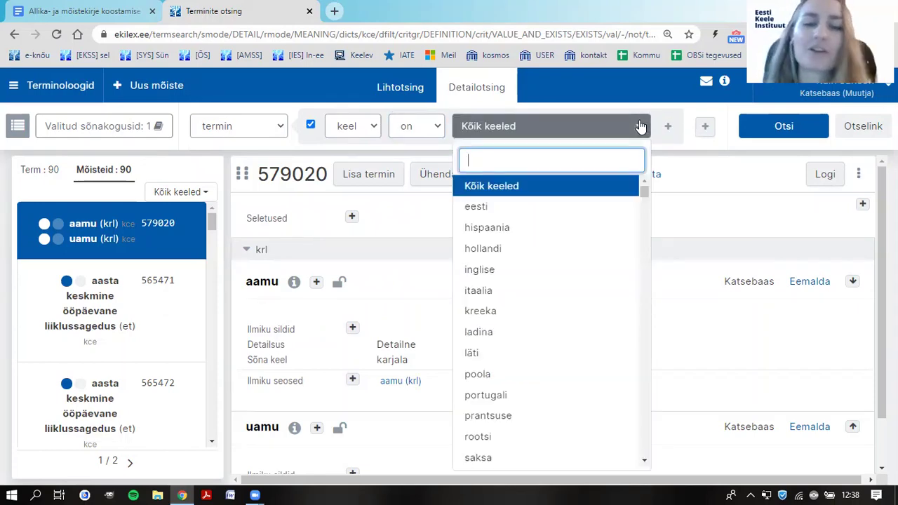
text(vene)
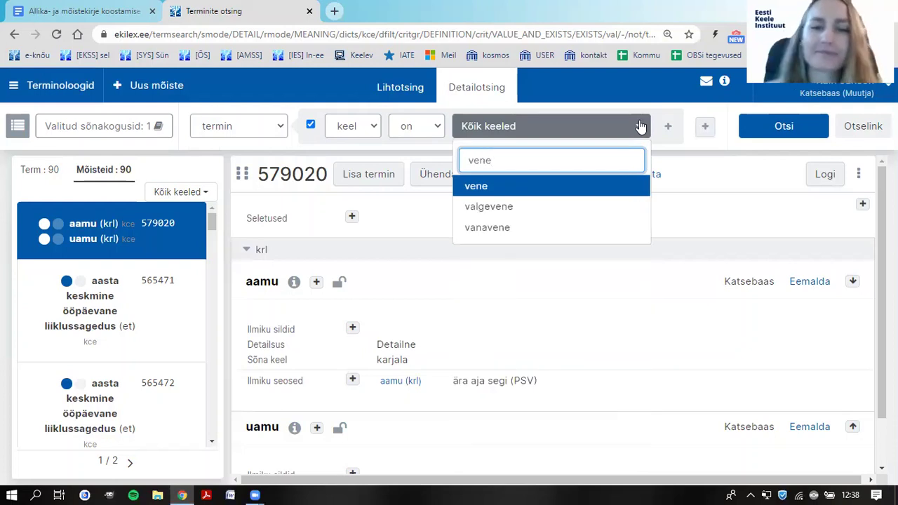
click(633, 194)
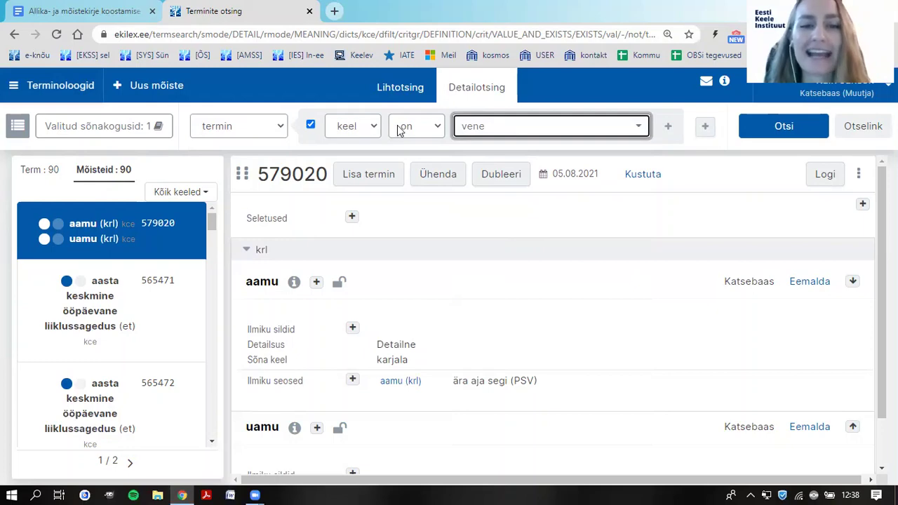
click(779, 135)
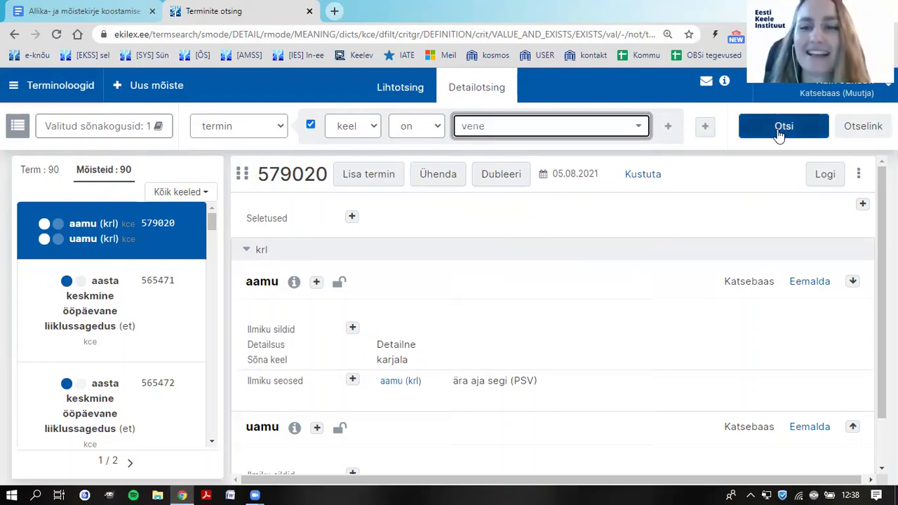
click(779, 134)
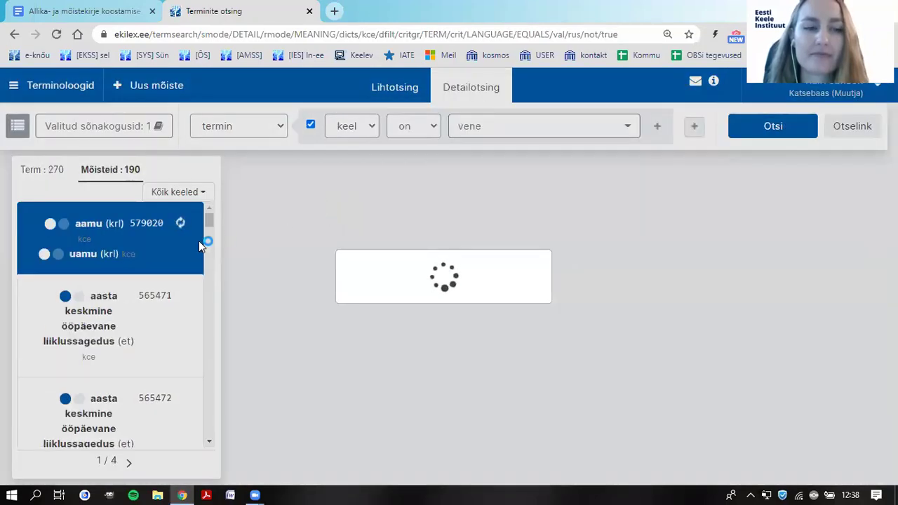
Look through the concepts without a Russian term, opening aasta keskmine ööpäevane liiklussagedus (565474) and adhesioonijõud.
scroll(135, 264, down, 2)
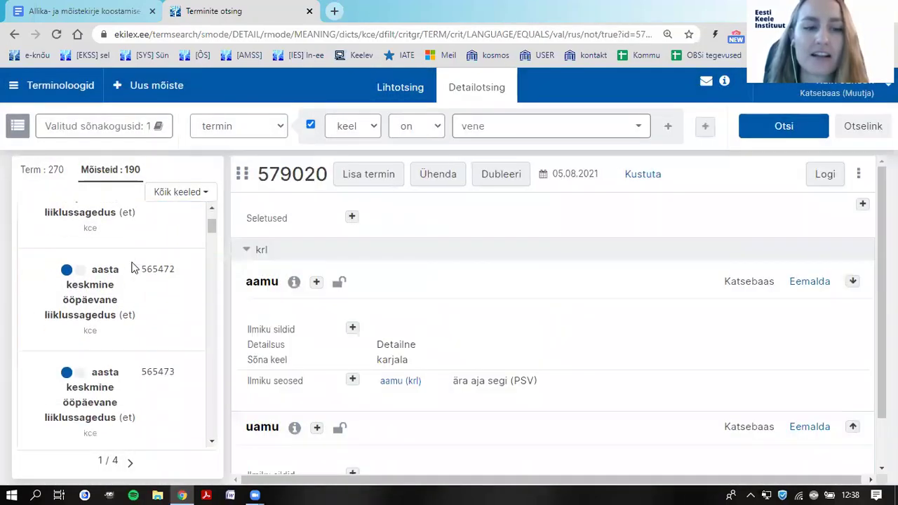
scroll(133, 267, down, 4)
click(122, 281)
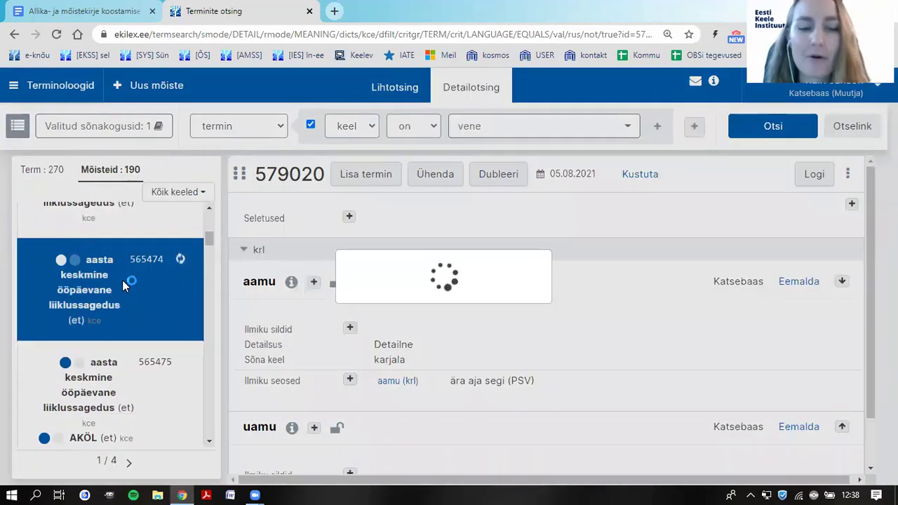
scroll(124, 284, down, 2)
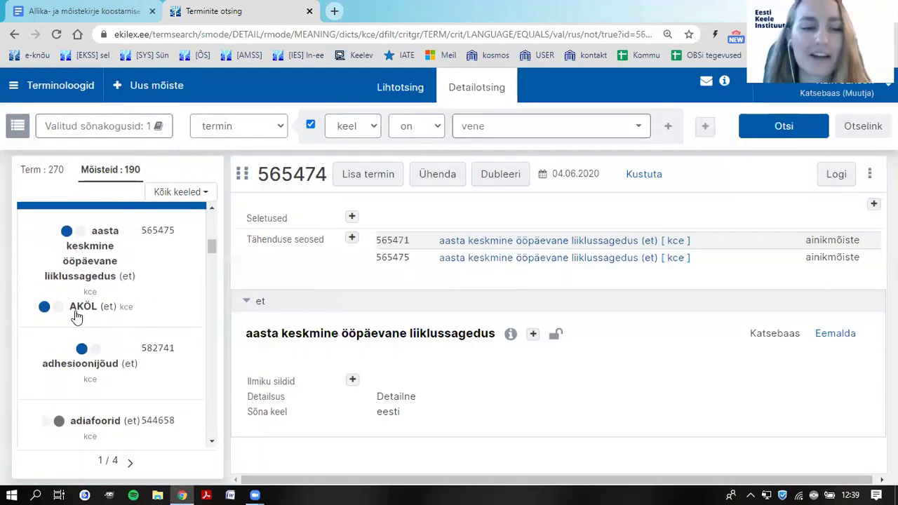
click(73, 344)
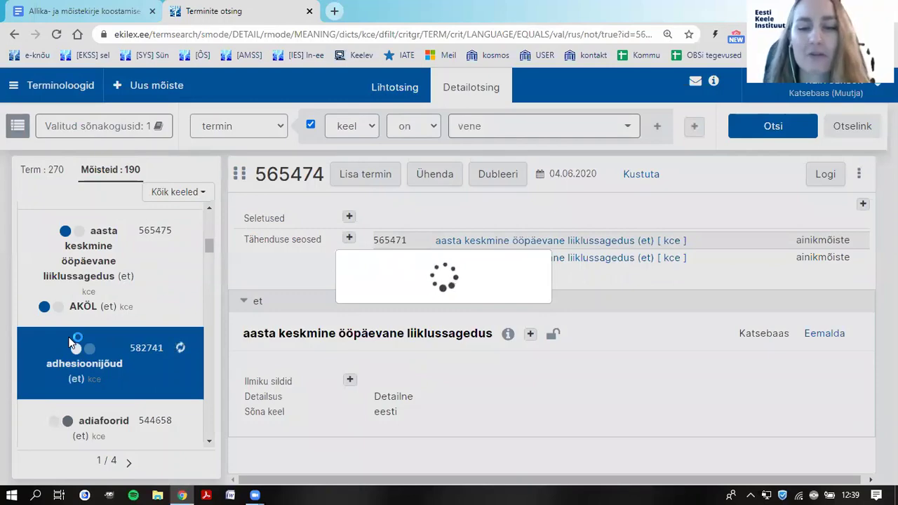
Remove the negation from the termin keel on vene criterion, search for concepts with a Russian term and look through the list.
scroll(74, 328, up, 7)
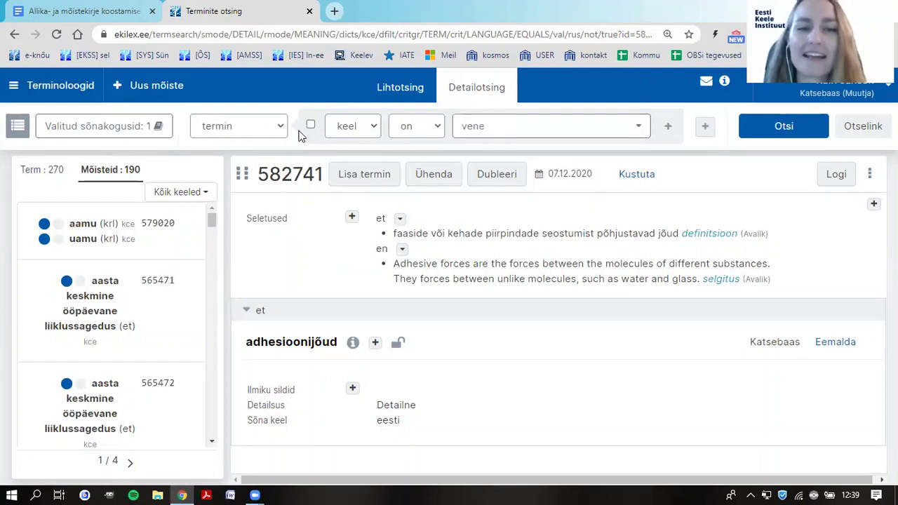
click(765, 123)
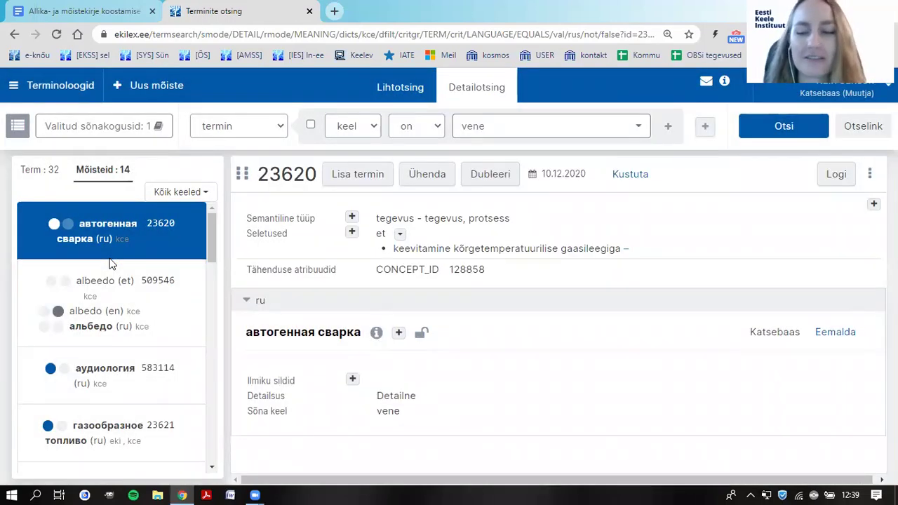
scroll(109, 264, down, 1)
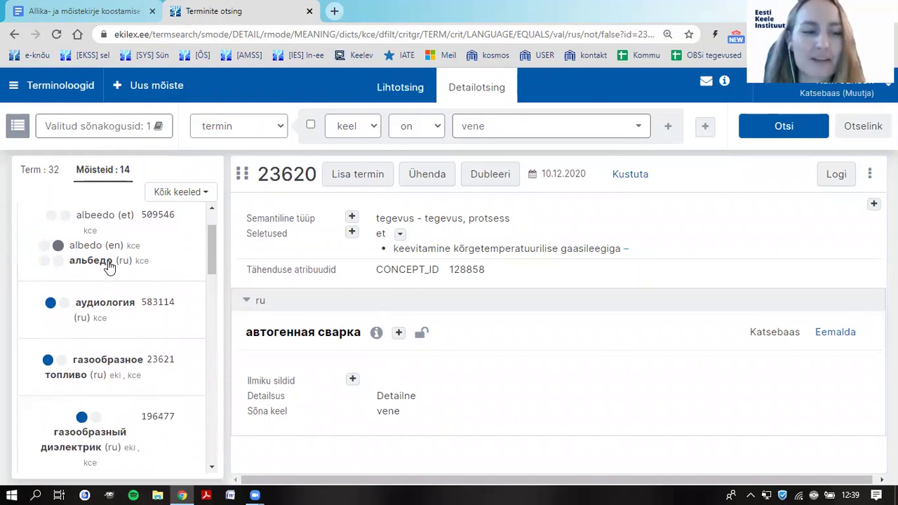
scroll(107, 266, down, 1)
scroll(104, 268, down, 2)
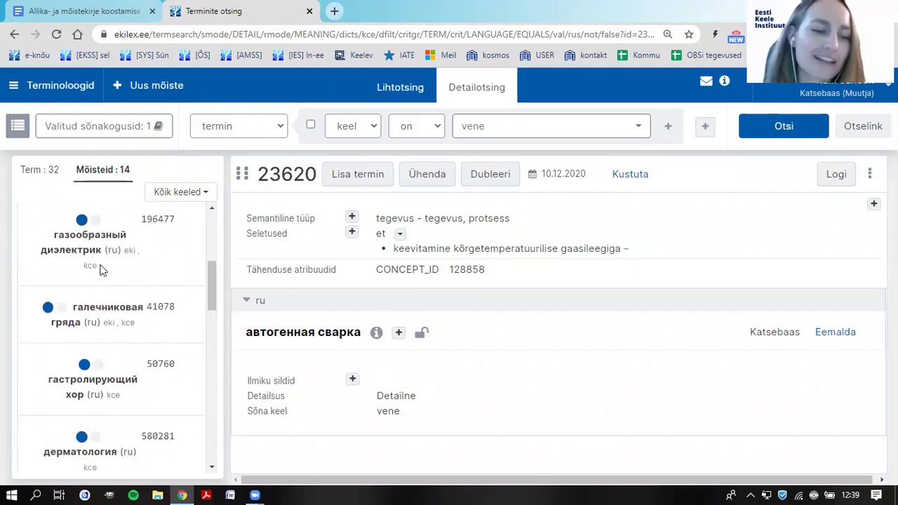
scroll(80, 287, down, 2)
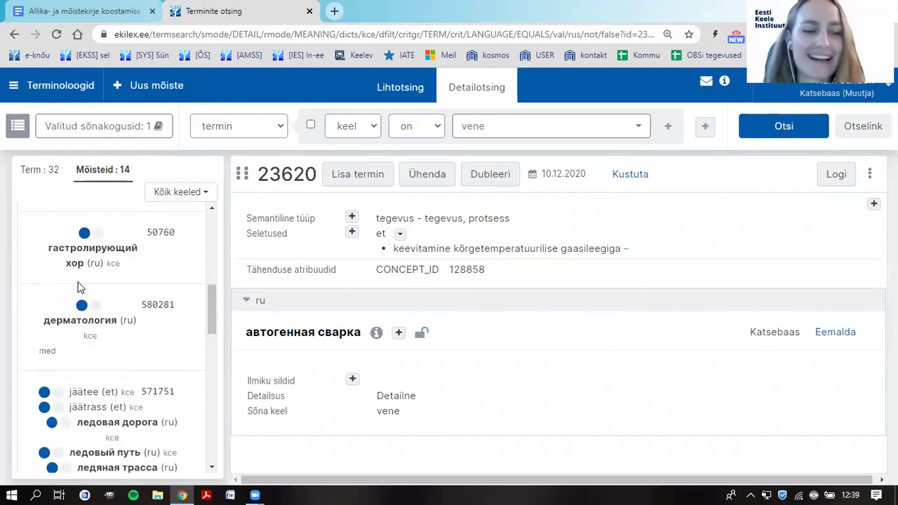
scroll(80, 286, down, 2)
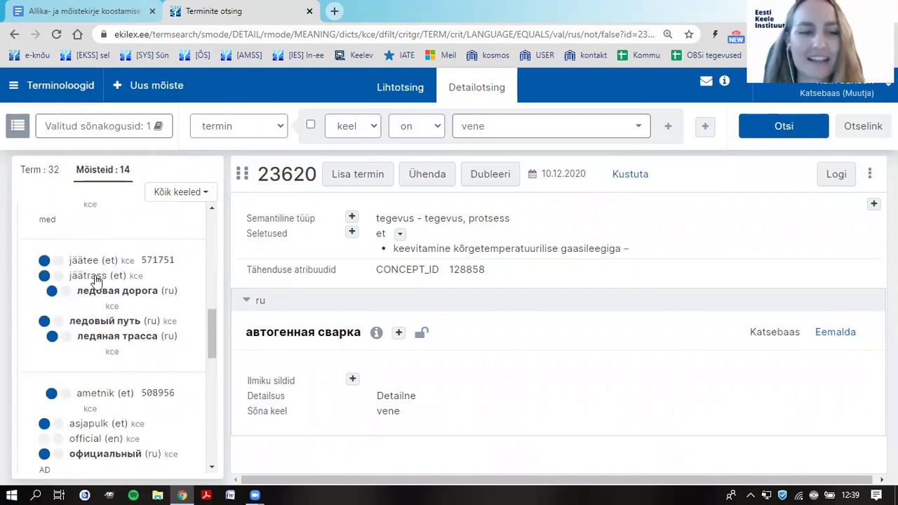
Open the jäätee concept (571751) and examine its details and Russian terms.
click(103, 271)
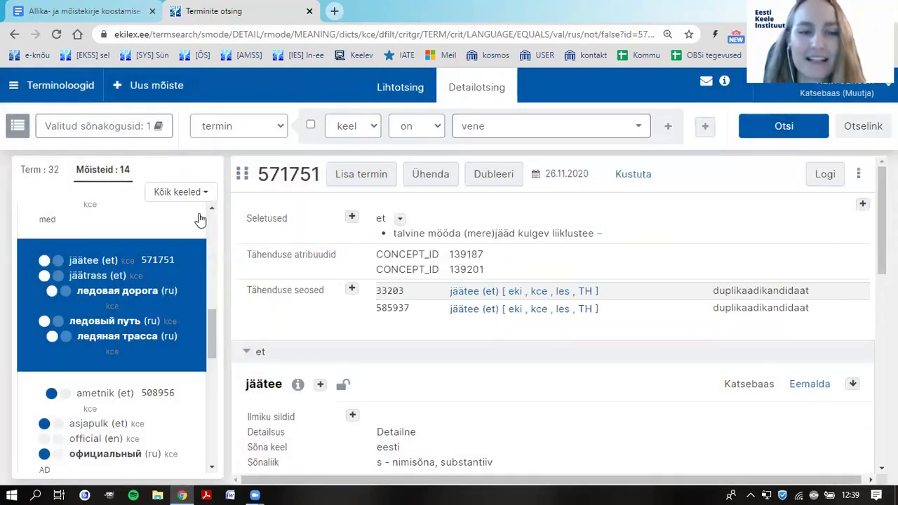
scroll(534, 260, down, 4)
scroll(534, 259, down, 3)
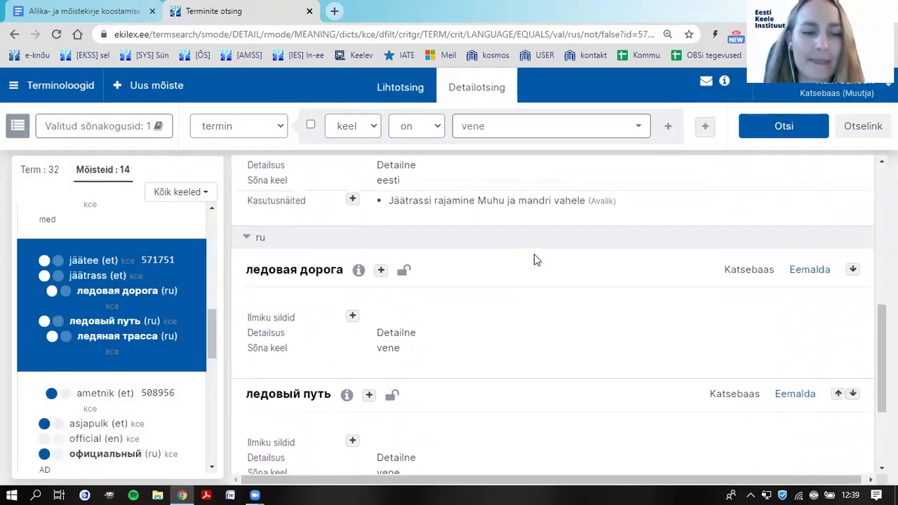
scroll(272, 199, down, 2)
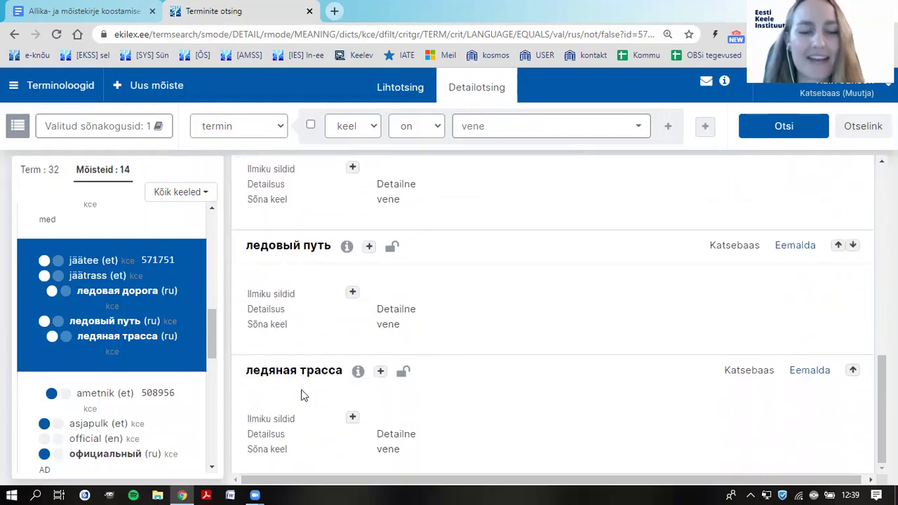
scroll(322, 296, up, 1)
scroll(320, 295, up, 8)
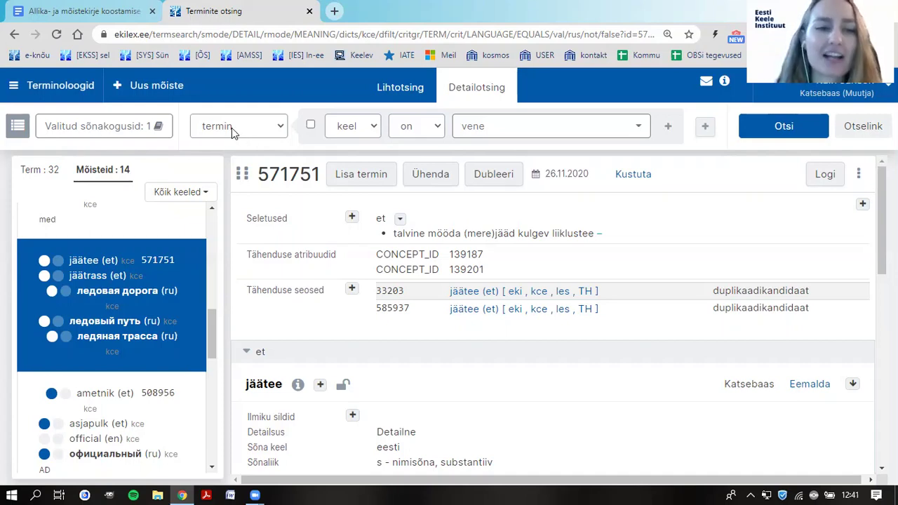
Change the search criterion to silt with väärtus as the attribute and on as the condition.
click(232, 128)
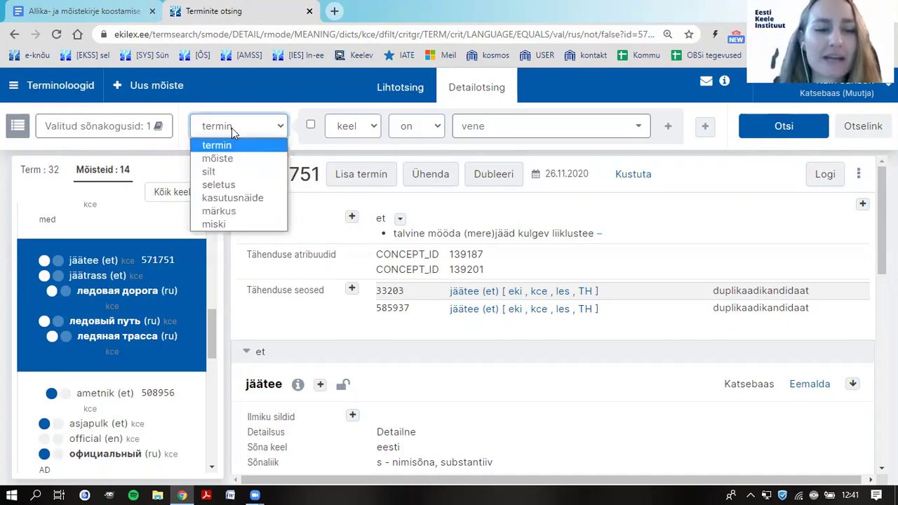
click(241, 172)
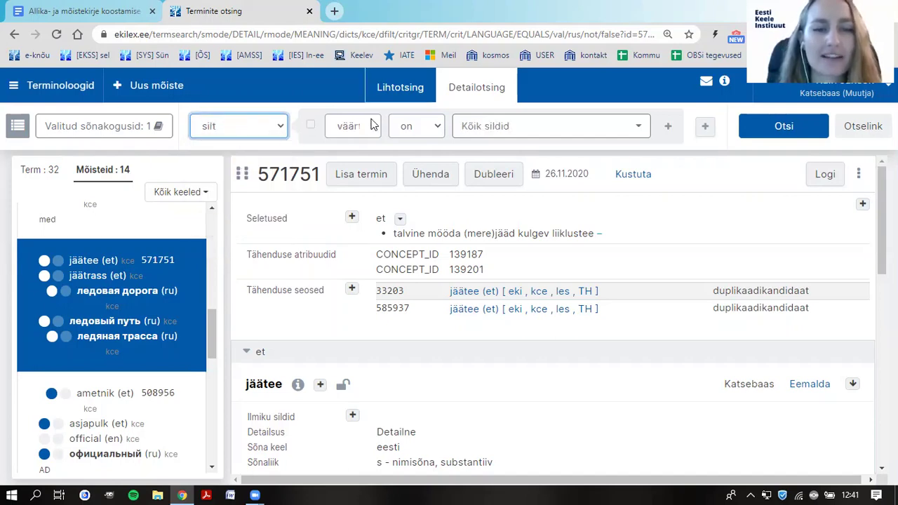
click(351, 126)
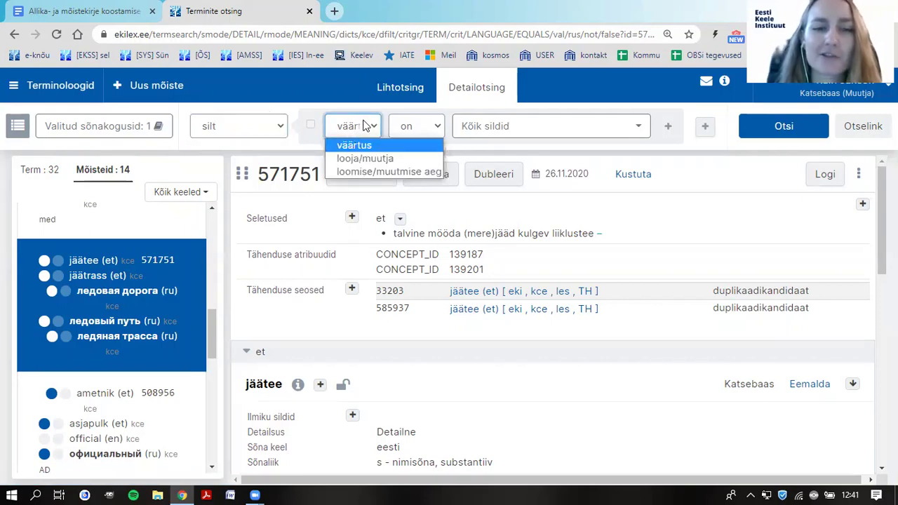
click(421, 147)
click(421, 130)
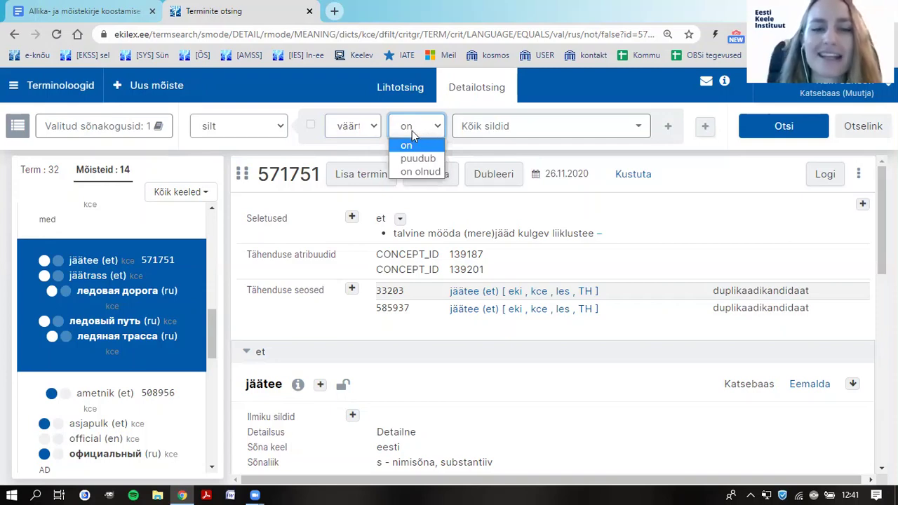
click(411, 148)
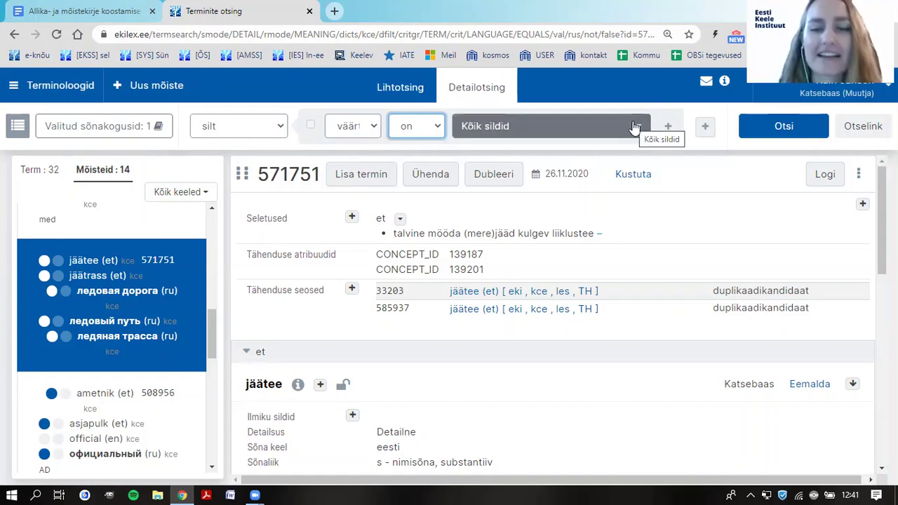
Look through the available tags that can be chosen as the silt value.
click(554, 126)
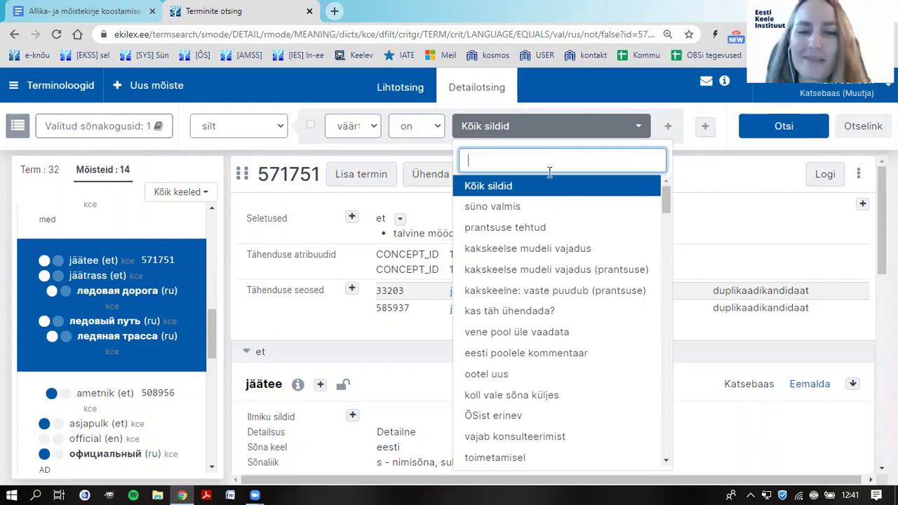
scroll(520, 224, down, 2)
scroll(517, 223, down, 6)
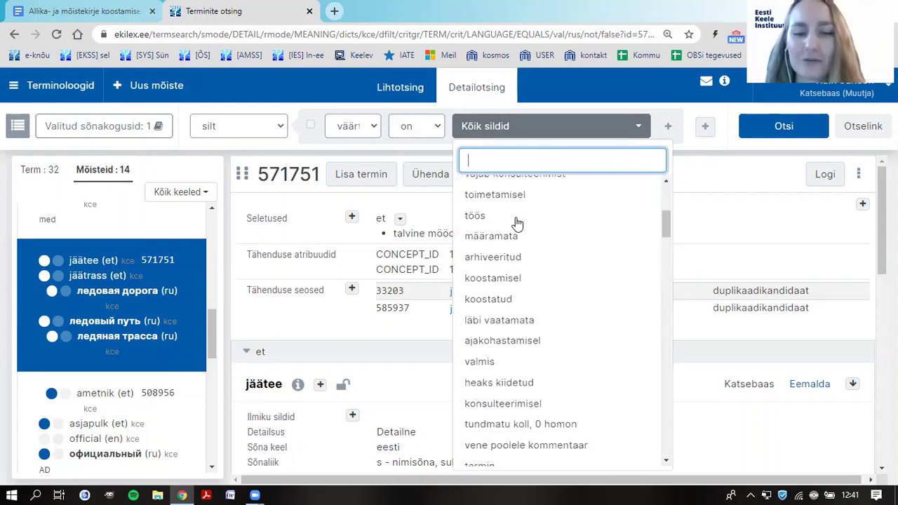
scroll(519, 223, down, 10)
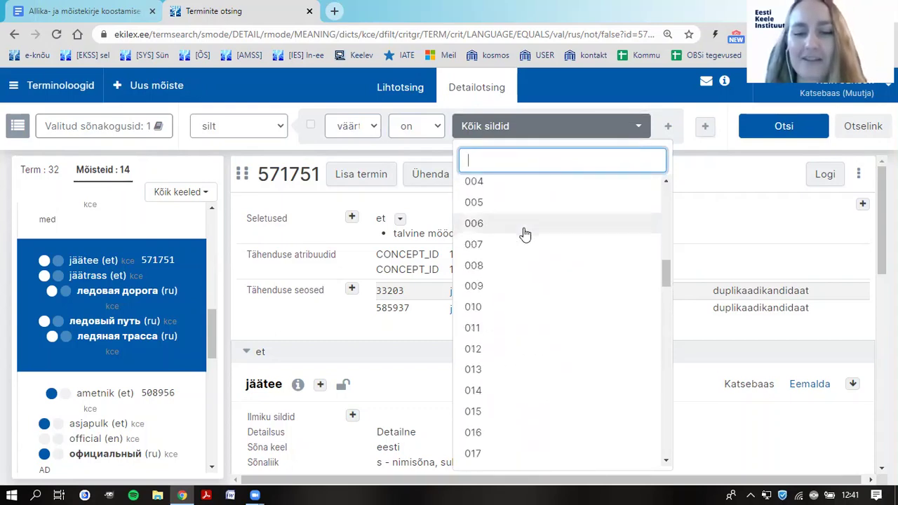
scroll(525, 235, up, 12)
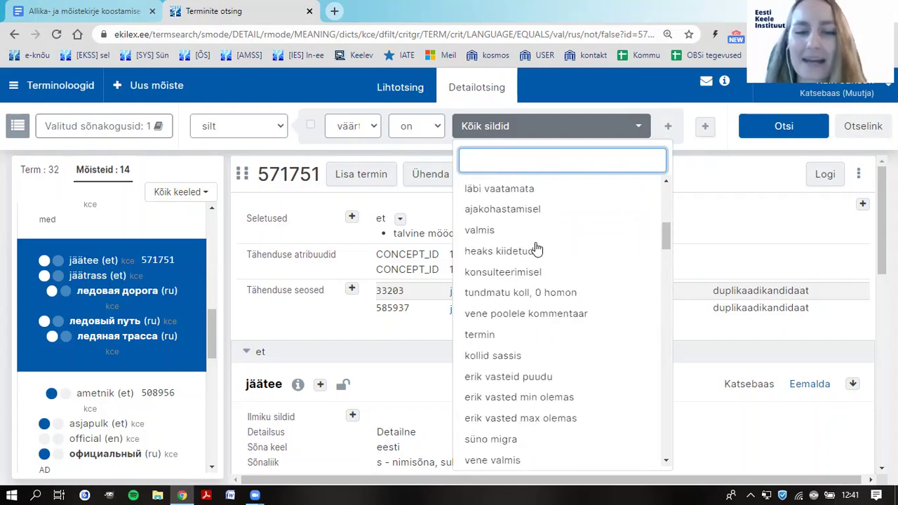
scroll(533, 249, down, 20)
scroll(539, 246, up, 10)
scroll(539, 247, up, 15)
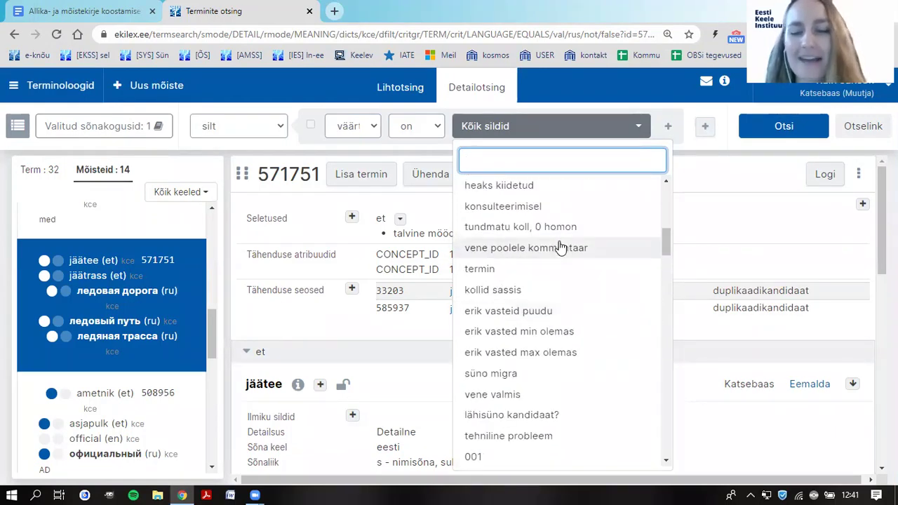
scroll(556, 258, up, 6)
scroll(555, 258, up, 1)
scroll(558, 258, down, 3)
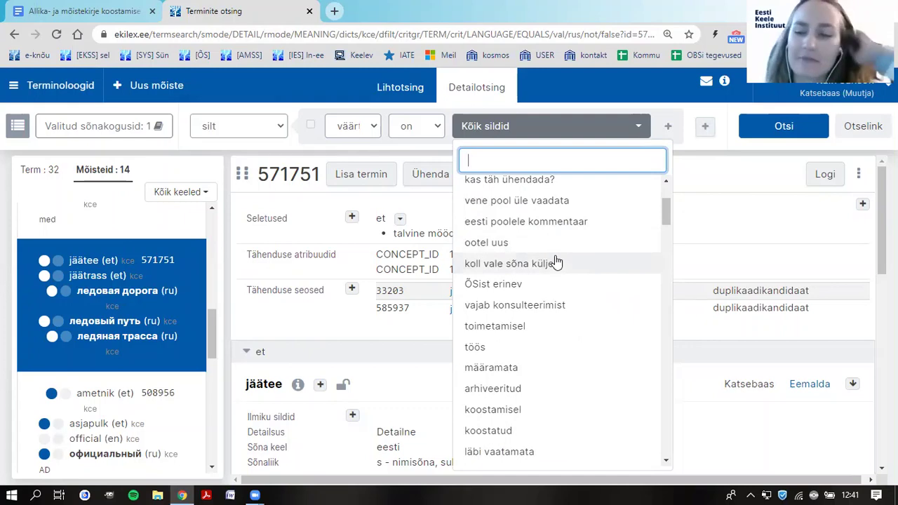
scroll(558, 260, up, 3)
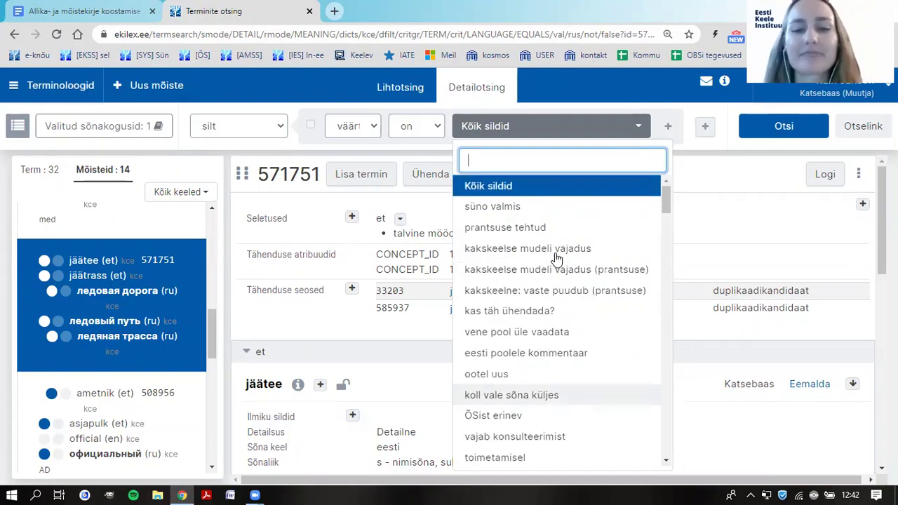
scroll(558, 258, down, 3)
scroll(557, 260, down, 2)
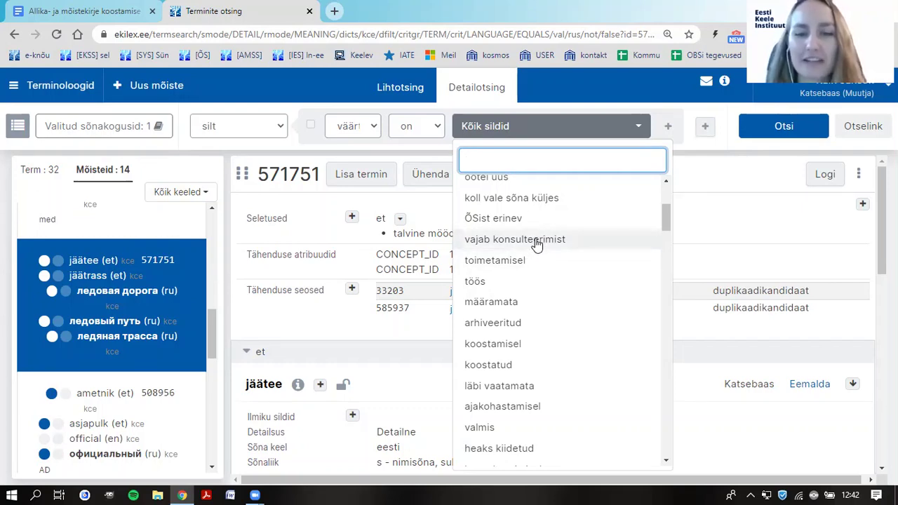
scroll(536, 246, up, 1)
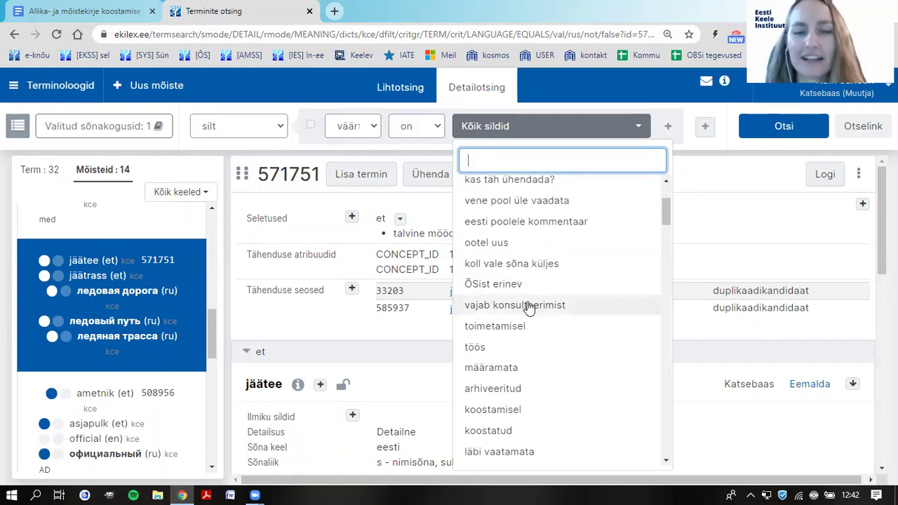
Choose the vajab konsulteerimist tag as the value and search for concepts carrying it.
text(vajab kon)
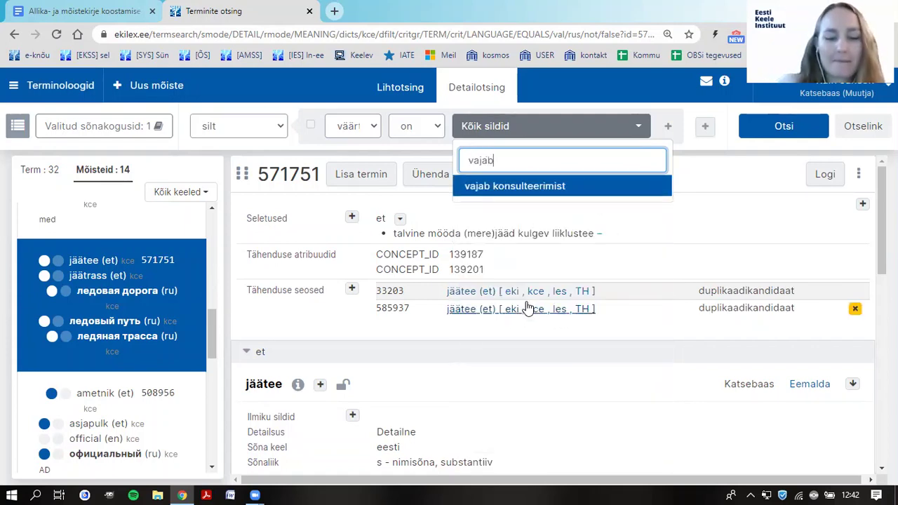
click(615, 186)
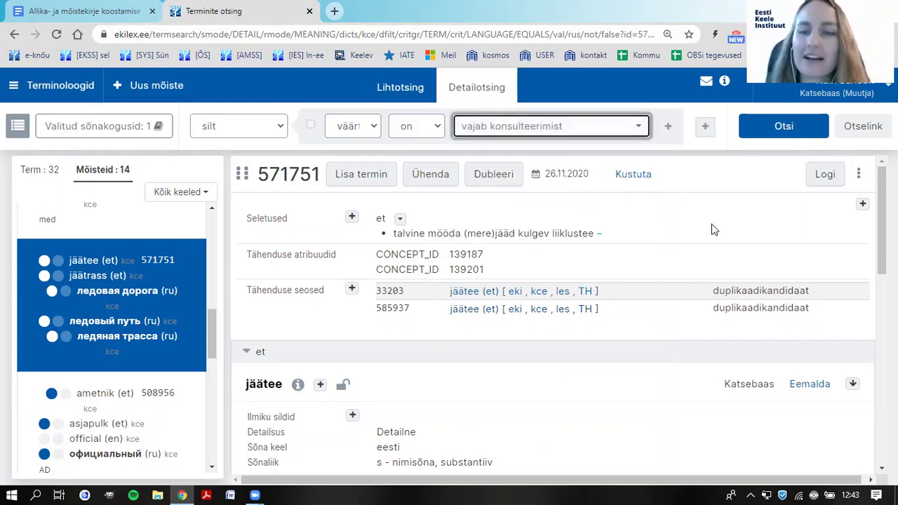
click(691, 146)
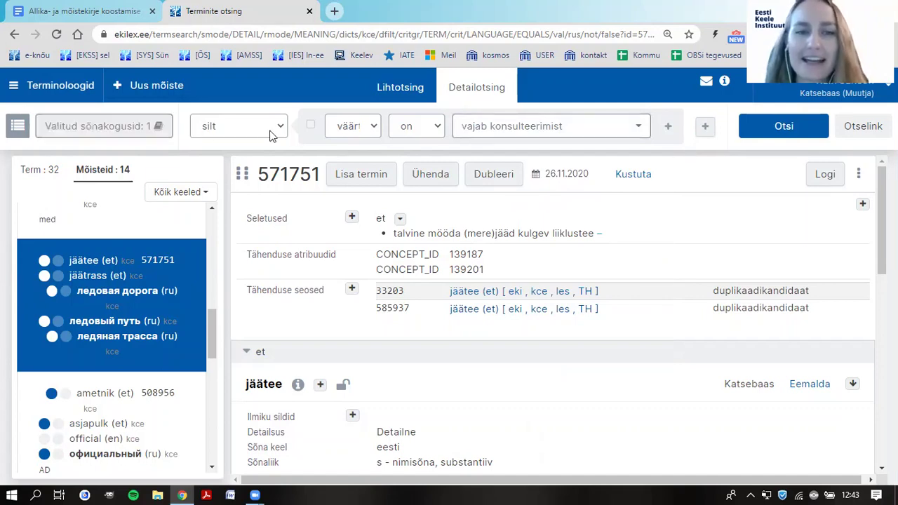
click(347, 130)
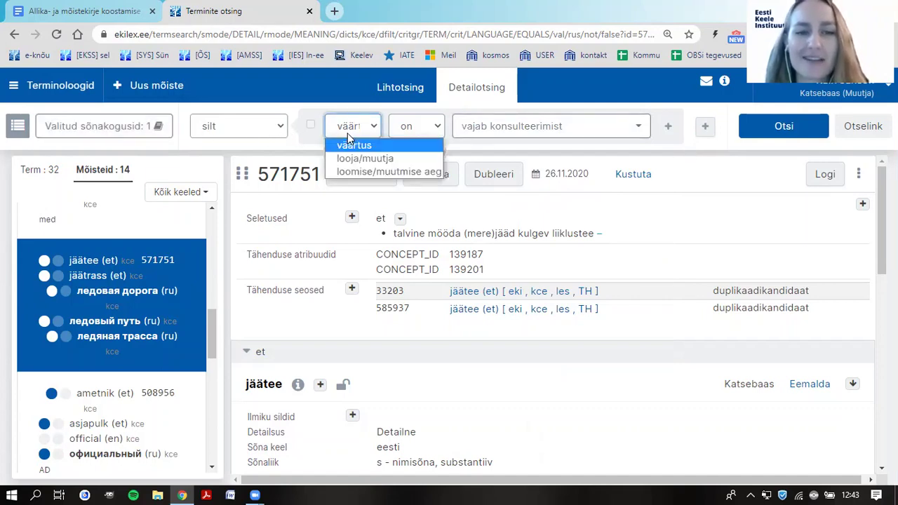
click(353, 120)
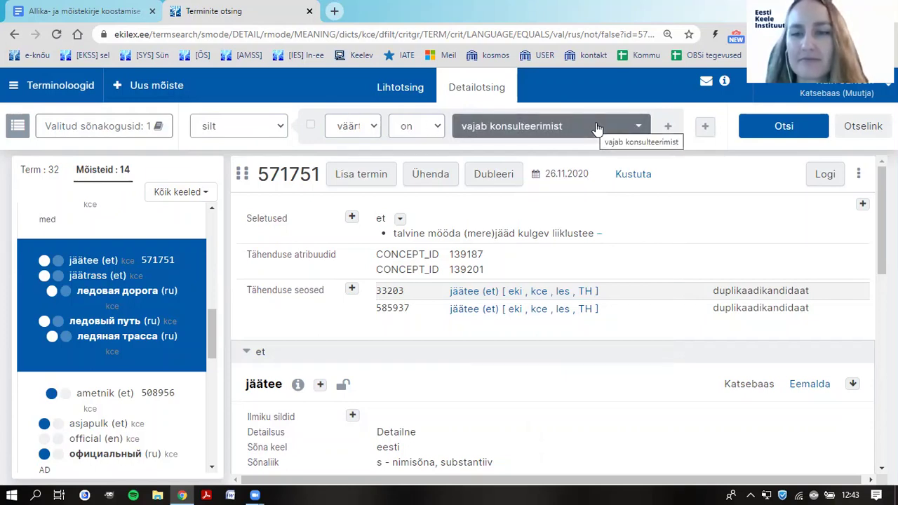
click(765, 134)
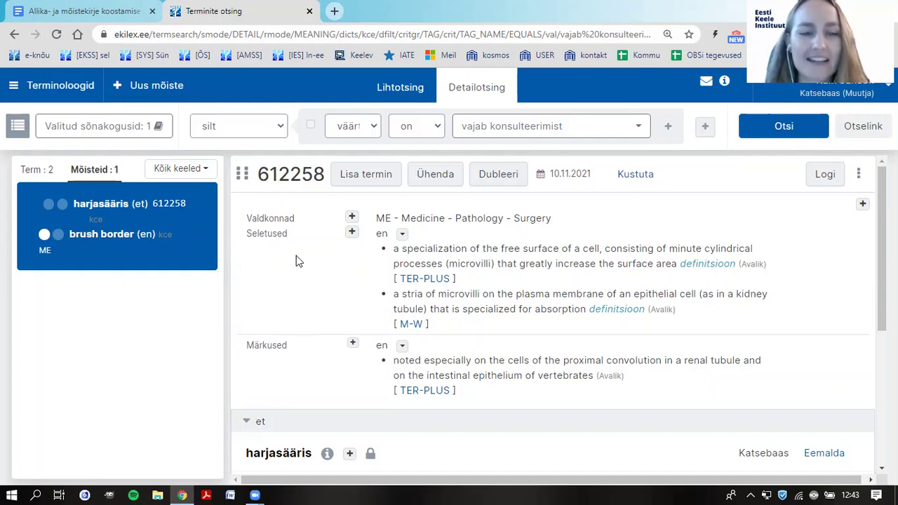
Examine the harjasääris concept (612258), from its definitions and notes to the Estonian term's Ilmiku sildid entry.
mouse_move(452, 288)
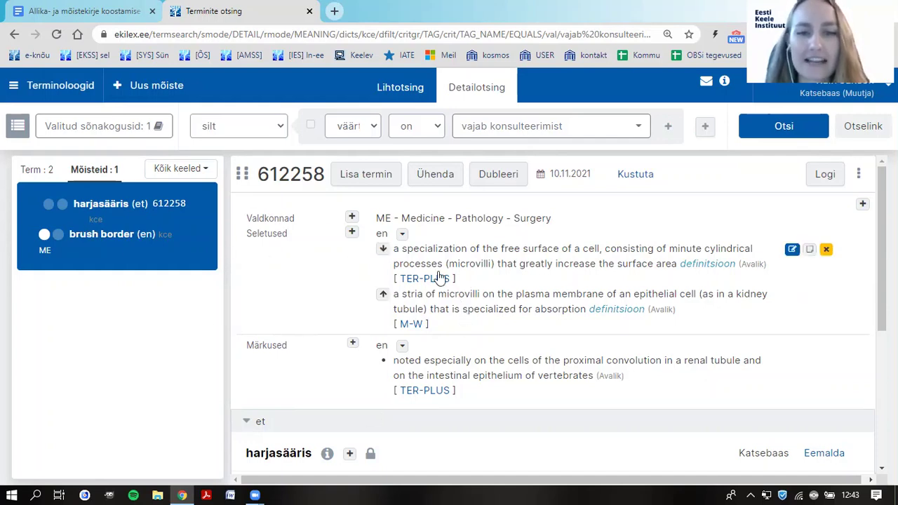
scroll(336, 270, down, 1)
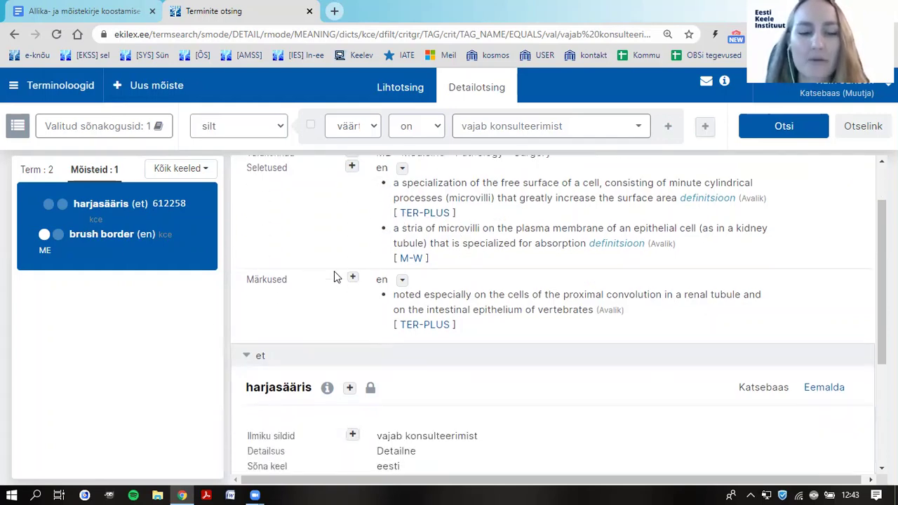
scroll(338, 277, down, 1)
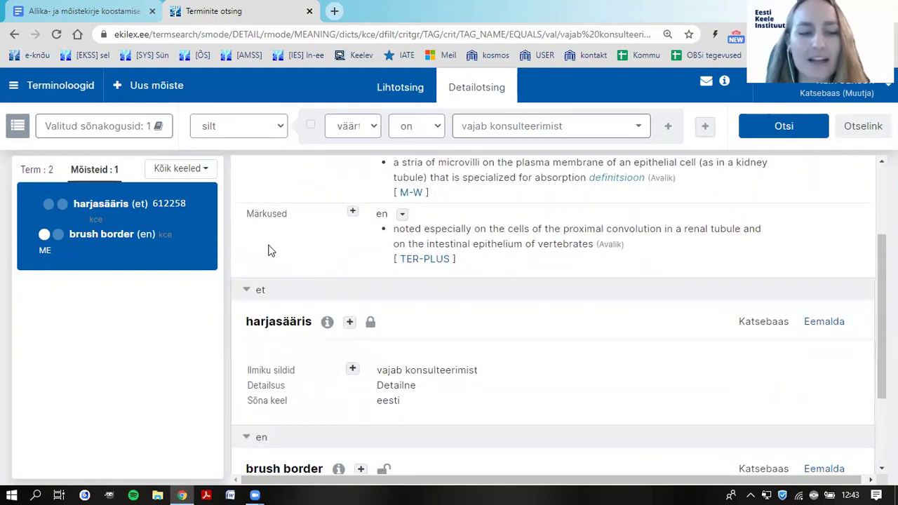
scroll(299, 245, down, 1)
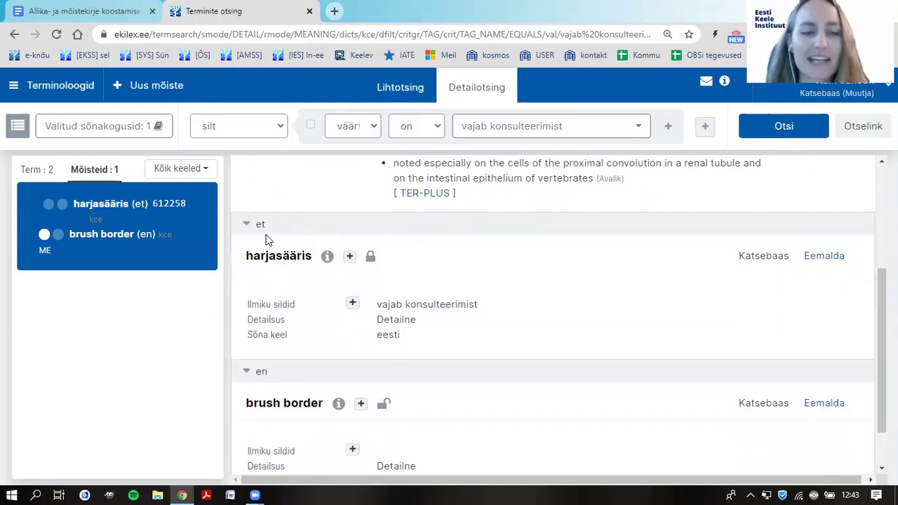
mouse_move(266, 260)
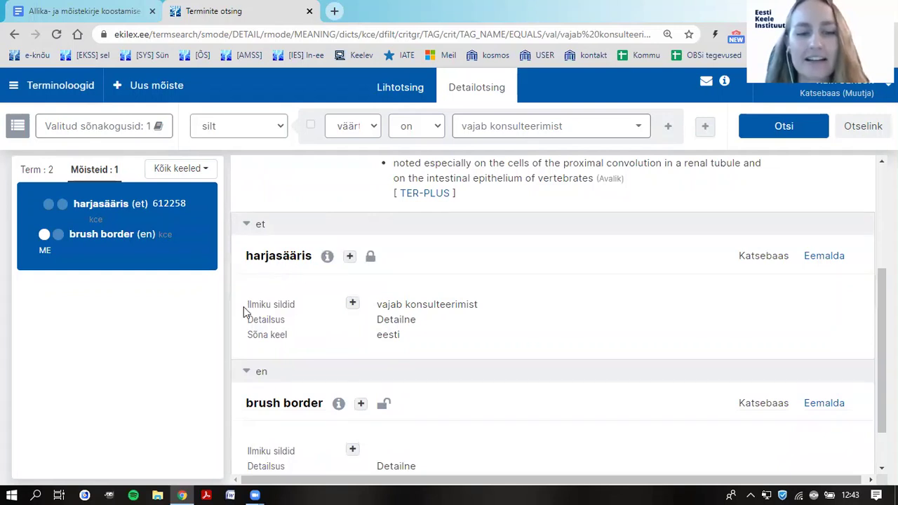
mouse_move(395, 315)
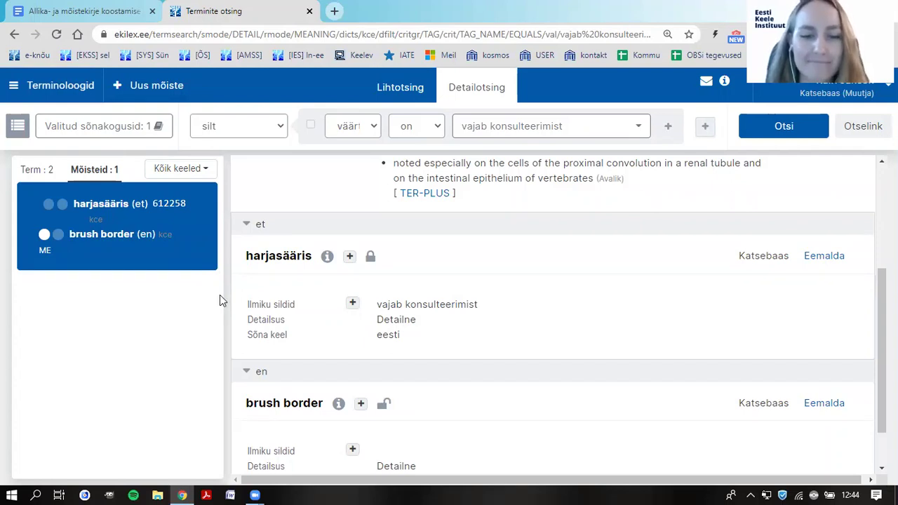
Review the whole harjasääris record again, including the English term brush border and its source references.
scroll(319, 292, down, 2)
scroll(319, 293, up, 2)
scroll(321, 291, up, 2)
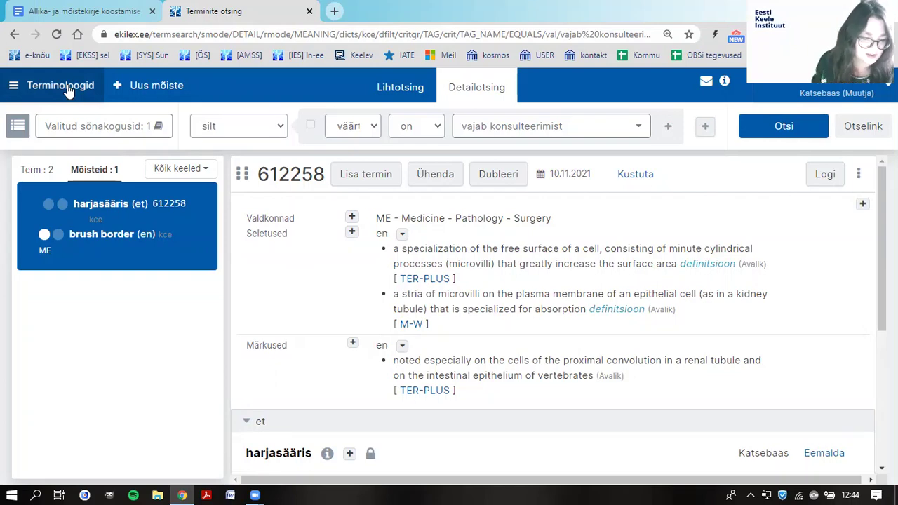
scroll(249, 285, down, 2)
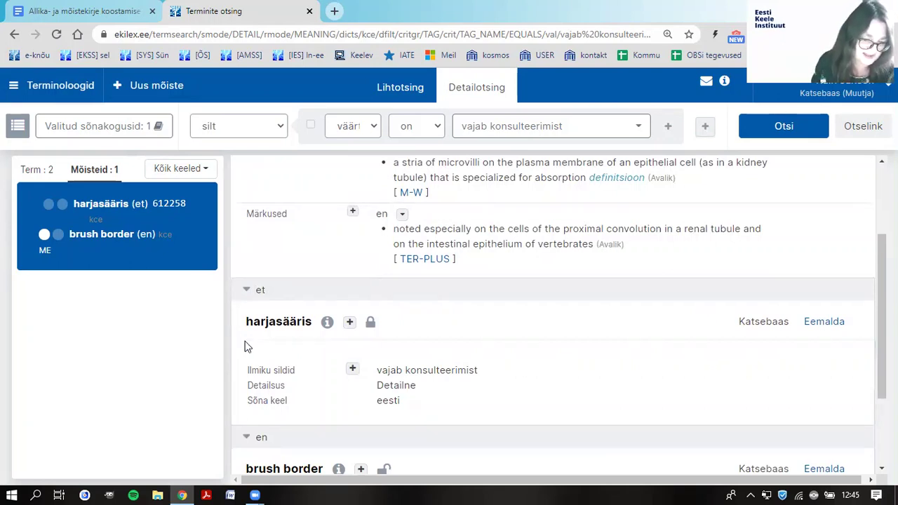
scroll(304, 353, down, 2)
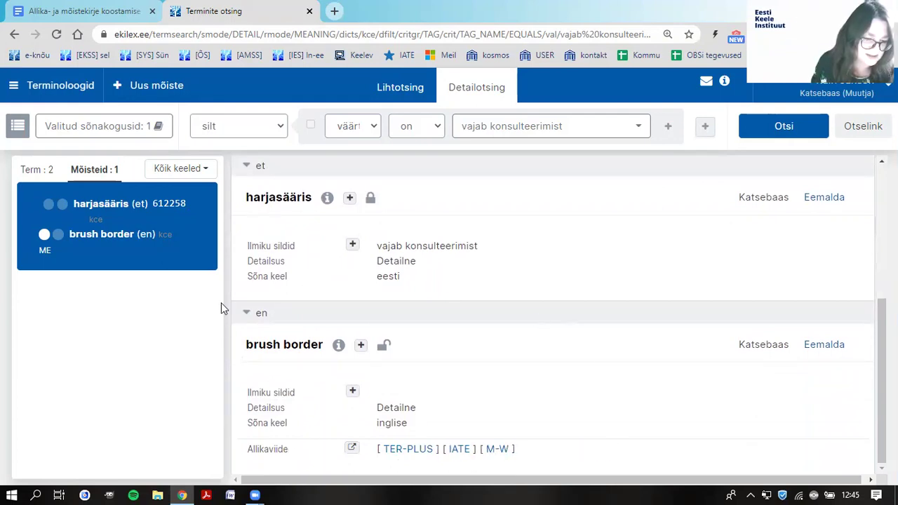
scroll(358, 253, up, 2)
scroll(429, 270, down, 1)
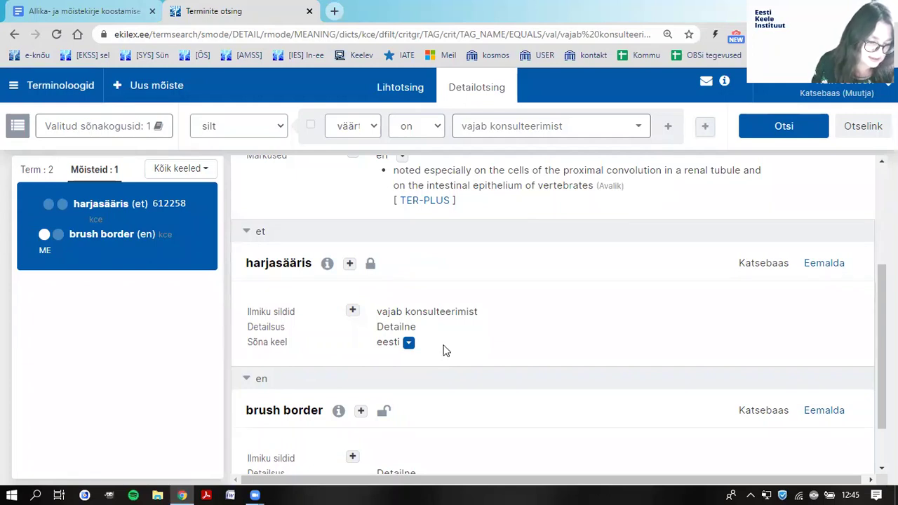
scroll(446, 351, down, 2)
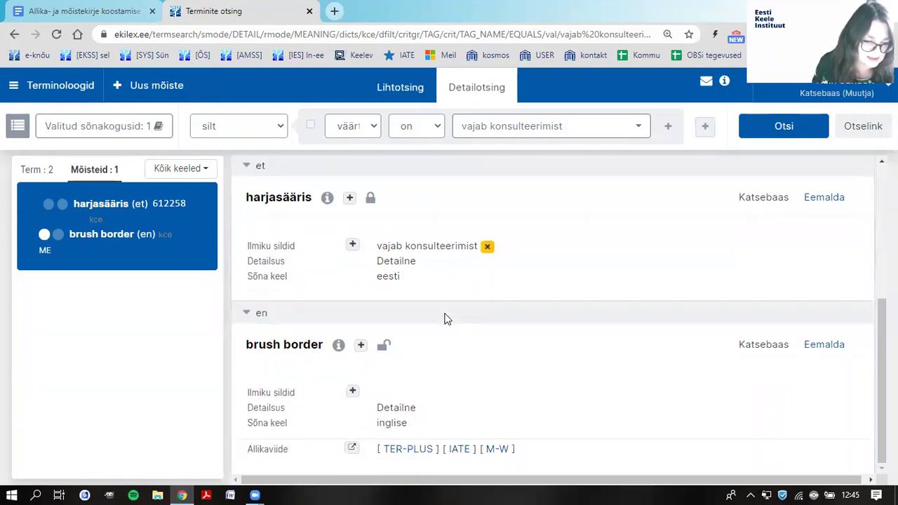
mouse_move(423, 455)
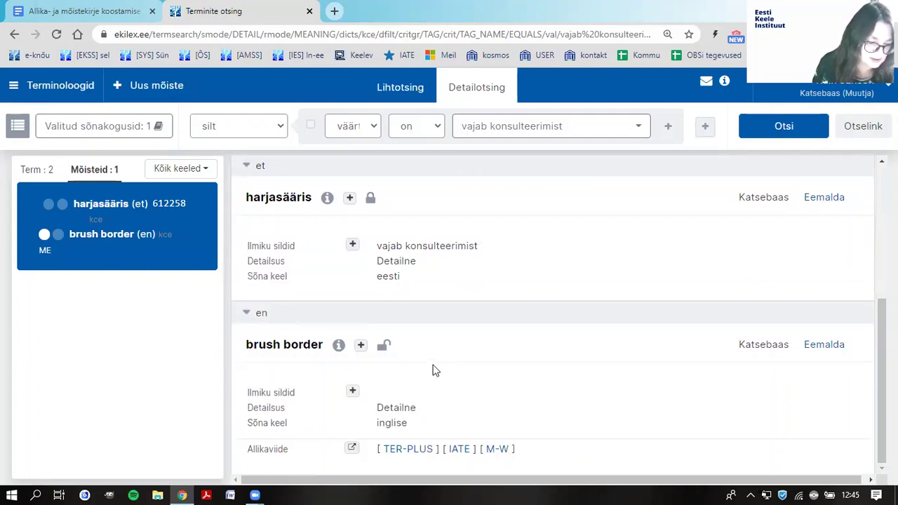
mouse_move(347, 326)
scroll(369, 315, up, 1)
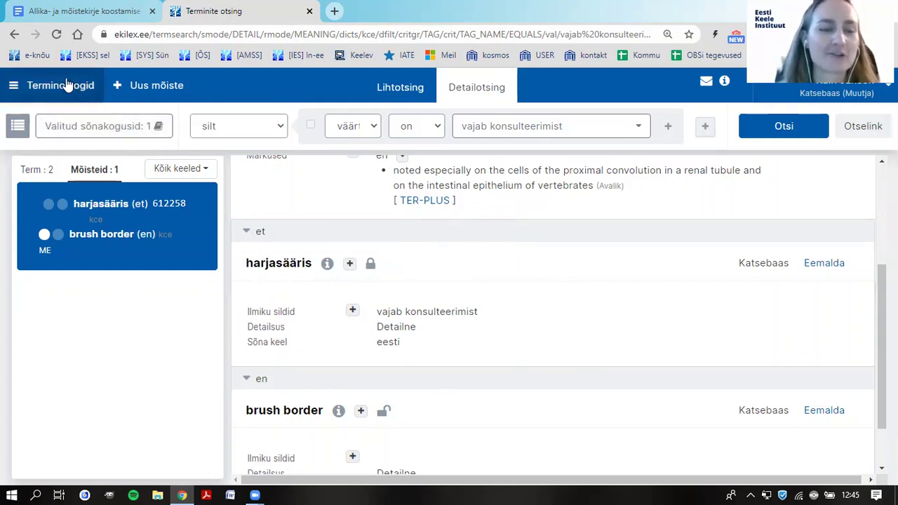
Switch from the Terminoloogid view to the source search, Allikate otsing.
click(31, 85)
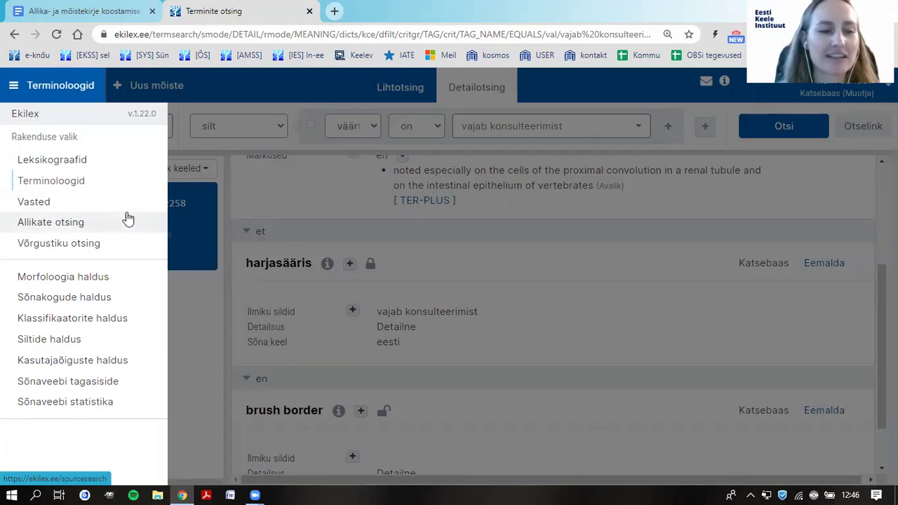
click(71, 222)
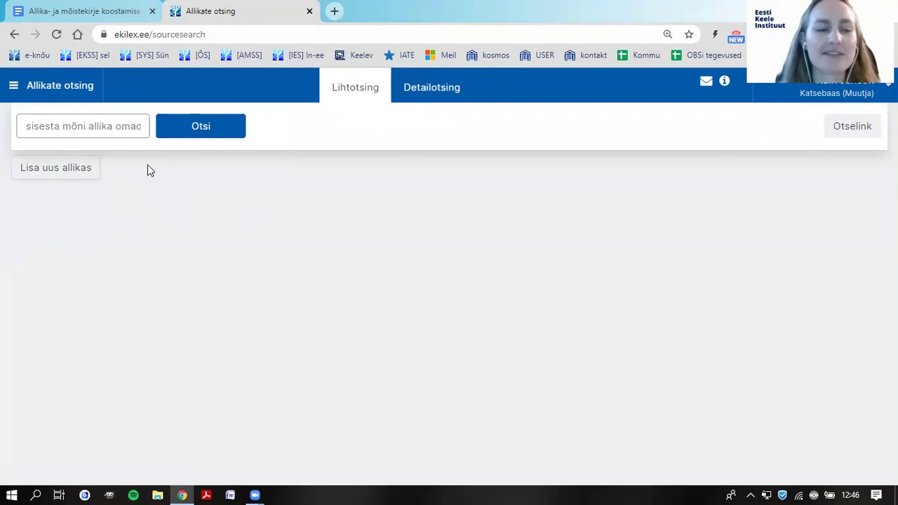
Run a simple source search for names beginning with ÕS, using the wildcard query ÕS*.
click(125, 135)
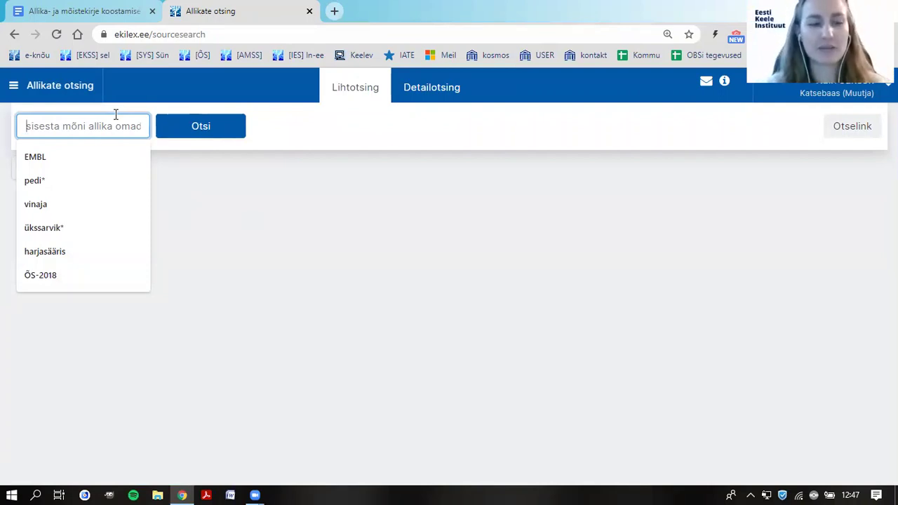
text(ÕS)
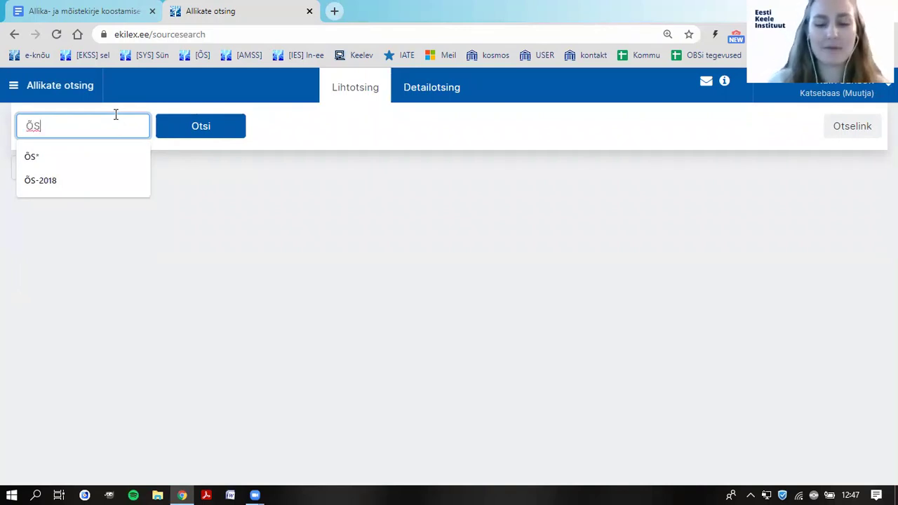
text(*)
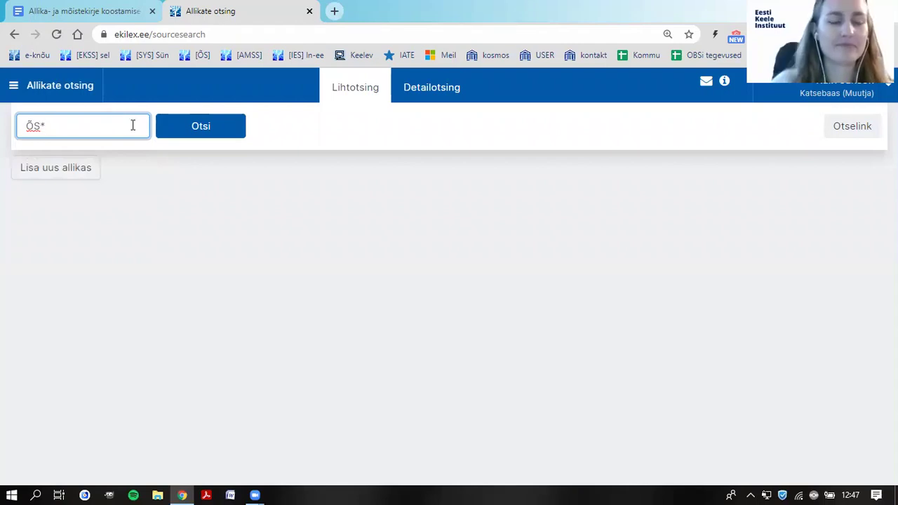
click(194, 126)
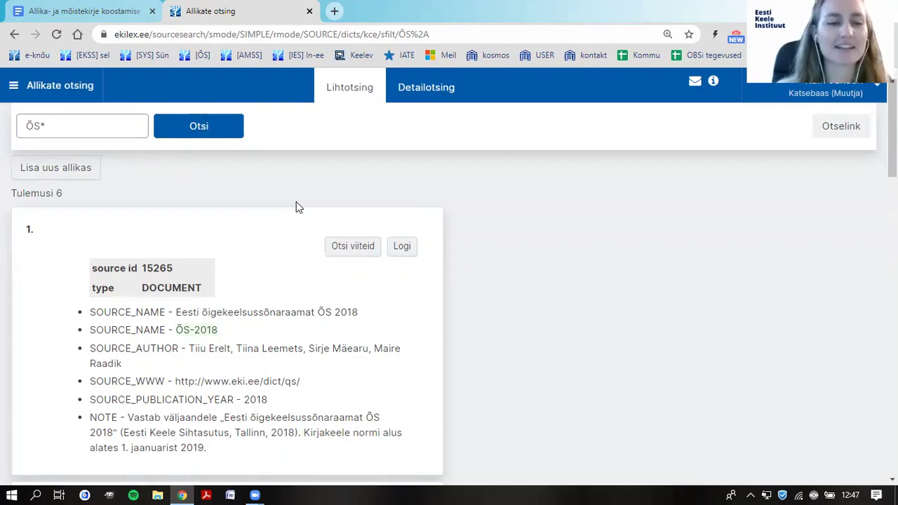
Look up the references to the ÕS-2018 source (15265) in terminology concepts, using Term otsing.
scroll(296, 205, down, 3)
scroll(297, 203, up, 2)
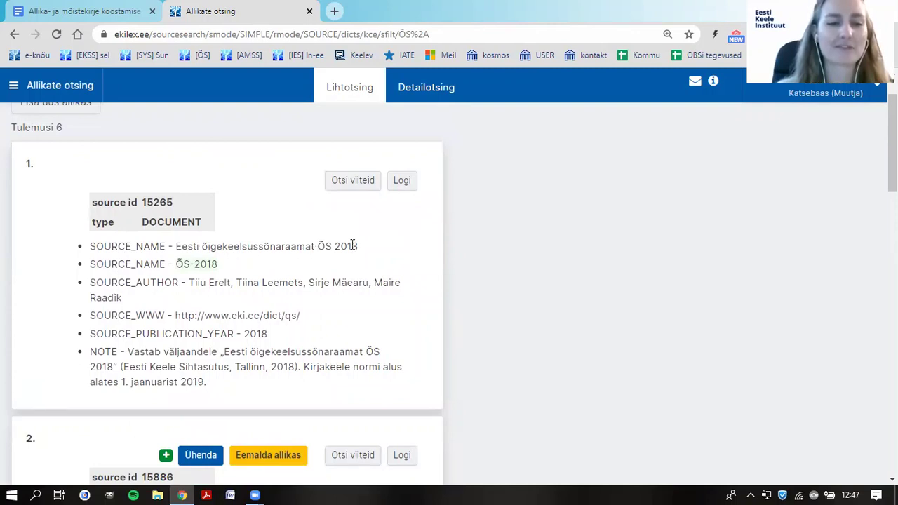
scroll(364, 249, down, 3)
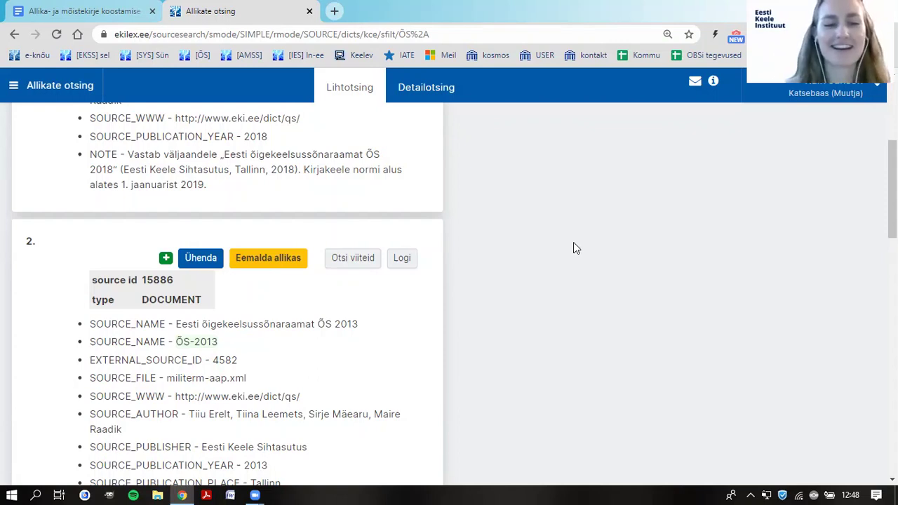
scroll(574, 249, up, 4)
scroll(574, 249, down, 1)
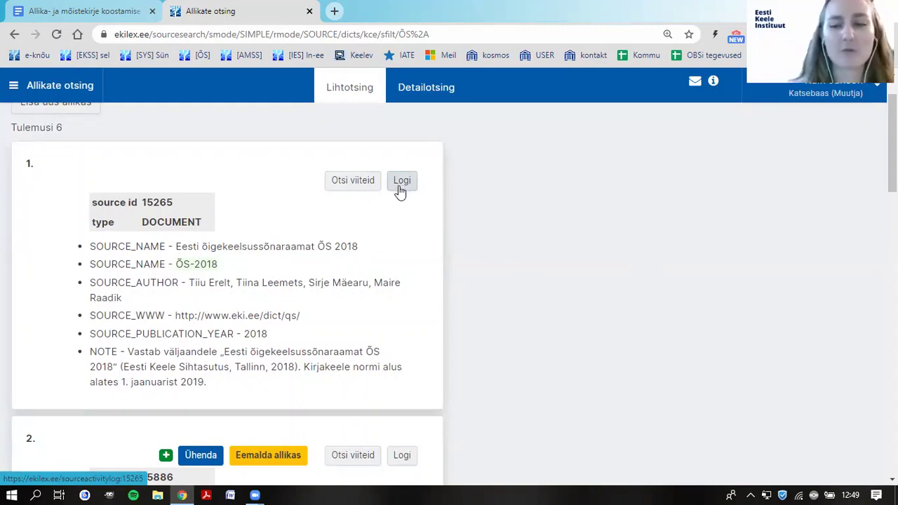
click(342, 185)
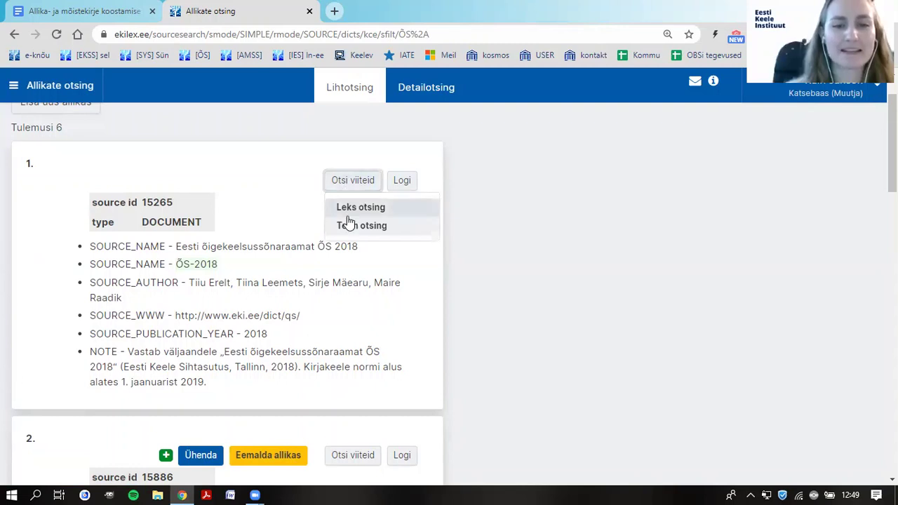
click(385, 232)
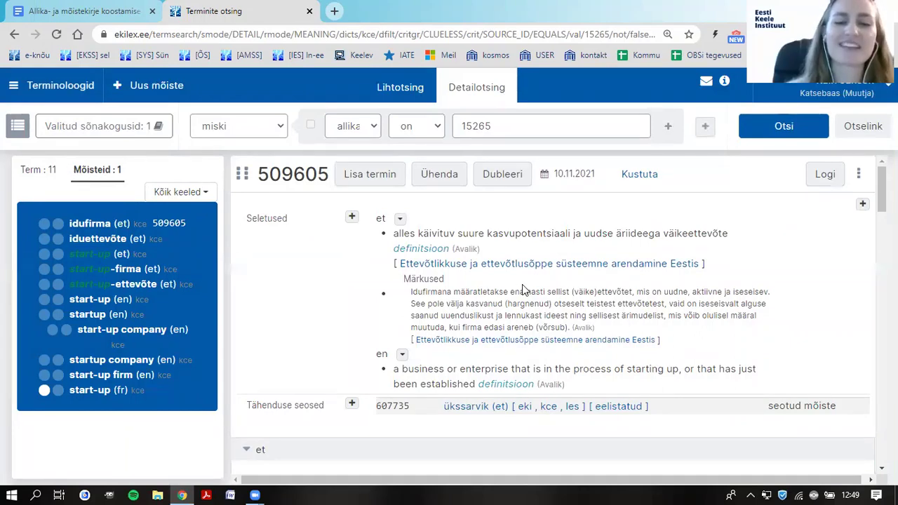
Find the ÕS-2018 source reference under the Estonian term idufirma, view the source's details and close them.
scroll(657, 245, down, 6)
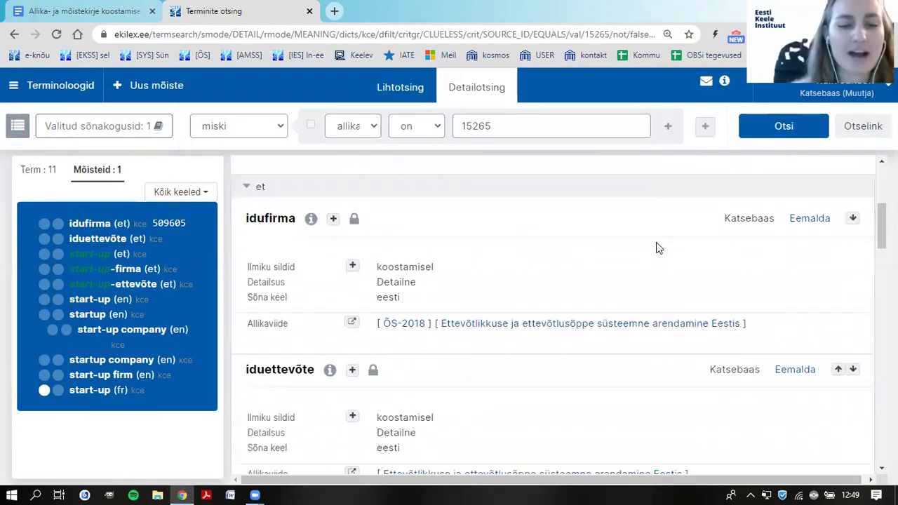
scroll(656, 244, up, 6)
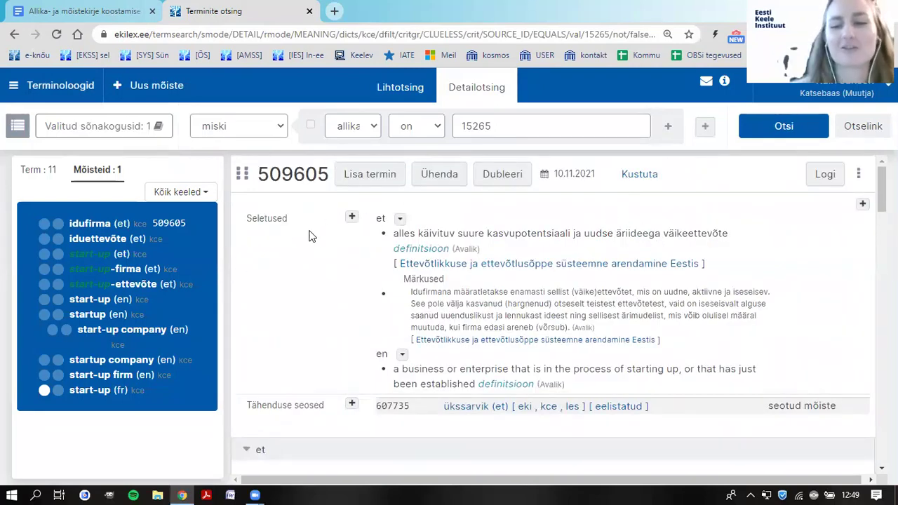
scroll(524, 358, down, 2)
scroll(524, 359, down, 3)
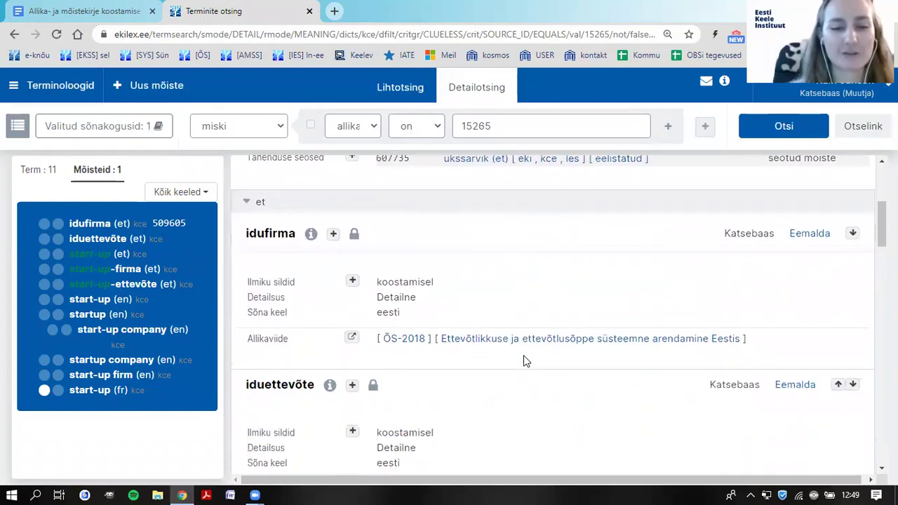
scroll(520, 361, up, 2)
scroll(443, 284, down, 1)
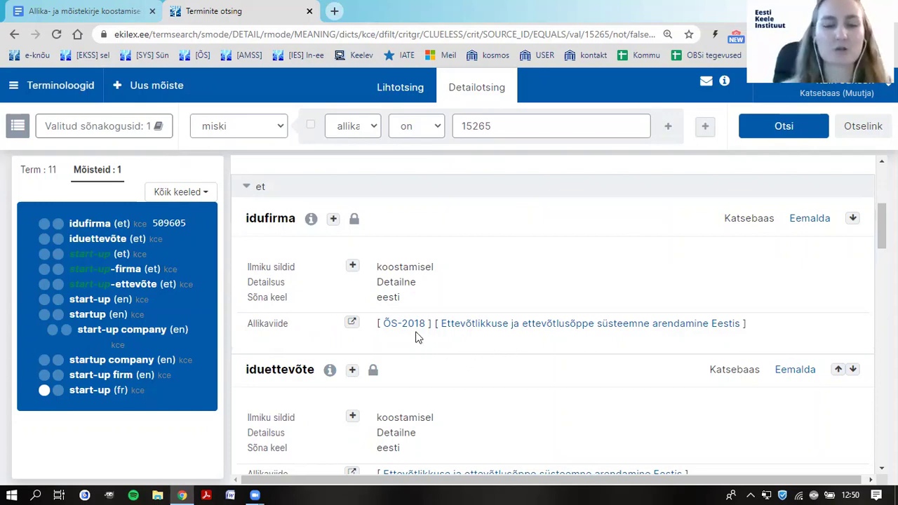
mouse_move(417, 330)
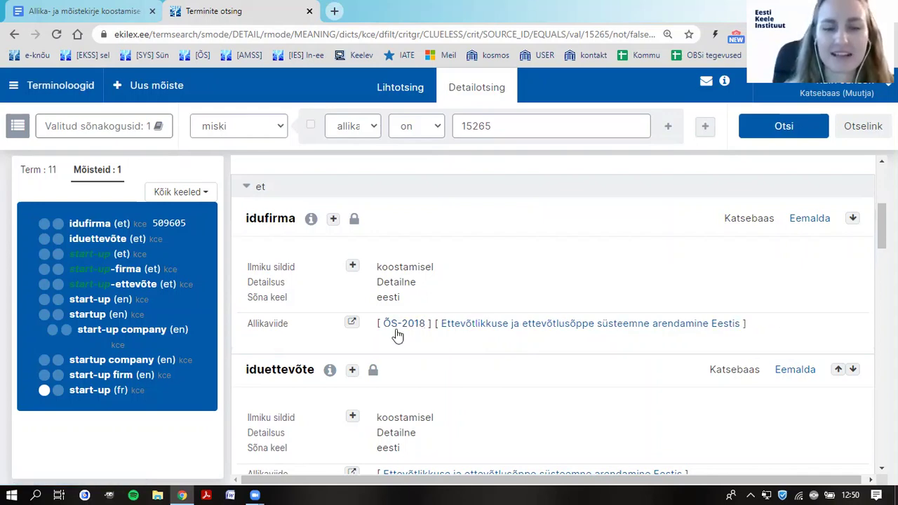
mouse_move(384, 332)
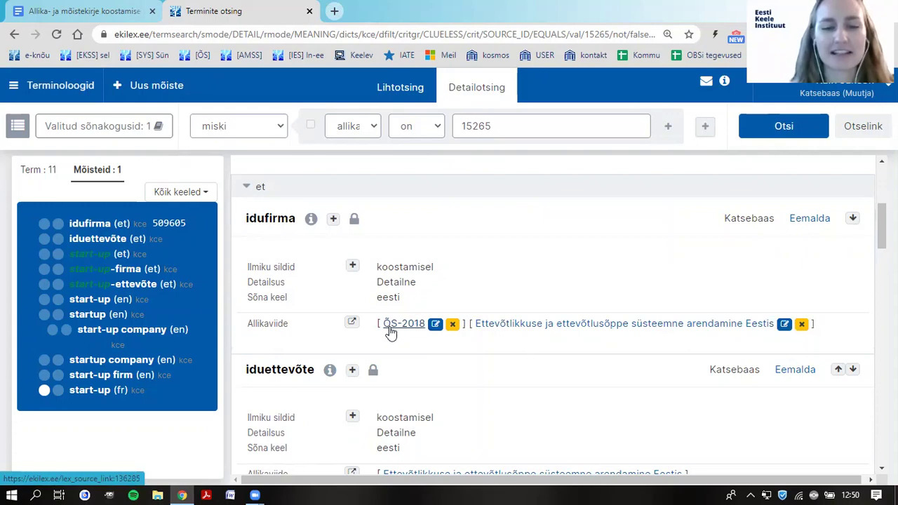
click(407, 328)
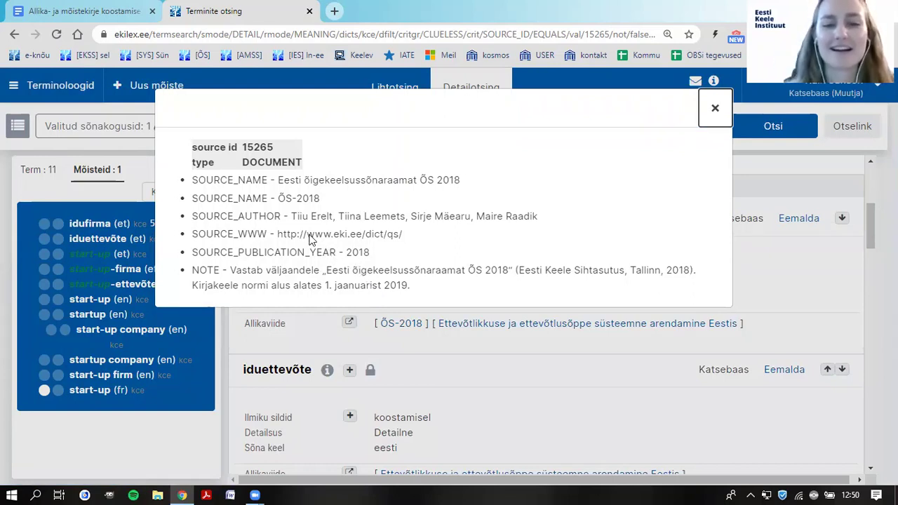
click(715, 108)
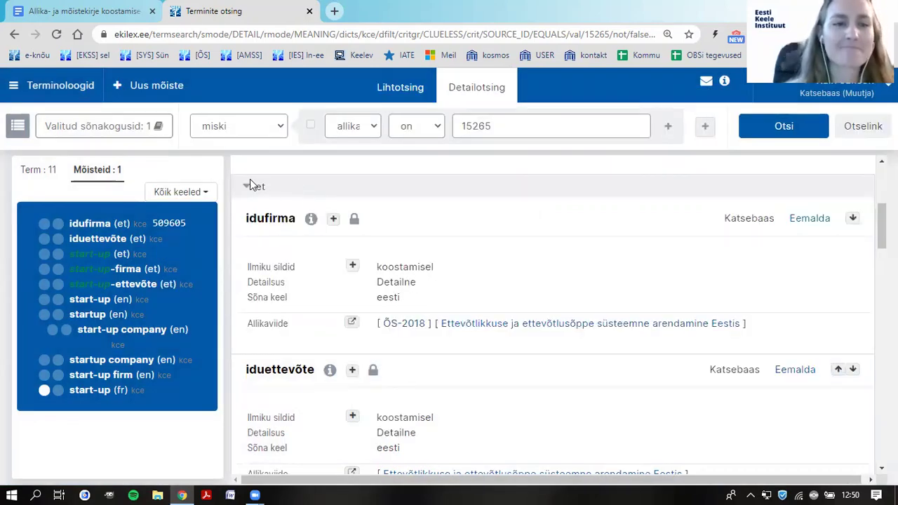
Return to the source search, Allikate otsing, and switch it to the detailed search, Detailotsing.
click(13, 86)
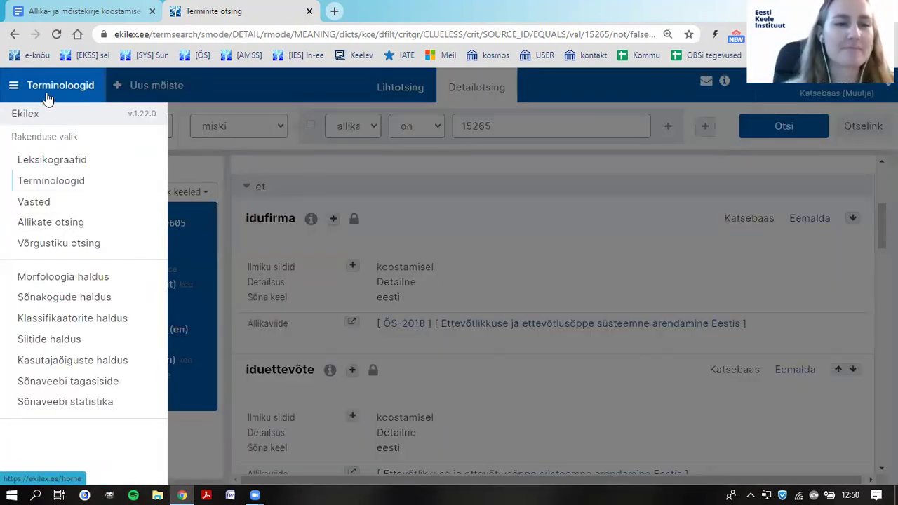
click(51, 226)
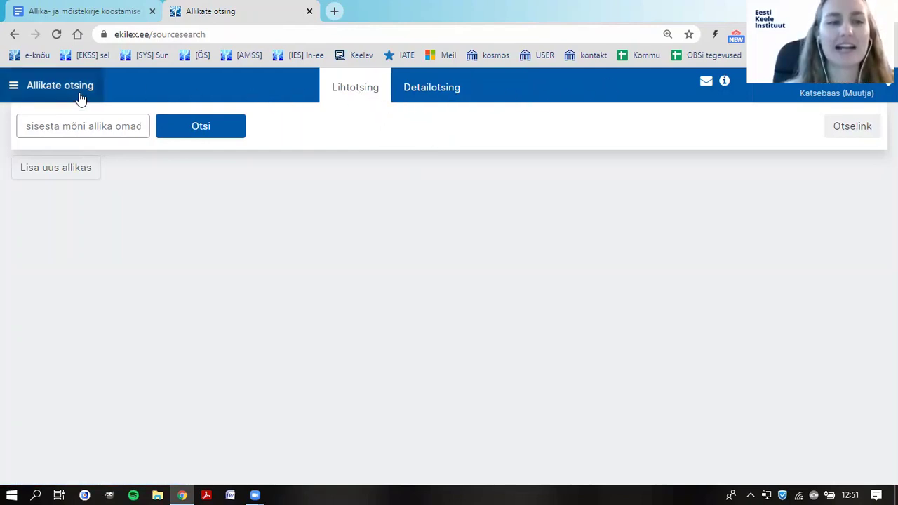
click(418, 87)
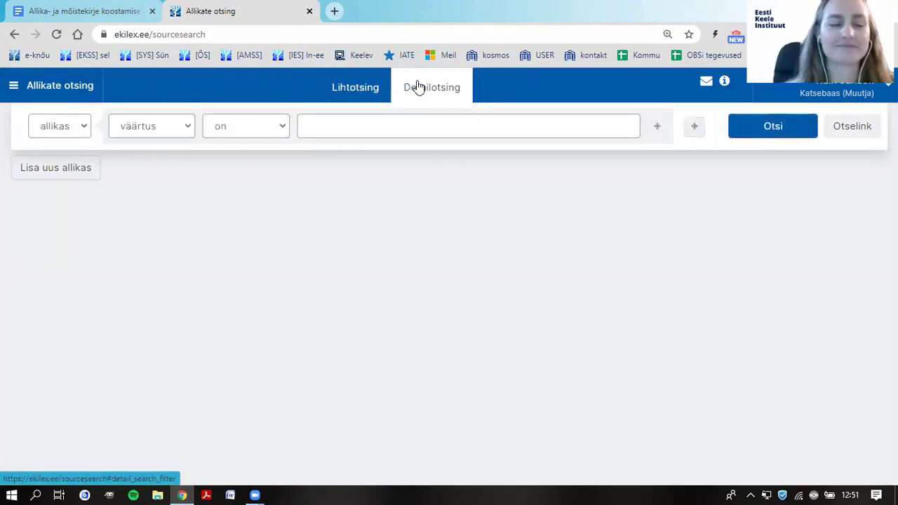
click(180, 124)
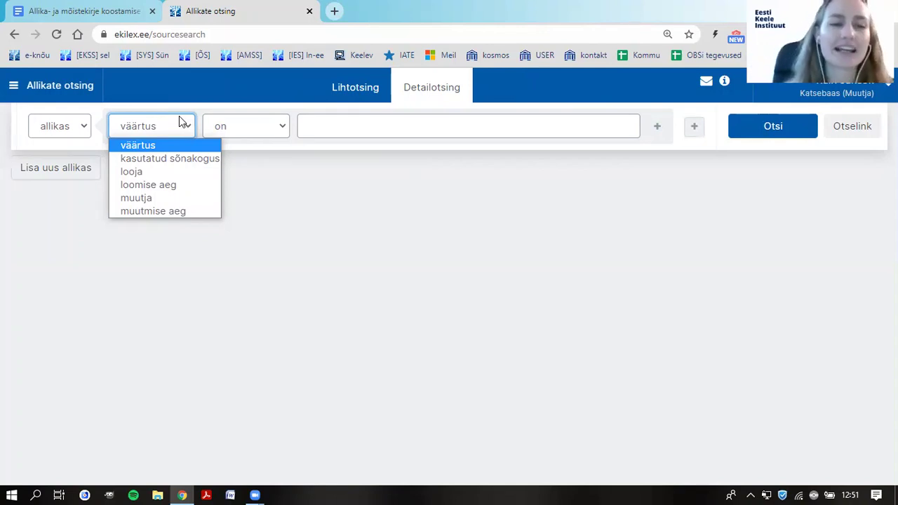
click(180, 123)
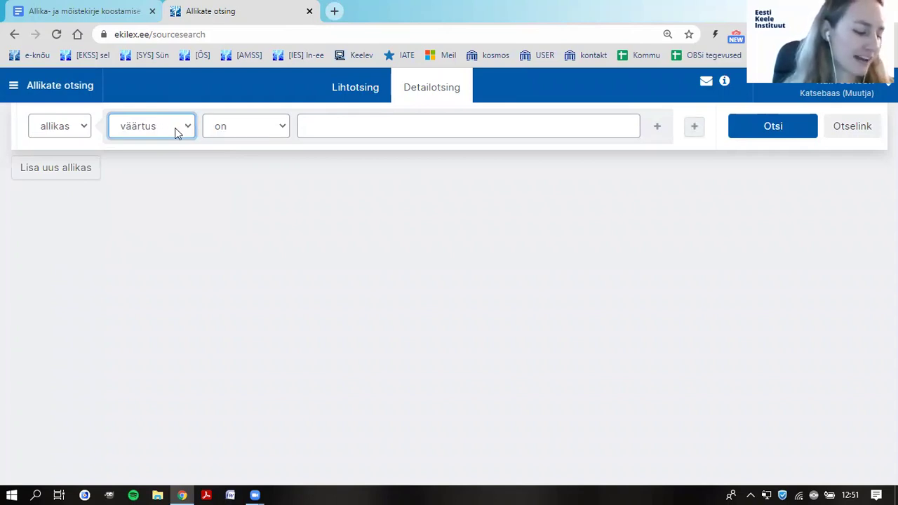
click(176, 134)
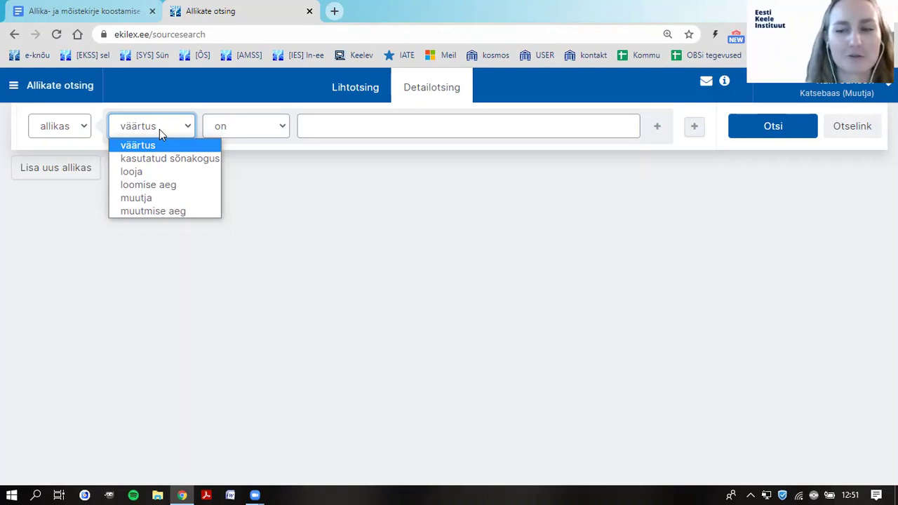
click(170, 105)
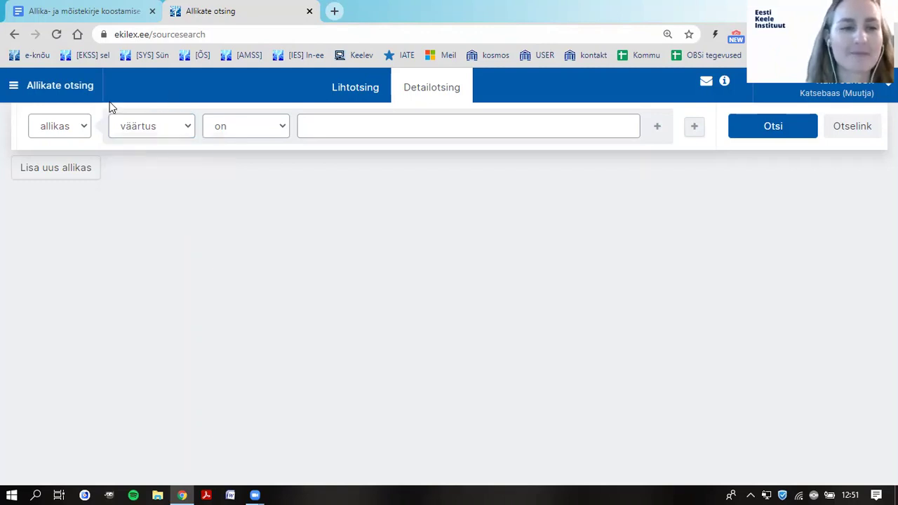
click(76, 128)
click(76, 128)
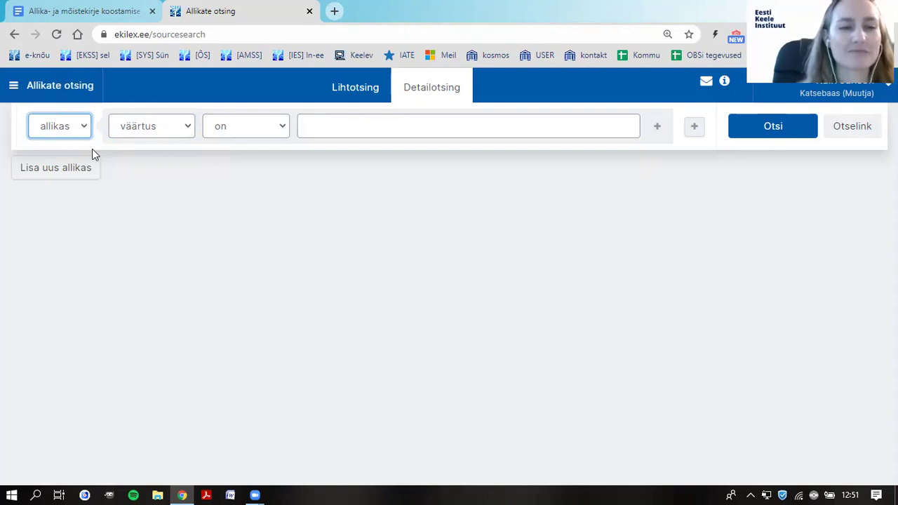
Set the source search criterion to kasutatud sõnakogus with the operator on.
click(173, 127)
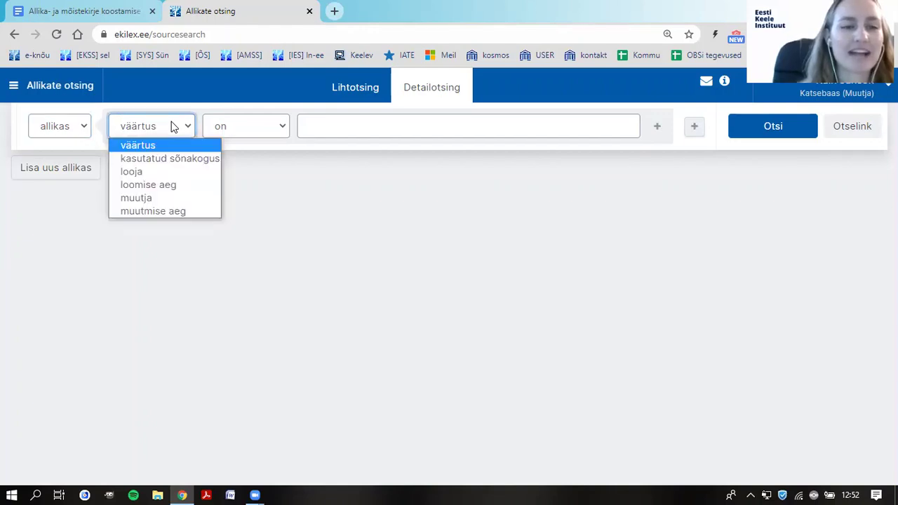
click(176, 158)
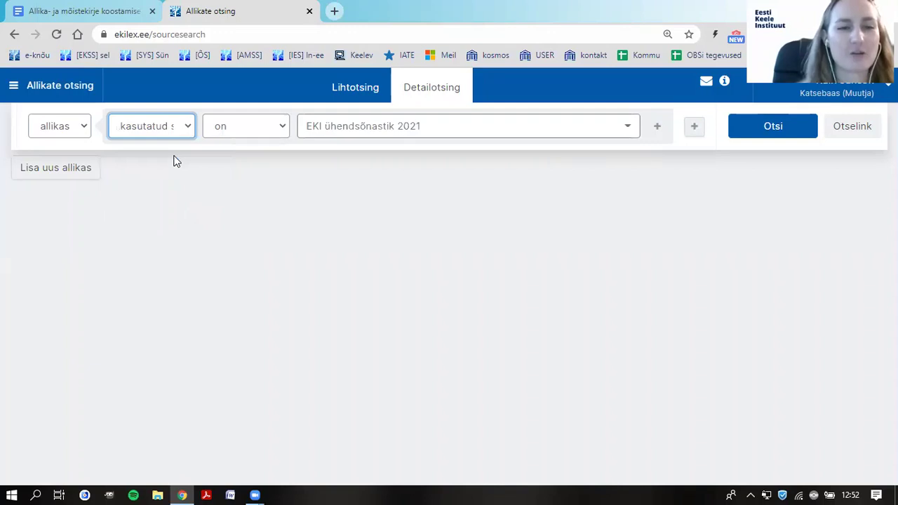
click(259, 126)
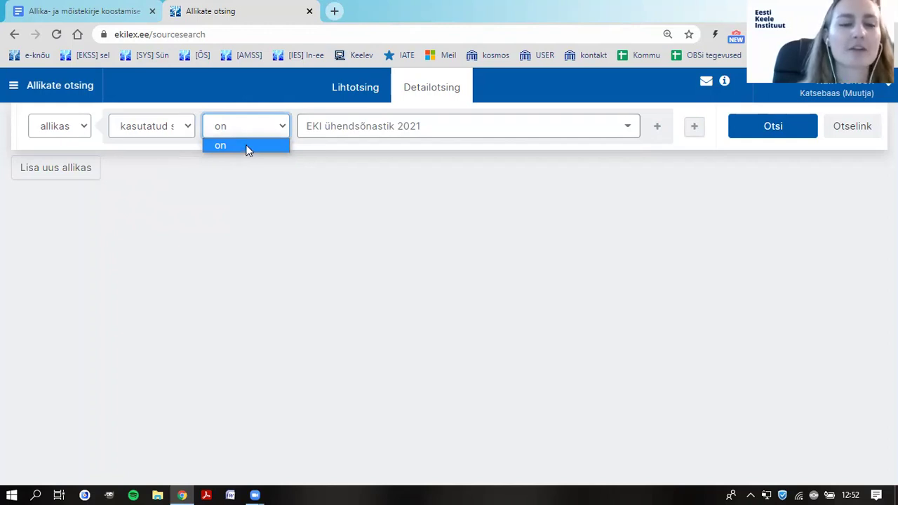
click(247, 145)
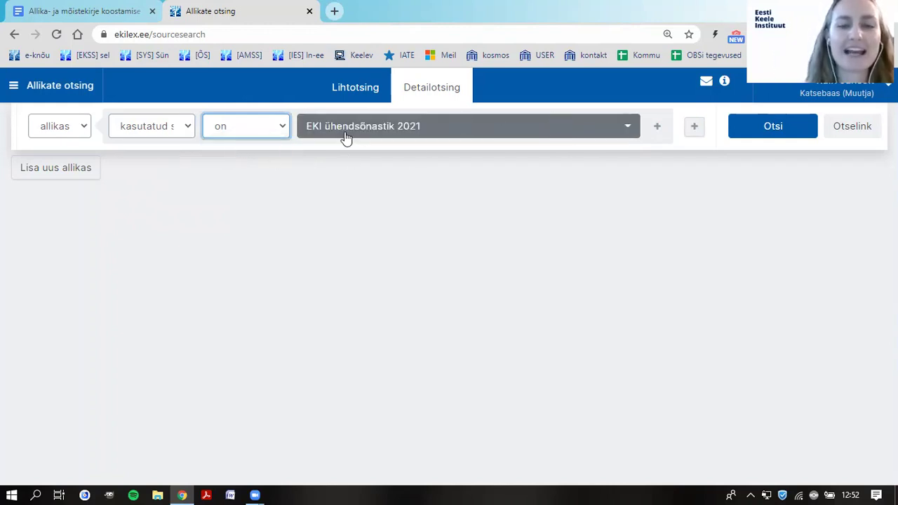
Choose Katsebaas as the dictionary value and search for the sources used in it.
click(451, 133)
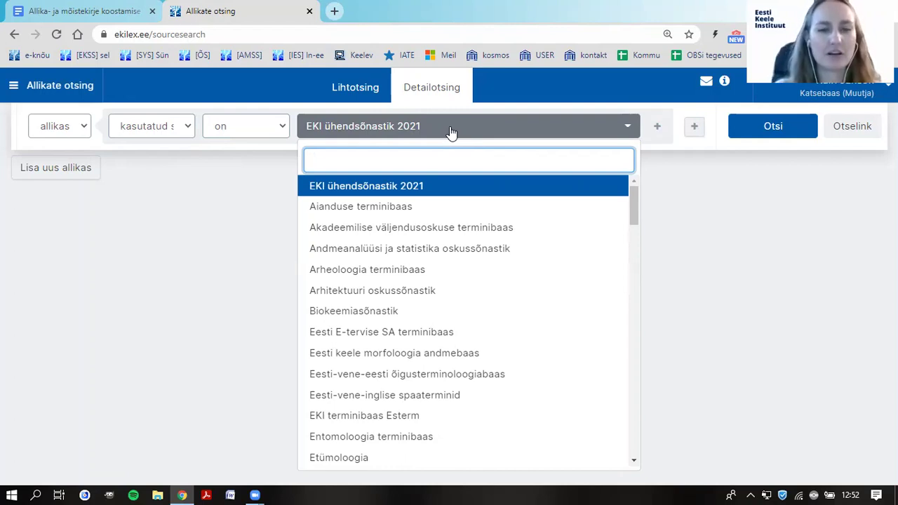
text(katse)
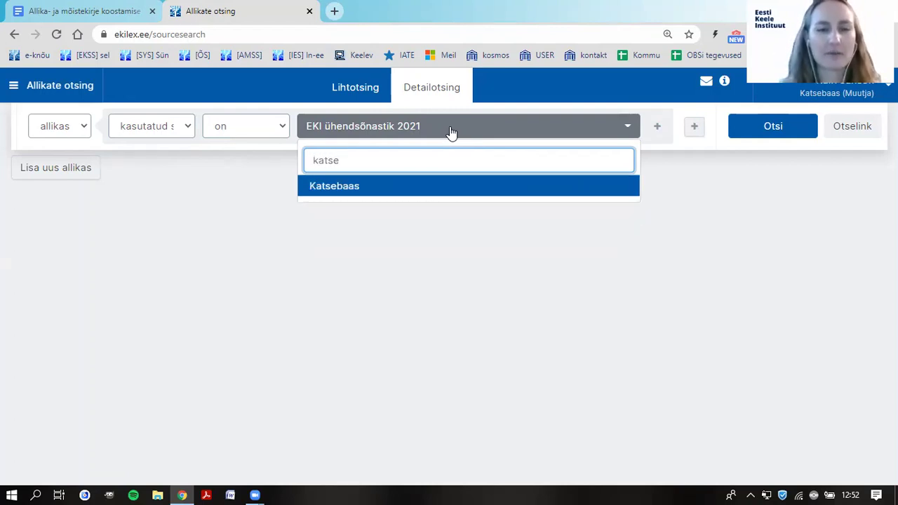
click(407, 189)
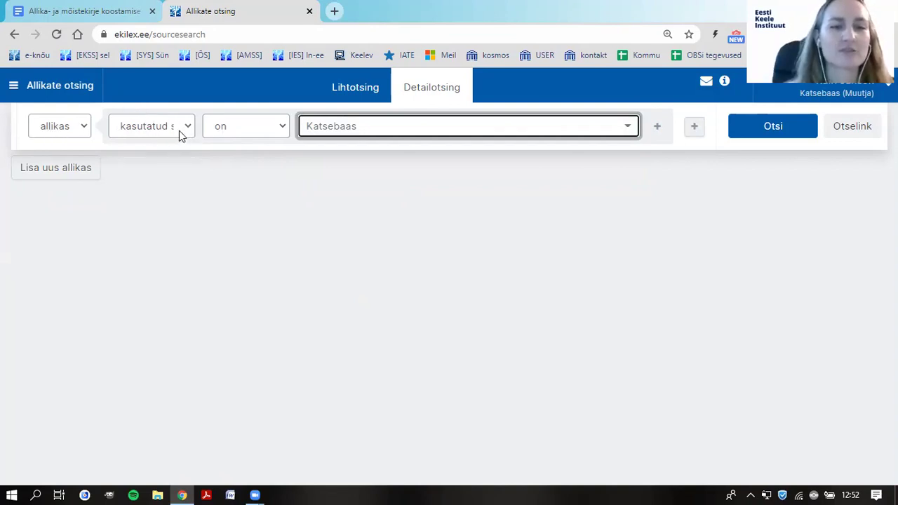
click(463, 126)
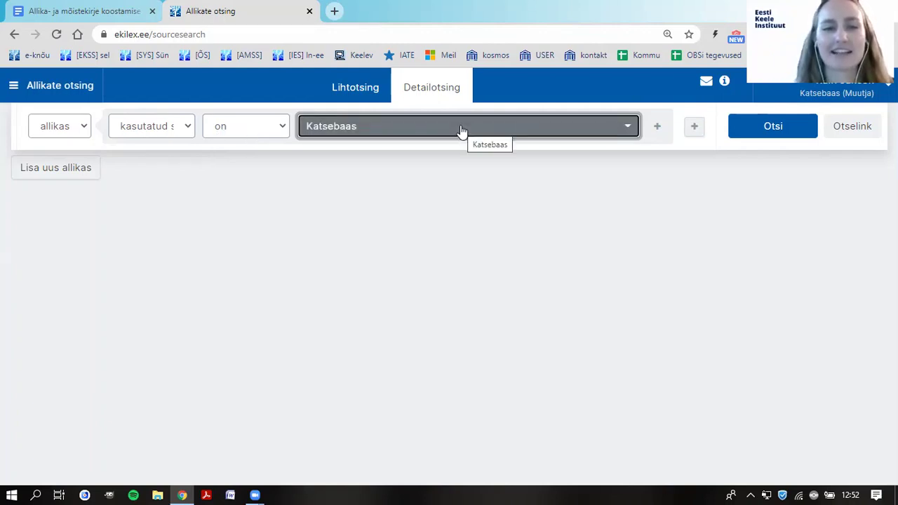
click(442, 126)
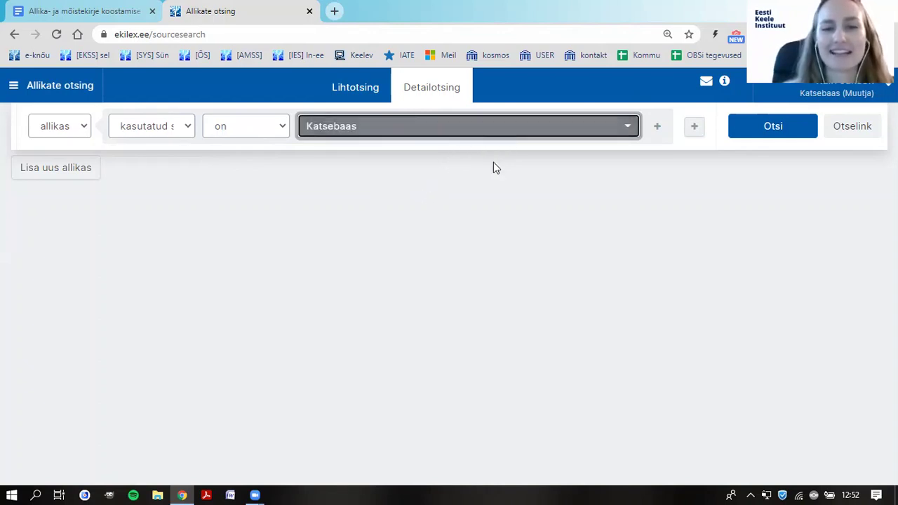
click(790, 134)
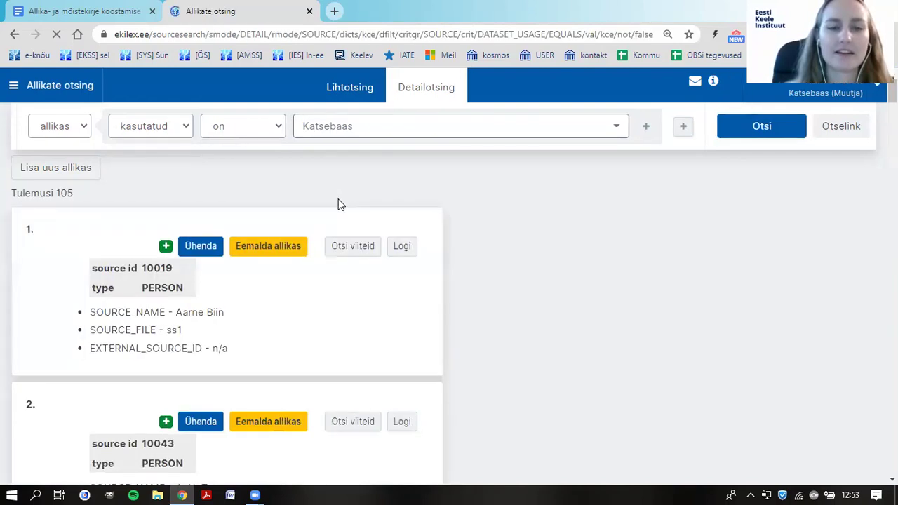
Look through the result count and the listed sources used in Katsebaas.
double_click(64, 193)
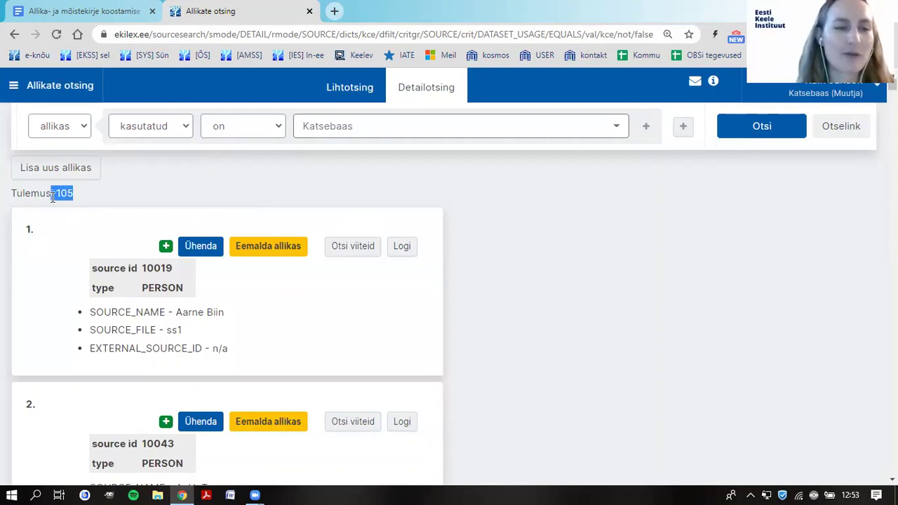
scroll(525, 247, down, 8)
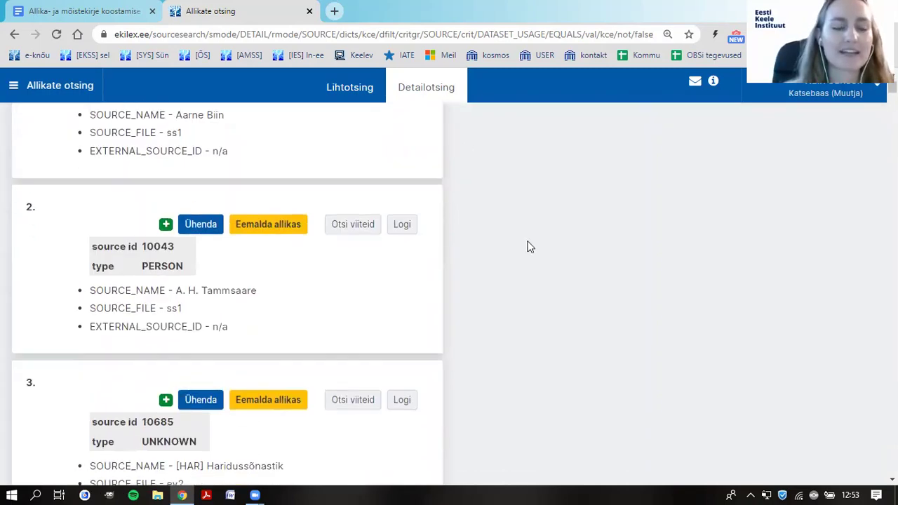
scroll(530, 245, down, 4)
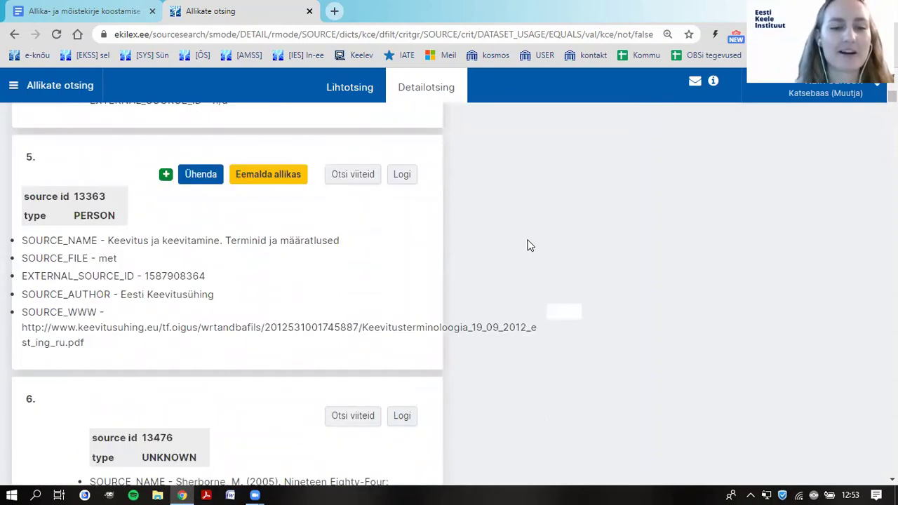
scroll(530, 246, down, 4)
scroll(530, 247, down, 8)
scroll(528, 250, up, 7)
scroll(531, 253, up, 8)
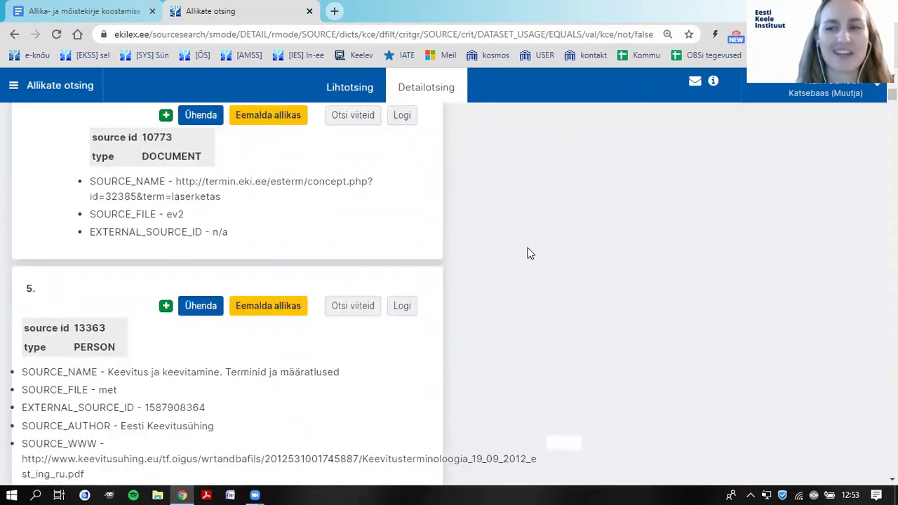
scroll(530, 253, up, 10)
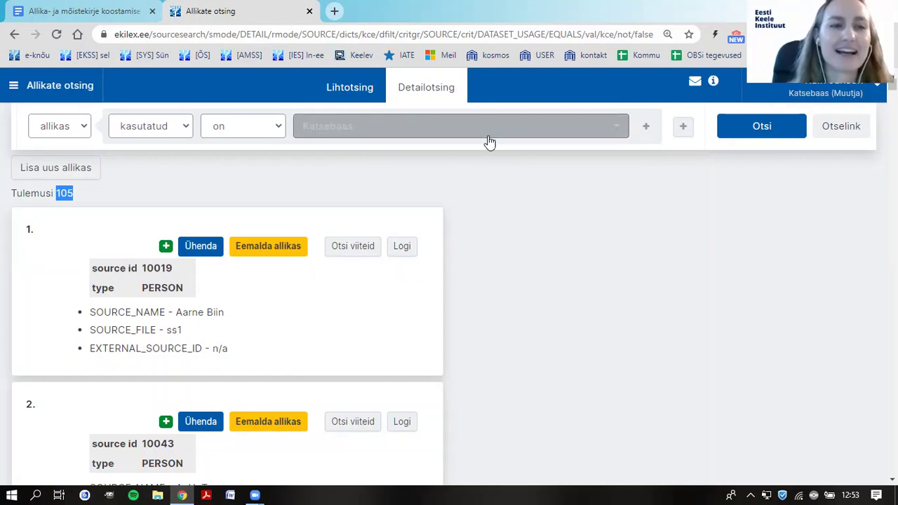
Switch to the Google Docs workshop material, go to the Allikakirje heading at its beginning, and return to the Ekilex source search.
click(63, 13)
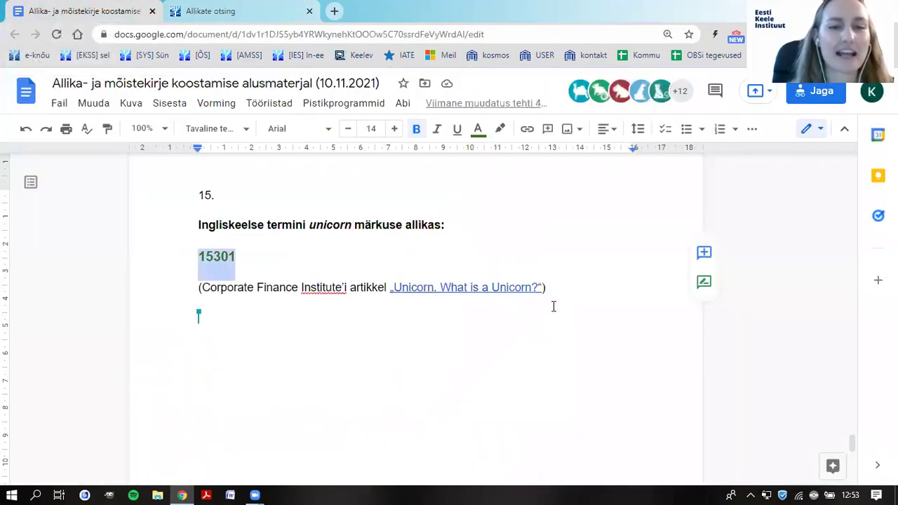
scroll(548, 305, up, 15)
scroll(536, 303, up, 20)
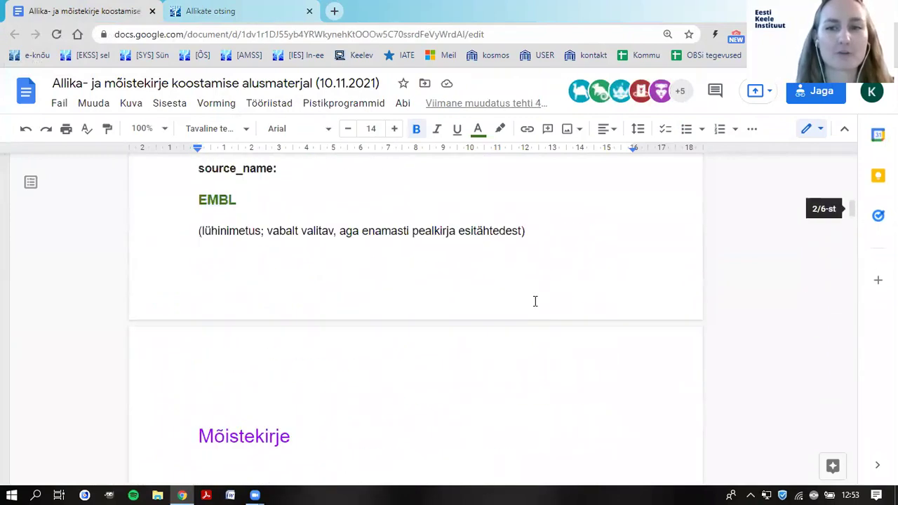
click(469, 304)
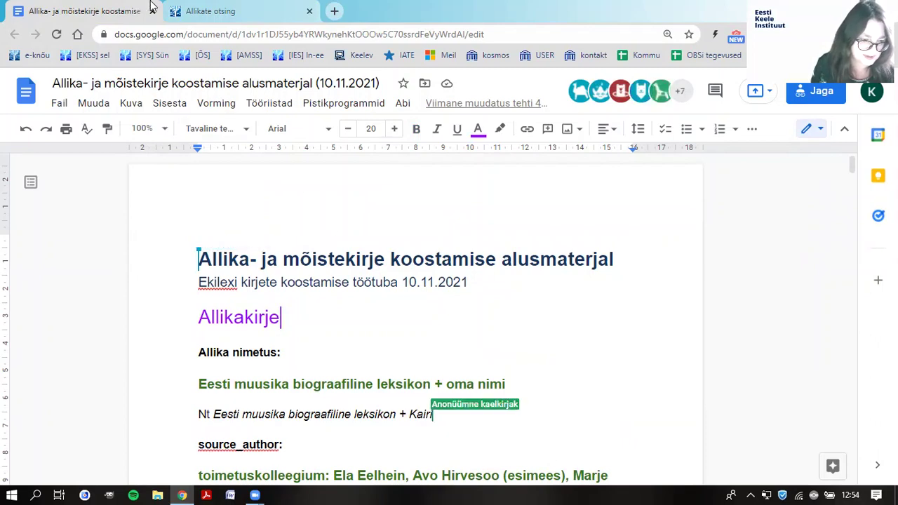
click(174, 12)
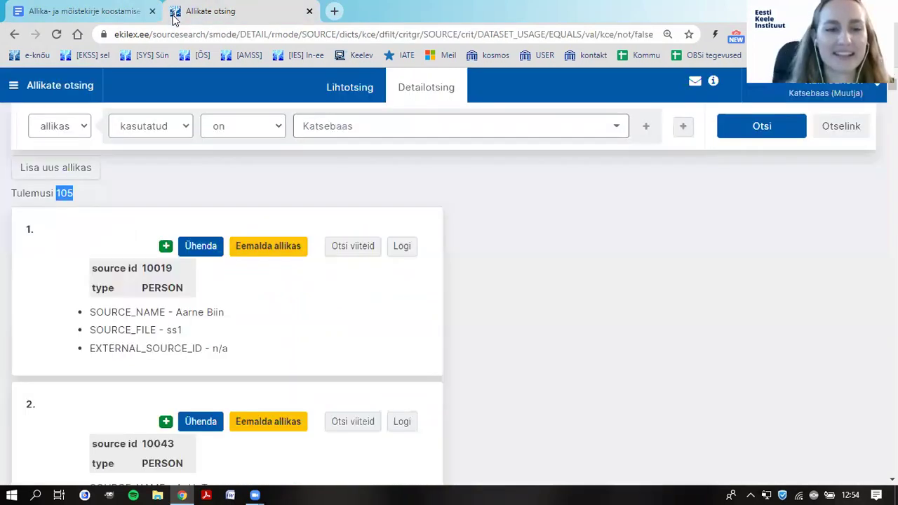
Switch the source search to the simple search, Lihtotsing, and look over the sources still listed.
click(368, 98)
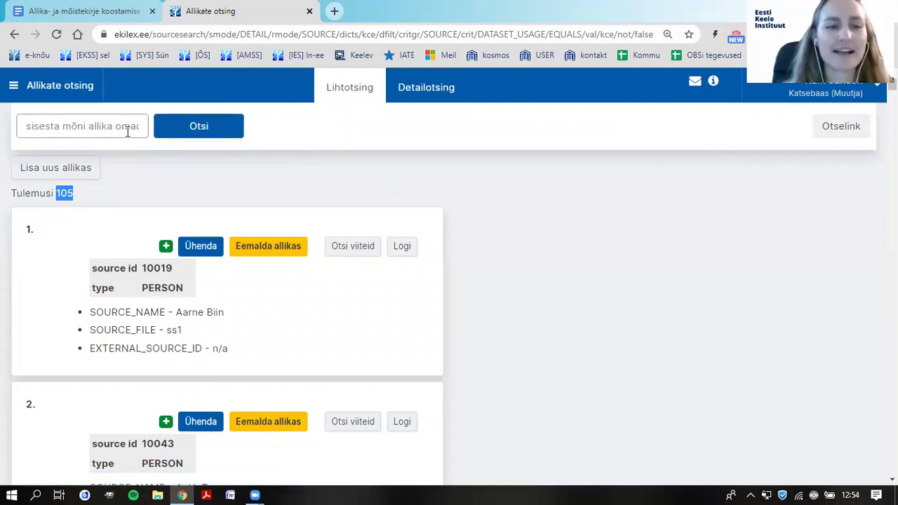
triple_click(449, 189)
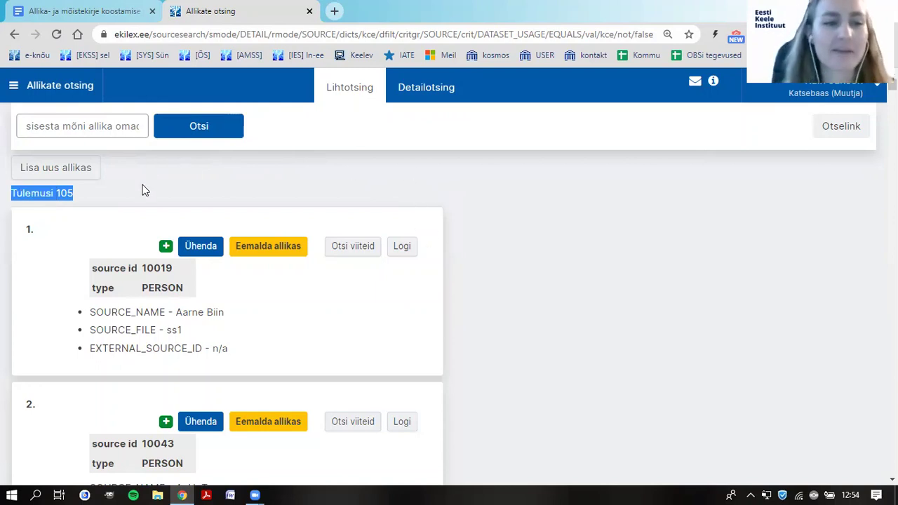
click(287, 195)
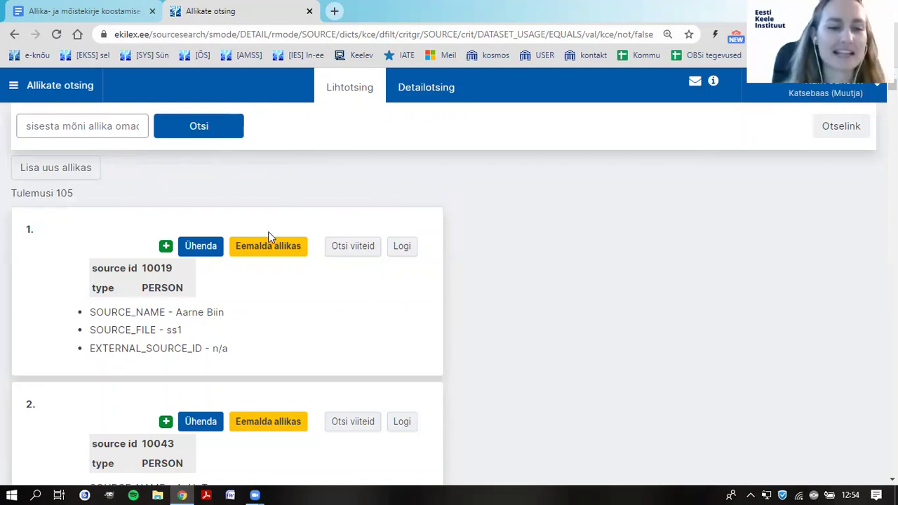
scroll(213, 235, down, 7)
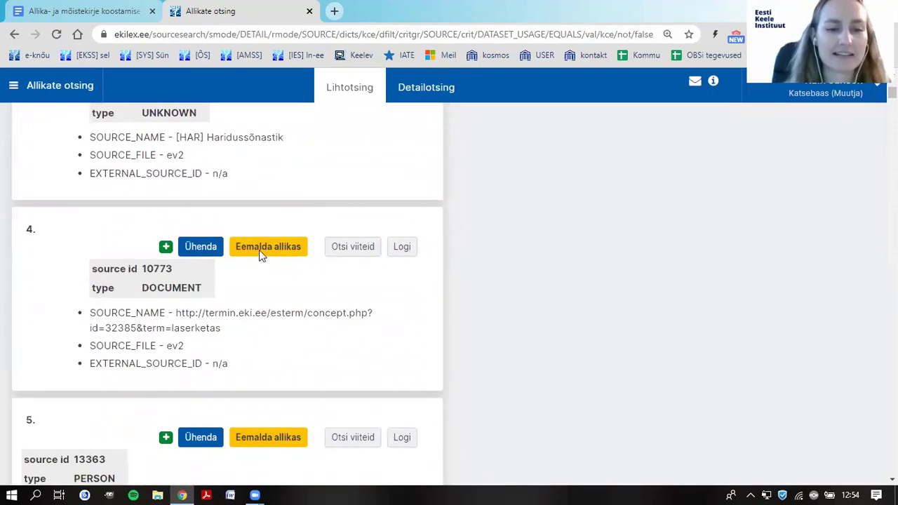
scroll(259, 257, down, 12)
scroll(258, 256, up, 3)
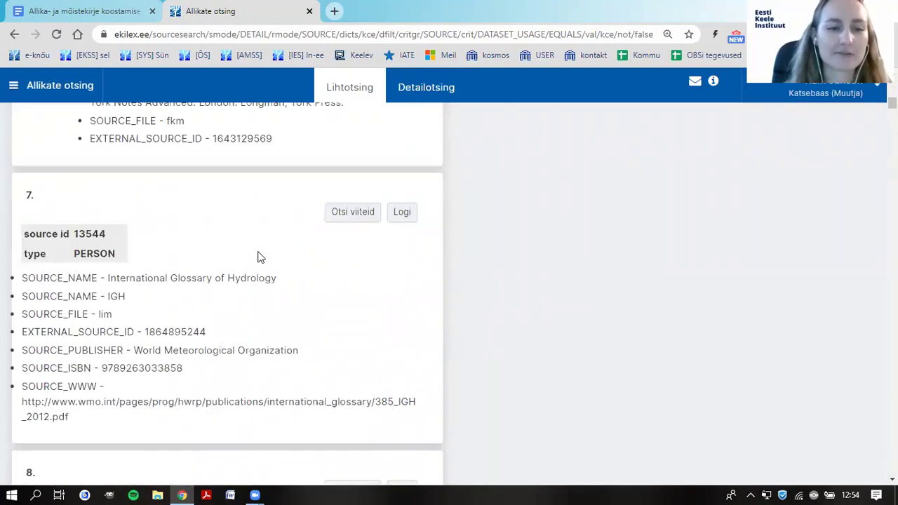
scroll(258, 256, up, 10)
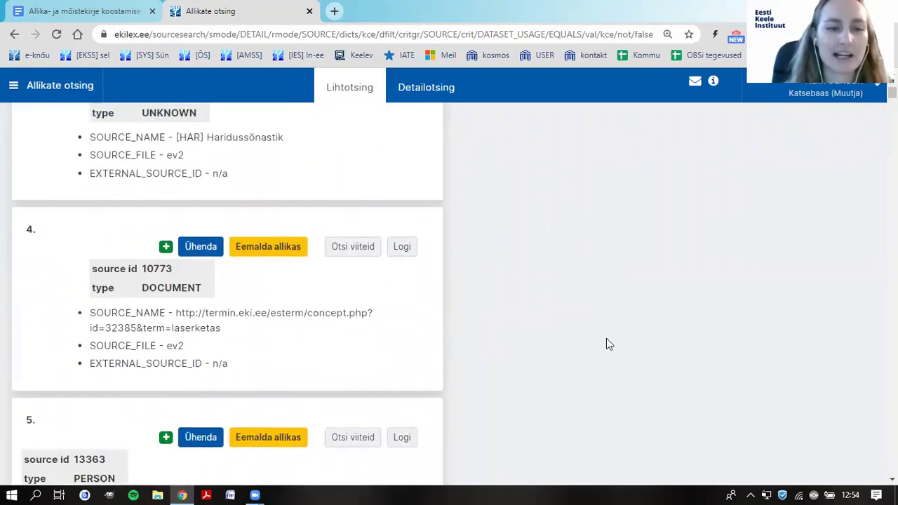
scroll(608, 344, up, 5)
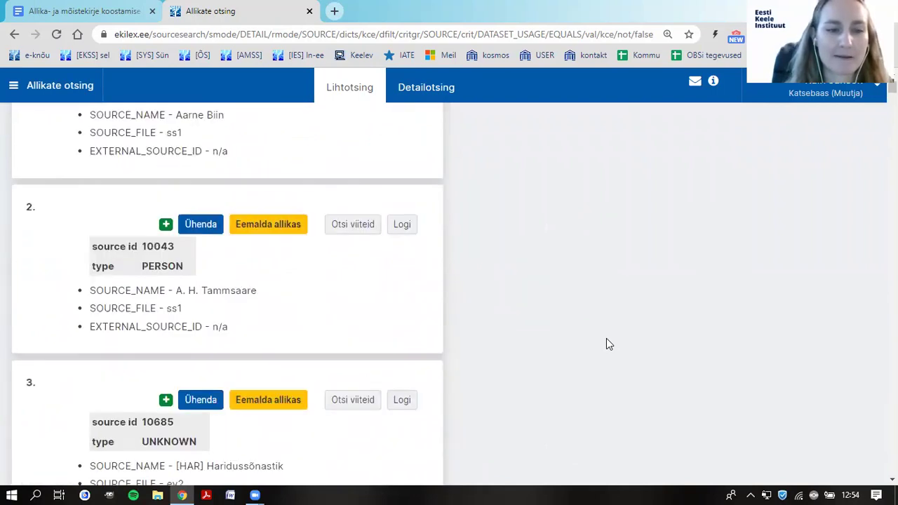
scroll(608, 344, up, 3)
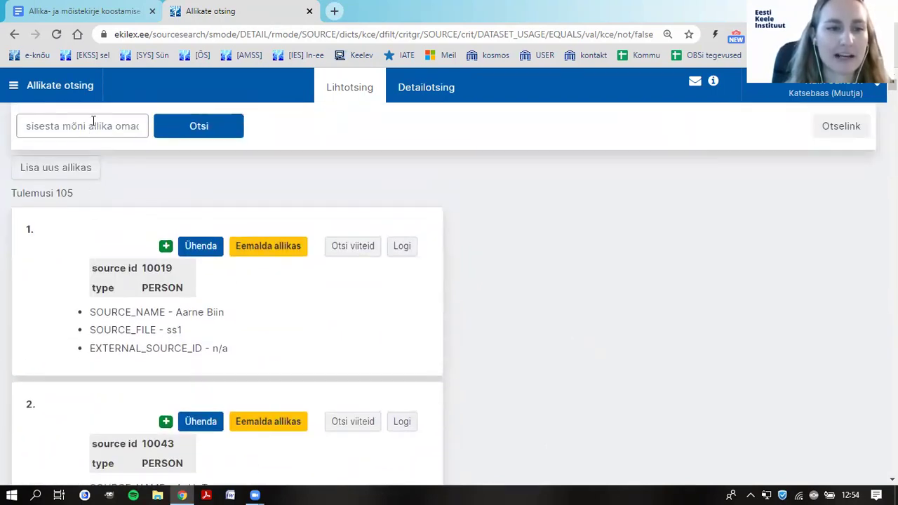
Search the sources for ÕS-2018 with the simple search.
click(92, 122)
text(õs)
key(Down)
key(Down)
key(Return)
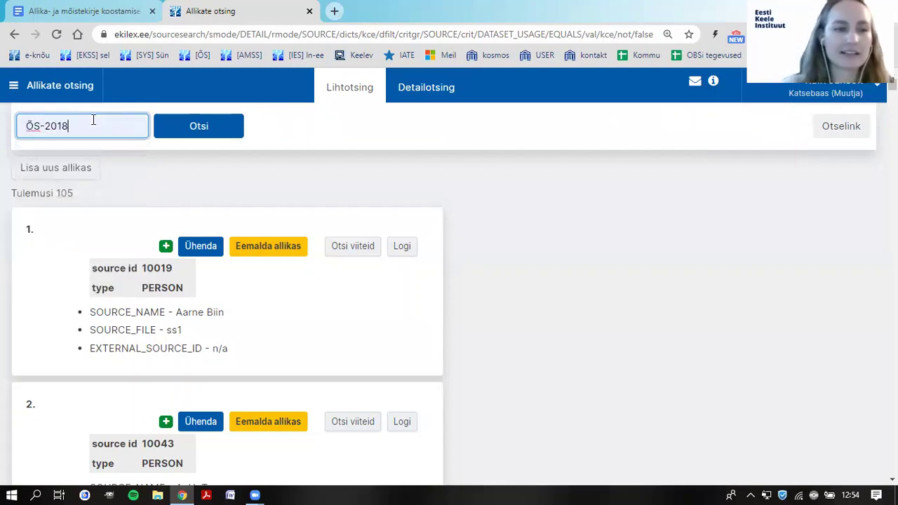
click(215, 128)
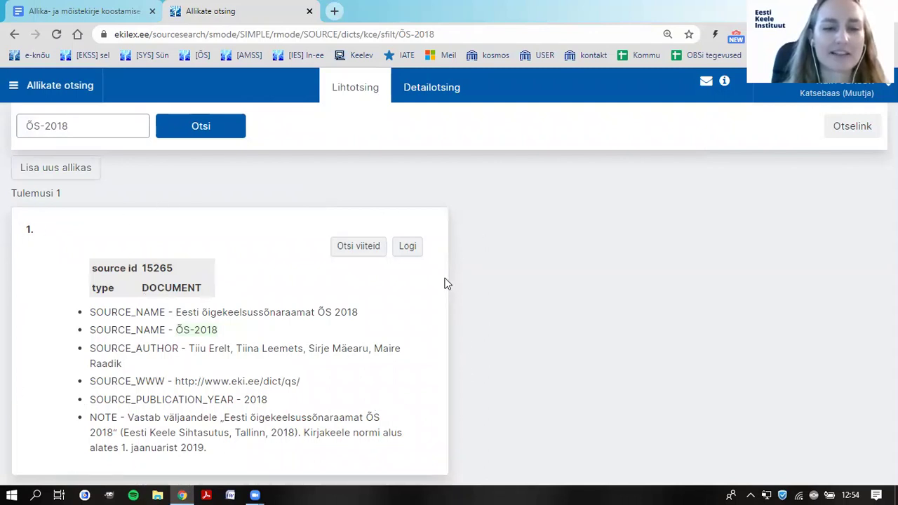
View the change log of the ÕS-2018 source from its newest to its oldest entry and close it.
click(407, 246)
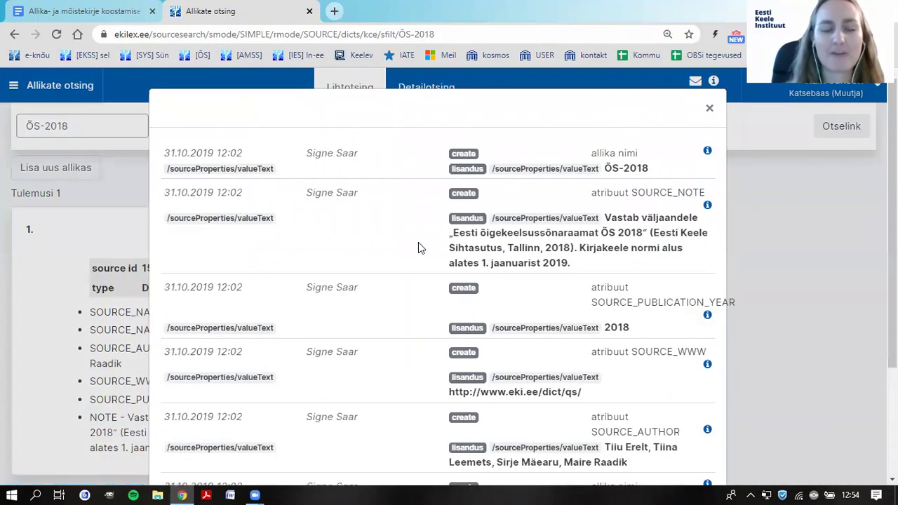
scroll(421, 233, down, 3)
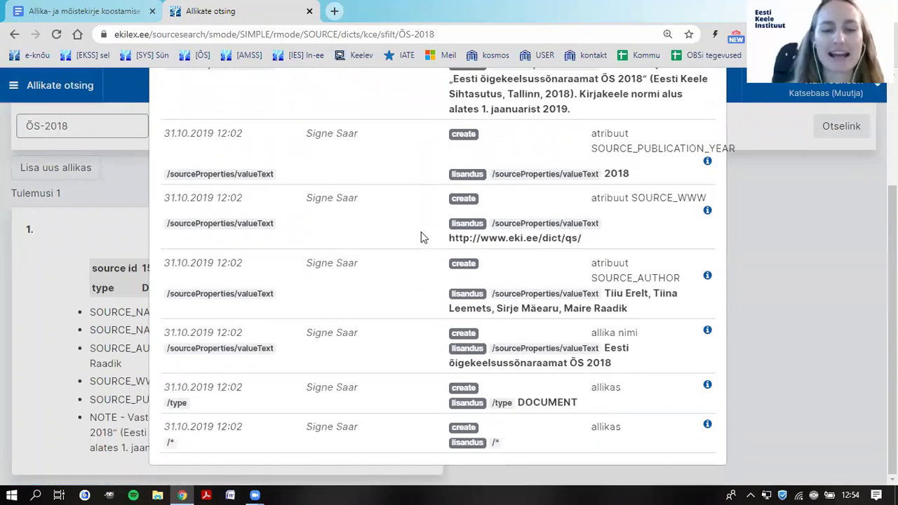
scroll(421, 235, up, 3)
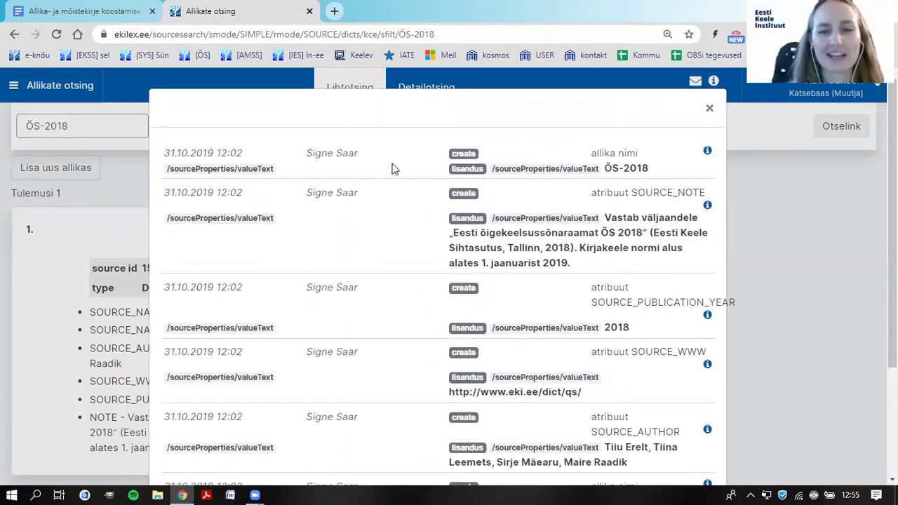
scroll(392, 170, down, 3)
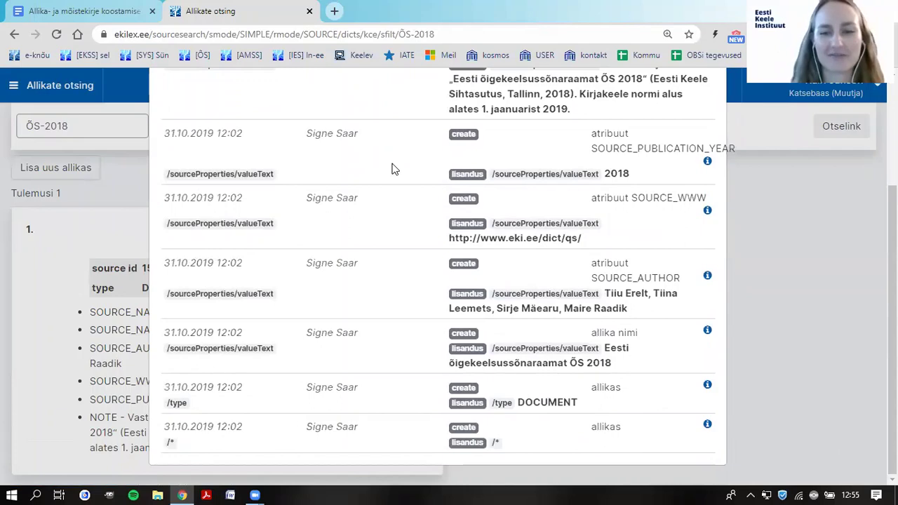
scroll(393, 169, up, 3)
scroll(391, 167, down, 3)
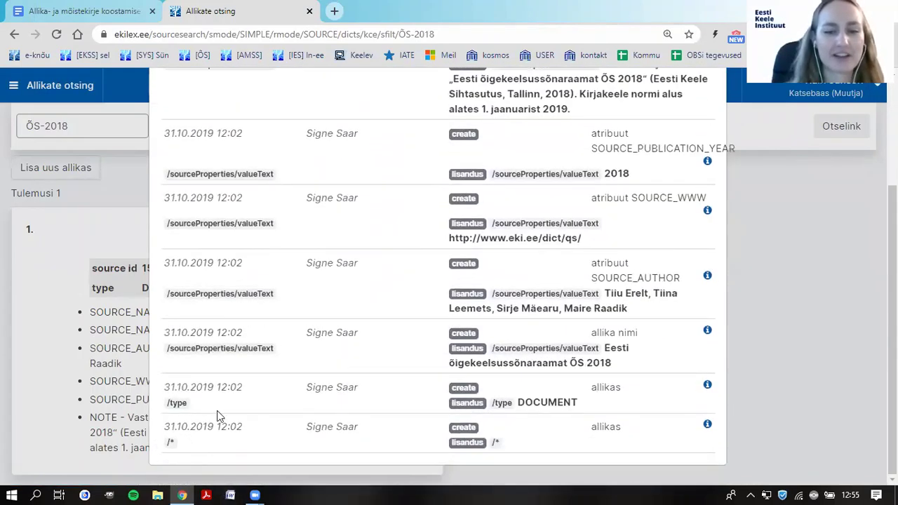
scroll(352, 333, up, 3)
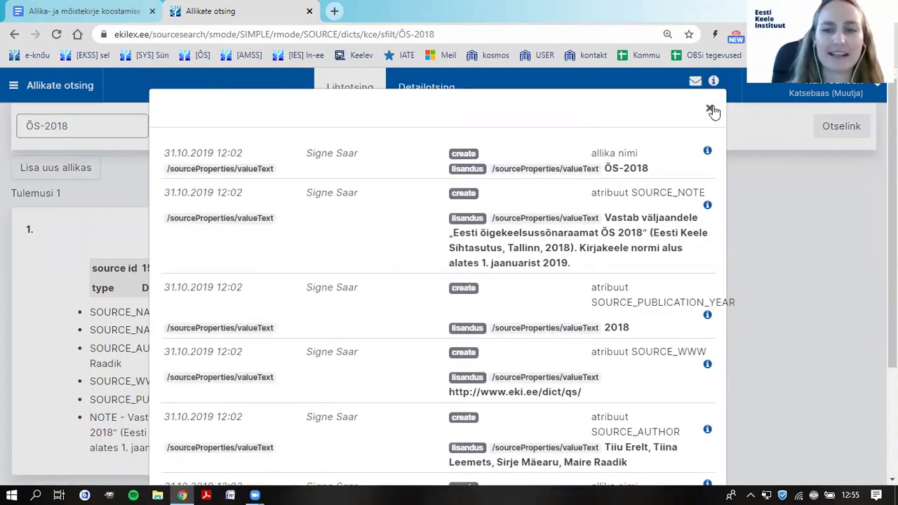
click(710, 111)
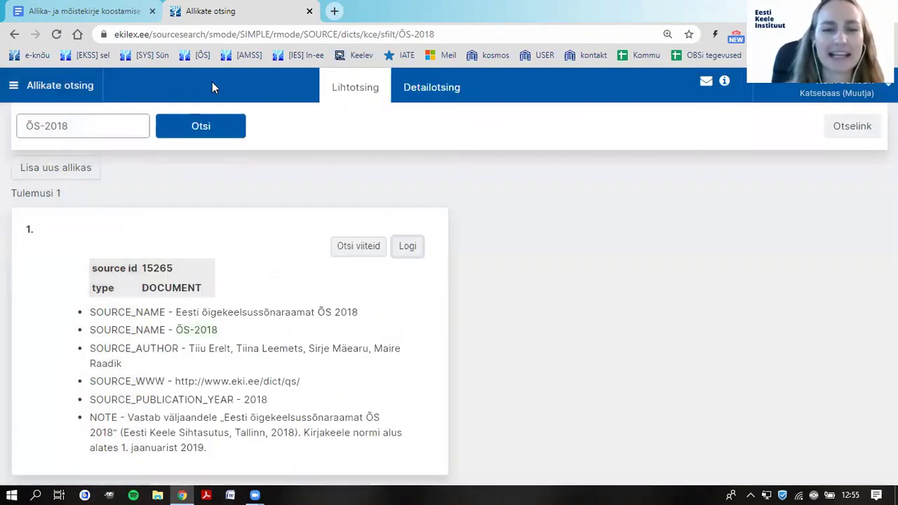
Go to the Terminoloogid view and search for the term ükssarvik in the selected dictionary.
click(23, 95)
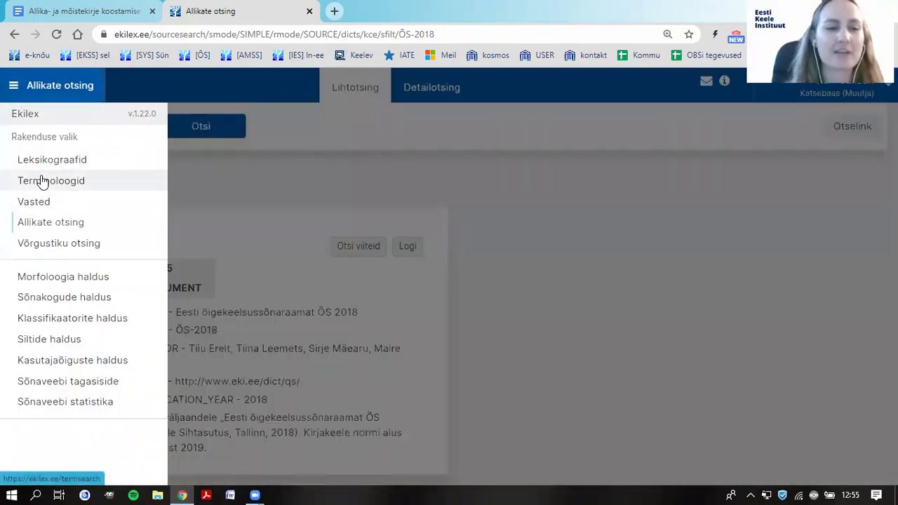
click(40, 179)
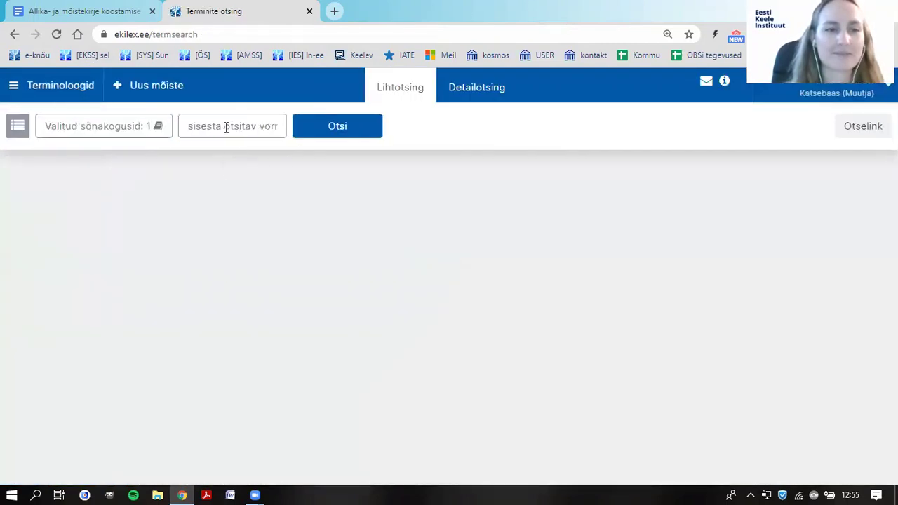
click(226, 127)
text(ü)
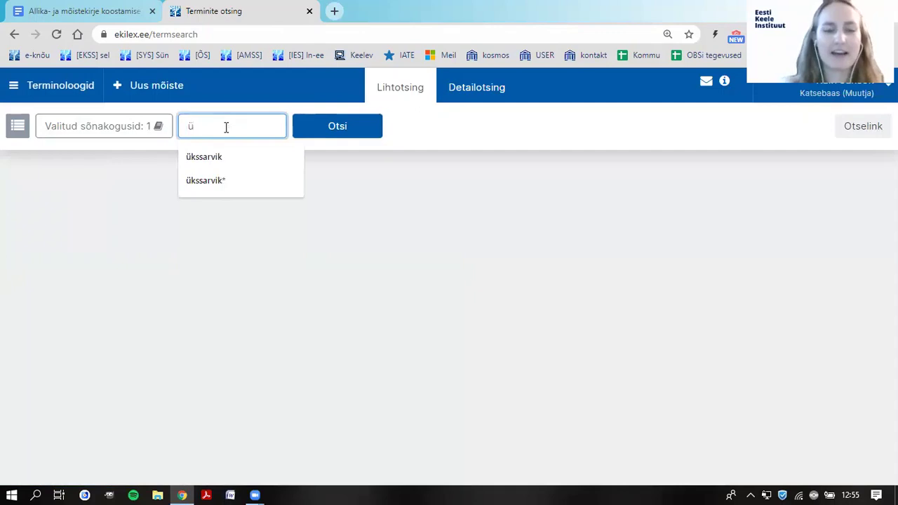
key(Down)
key(Return)
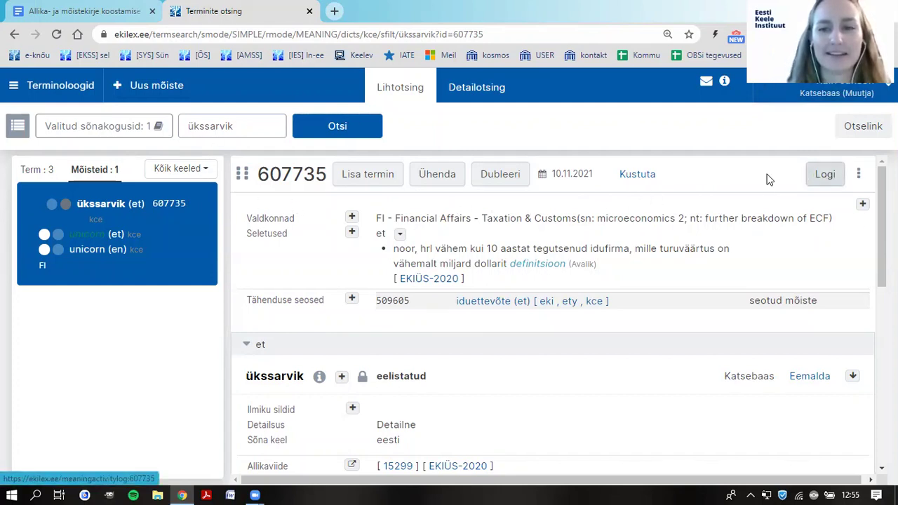
Open the change log of the ükssarvik concept and look through it down to its oldest entry.
drag(257, 175, 328, 177)
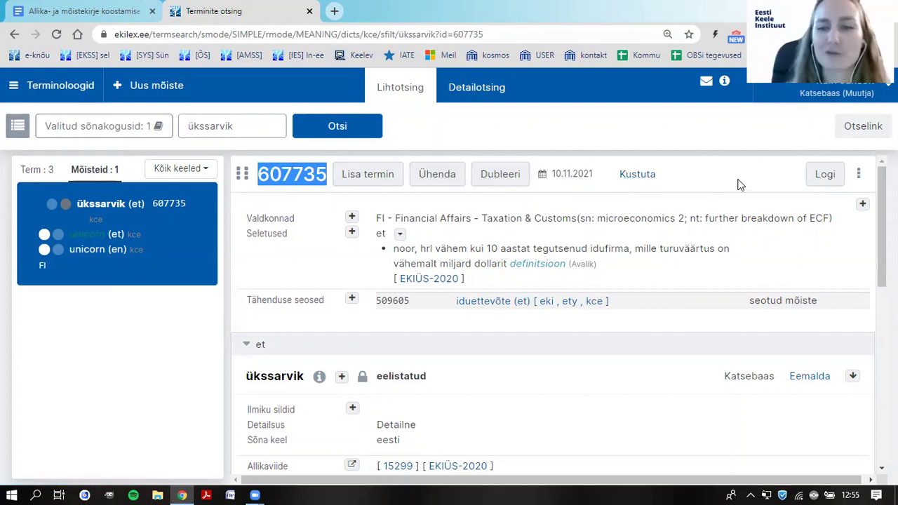
click(823, 178)
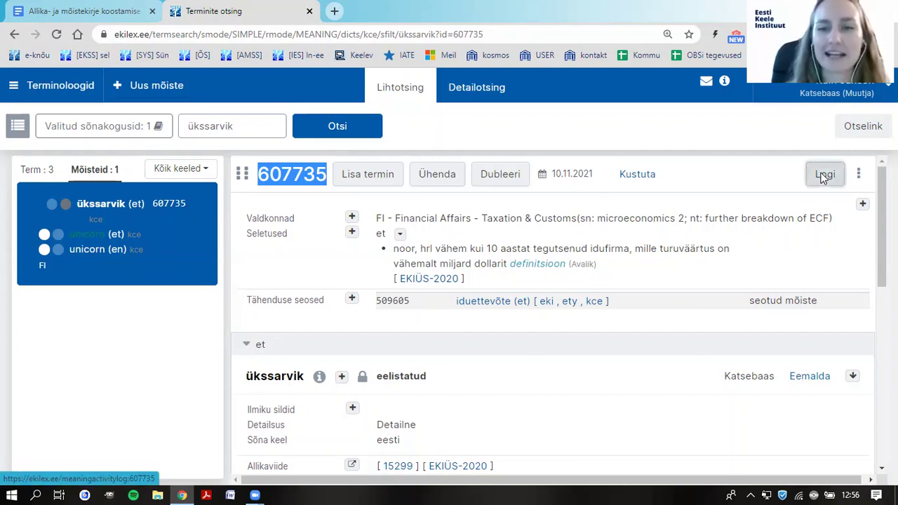
scroll(469, 179, down, 12)
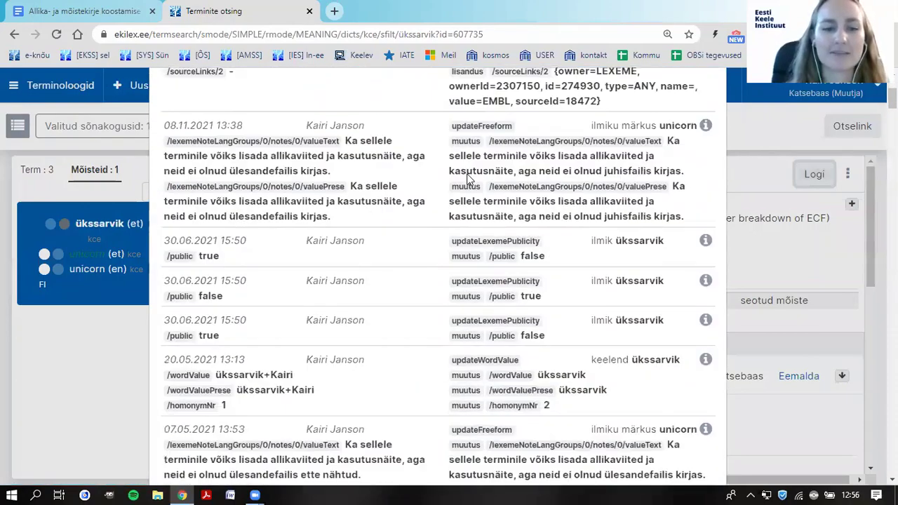
scroll(481, 170, down, 15)
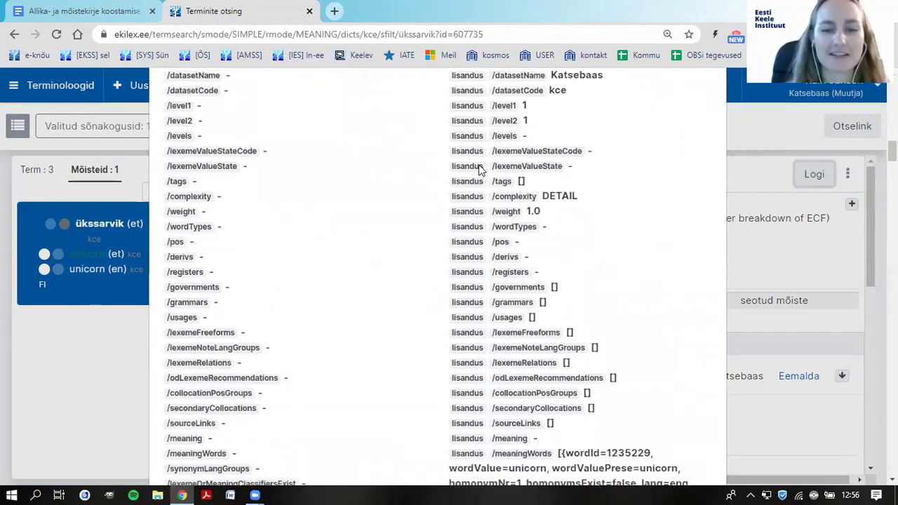
scroll(483, 198, down, 15)
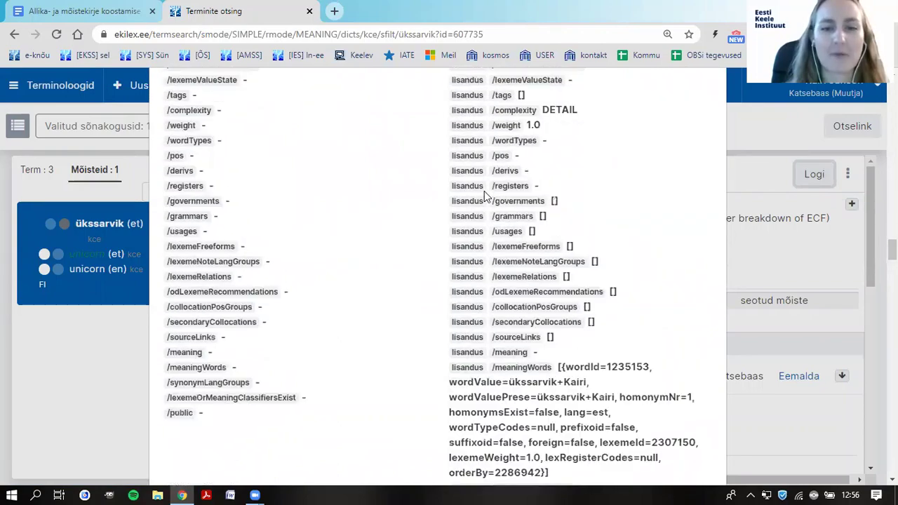
scroll(484, 197, down, 15)
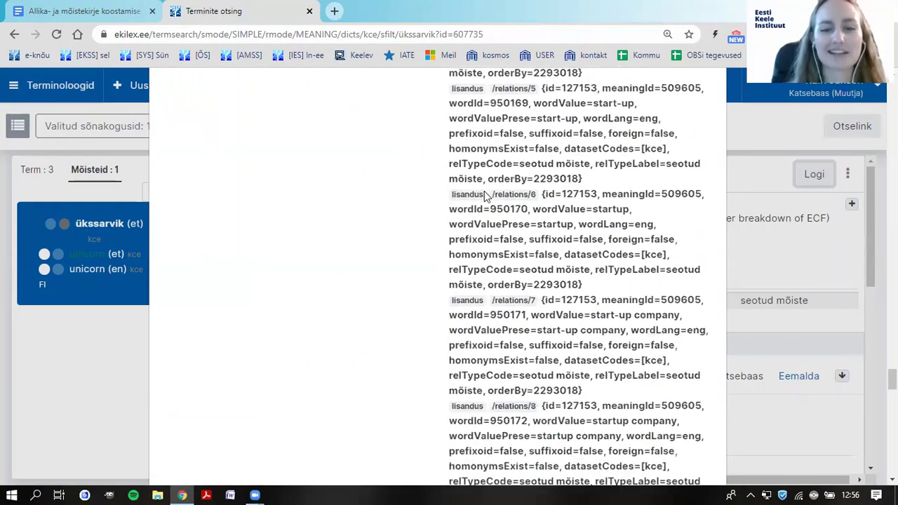
scroll(482, 202, down, 3)
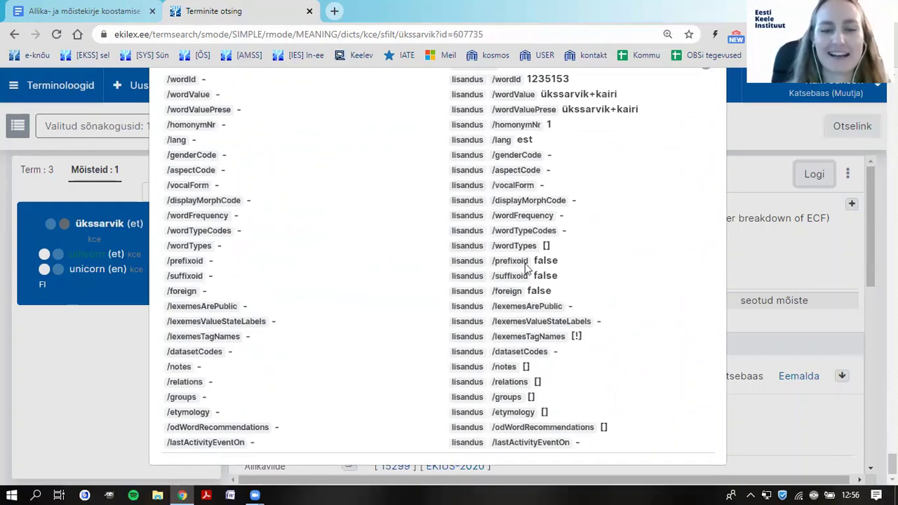
Review the ükssarvik concept's change log from its oldest entry back to its newest and close it.
scroll(510, 279, up, 2)
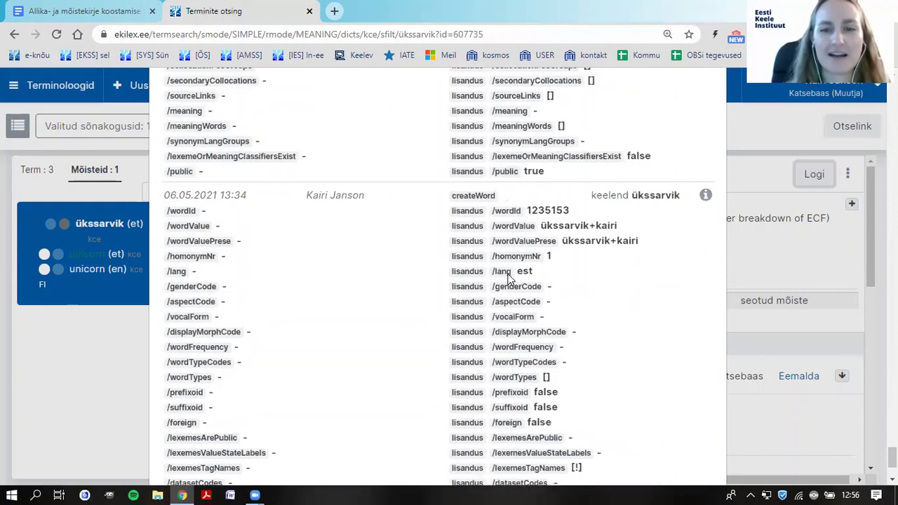
scroll(500, 234, up, 2)
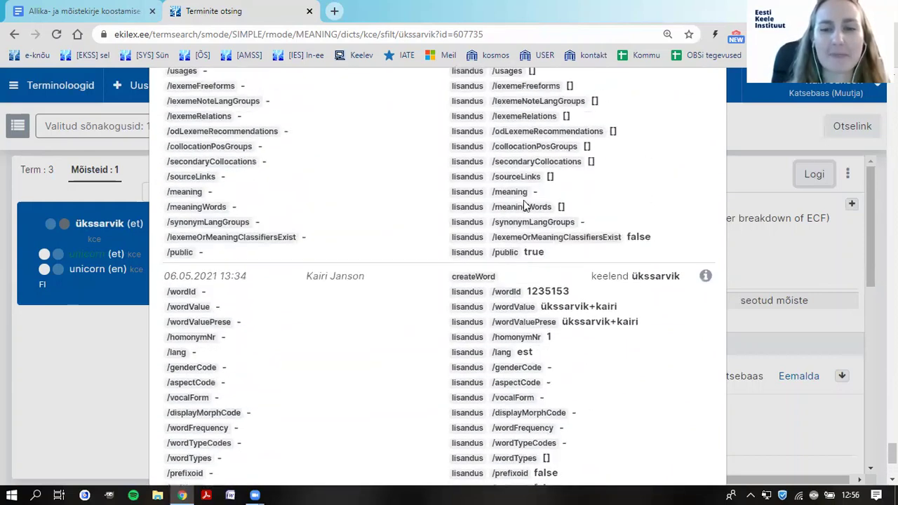
scroll(519, 209, up, 8)
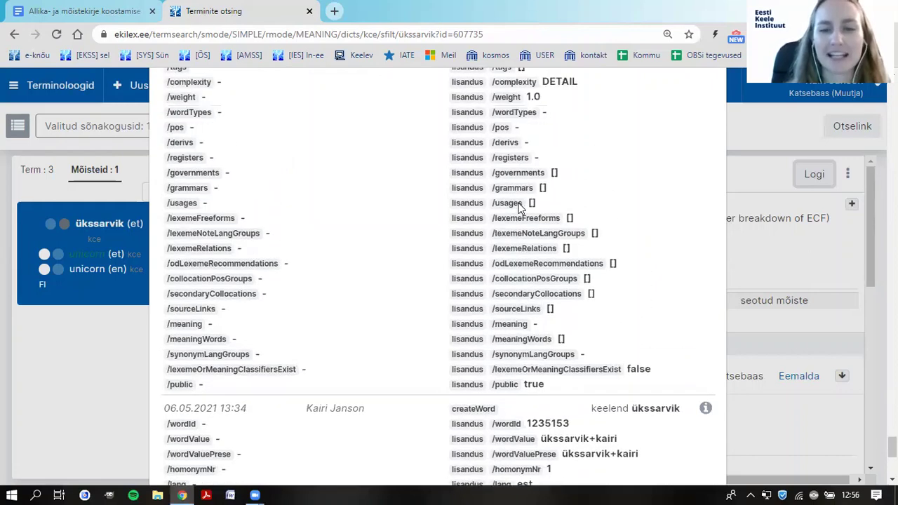
scroll(520, 219, up, 2)
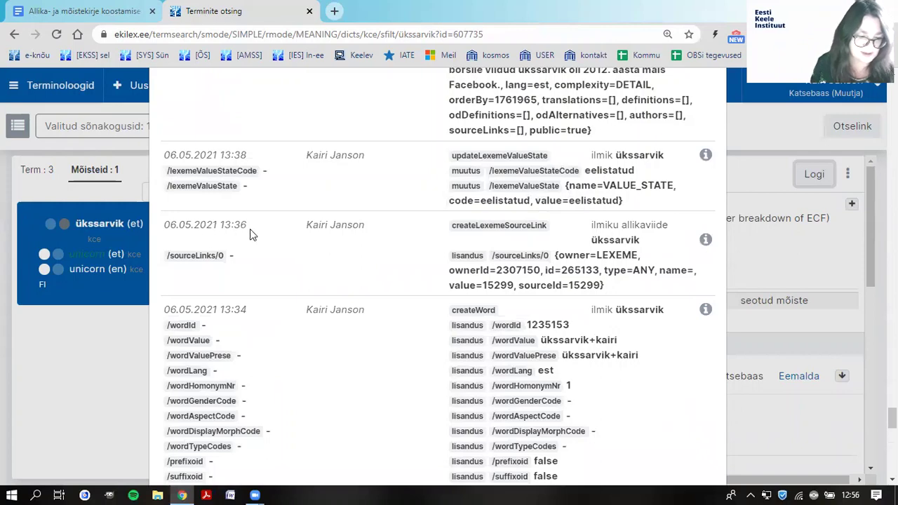
scroll(354, 233, up, 2)
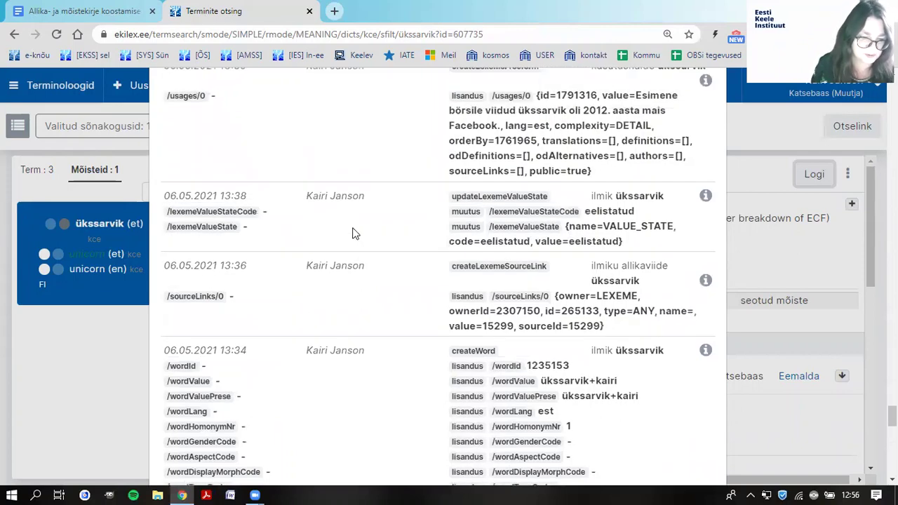
scroll(355, 233, down, 2)
scroll(354, 233, up, 1)
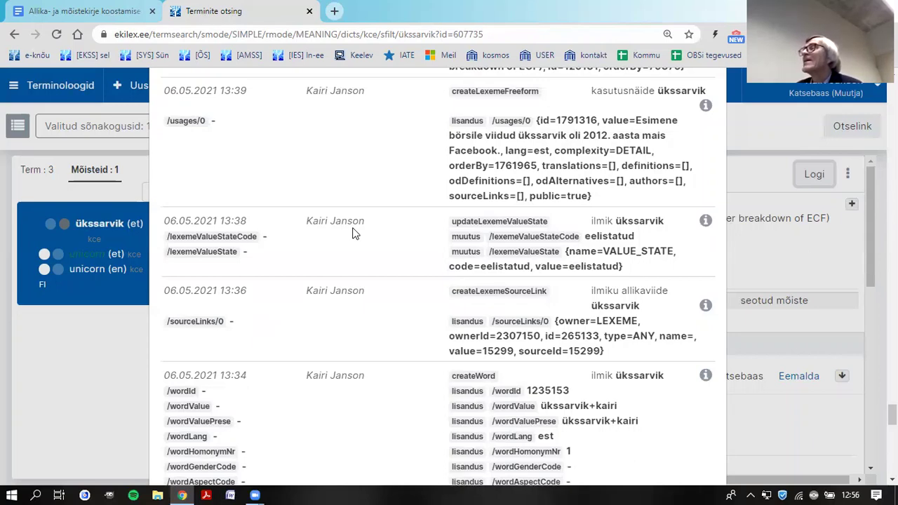
scroll(353, 234, up, 5)
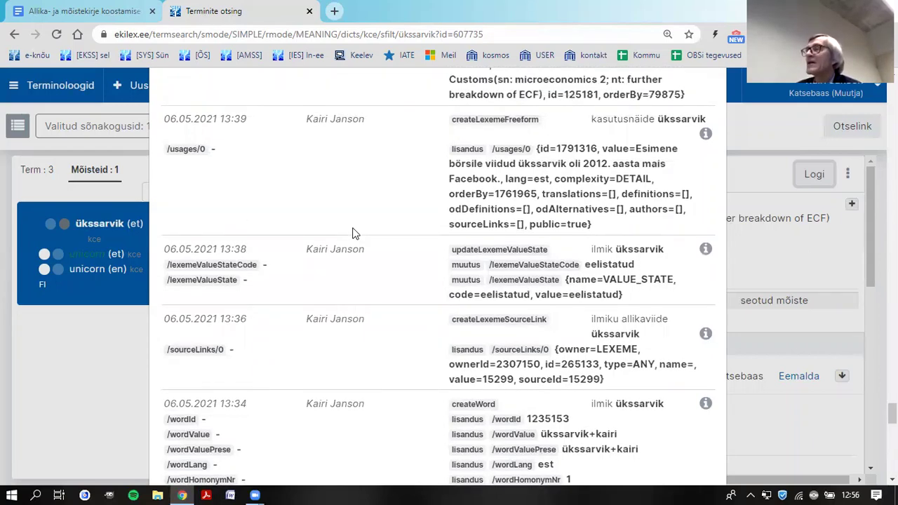
scroll(353, 233, up, 3)
scroll(353, 234, up, 10)
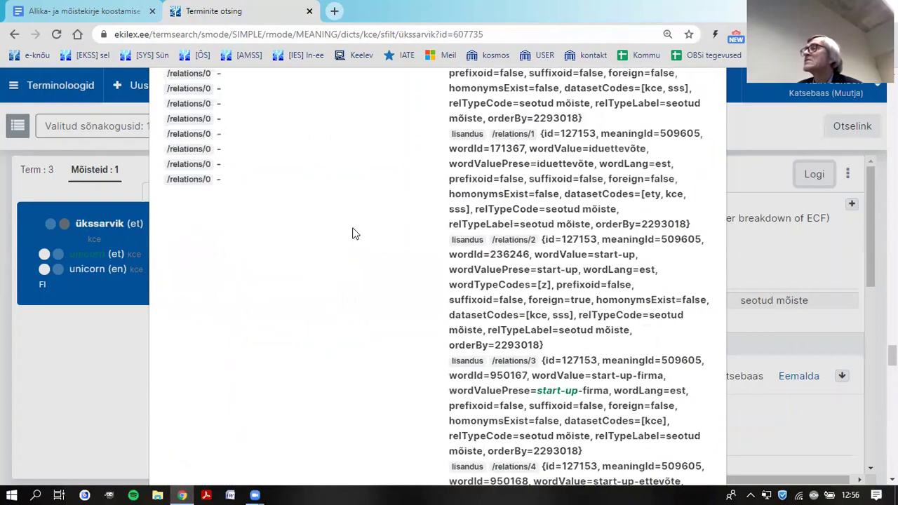
scroll(353, 234, up, 20)
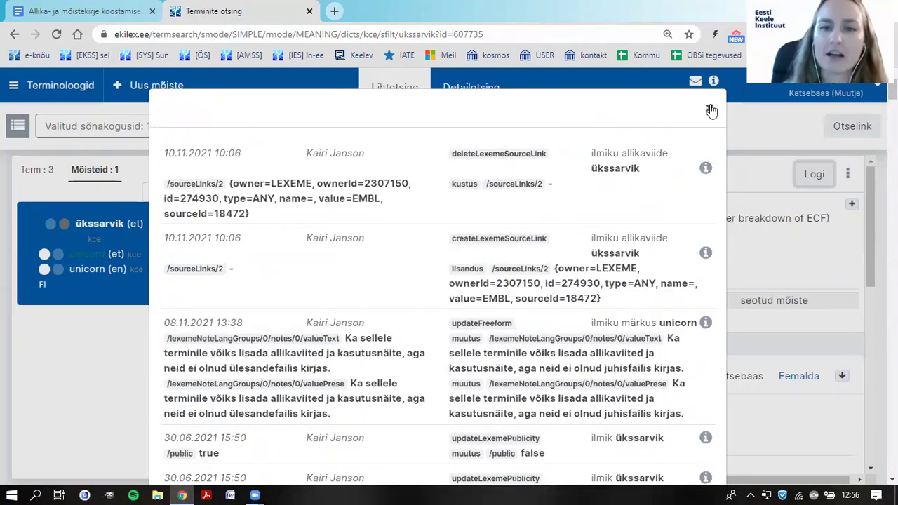
click(710, 108)
click(94, 358)
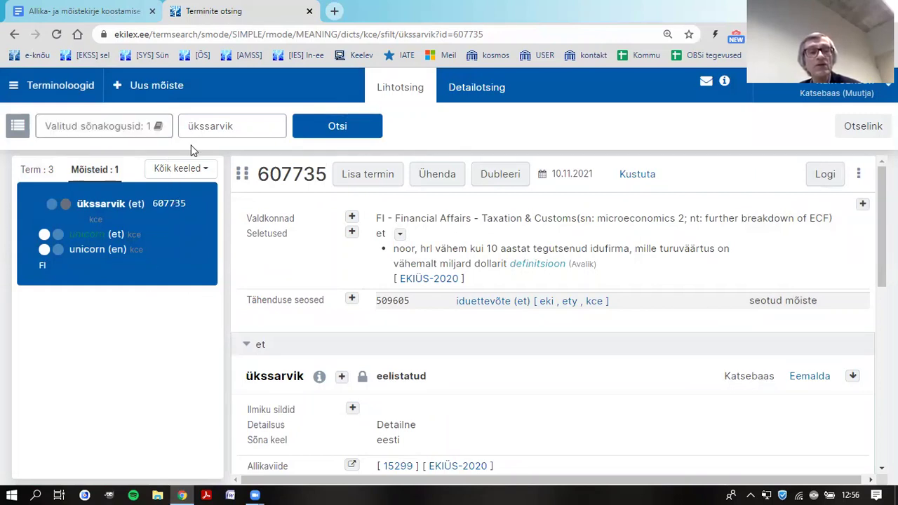
Go to the source search view, Allikate otsing.
click(64, 86)
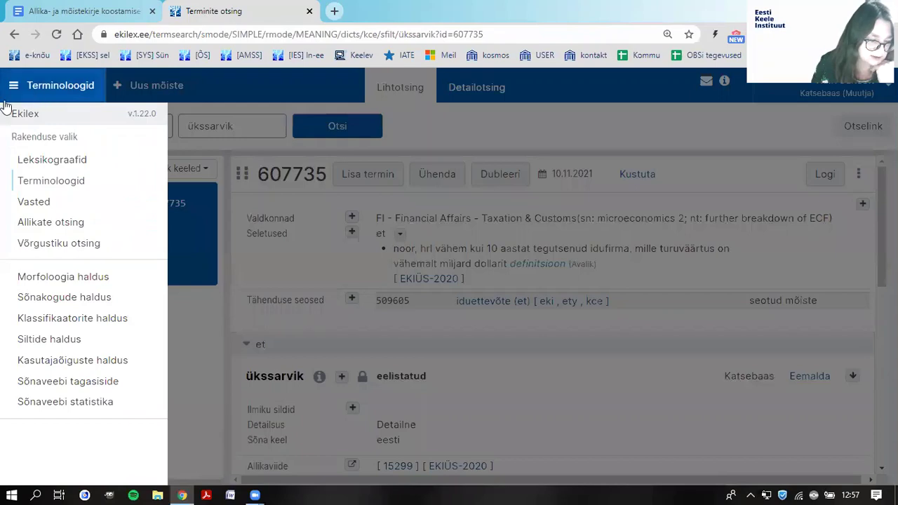
click(6, 105)
click(74, 87)
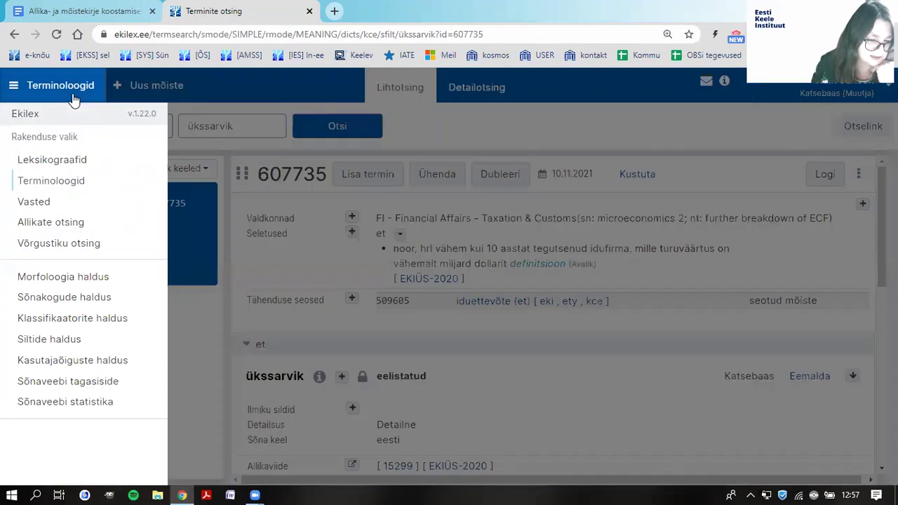
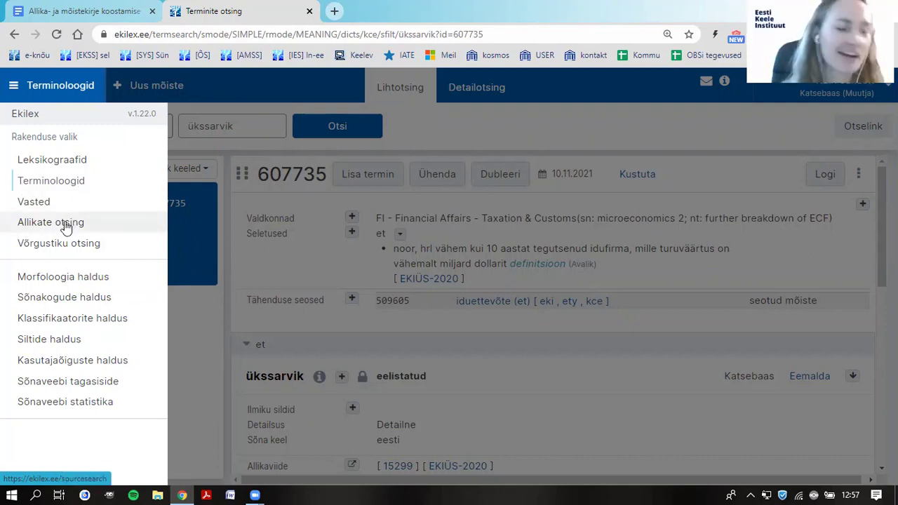
click(42, 224)
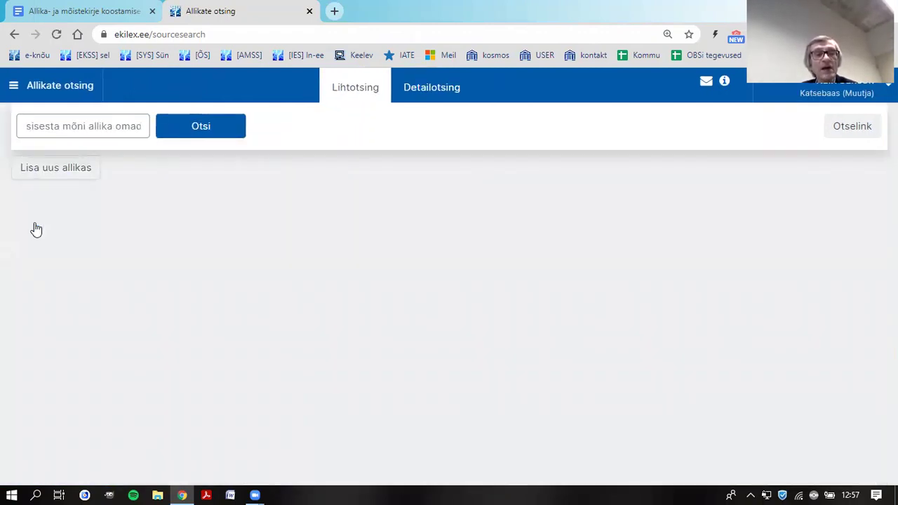
Switch to the Google Docs document Allika- ja mõistekirje koostamise alusmaterjal and copy its sharing link.
click(77, 16)
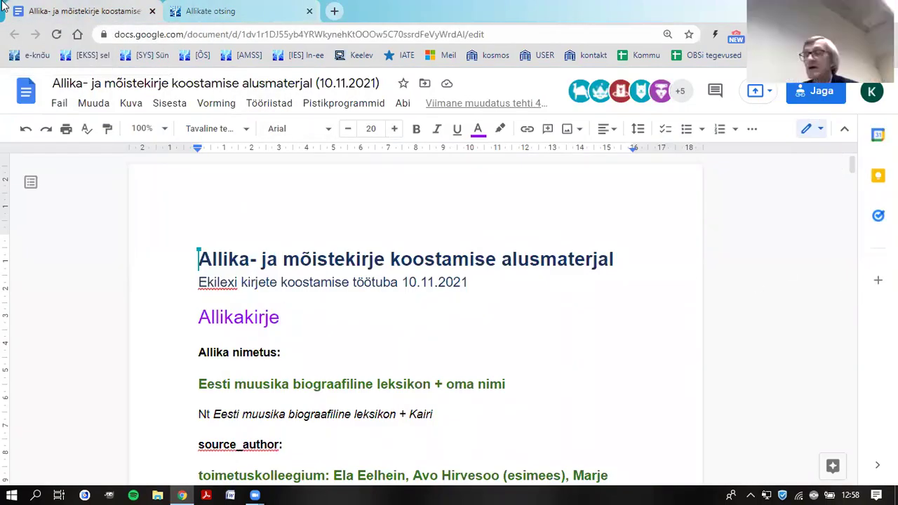
click(807, 90)
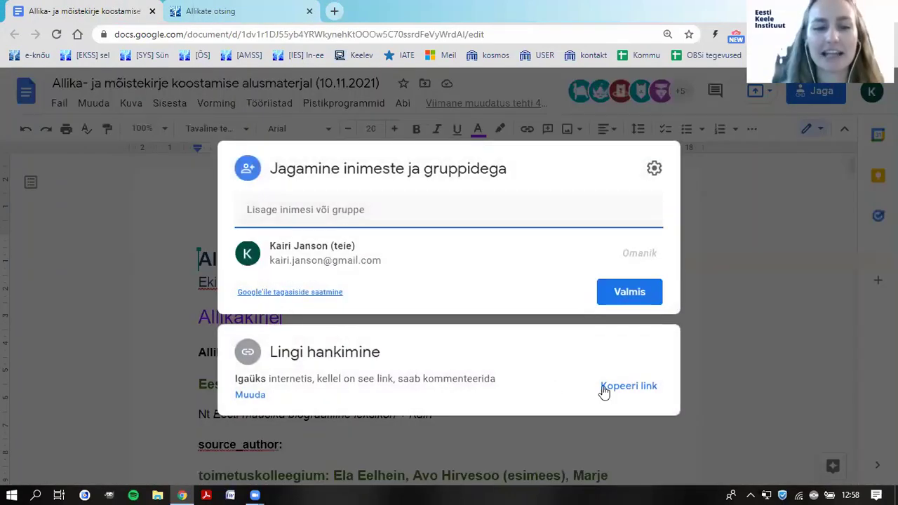
click(629, 387)
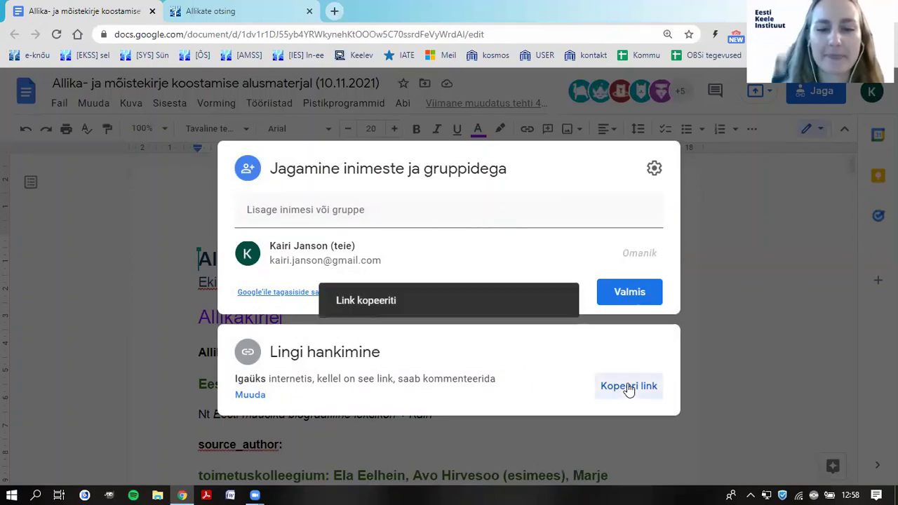
click(791, 373)
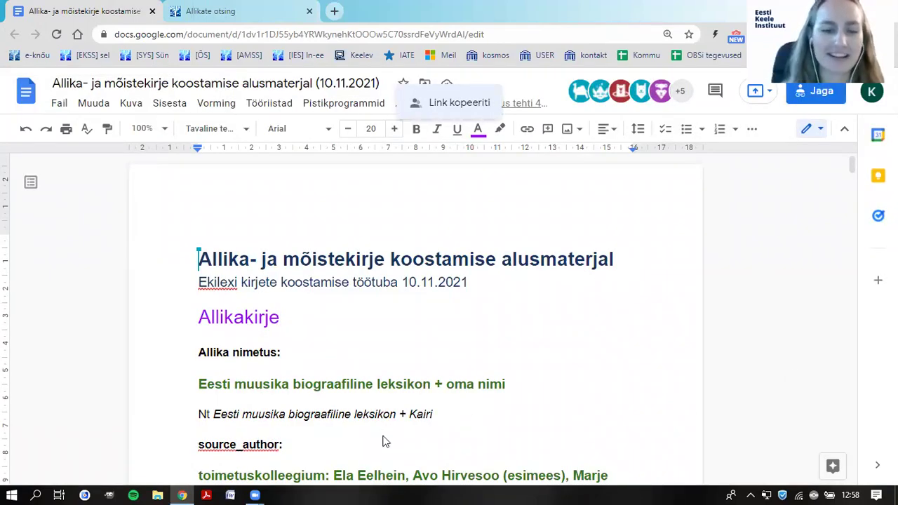
mouse_move(255, 494)
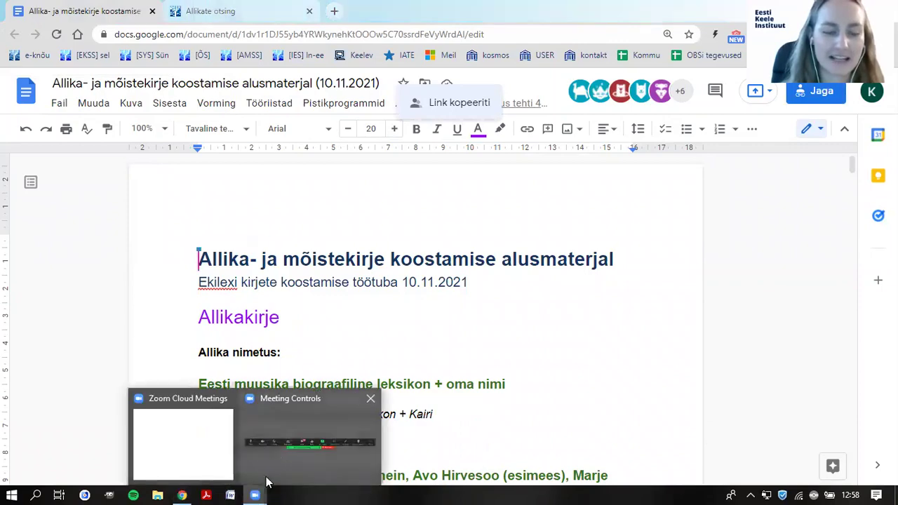
click(211, 429)
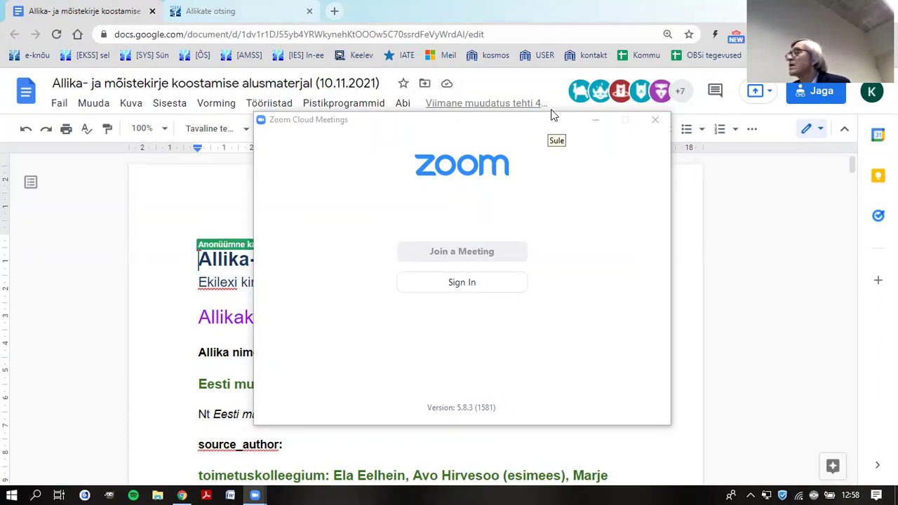
click(596, 122)
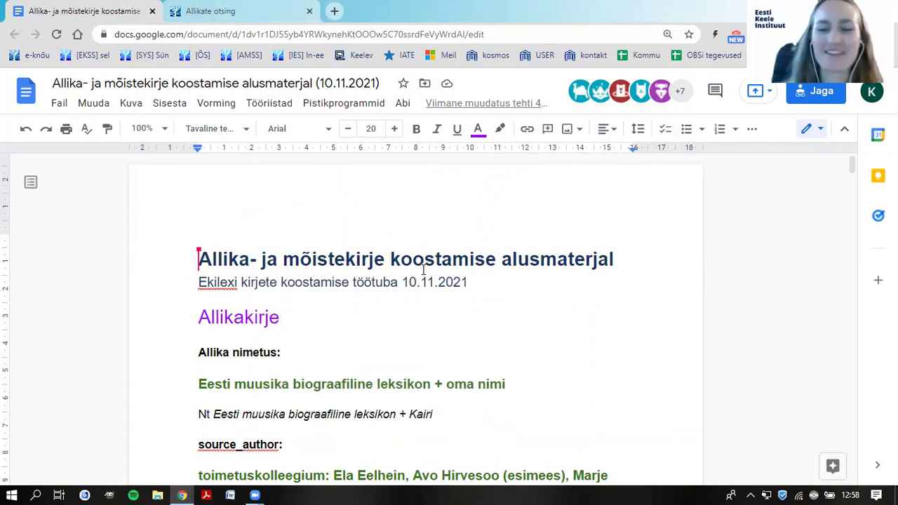
Alternate between the Google Docs base material and the Ekilex source search, finishing on the source search.
scroll(417, 260, down, 1)
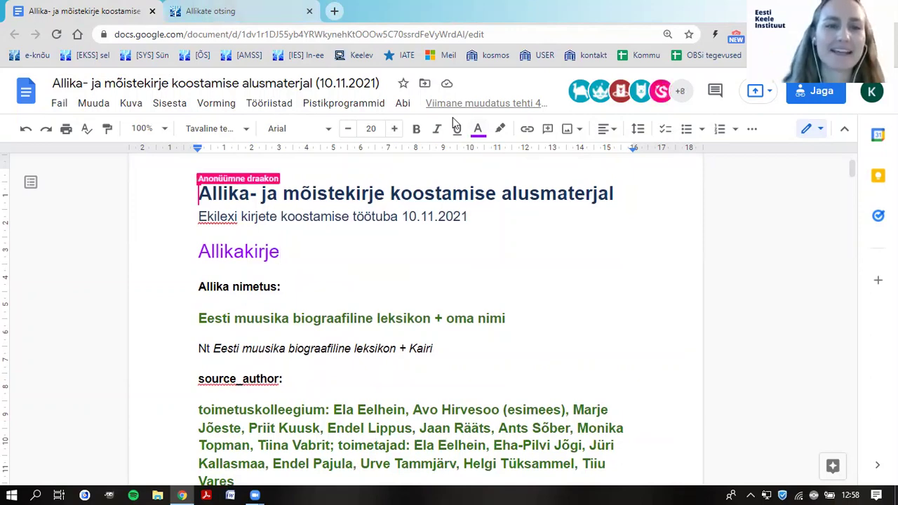
key(ctrl+Tab)
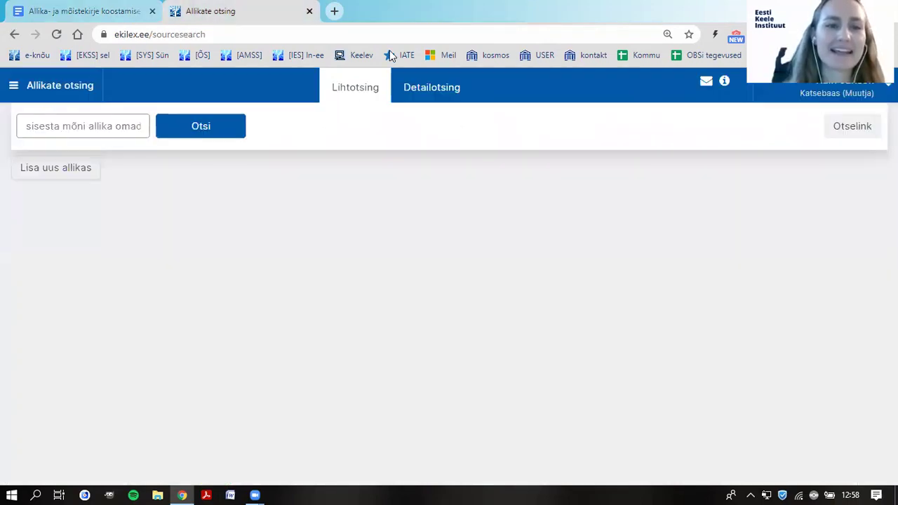
click(48, 15)
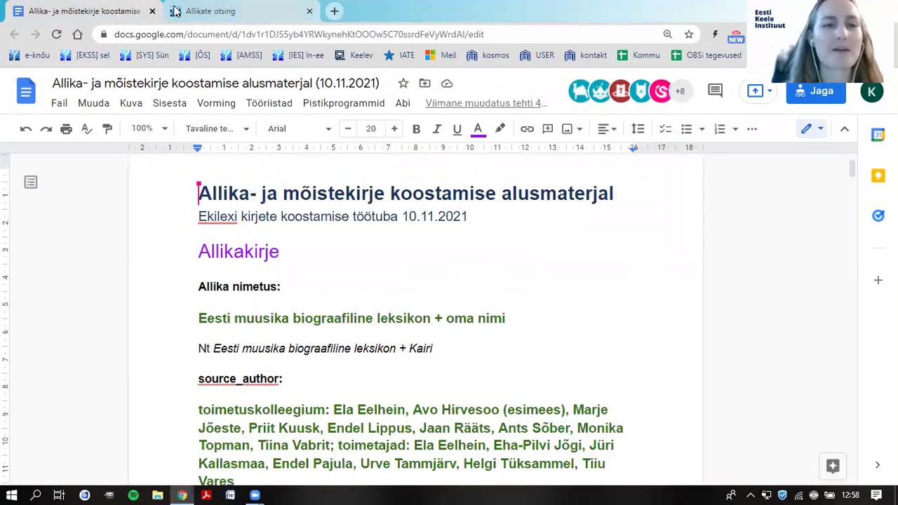
click(176, 11)
click(73, 16)
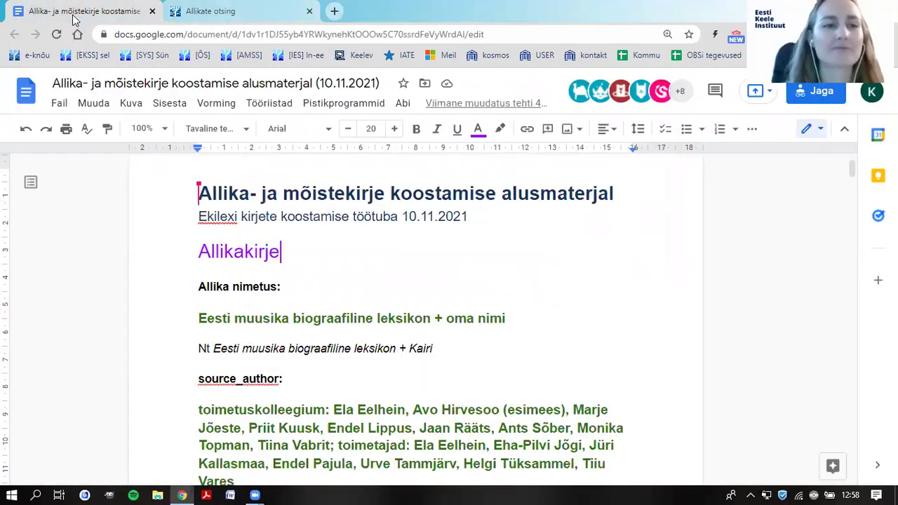
click(175, 13)
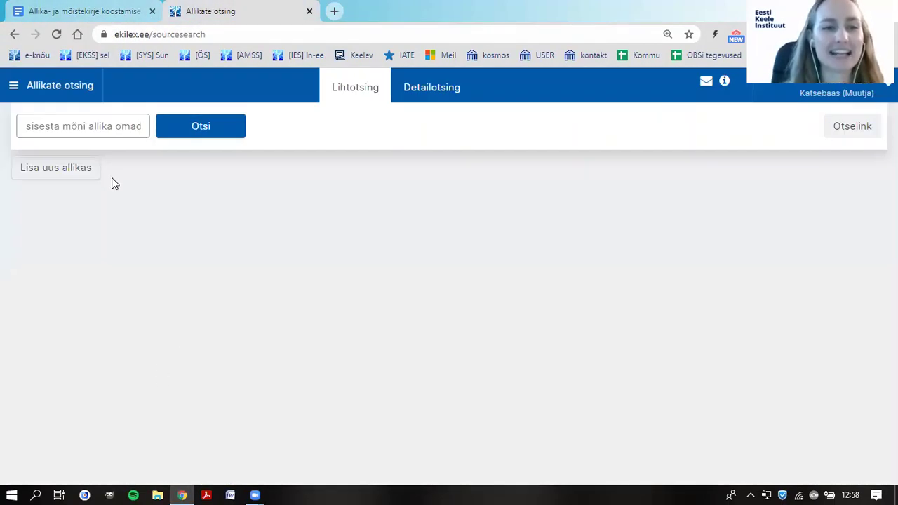
Return to the base material document in Google Docs and look through it before going back to its beginning.
click(74, 14)
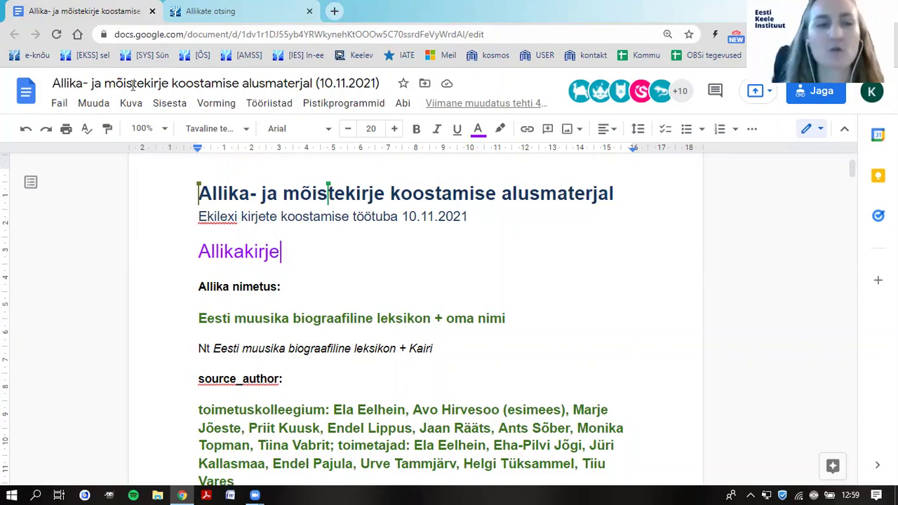
scroll(328, 221, down, 10)
scroll(329, 221, down, 4)
scroll(323, 228, up, 14)
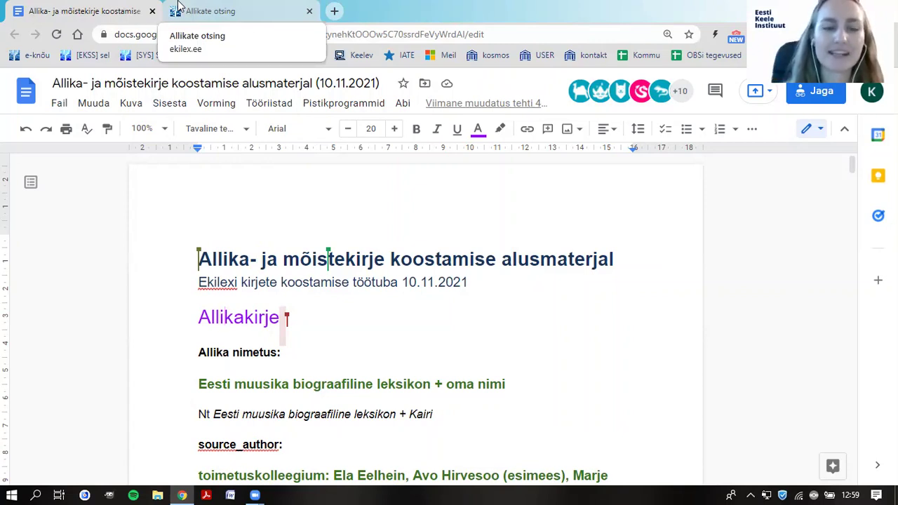
Switch to the Ekilex source search and search the sources for EMBL.
click(178, 9)
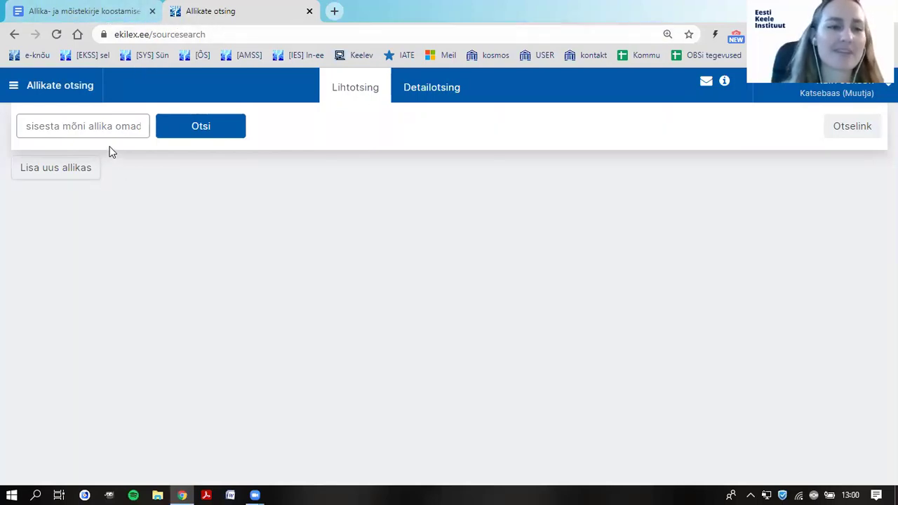
click(99, 121)
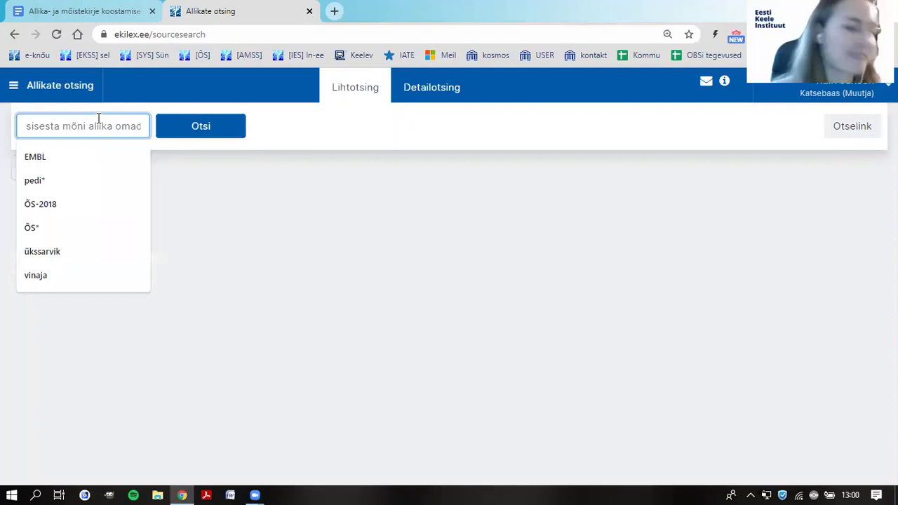
click(126, 12)
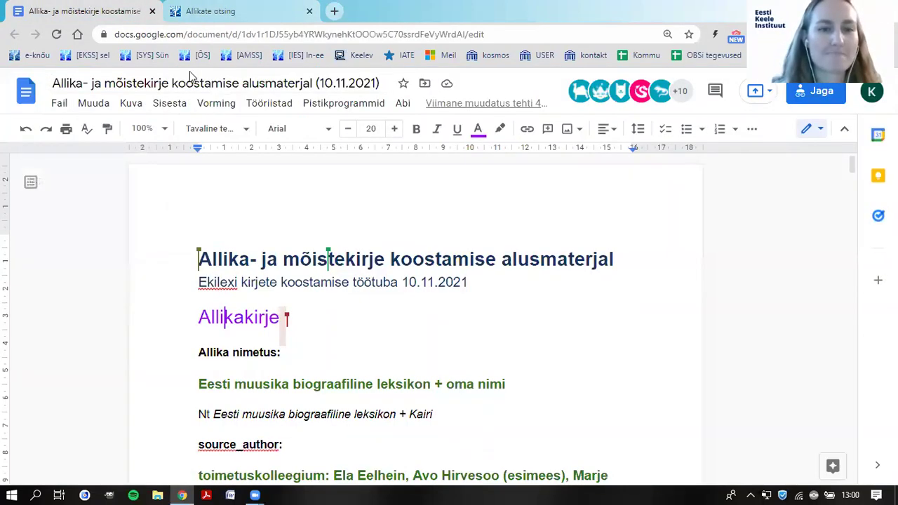
click(181, 13)
text(EMBL)
key(Return)
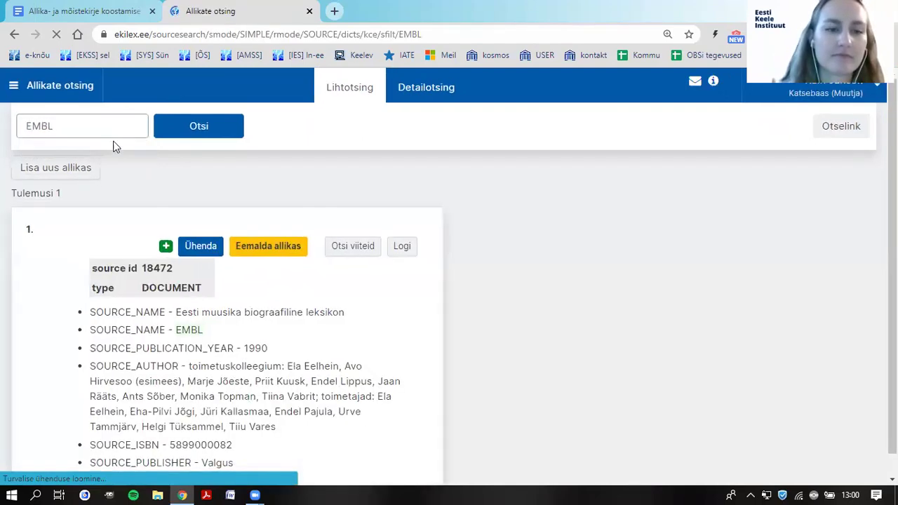
Examine the EMBL source entry's attributes: names, publication year, author, ISBN, publisher and publication place.
scroll(529, 242, down, 1)
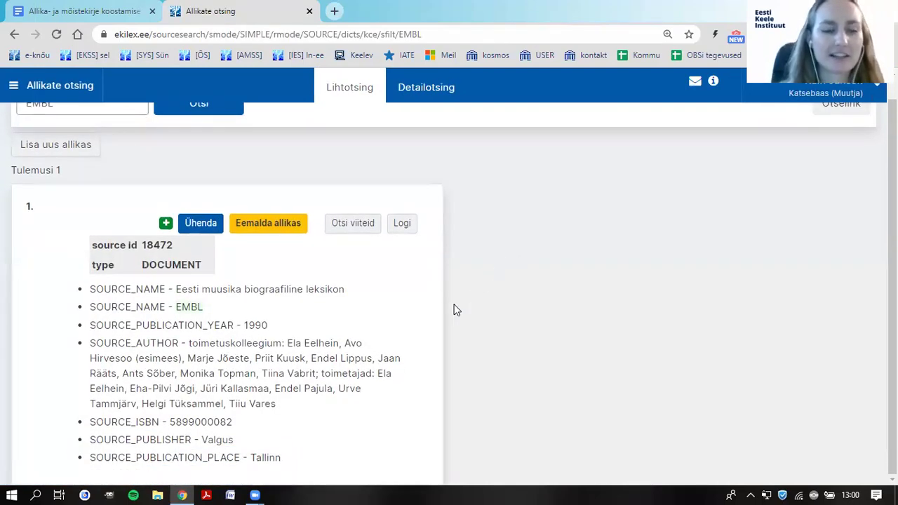
mouse_move(265, 443)
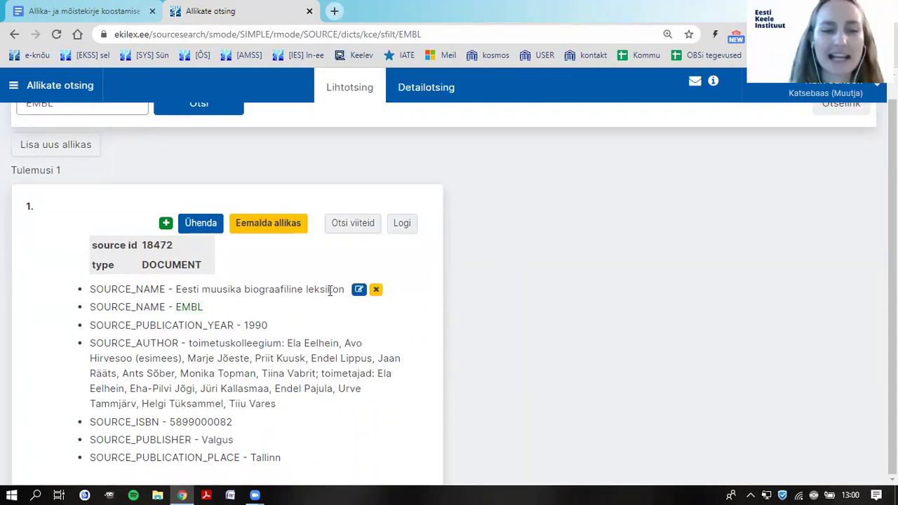
mouse_move(148, 322)
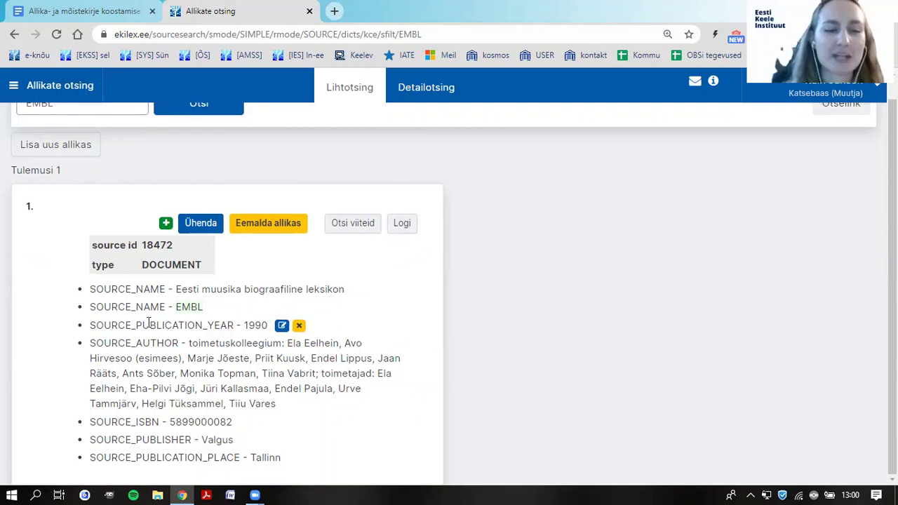
mouse_move(169, 307)
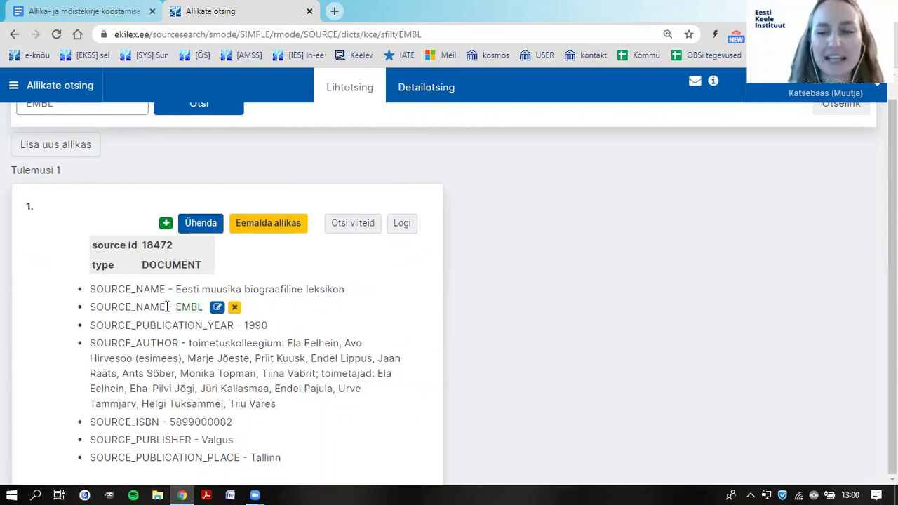
mouse_move(106, 294)
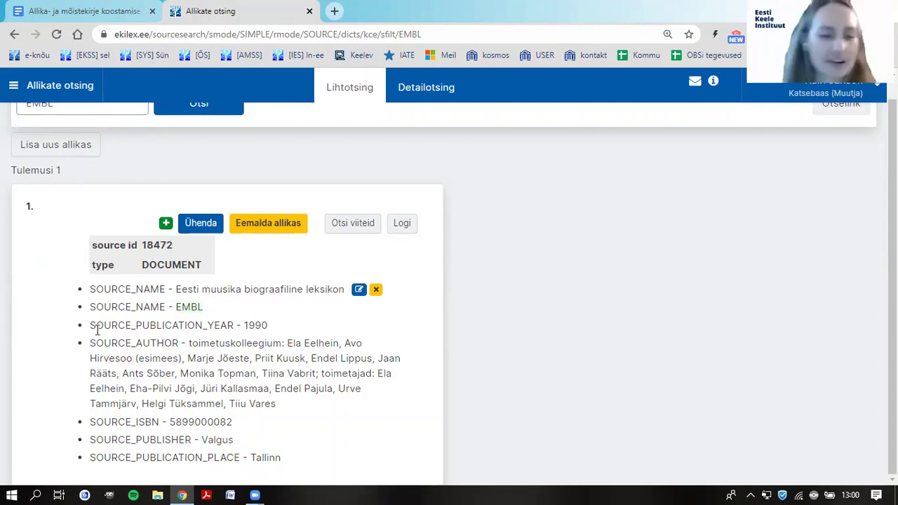
mouse_move(143, 457)
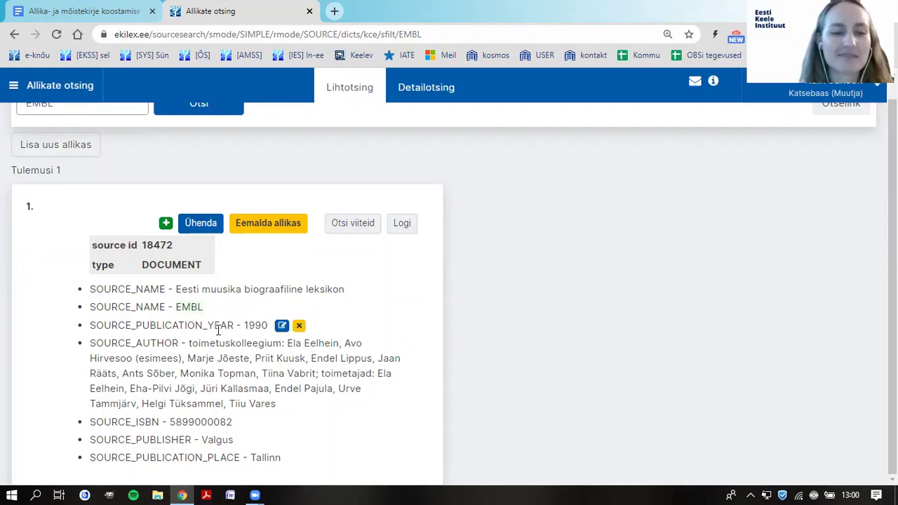
mouse_move(205, 342)
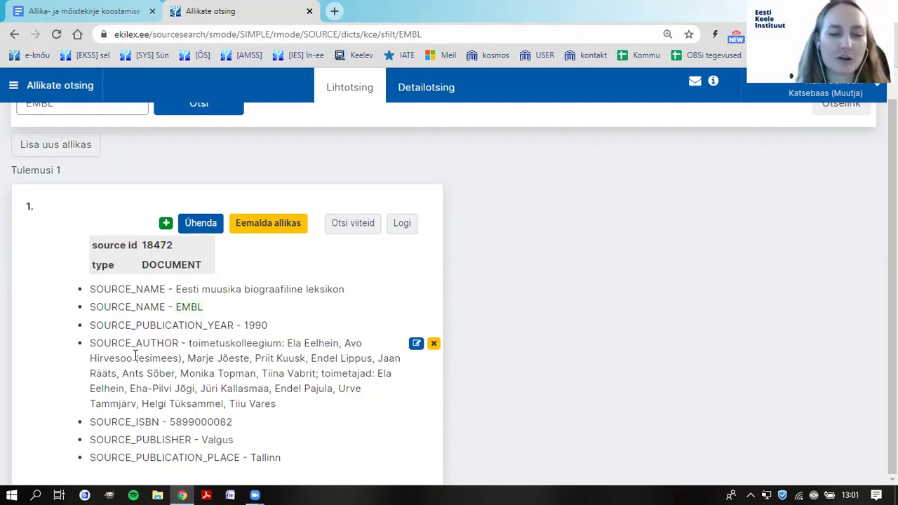
double_click(145, 425)
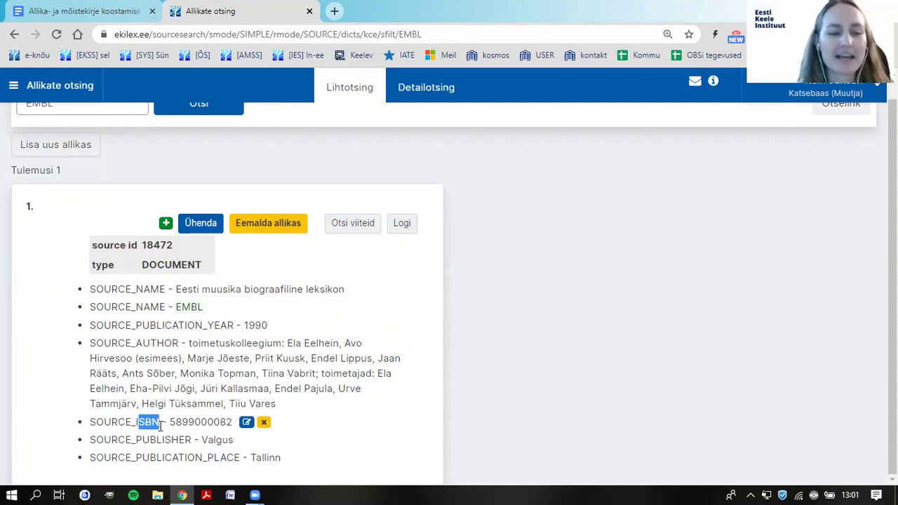
click(107, 425)
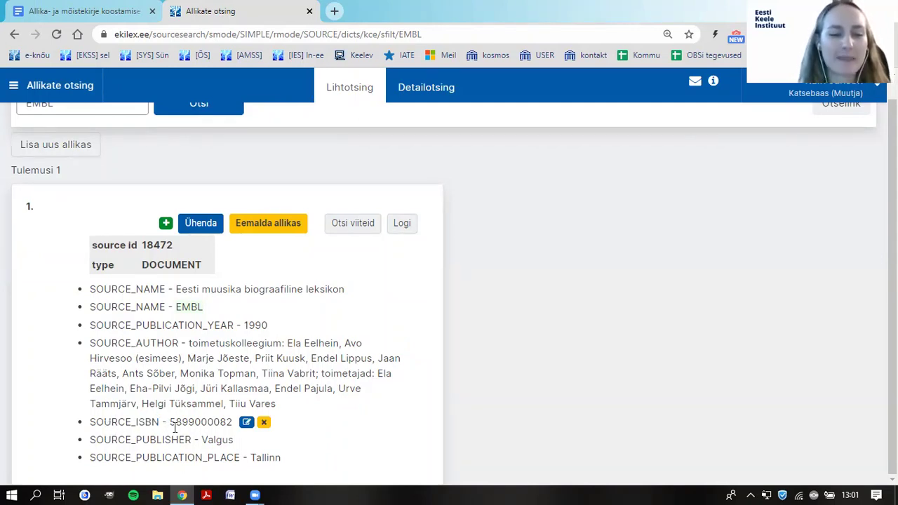
double_click(196, 439)
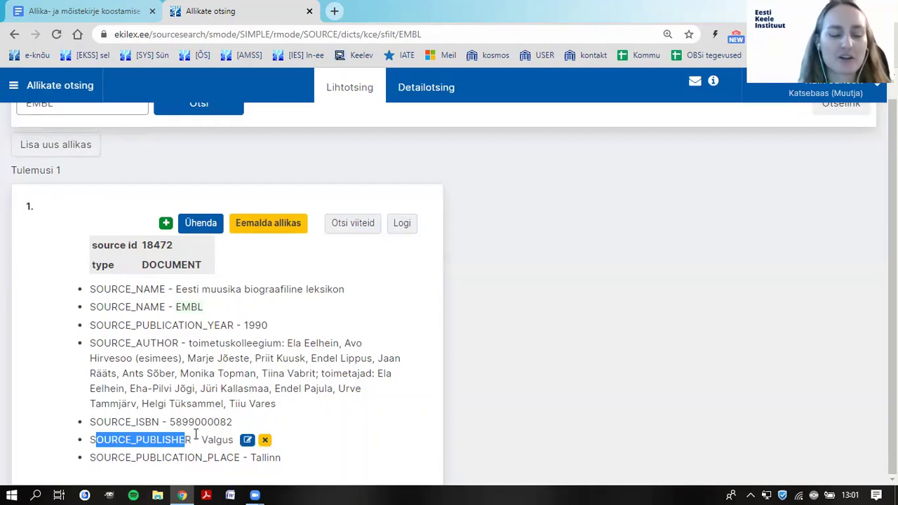
drag(203, 439, 234, 441)
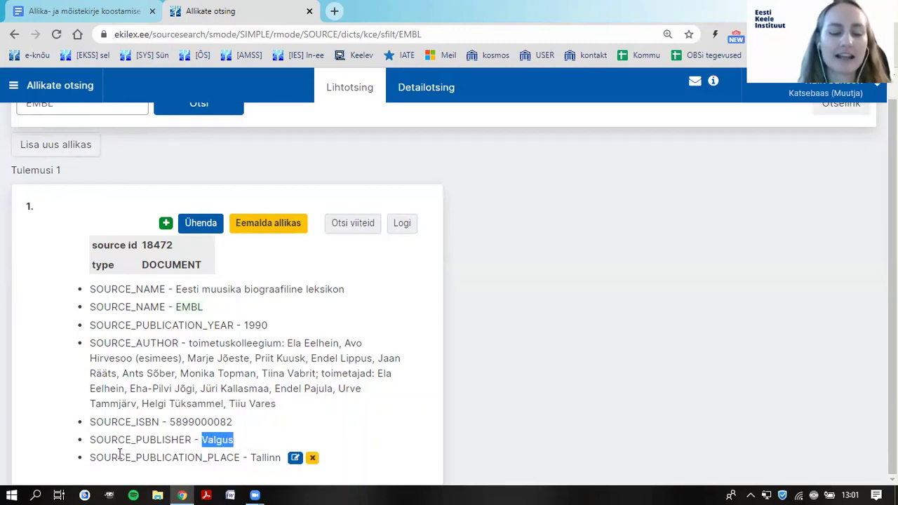
drag(91, 457, 252, 460)
drag(252, 458, 282, 457)
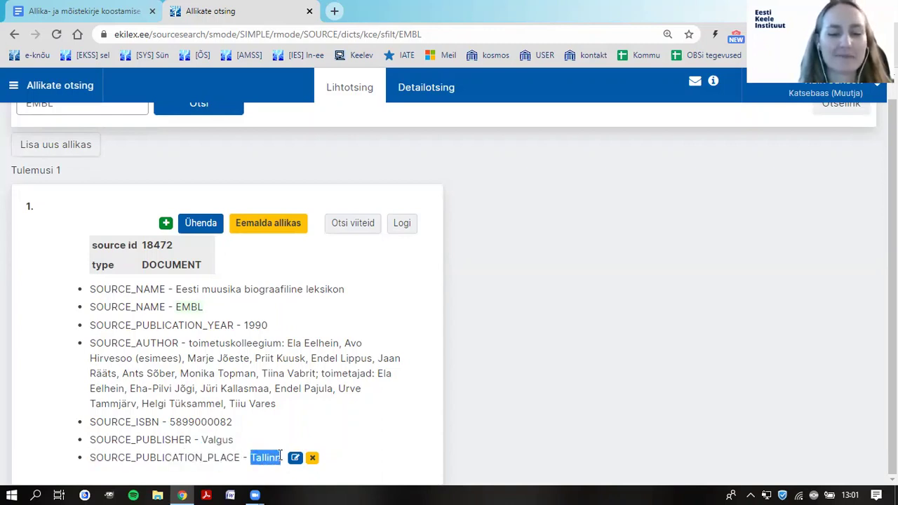
click(592, 293)
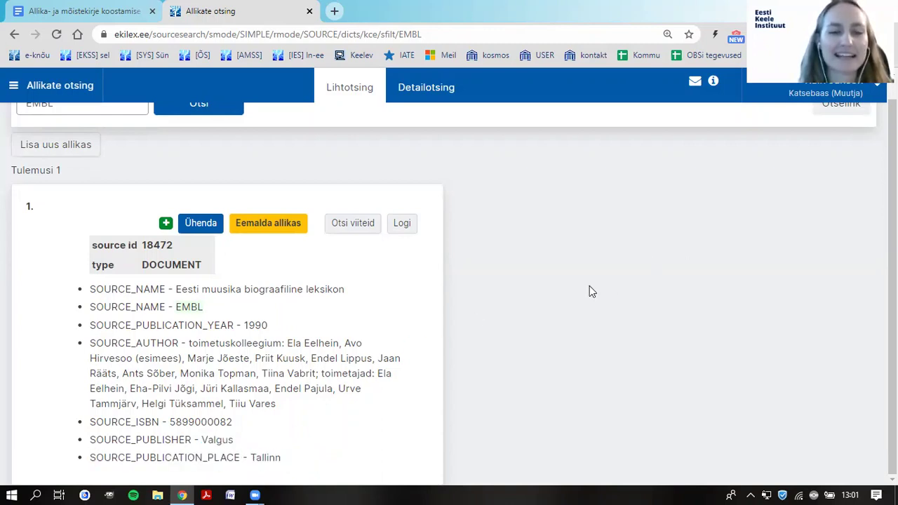
scroll(590, 291, up, 1)
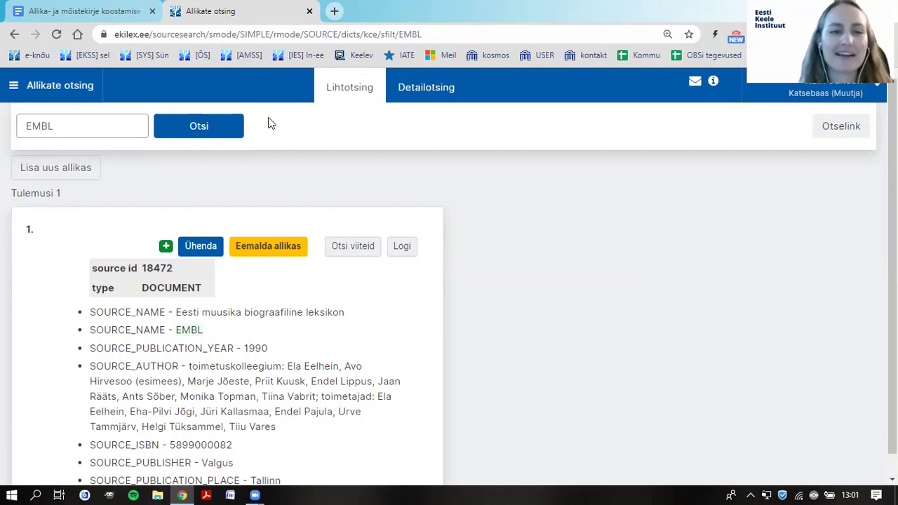
Reopen a blank source search, Allikate otsing, and start adding a new source.
click(57, 87)
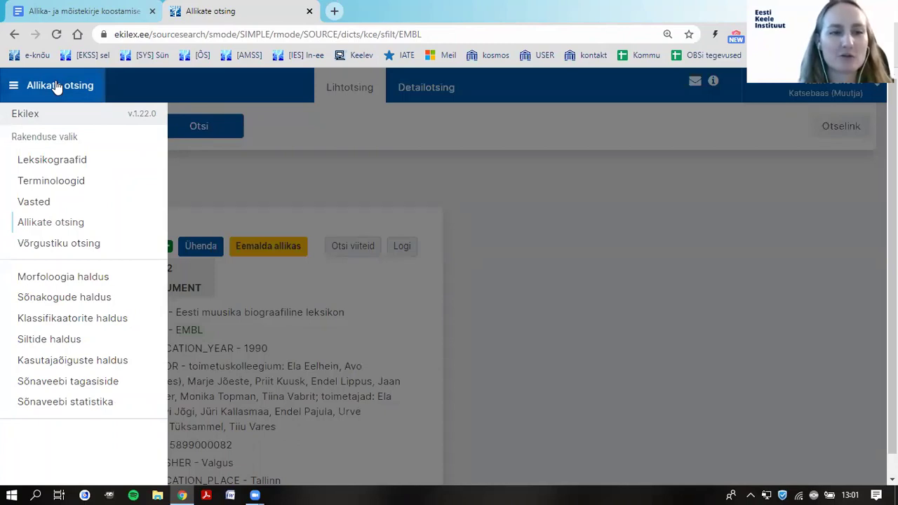
click(60, 226)
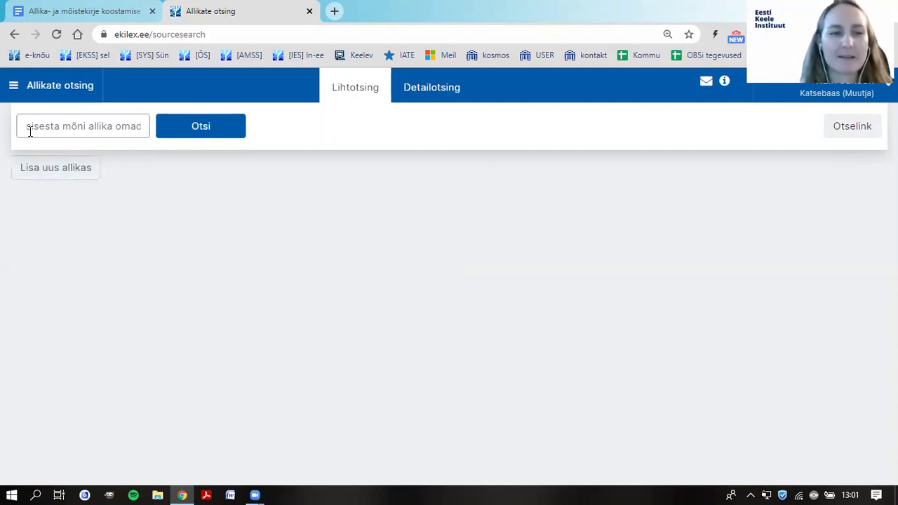
click(41, 176)
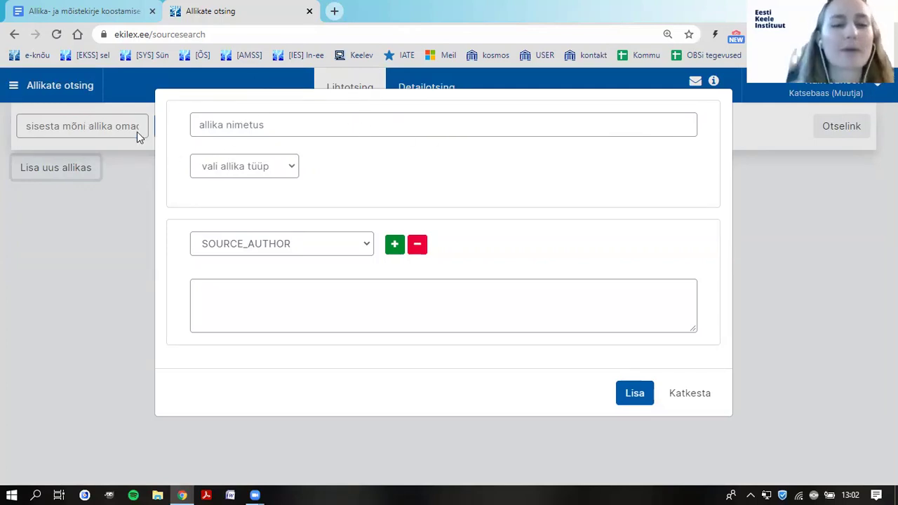
Switch to the Google Docs base material and copy the source title "Eesti muusika biograafiline leksikon + oma nimi".
click(99, 17)
scroll(201, 307, down, 2)
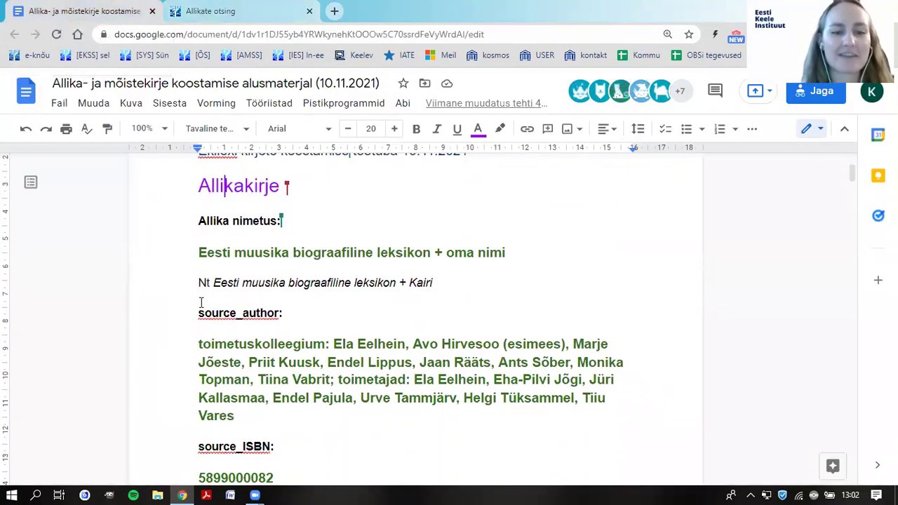
click(211, 261)
scroll(209, 261, up, 1)
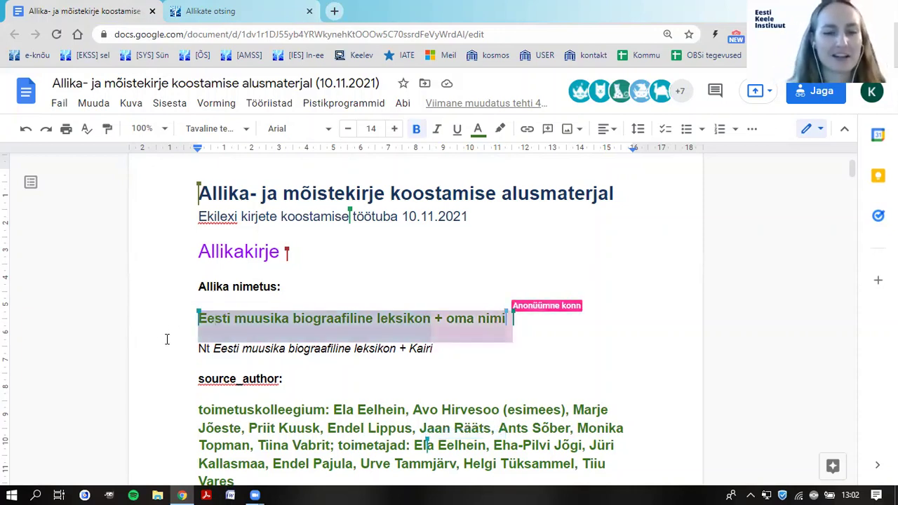
drag(199, 318, 511, 318)
key(ctrl+c)
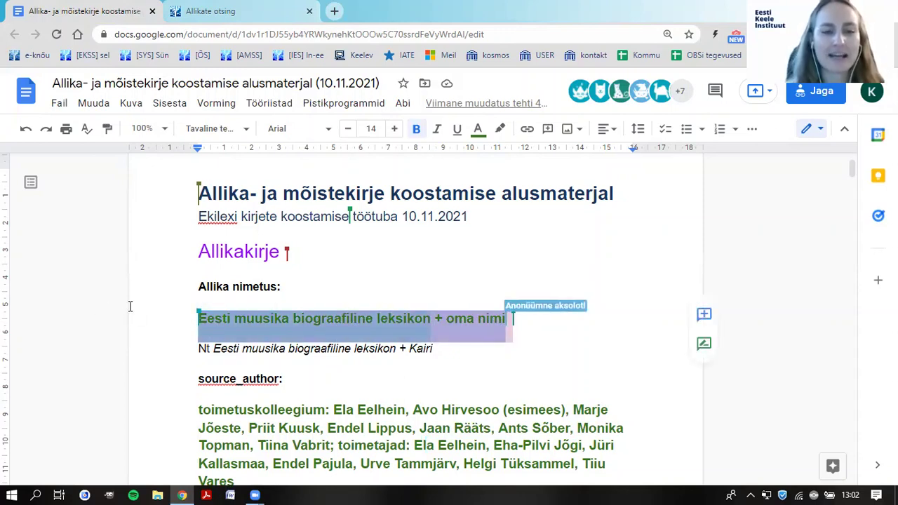
Paste the copied title as the new source's name in Ekilex, replacing "oma nimi" with the creator's own first name.
click(174, 12)
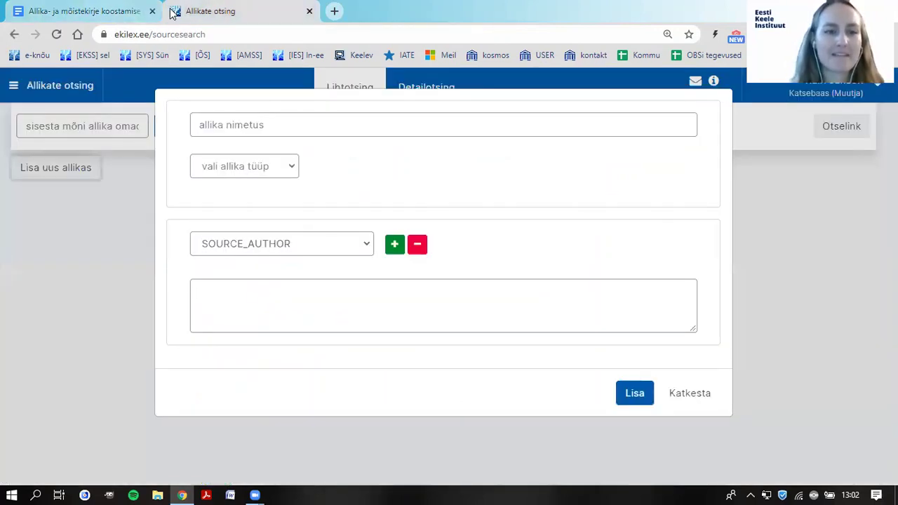
click(215, 121)
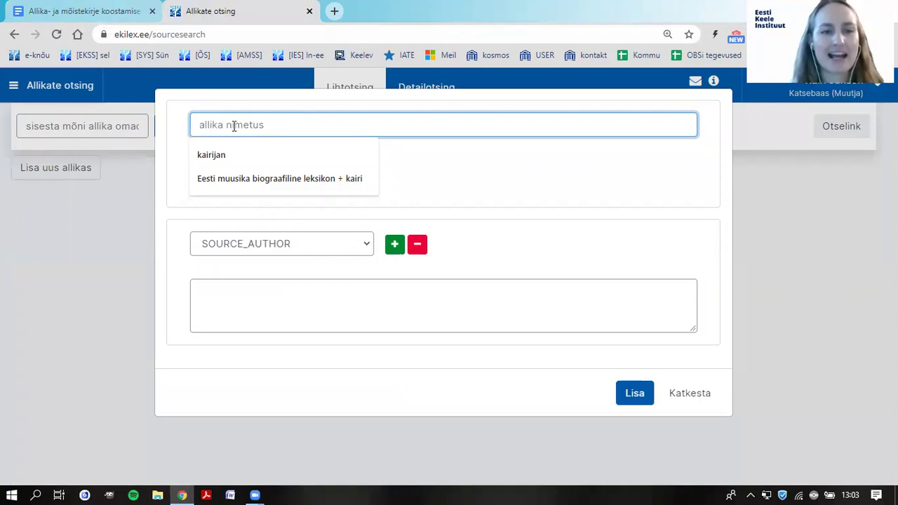
key(ctrl+v)
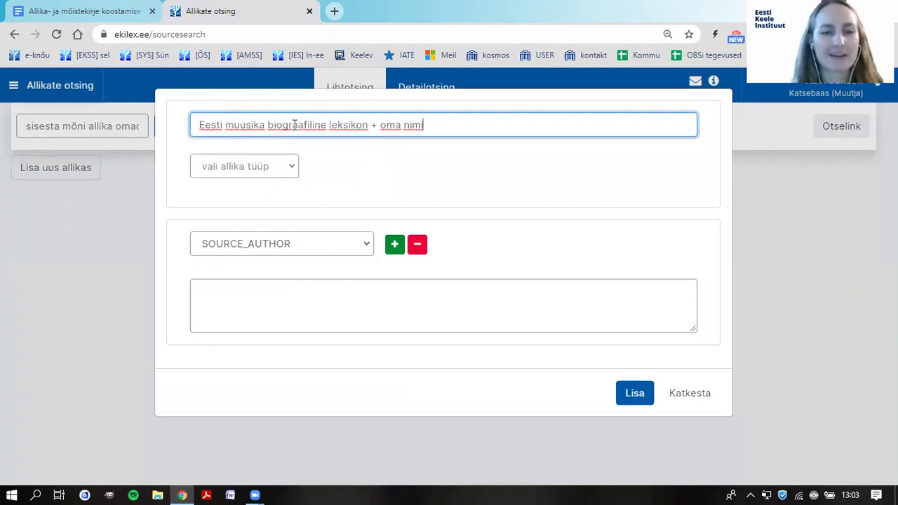
drag(425, 125, 382, 138)
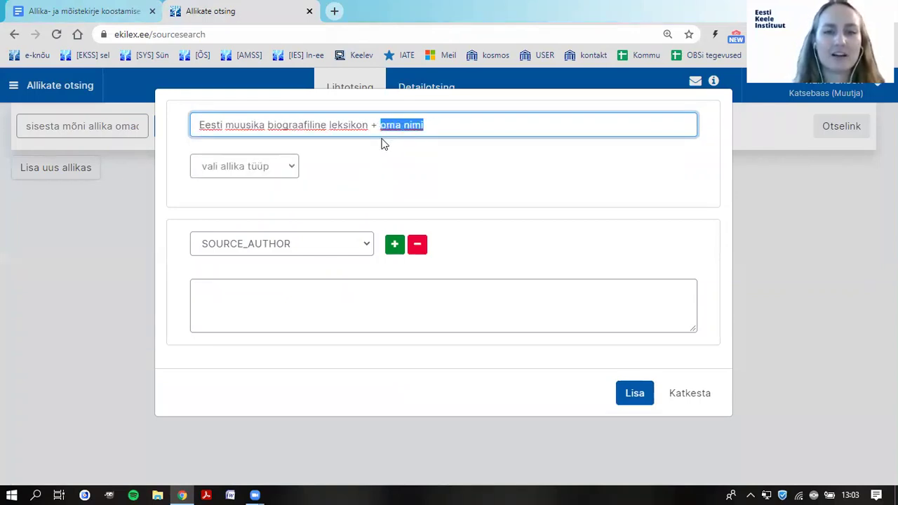
text(Kairi)
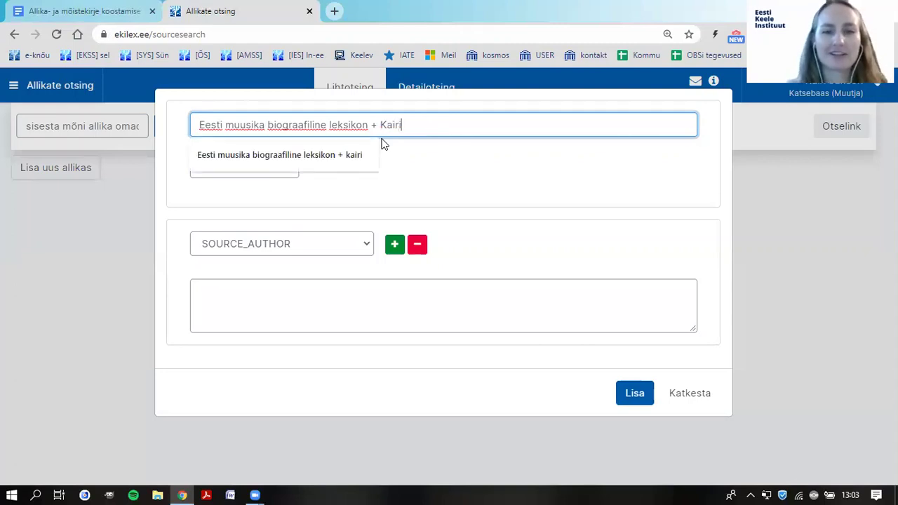
click(398, 166)
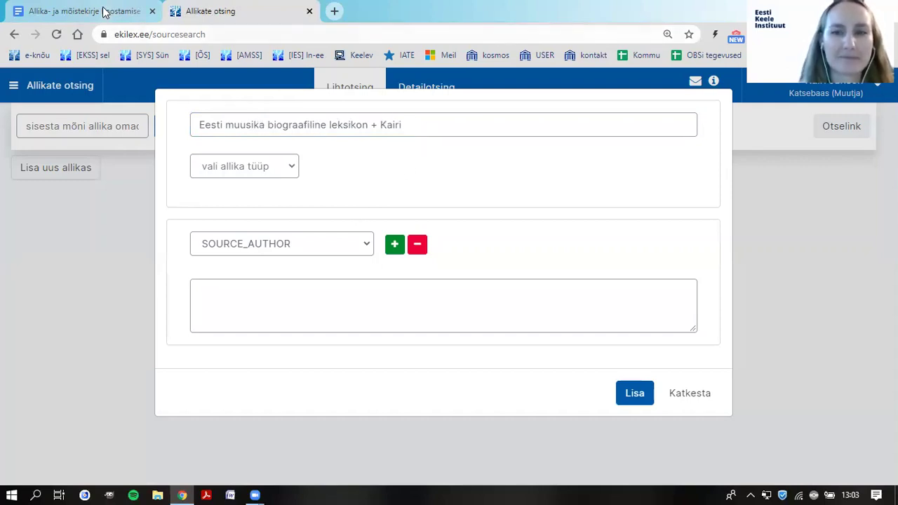
Set the new source's type to DOCUMENT.
click(135, 14)
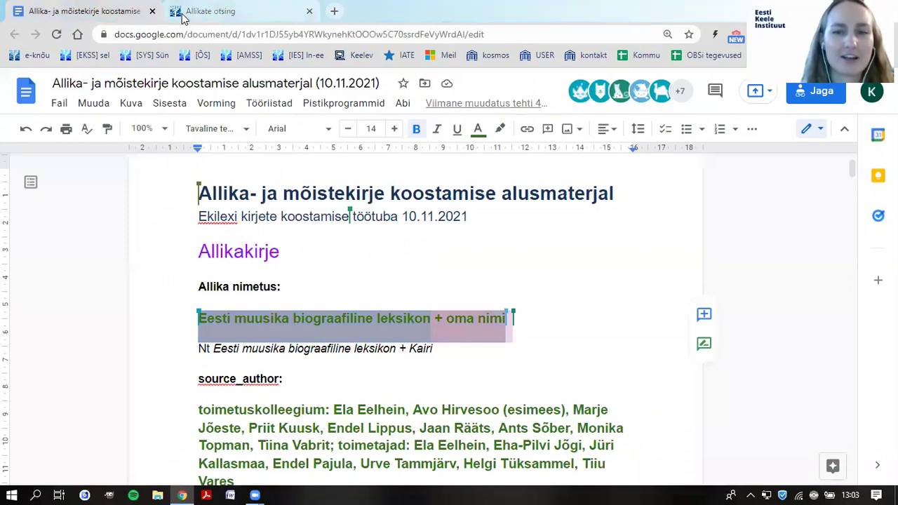
click(197, 12)
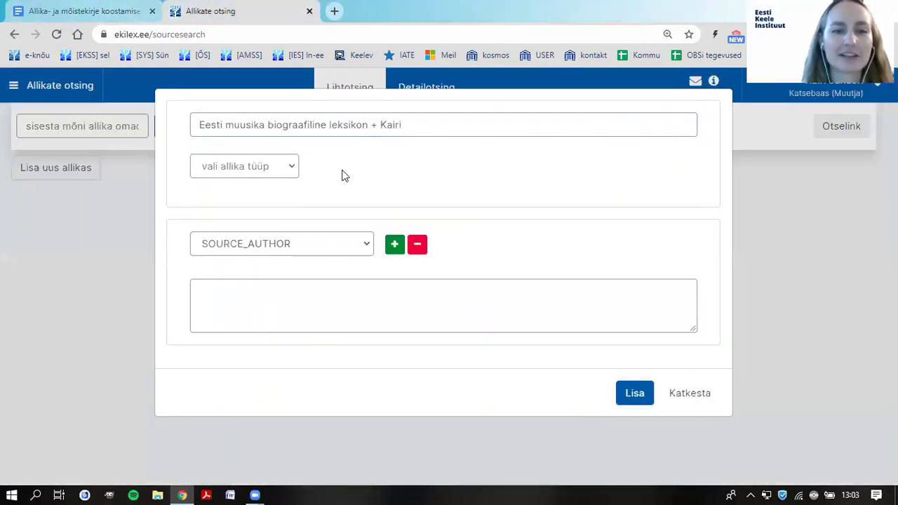
click(292, 168)
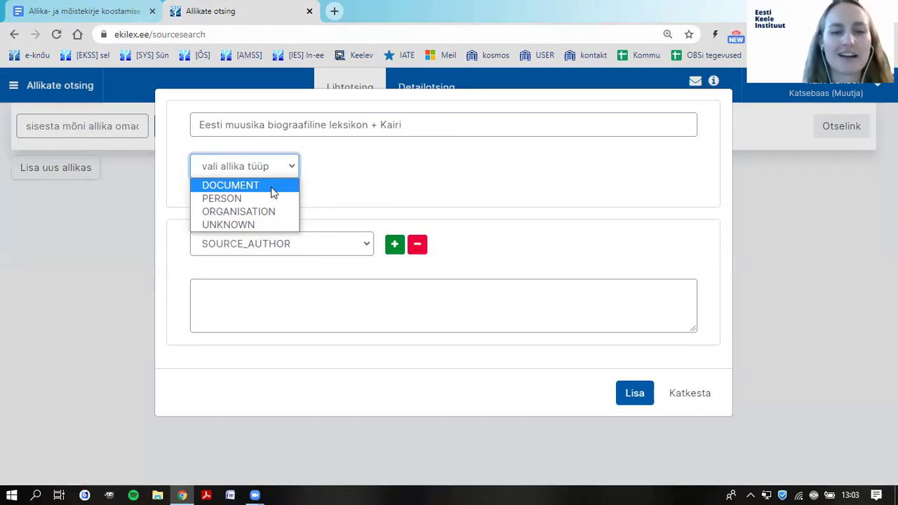
click(271, 187)
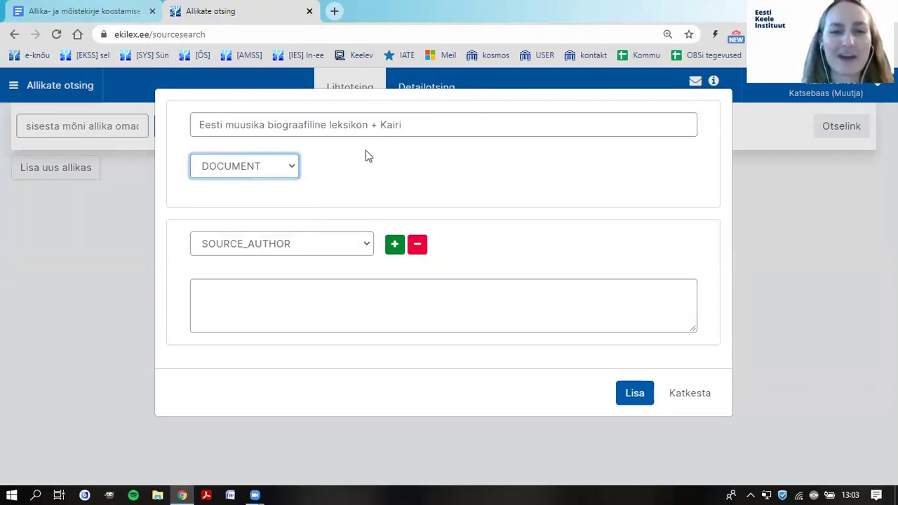
click(313, 161)
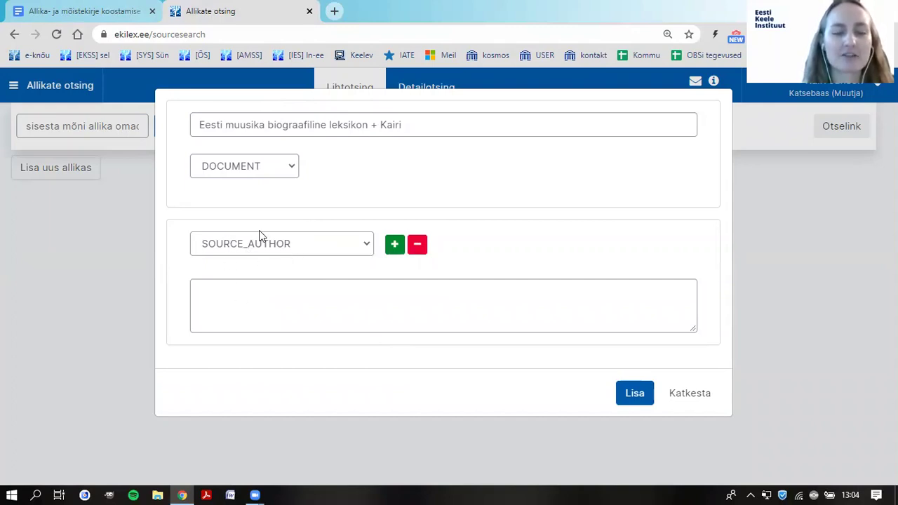
Begin filling in the SOURCE_AUTHOR value by locating the source_author text in the Google Docs base material.
click(207, 290)
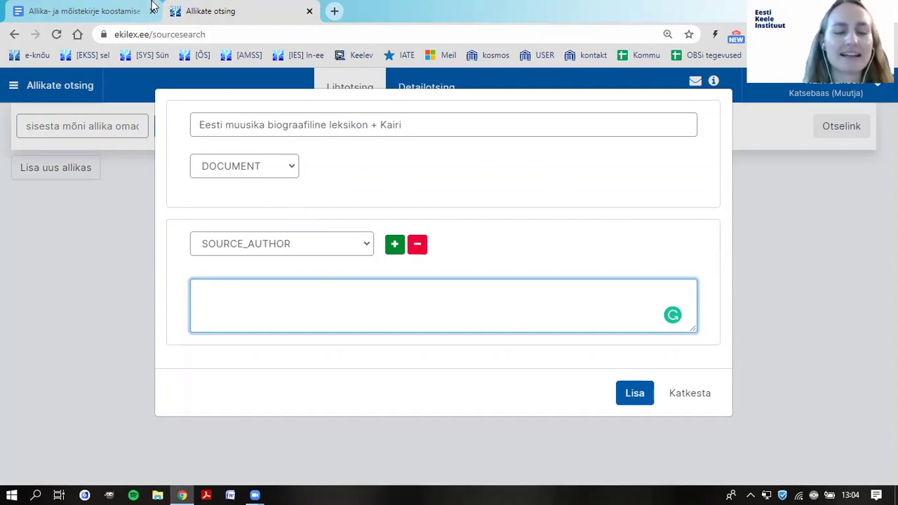
click(98, 17)
scroll(517, 367, down, 2)
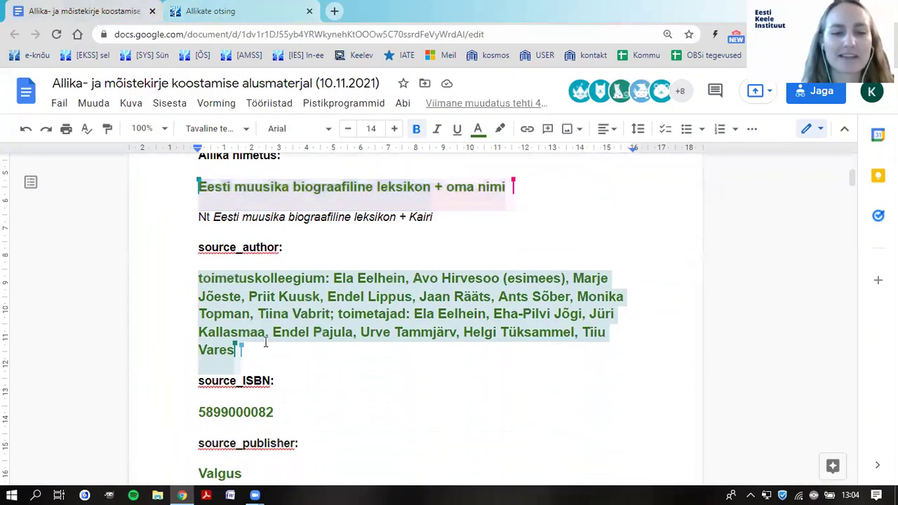
Copy the full editorial board and editors text from the Google Docs material into the SOURCE_AUTHOR value of the new Ekilex source.
drag(254, 350, 189, 278)
key(ctrl+c)
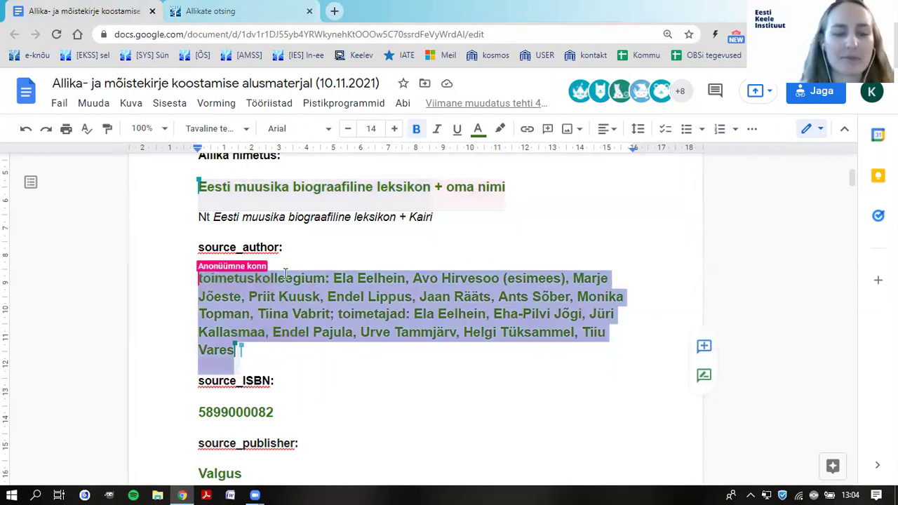
click(331, 246)
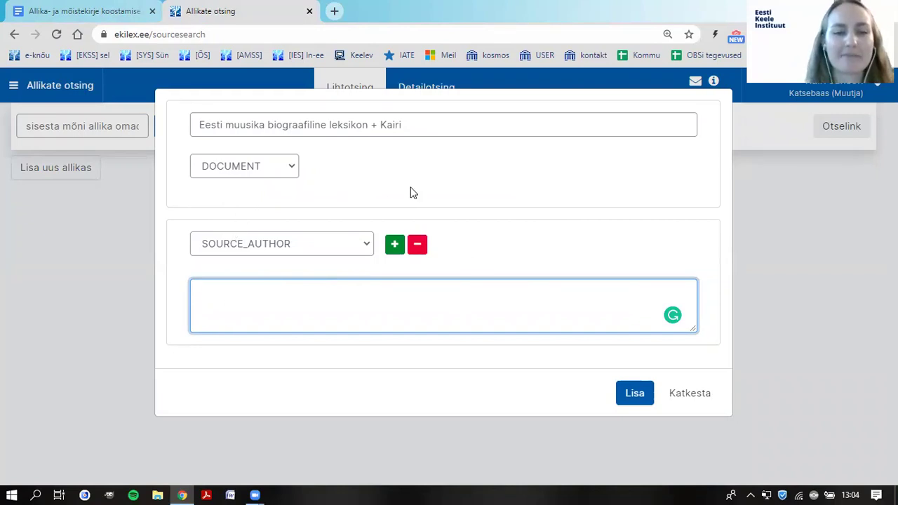
right_click(253, 283)
click(281, 161)
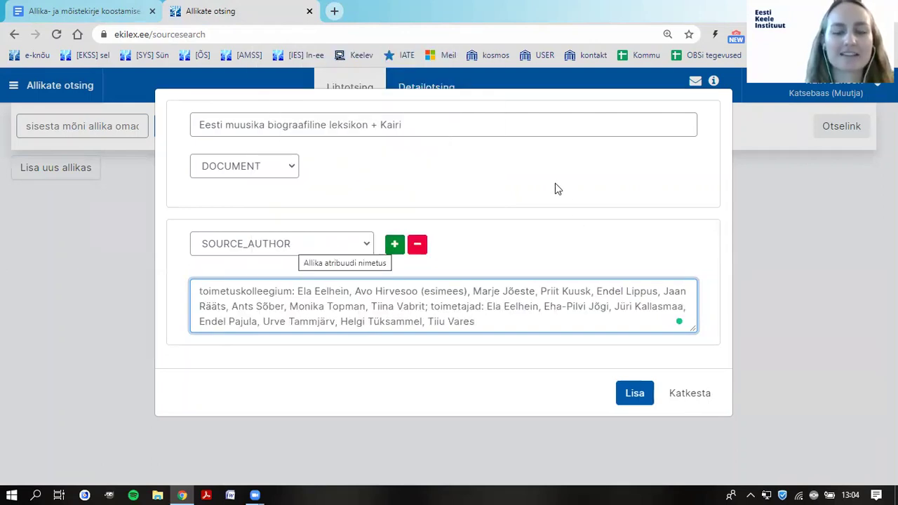
click(454, 222)
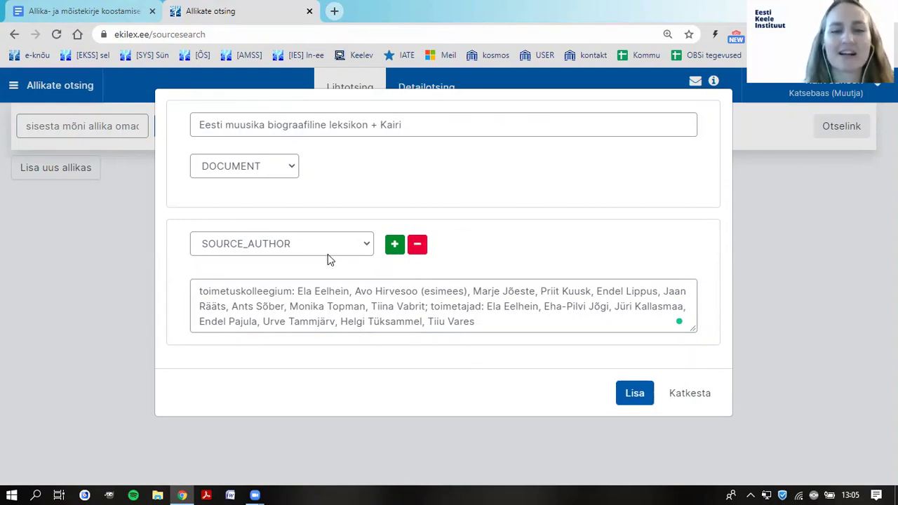
Add a second attribute to the source and set its type to SOURCE_ISBN, following the Google Docs material.
click(395, 246)
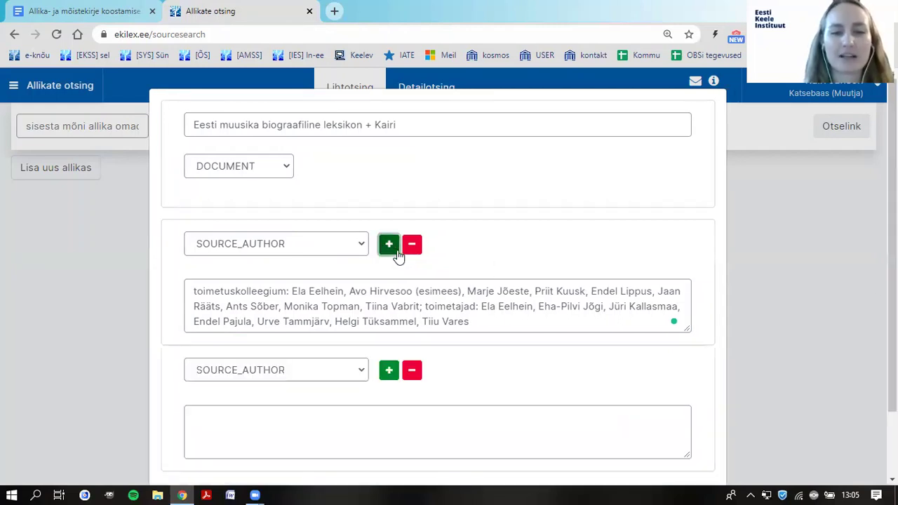
scroll(478, 295, down, 1)
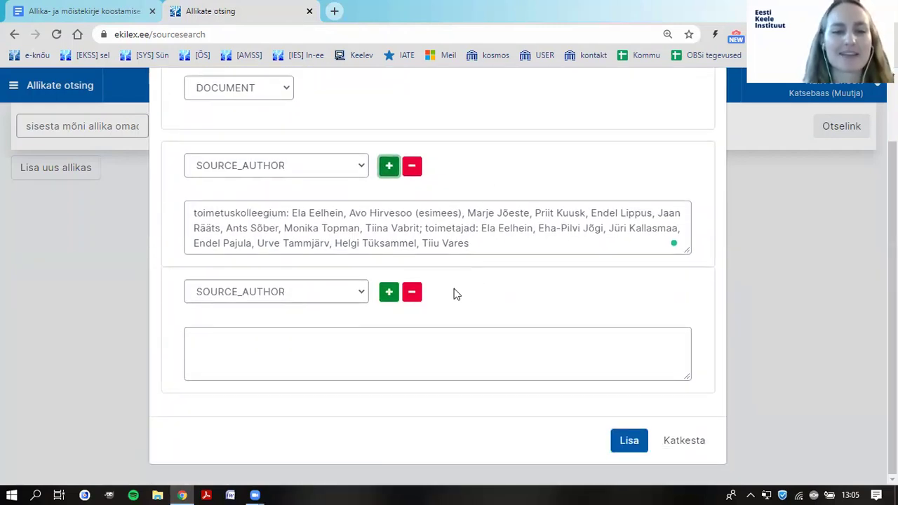
click(472, 293)
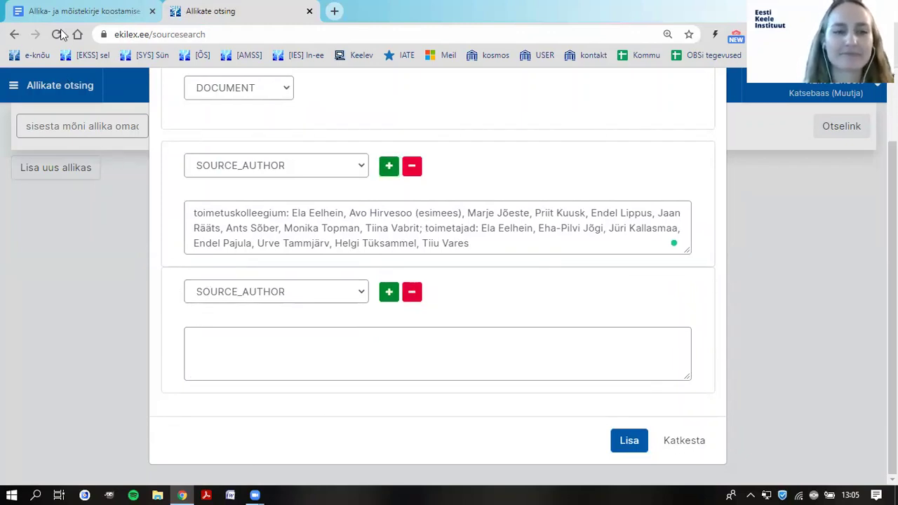
click(162, 8)
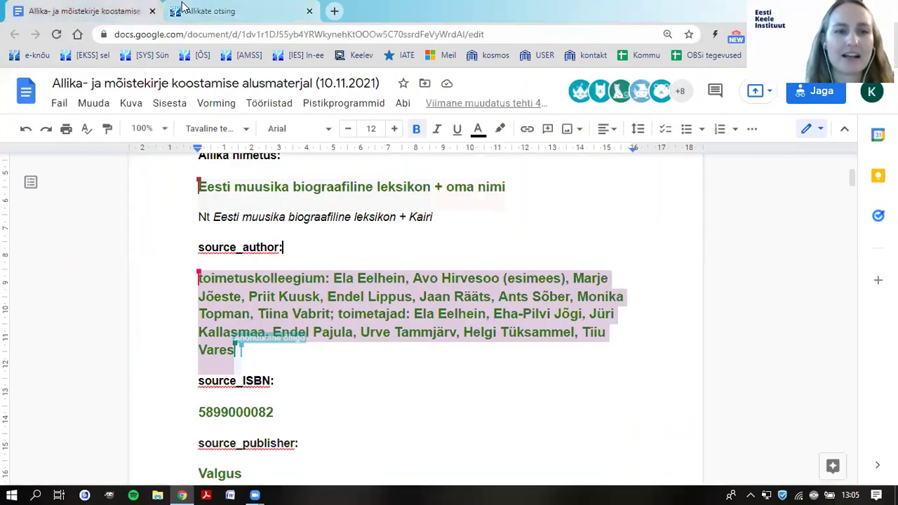
click(185, 9)
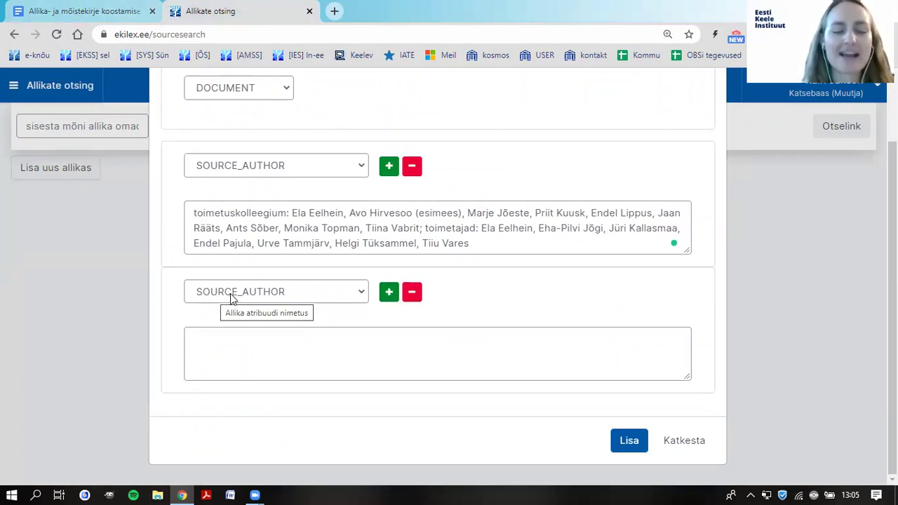
click(335, 294)
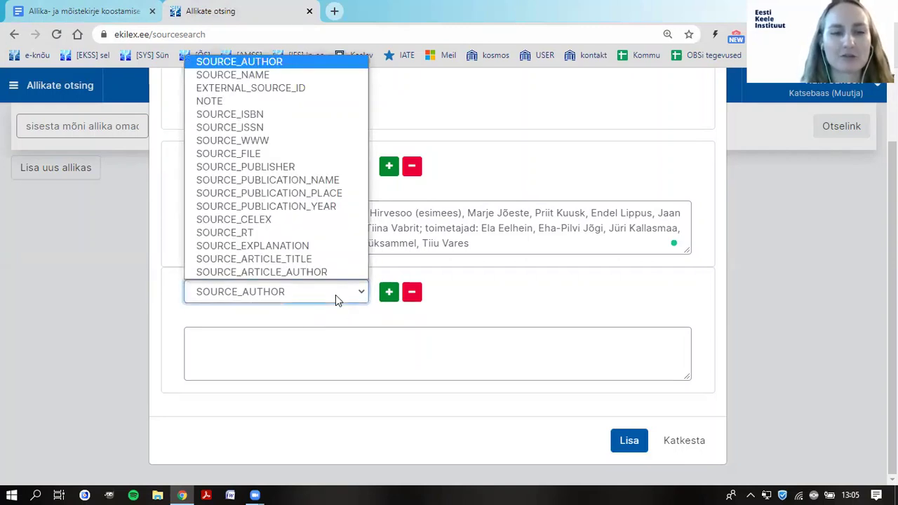
click(328, 115)
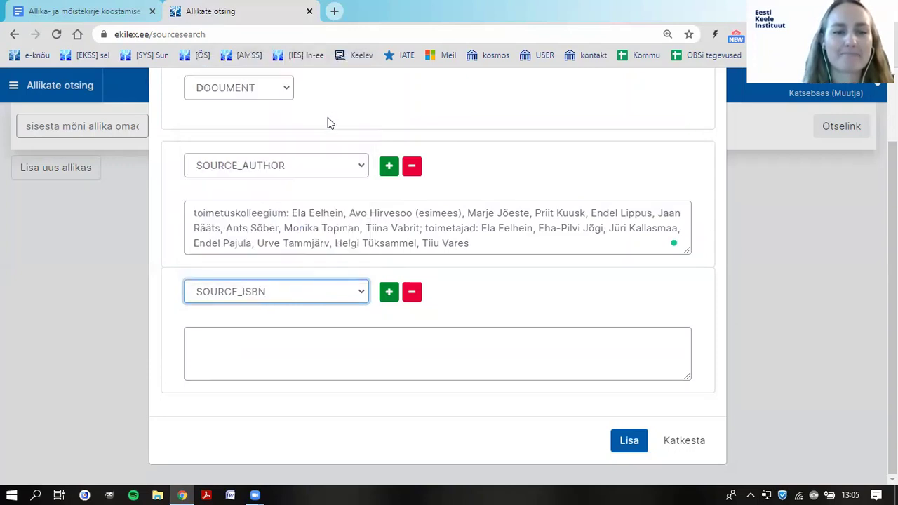
click(265, 336)
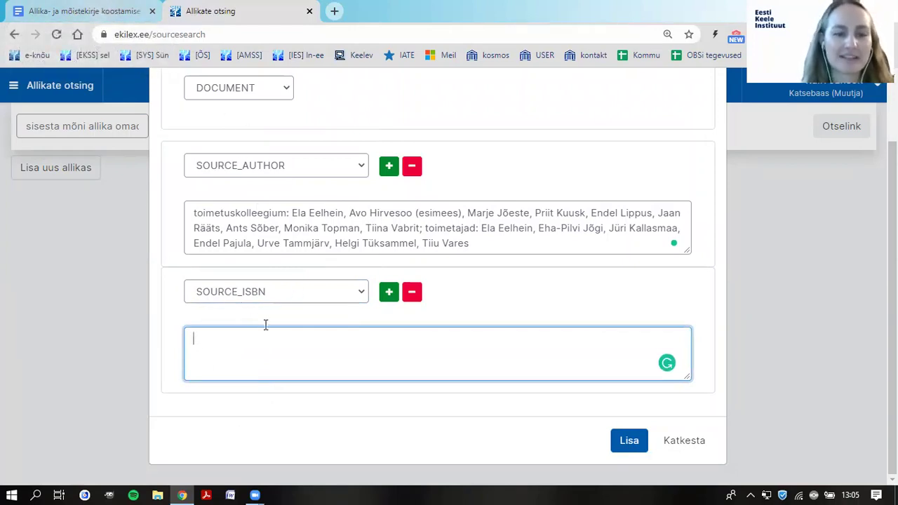
key(ctrl+Tab)
scroll(301, 279, down, 3)
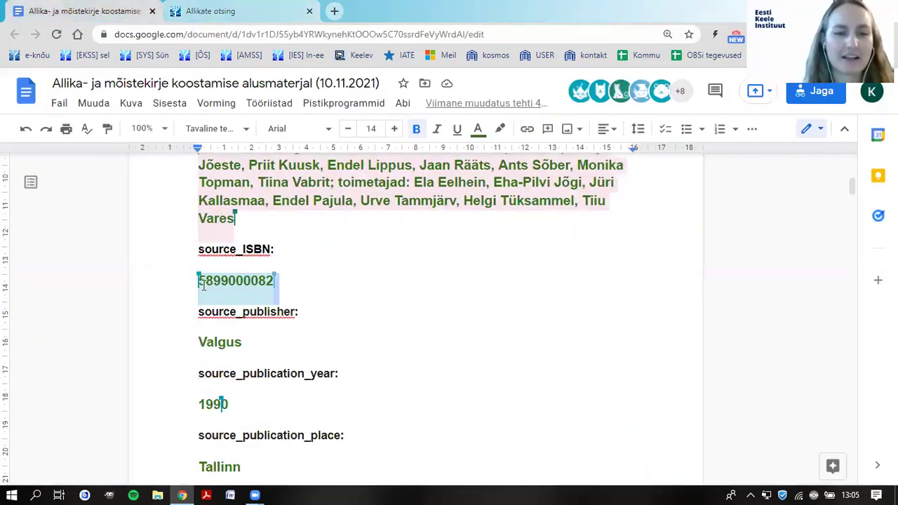
double_click(198, 281)
key(ctrl+c)
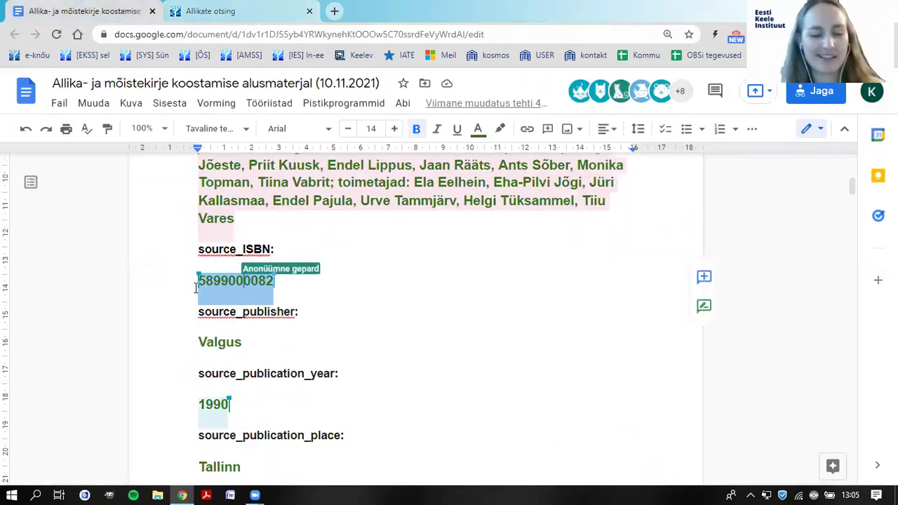
key(shift+Up)
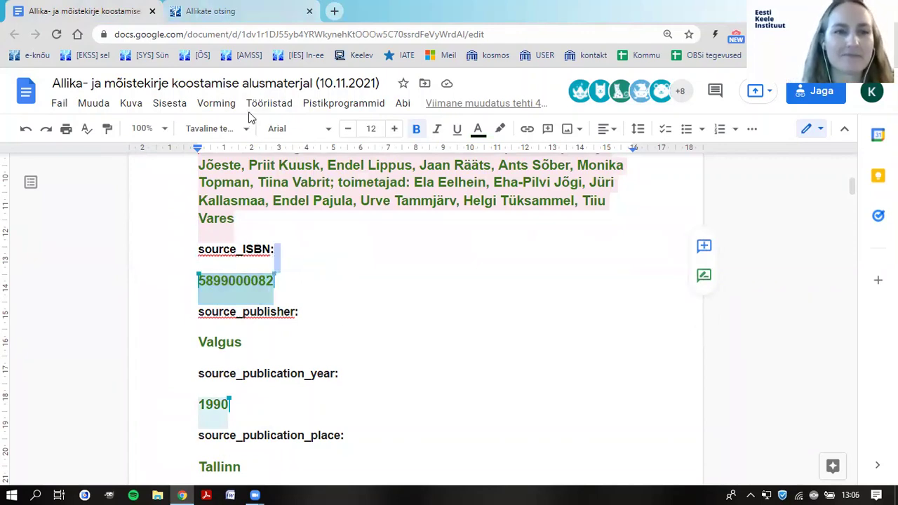
key(ctrl+Tab)
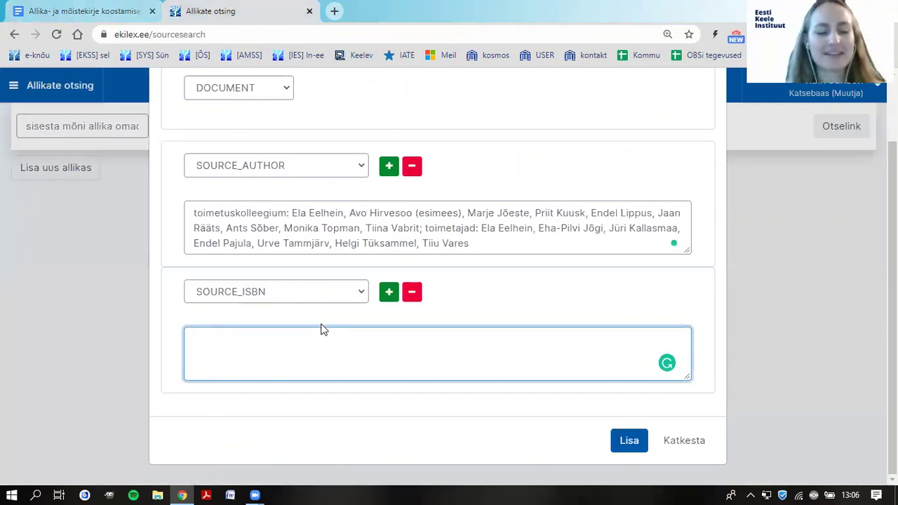
key(ctrl+v)
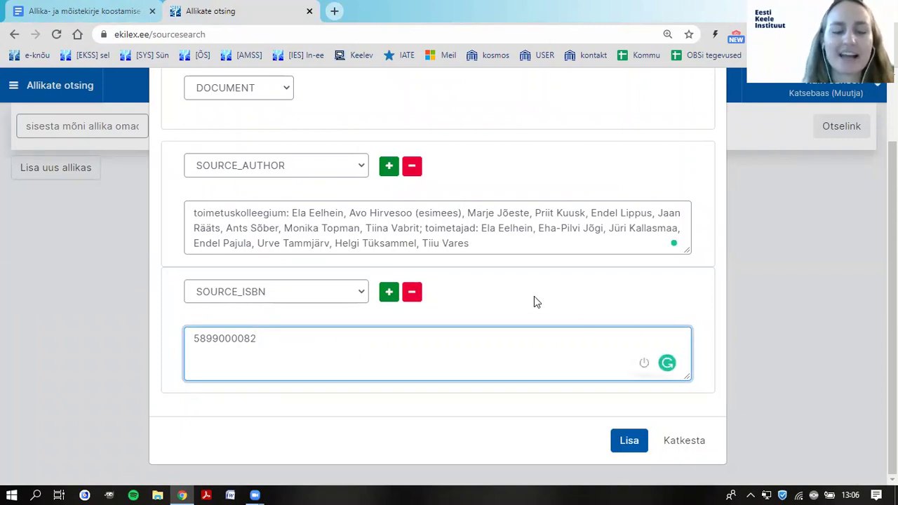
Check the following field in the Google Docs material and add a third source attribute in Ekilex with the type SOURCE_PUBLISHER.
click(46, 11)
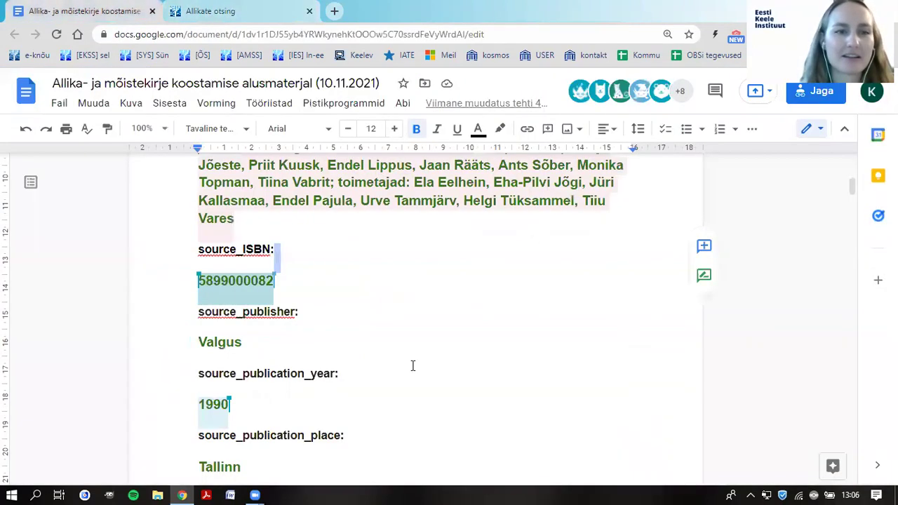
scroll(424, 345, down, 3)
scroll(421, 337, up, 1)
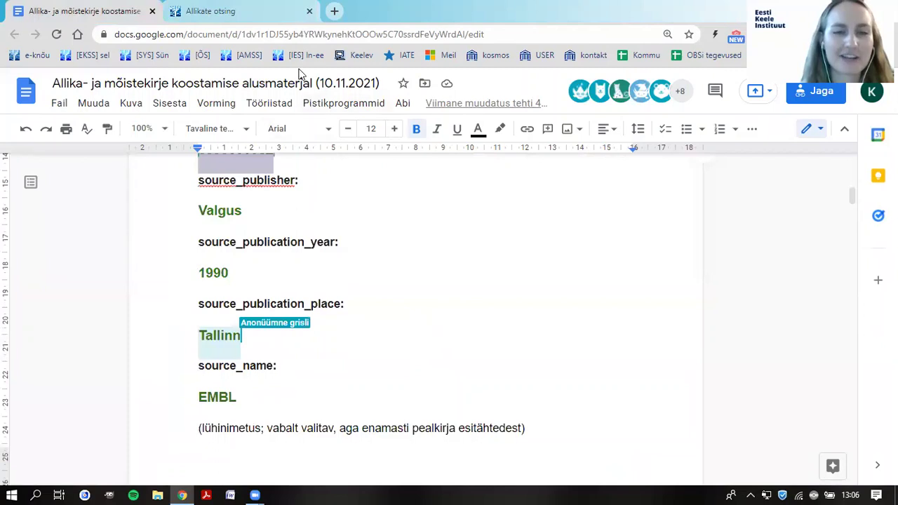
click(175, 12)
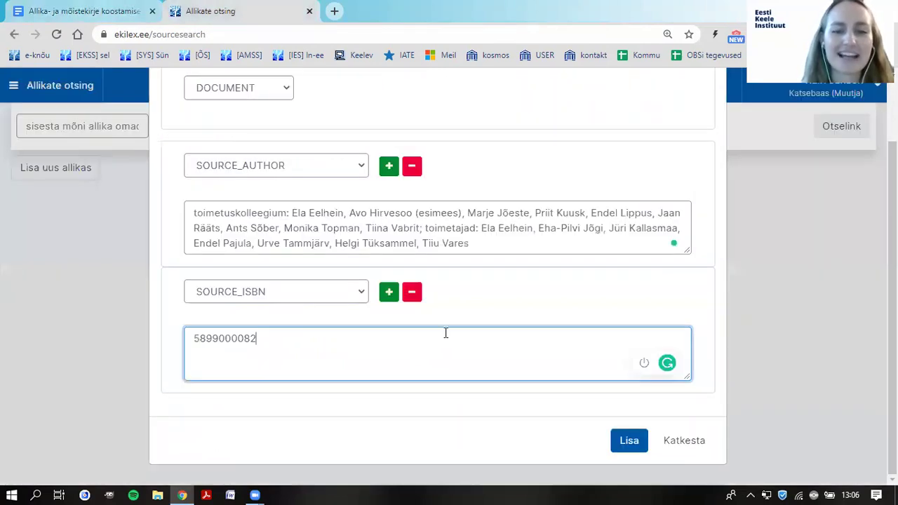
click(389, 294)
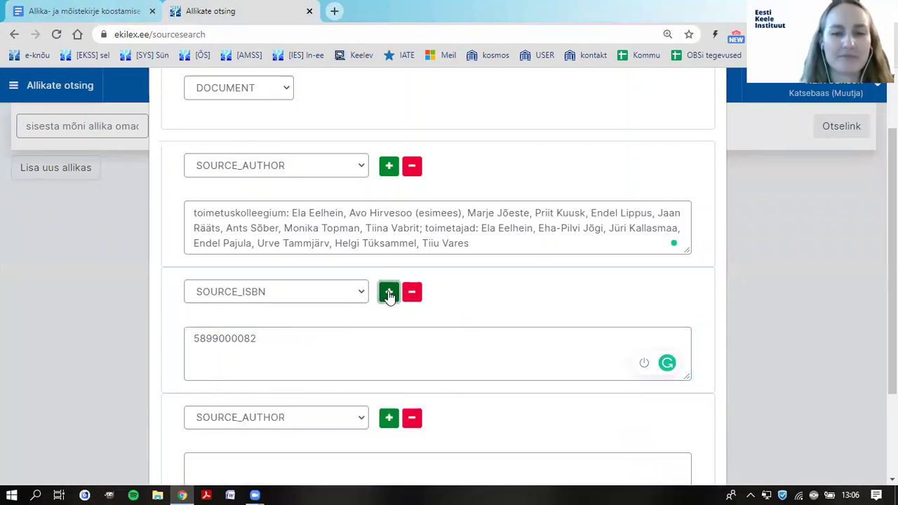
scroll(449, 345, down, 2)
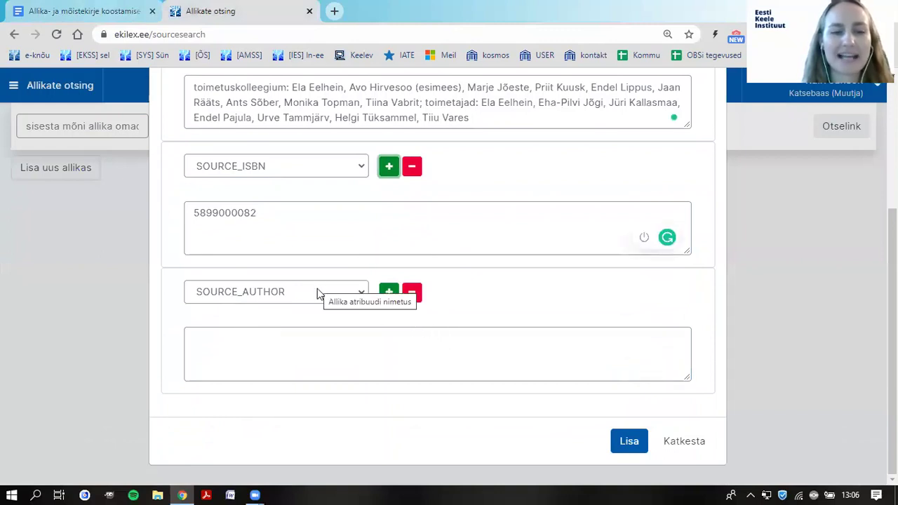
click(85, 10)
click(175, 12)
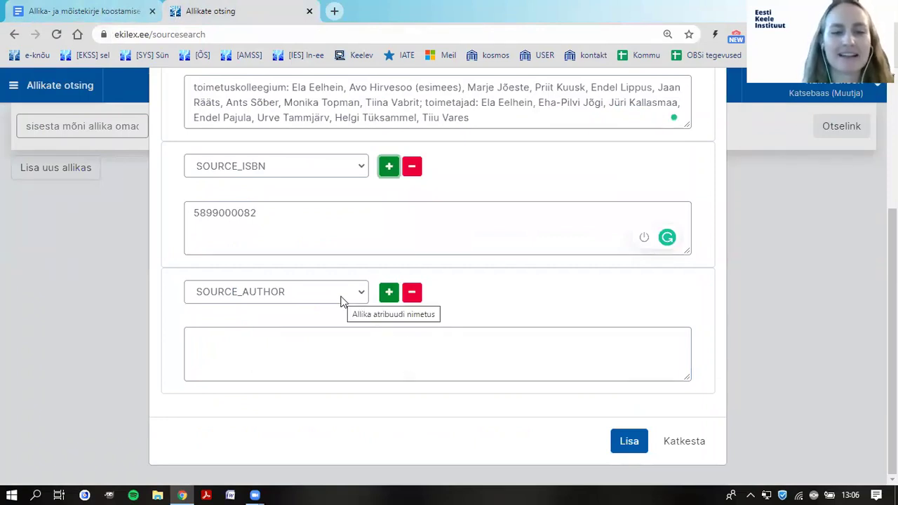
click(262, 292)
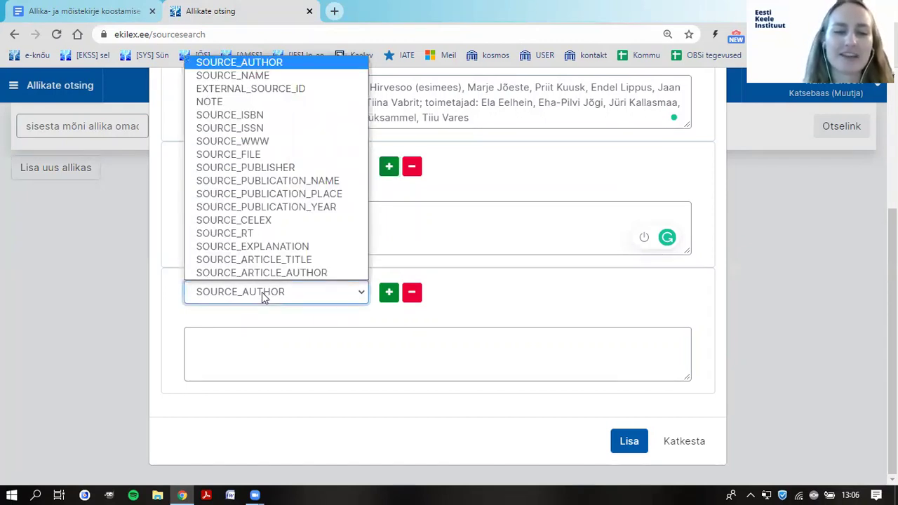
click(271, 171)
Copy the publisher name Valgus from the Google Docs material into the SOURCE_PUBLISHER value in Ekilex.
click(281, 335)
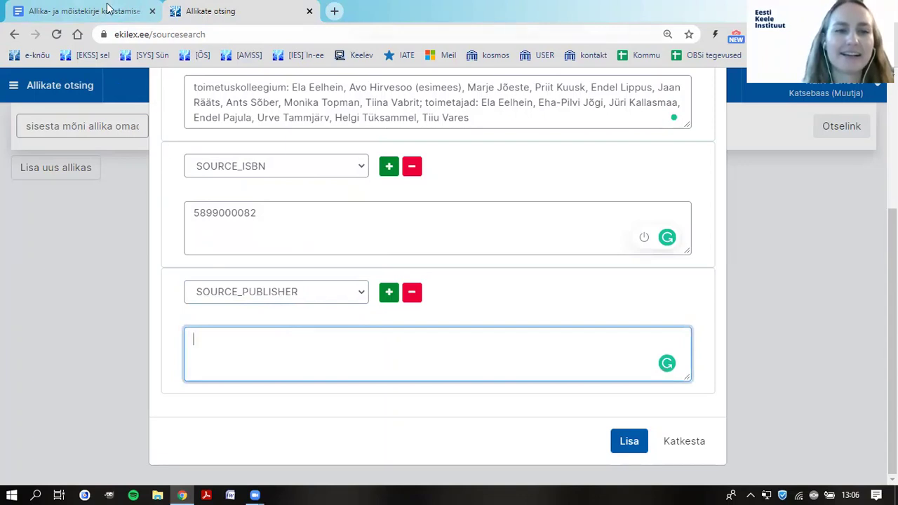
click(108, 15)
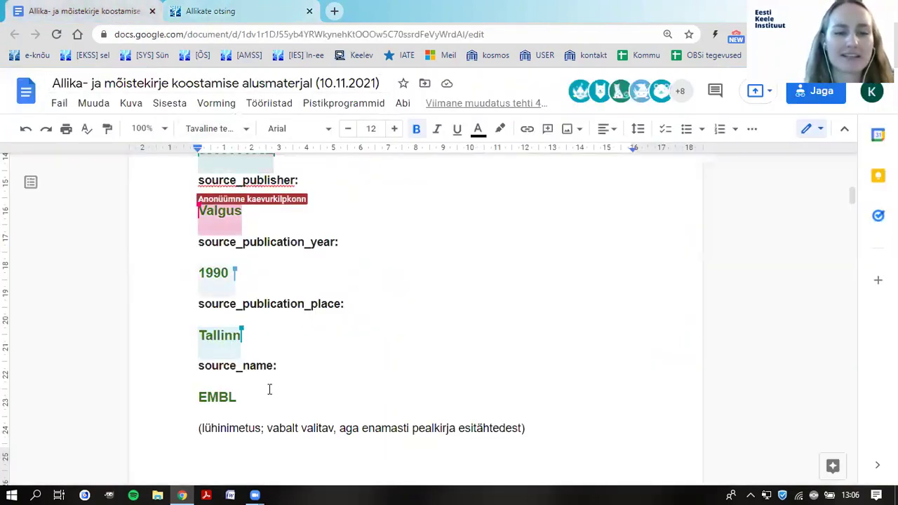
drag(254, 211, 201, 209)
key(ctrl+c)
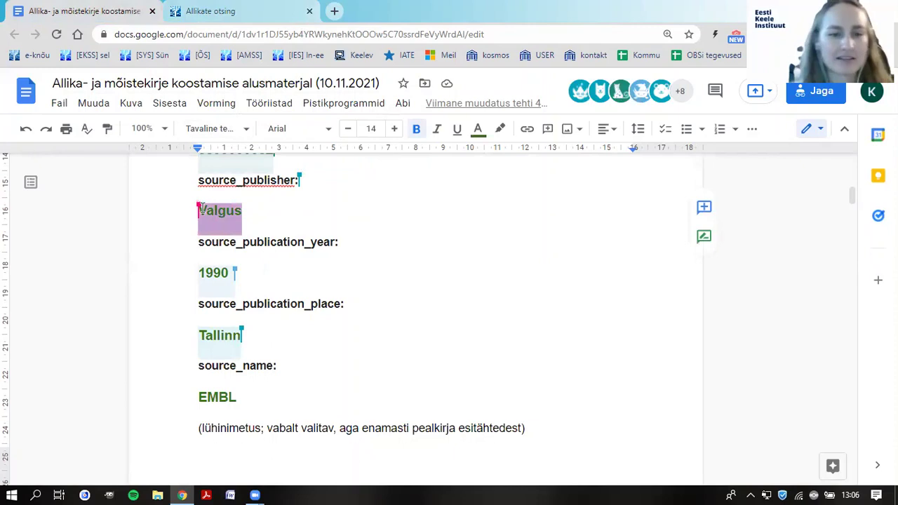
click(175, 21)
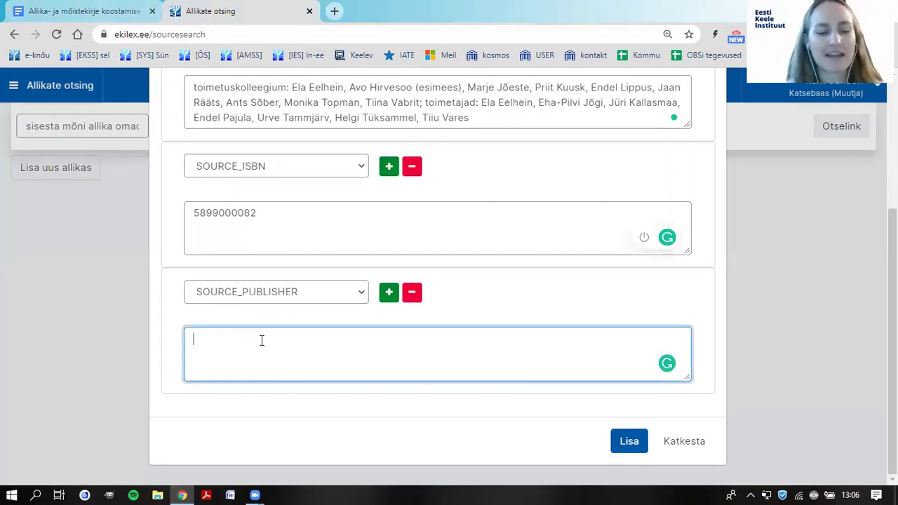
key(ctrl+v)
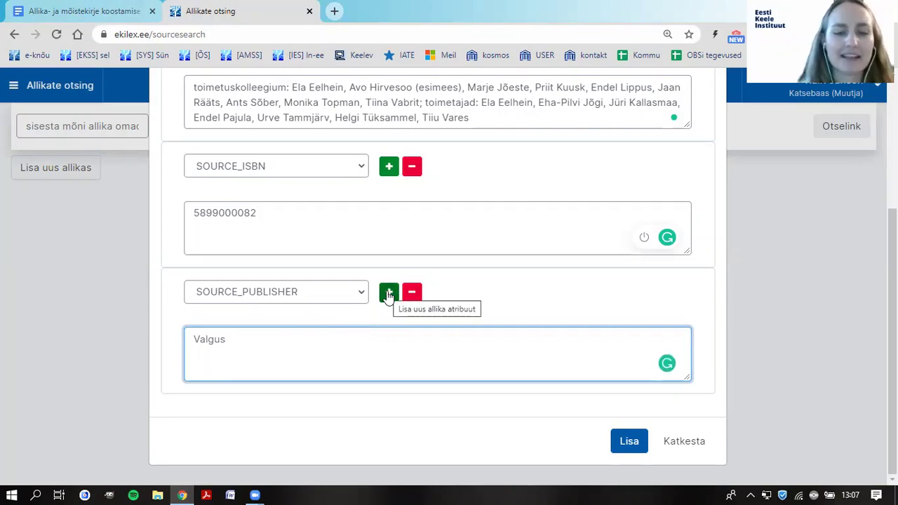
Check the next field in the Google Docs material and add a fourth source attribute in Ekilex with the type SOURCE_PUBLICATION_YEAR.
click(106, 12)
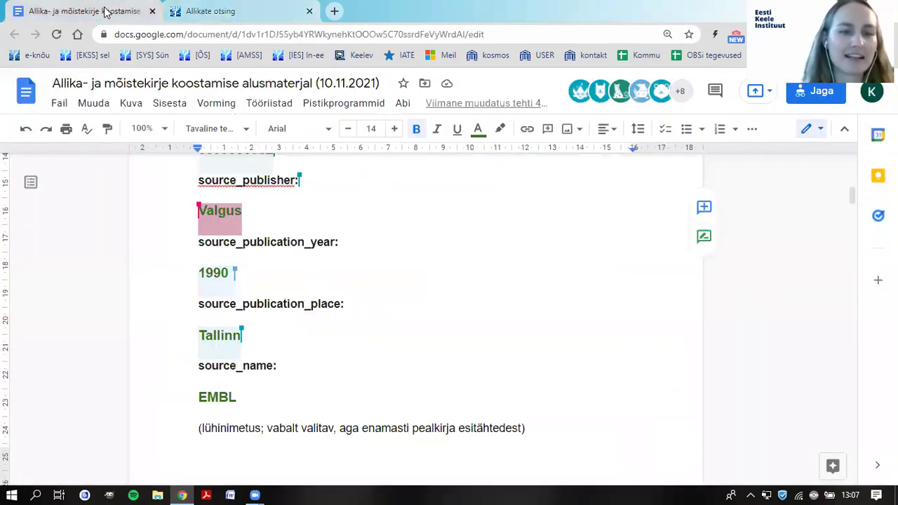
click(176, 18)
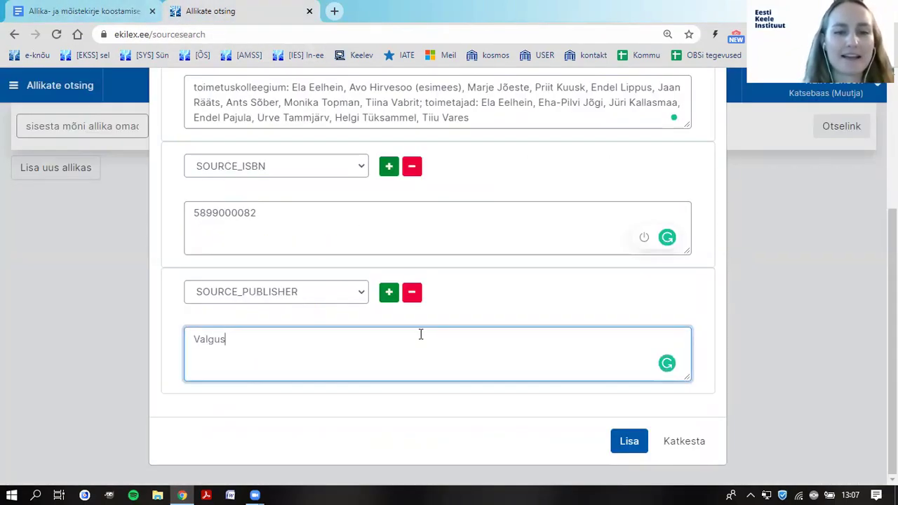
click(388, 293)
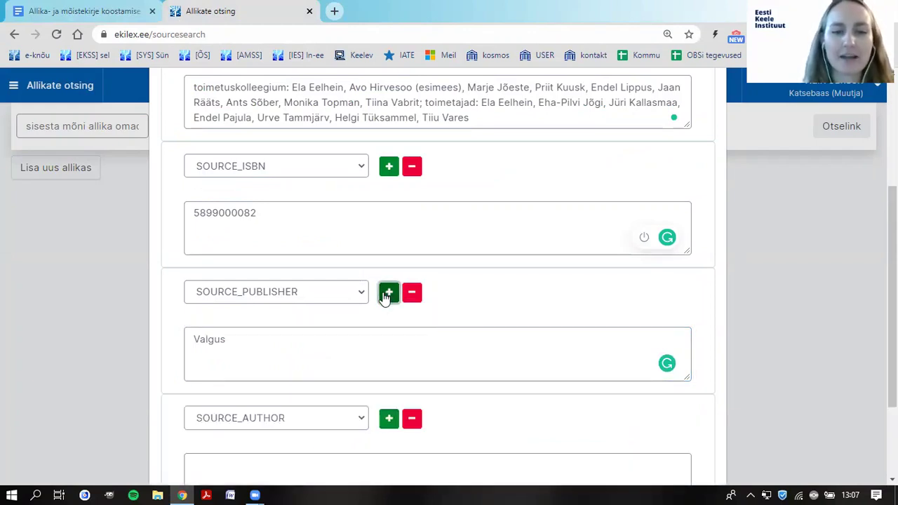
scroll(379, 299, down, 2)
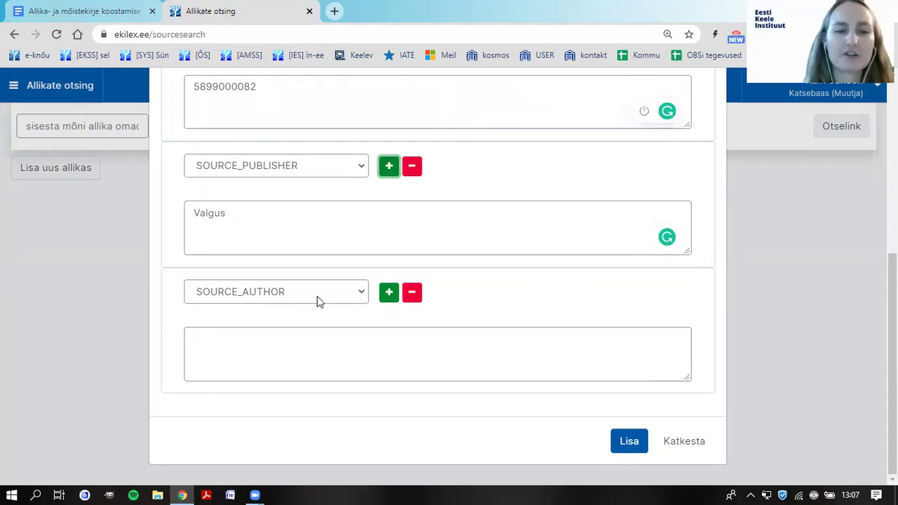
click(120, 9)
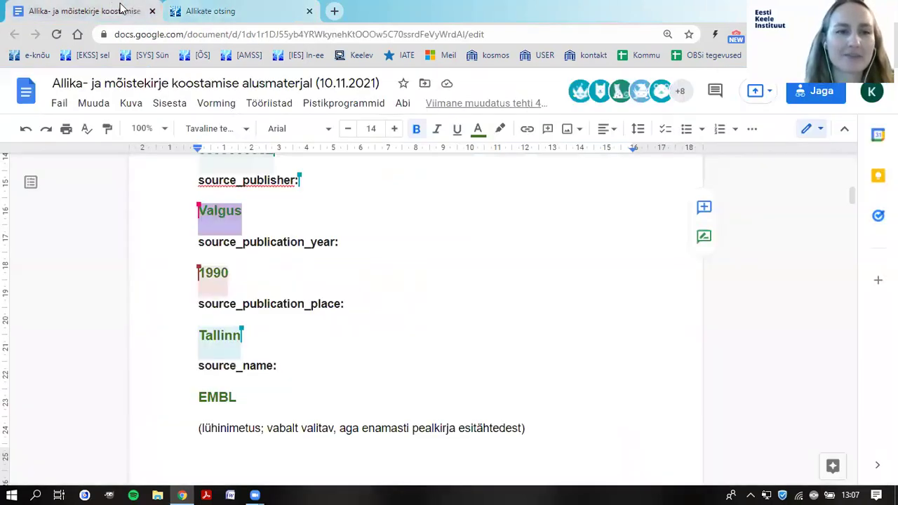
click(175, 11)
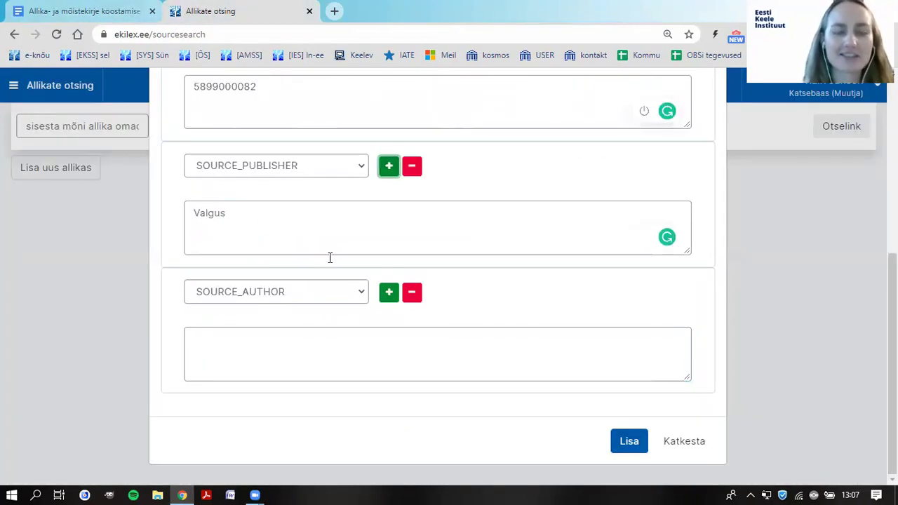
click(344, 296)
click(344, 296)
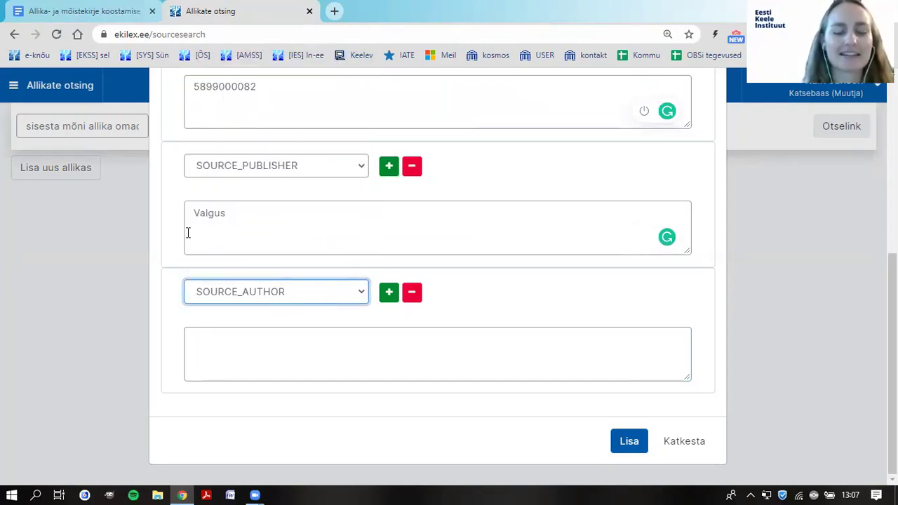
click(335, 295)
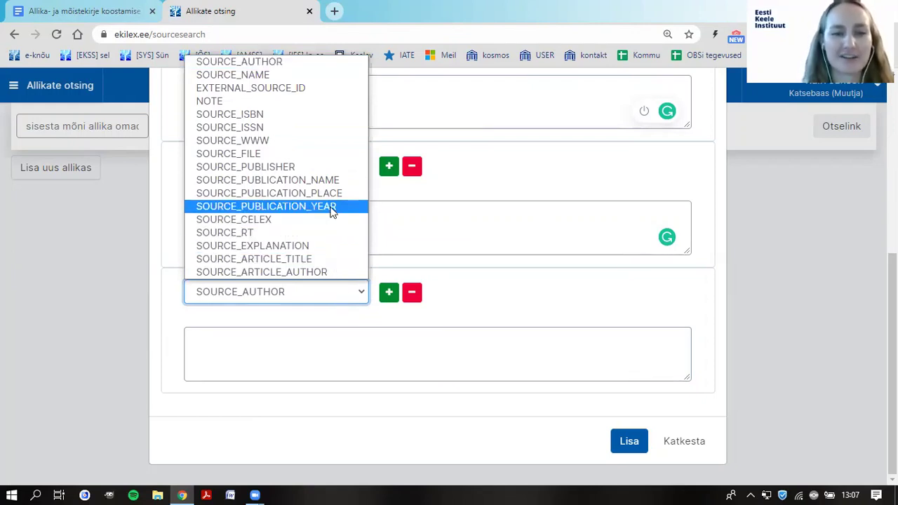
click(267, 210)
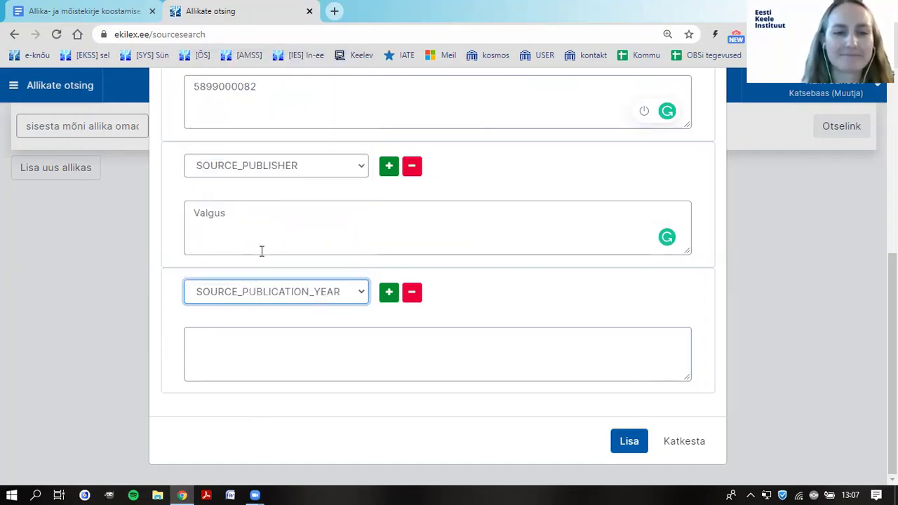
Look up the publication year in the Google Docs material and enter 1990 as the SOURCE_PUBLICATION_YEAR value in Ekilex.
click(250, 361)
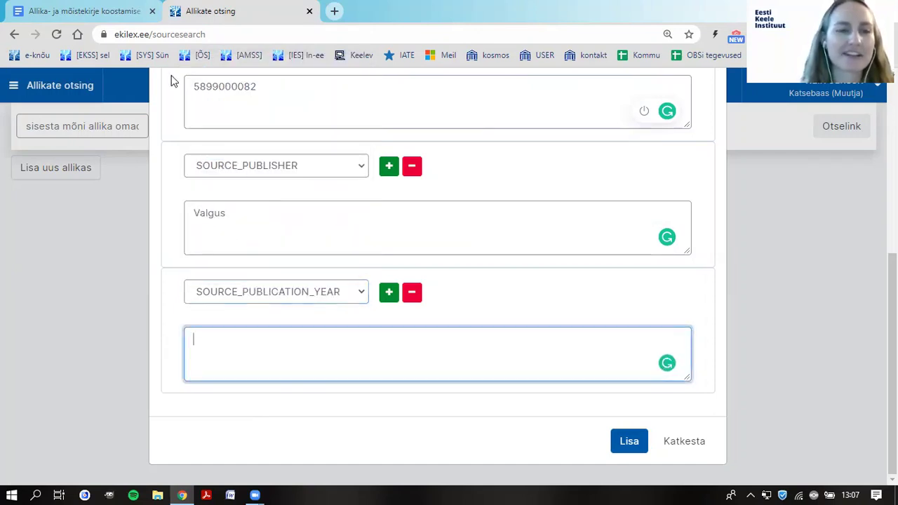
click(105, 12)
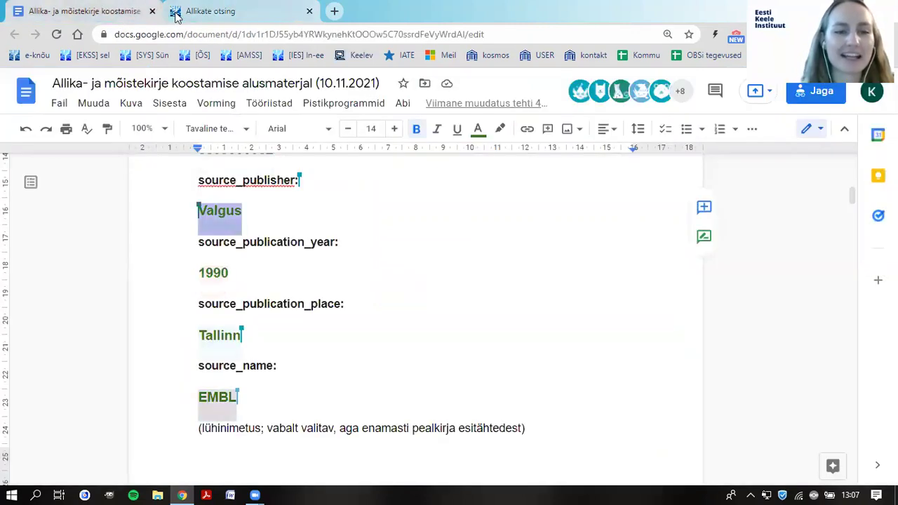
click(175, 12)
text(1990)
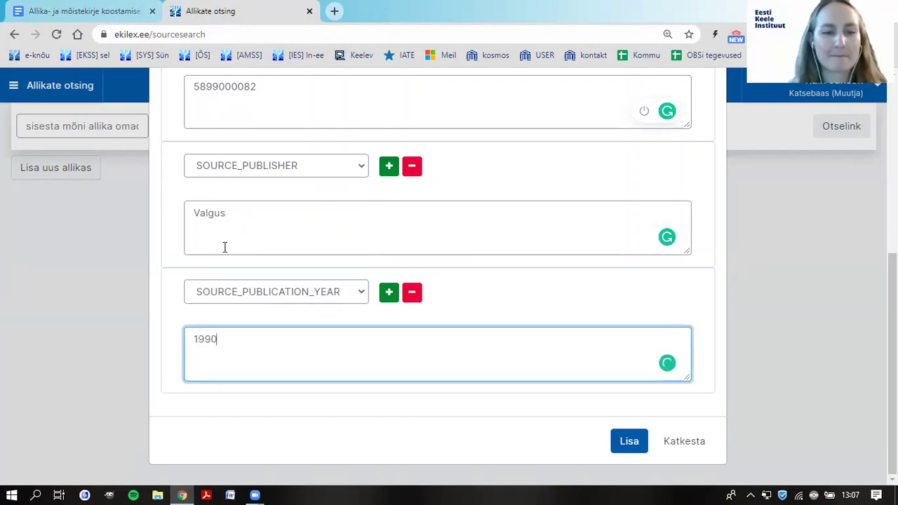
click(544, 315)
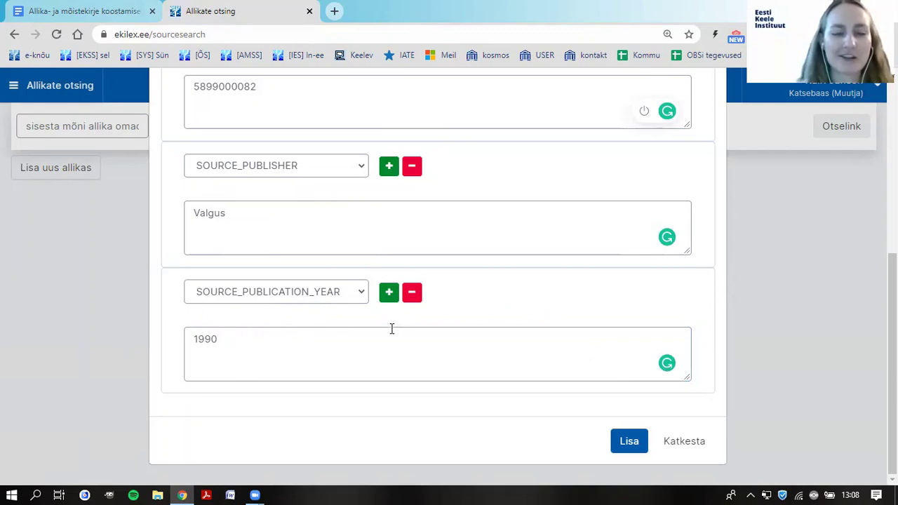
Following the Google Docs material, add a fifth source attribute in Ekilex with the type SOURCE_PUBLICATION_PLACE and the value Tallinn.
click(390, 293)
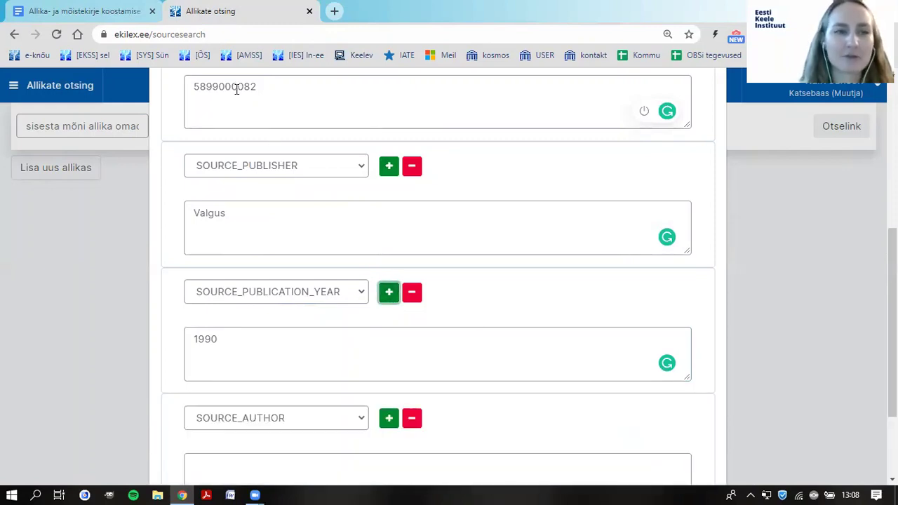
click(67, 5)
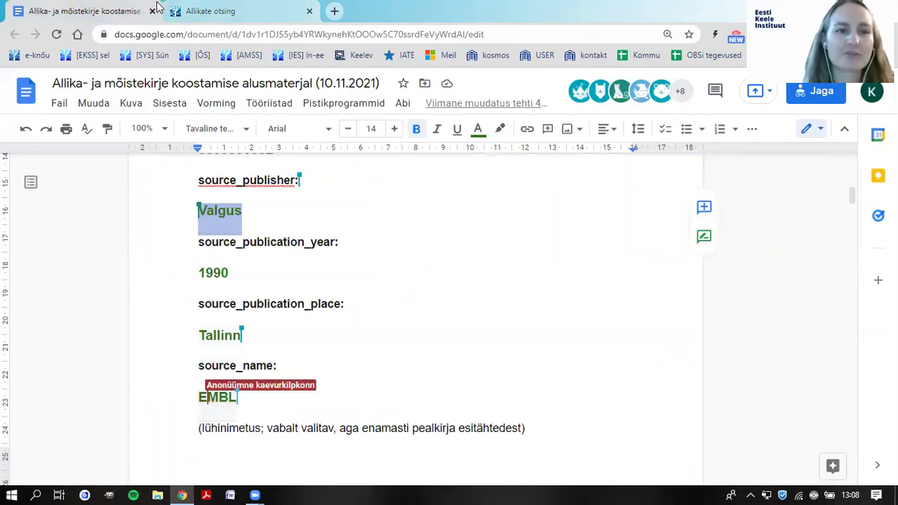
click(184, 12)
scroll(292, 226, down, 3)
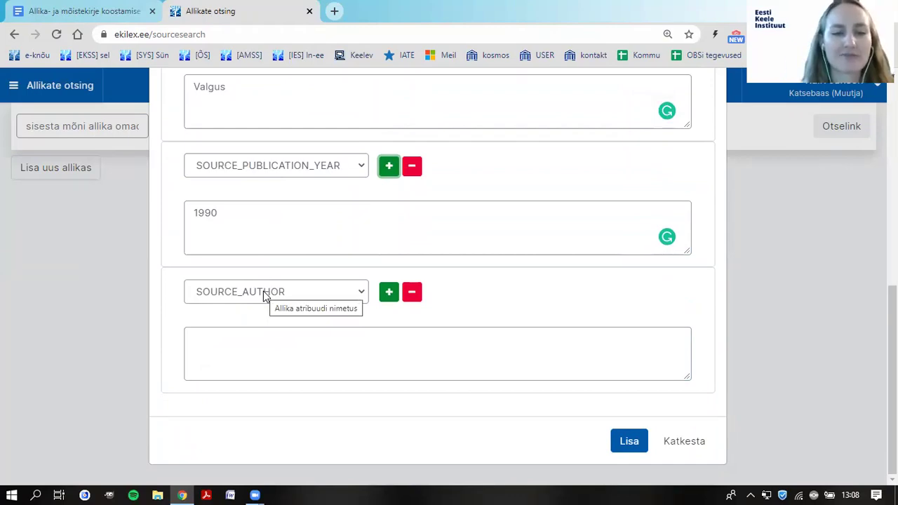
scroll(398, 211, up, 6)
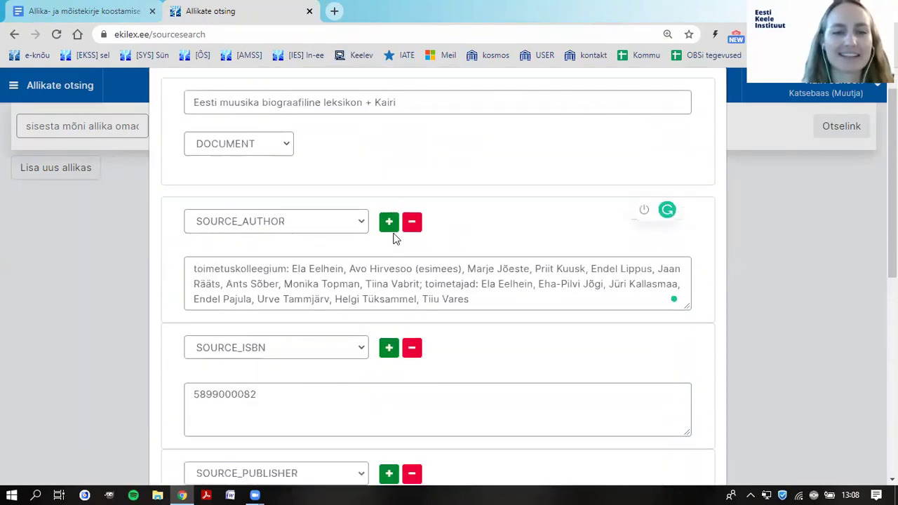
scroll(393, 241, down, 8)
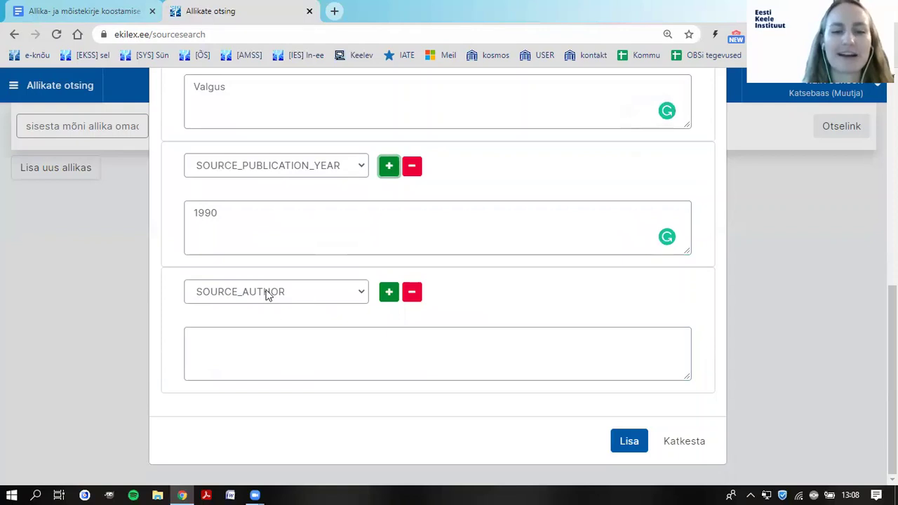
click(226, 297)
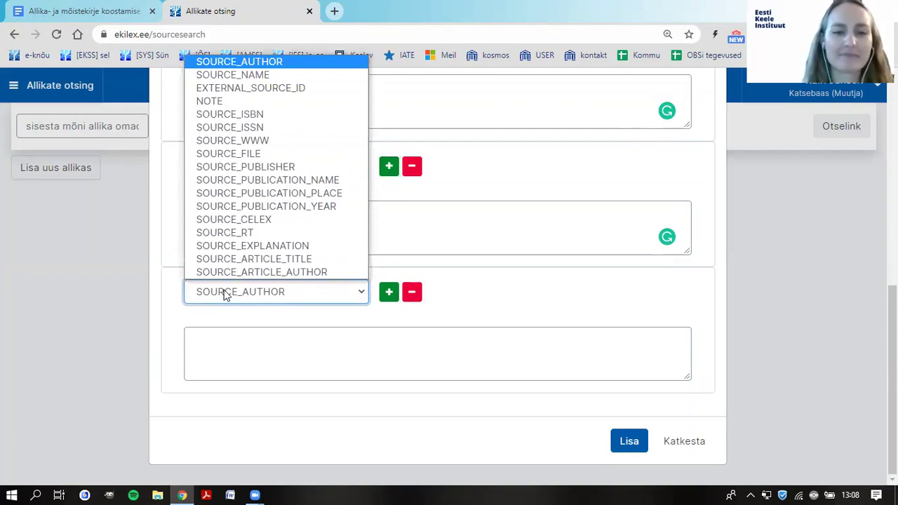
click(266, 199)
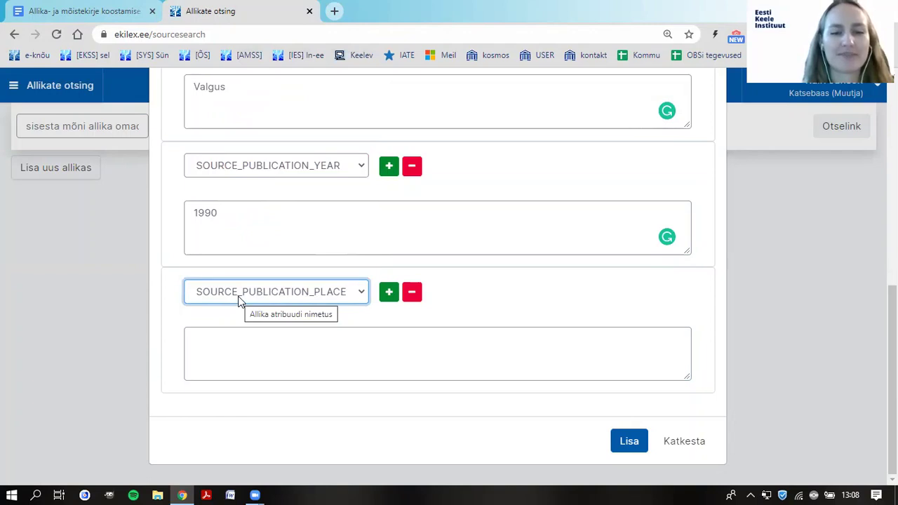
click(232, 345)
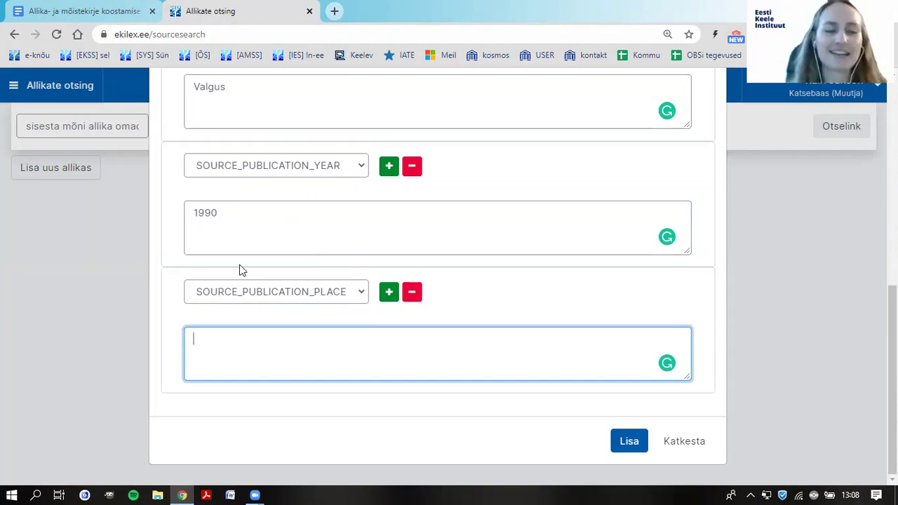
text(Tallinn)
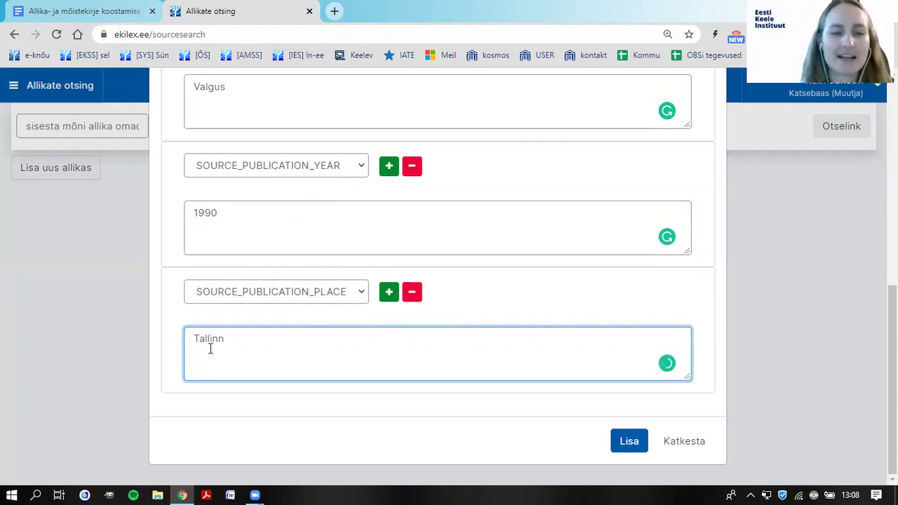
Check the remaining field in the Google Docs material and review the new source's name, type and attributes in Ekilex.
click(63, 10)
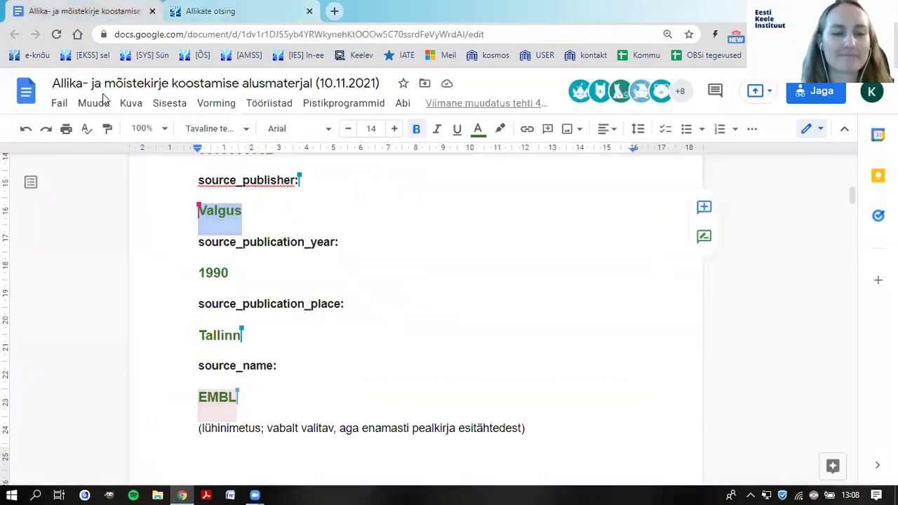
scroll(384, 346, up, 3)
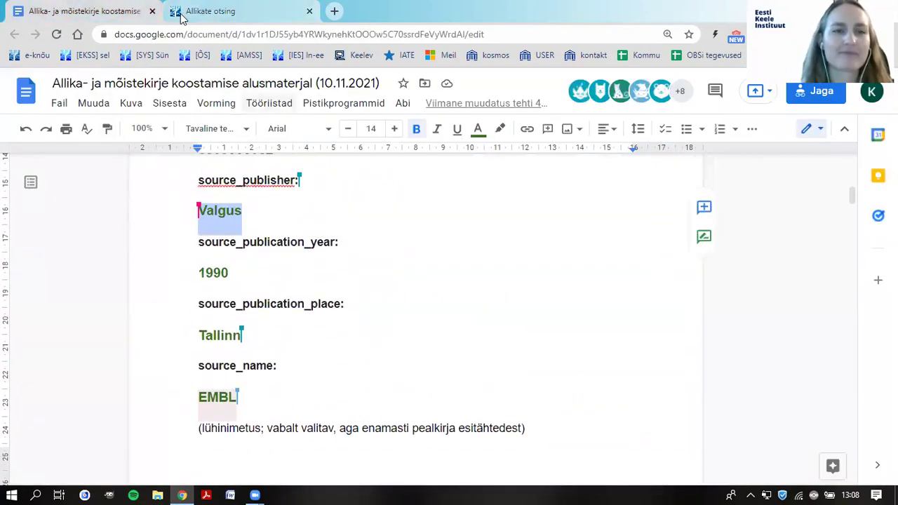
click(179, 17)
scroll(379, 315, up, 7)
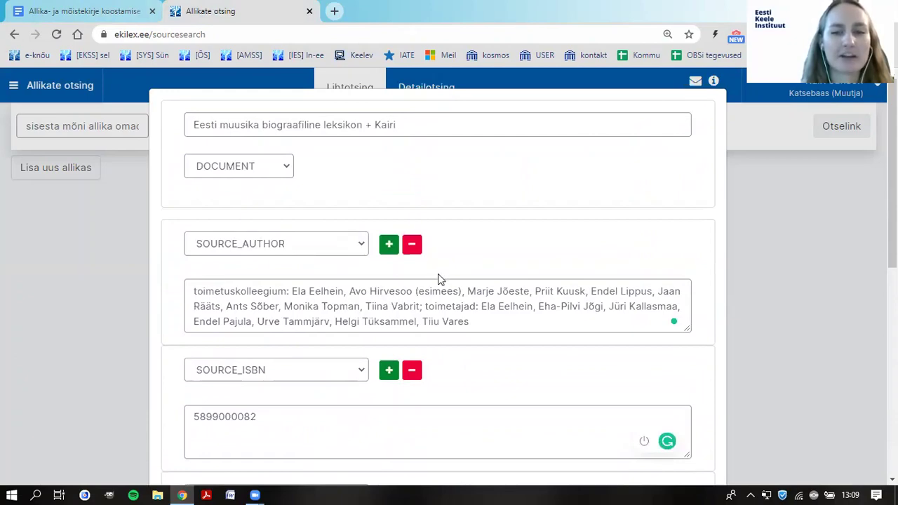
scroll(427, 192, down, 7)
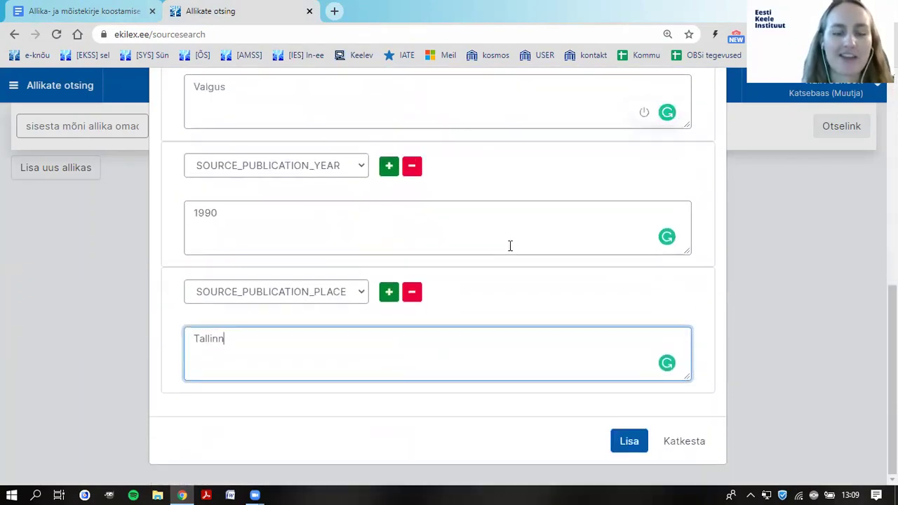
scroll(493, 262, up, 7)
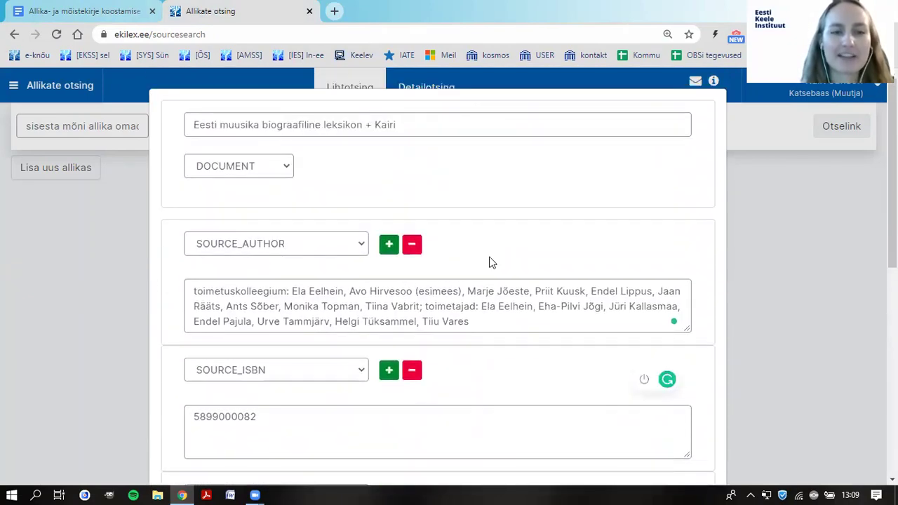
scroll(491, 262, down, 5)
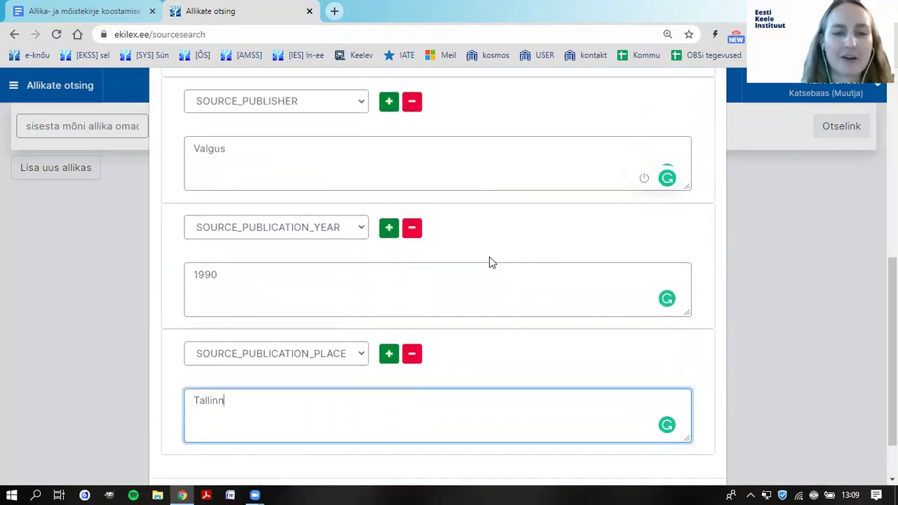
scroll(491, 263, down, 2)
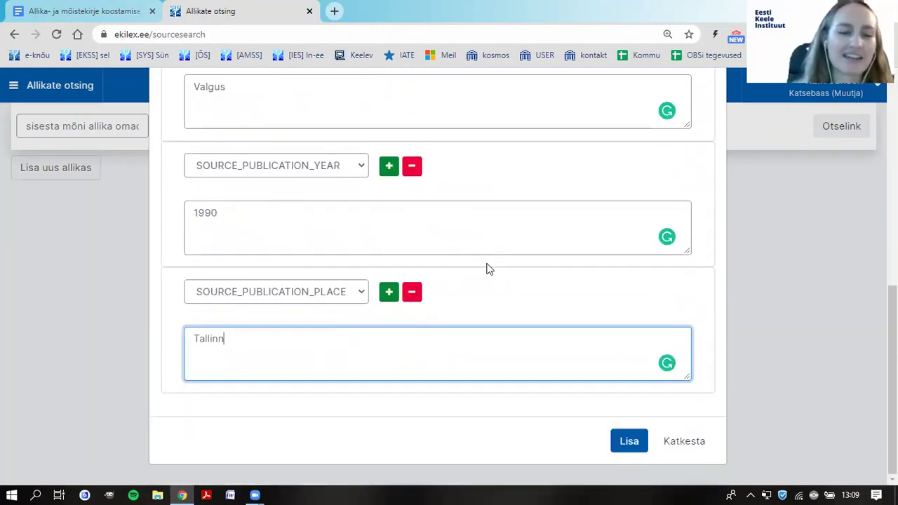
click(501, 277)
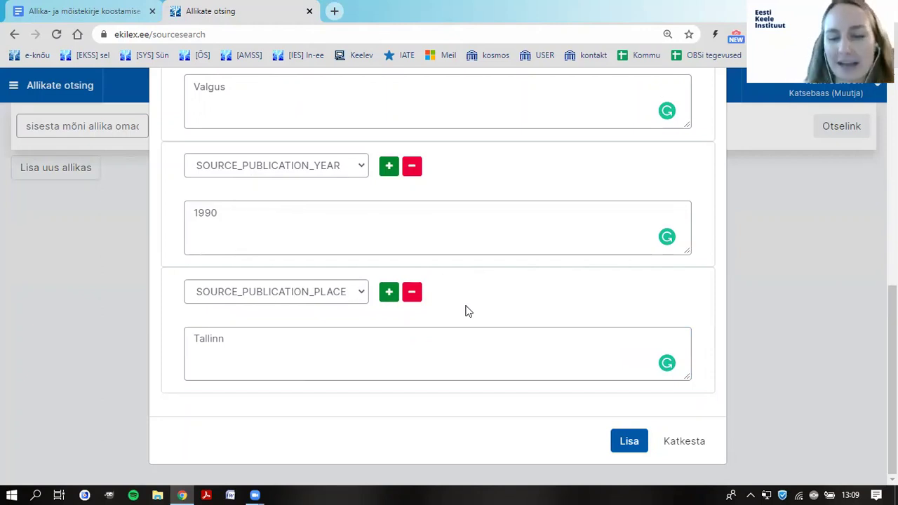
scroll(468, 311, up, 10)
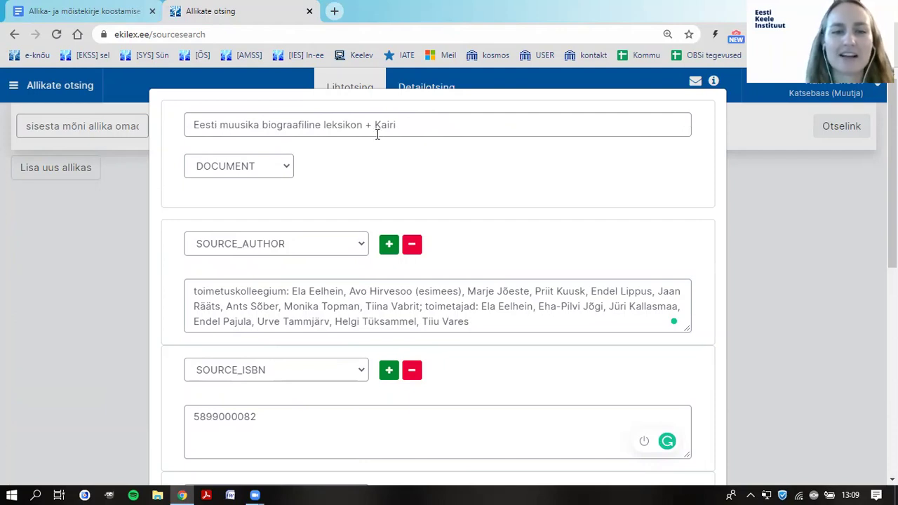
scroll(495, 172, down, 6)
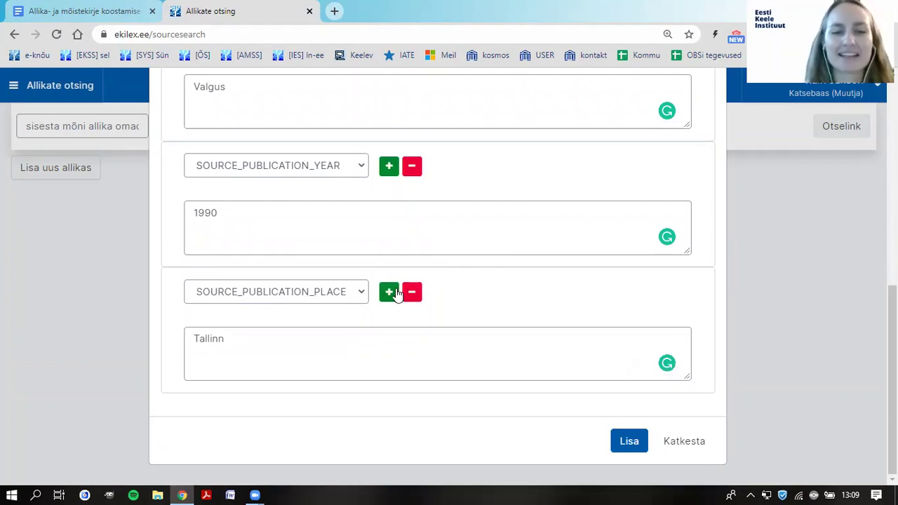
Add a sixth attribute to the source, starting from the SOURCE_AUTHOR entry, and look over the attribute list.
scroll(396, 291, up, 5)
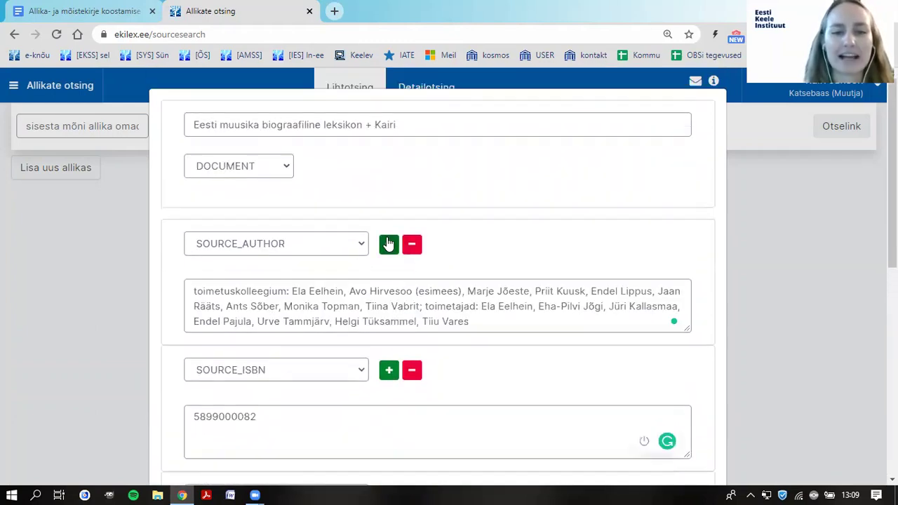
scroll(423, 255, down, 8)
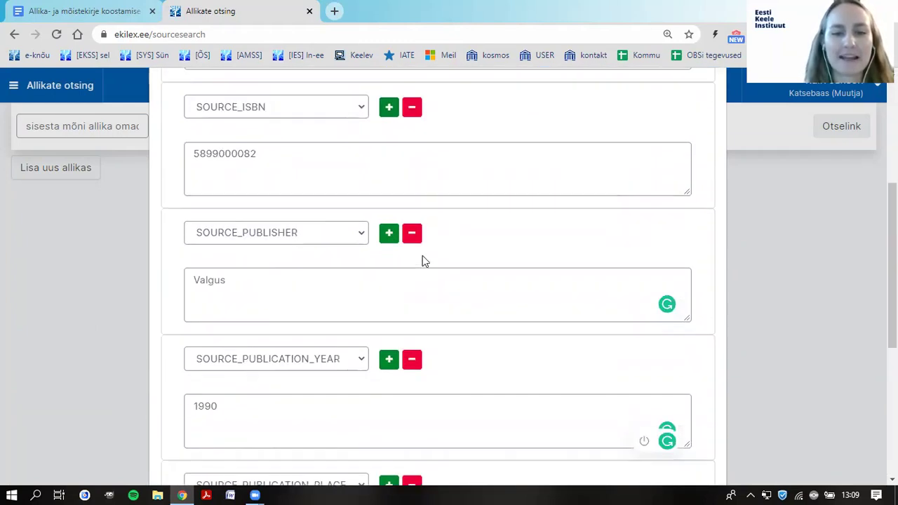
scroll(434, 262, up, 10)
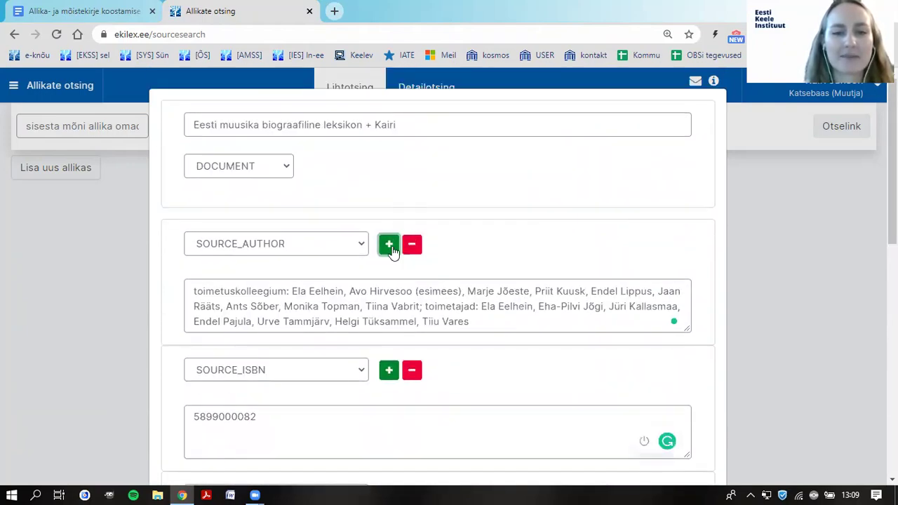
Set the new sixth attribute's type to SOURCE_NAME and enter the short name EMBL as its value.
scroll(393, 250, down, 10)
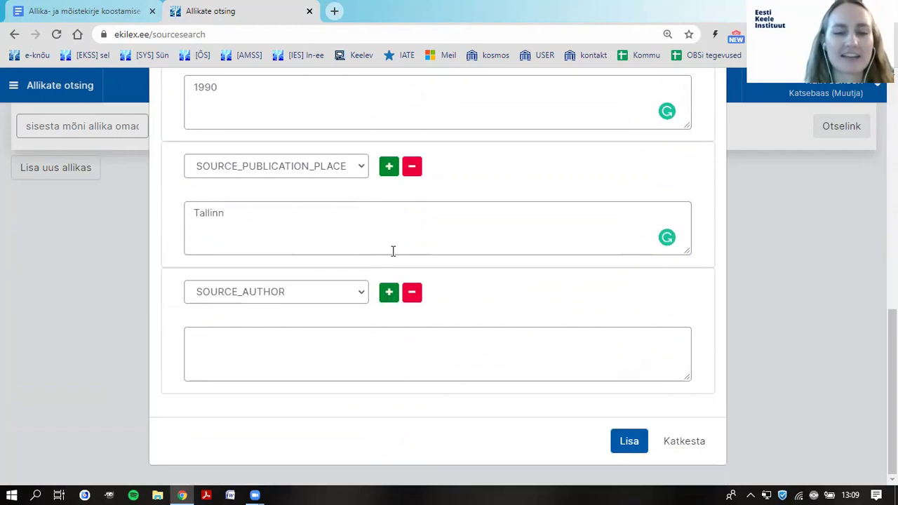
click(271, 292)
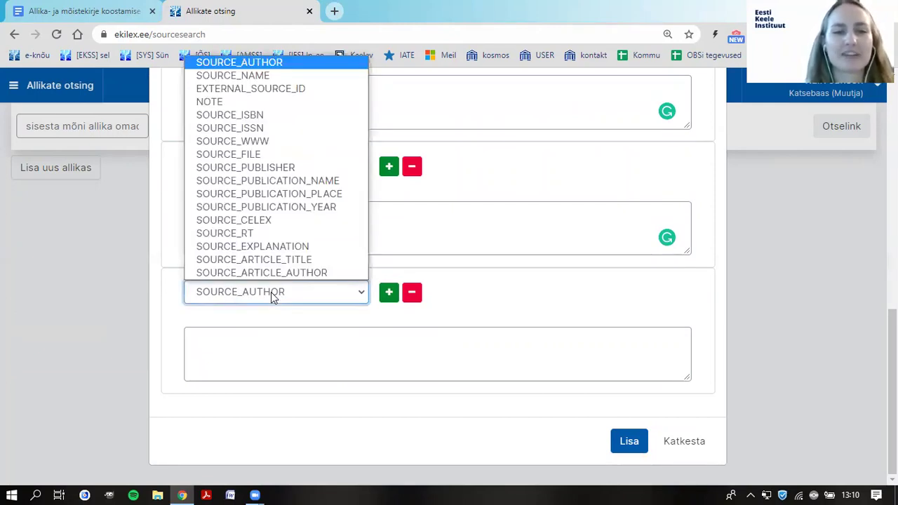
click(251, 75)
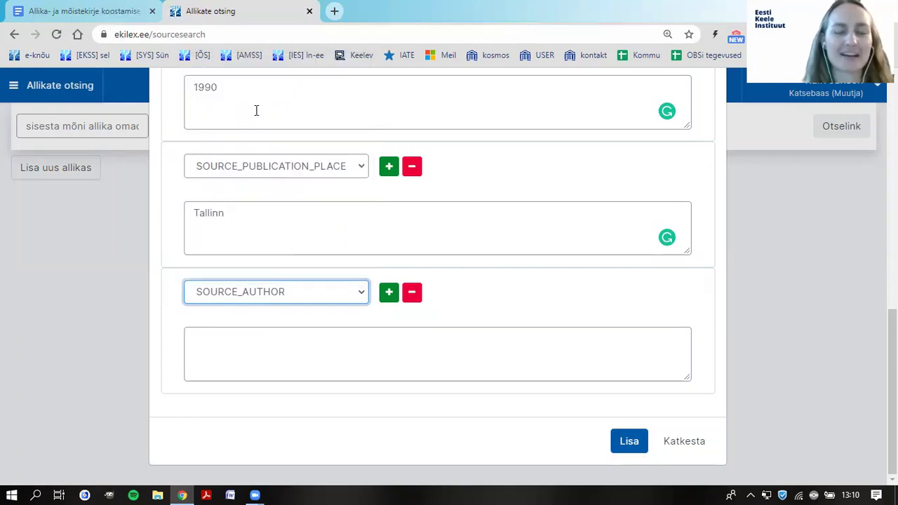
click(311, 338)
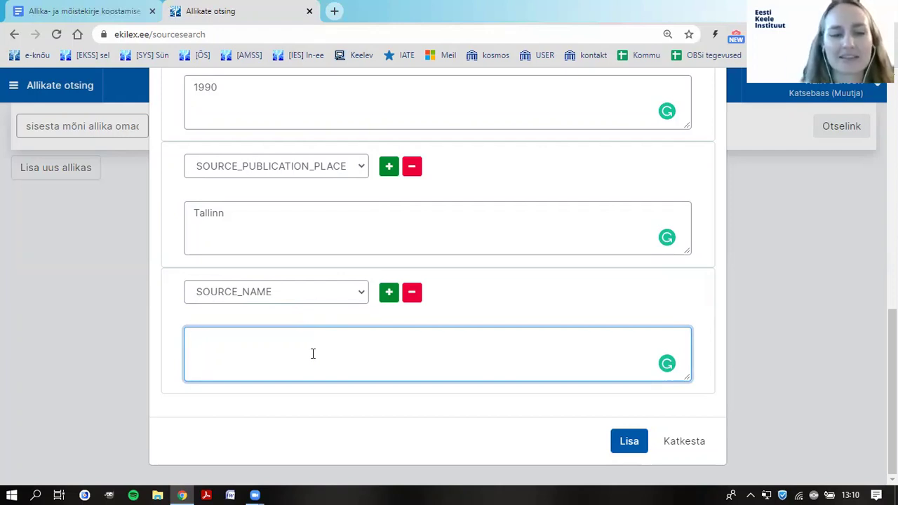
text(EMBL)
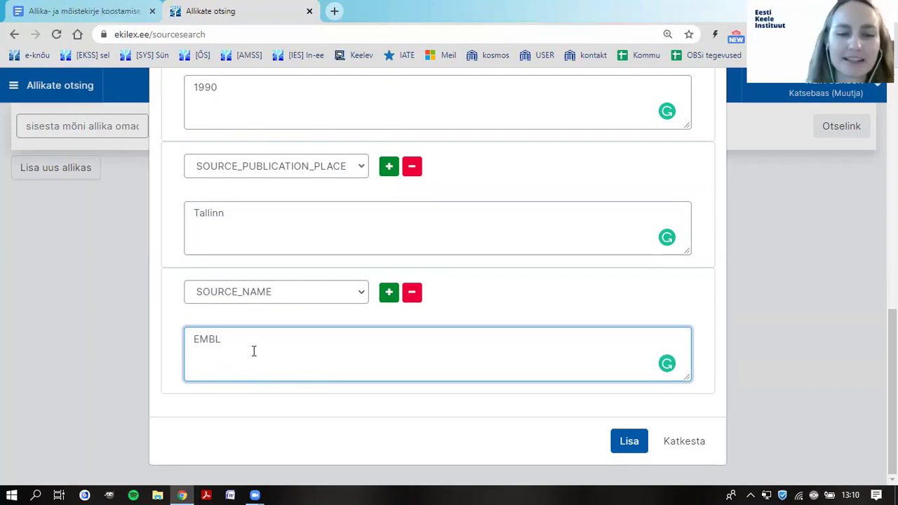
drag(232, 345, 171, 349)
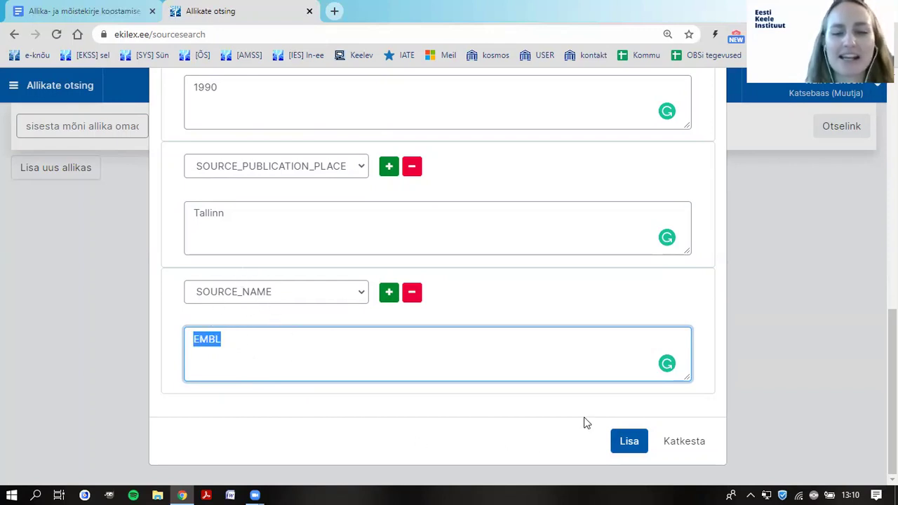
Check the source's name and attributes from start to end, and save the new source record.
scroll(535, 353, up, 10)
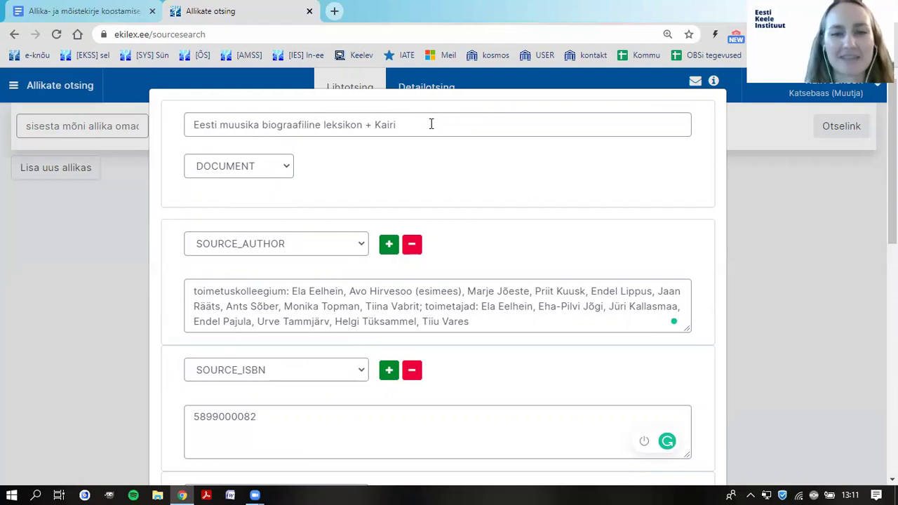
scroll(481, 260, down, 10)
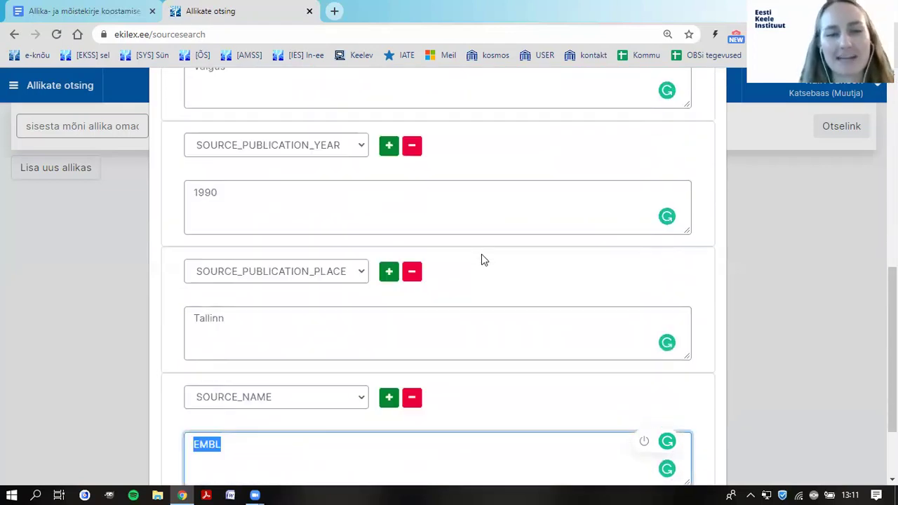
scroll(481, 259, down, 3)
click(298, 342)
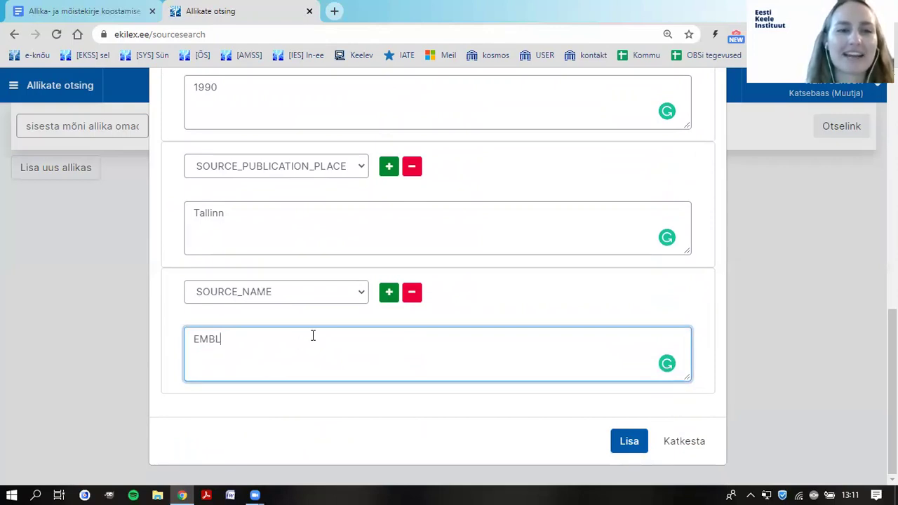
click(625, 452)
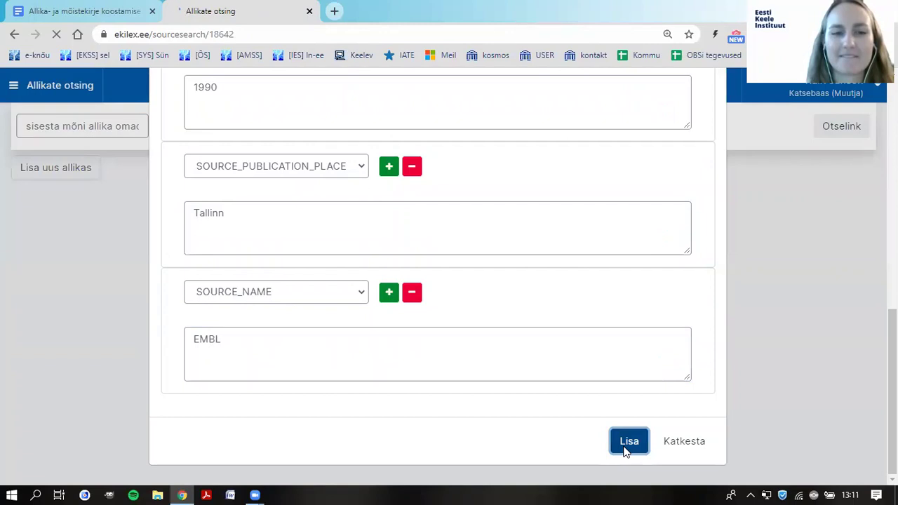
Review the saved source's type and its name, author, ISBN, publisher, publication year and publication place attributes.
scroll(509, 239, down, 1)
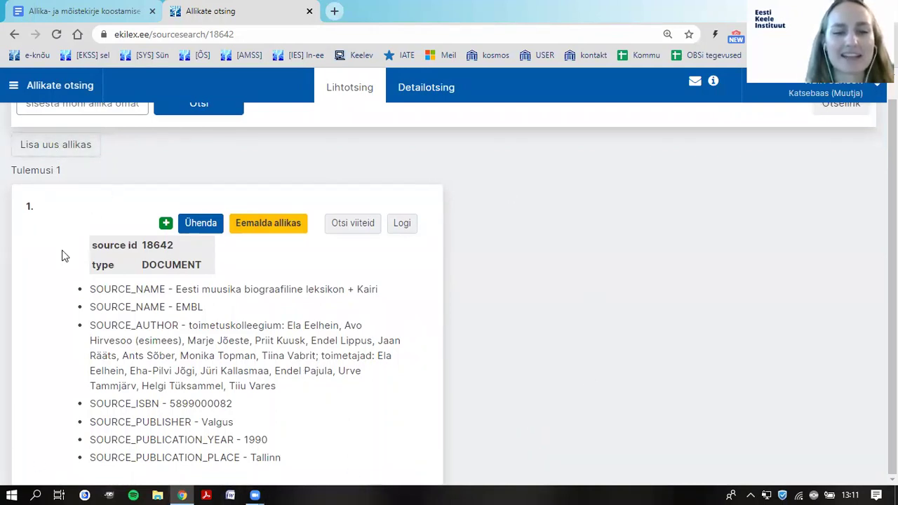
mouse_move(295, 445)
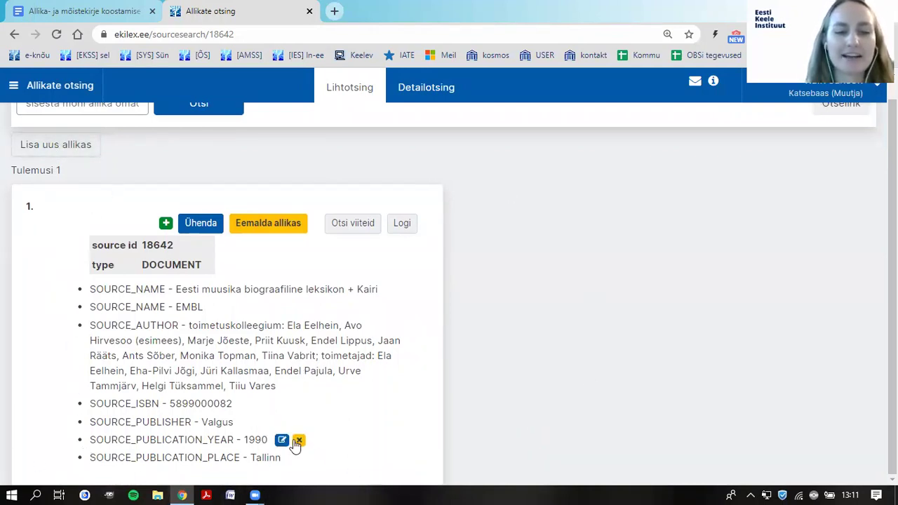
mouse_move(377, 329)
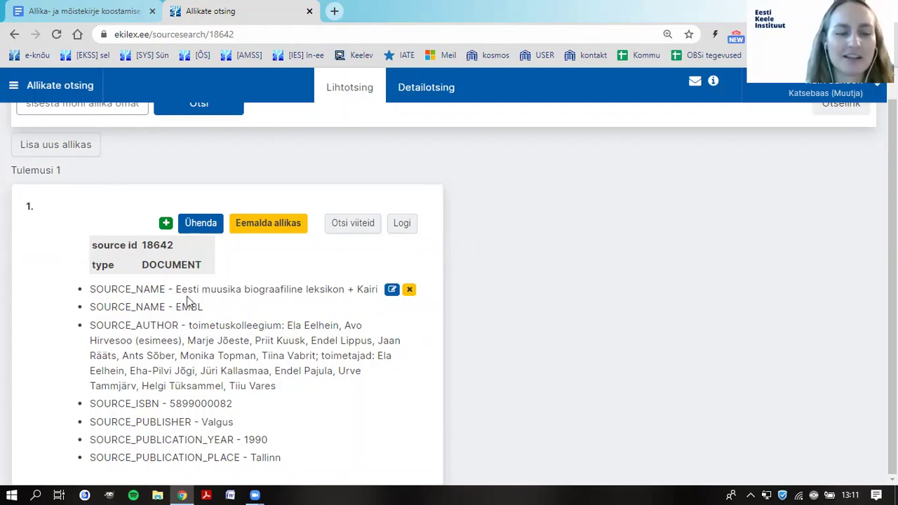
mouse_move(239, 293)
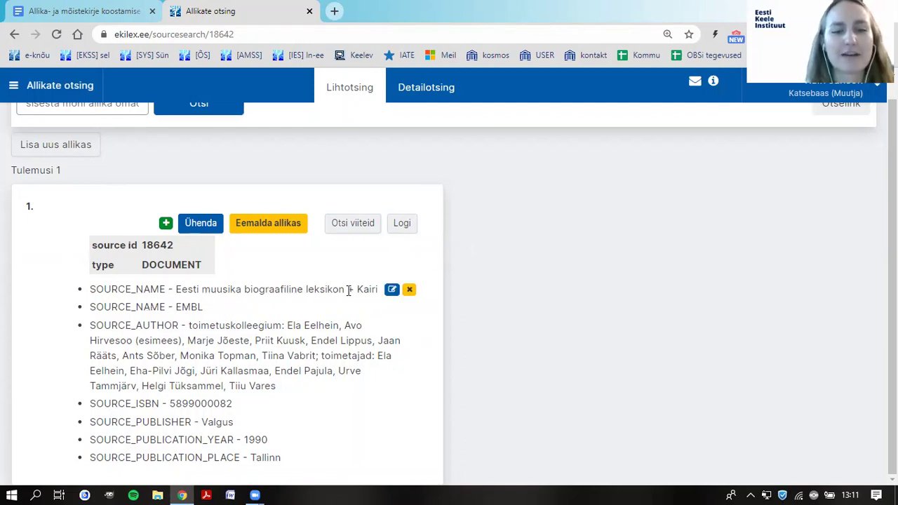
mouse_move(201, 323)
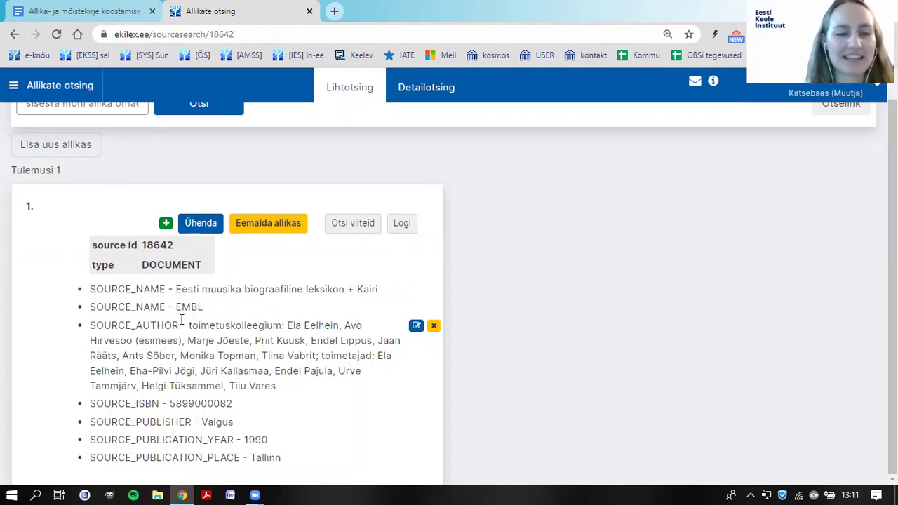
mouse_move(172, 427)
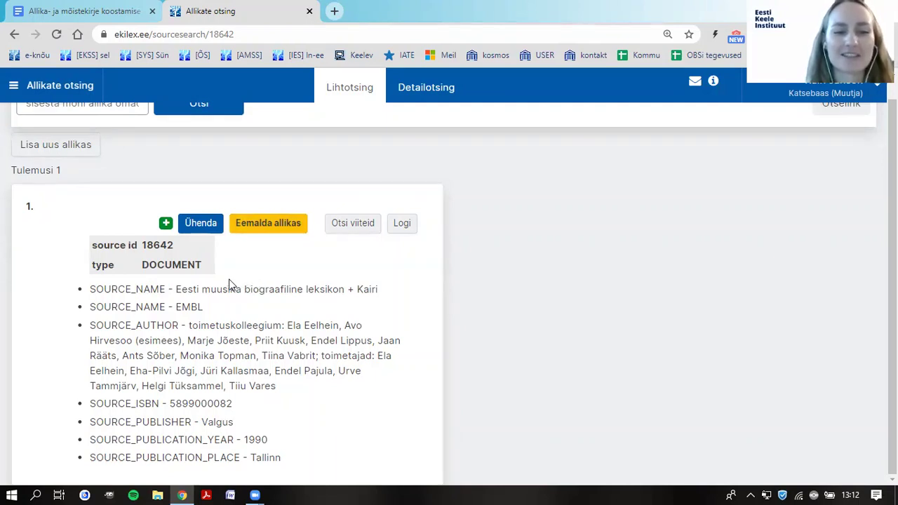
mouse_move(282, 337)
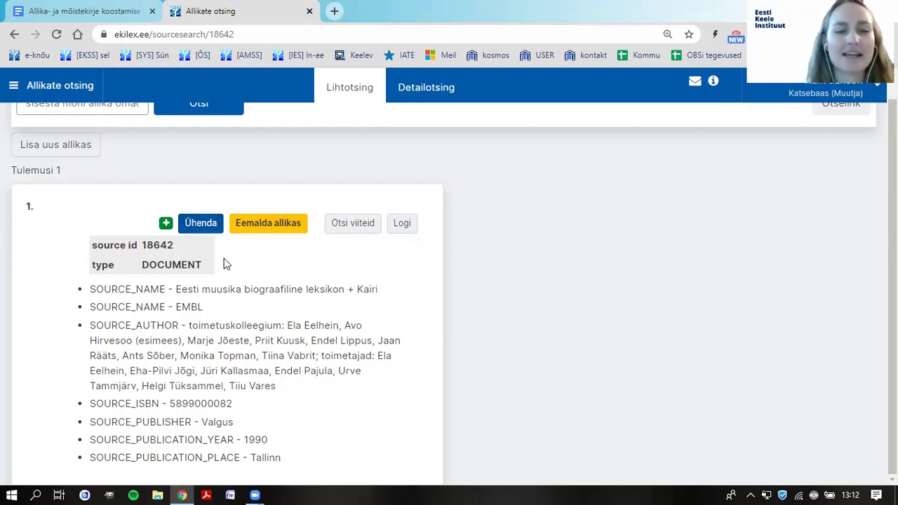
mouse_move(212, 284)
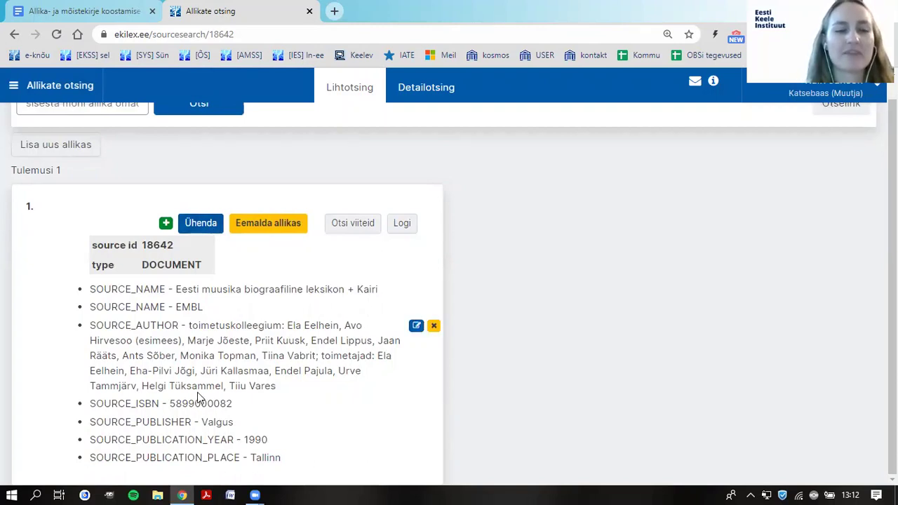
Examine the attribute types available for adding to the saved source, and close the dialog without adding any.
click(167, 223)
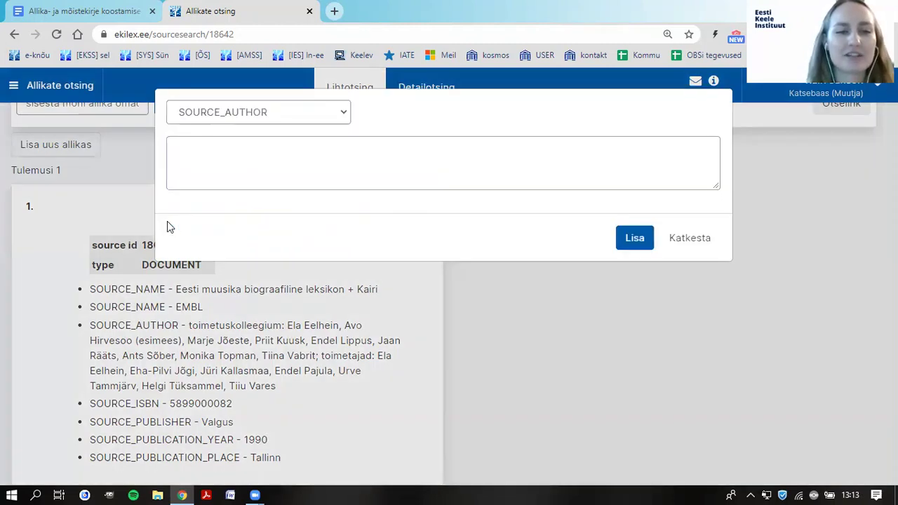
click(236, 120)
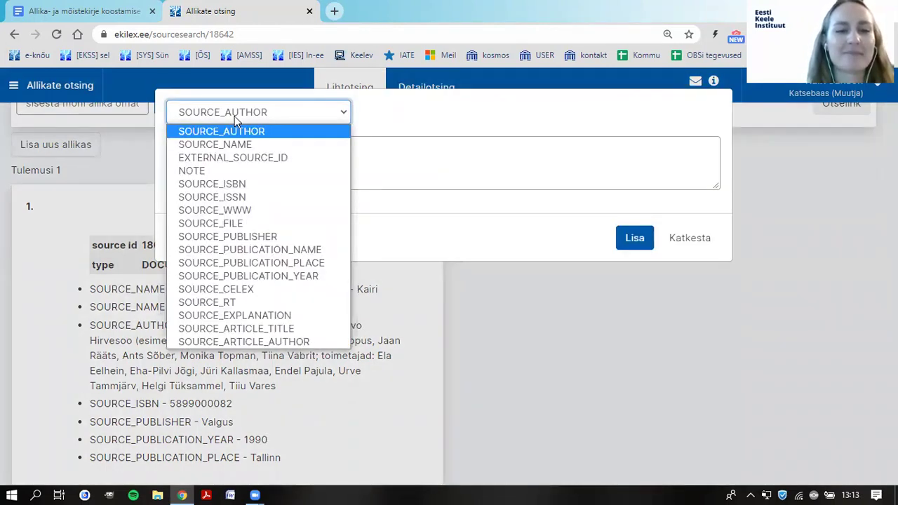
click(235, 117)
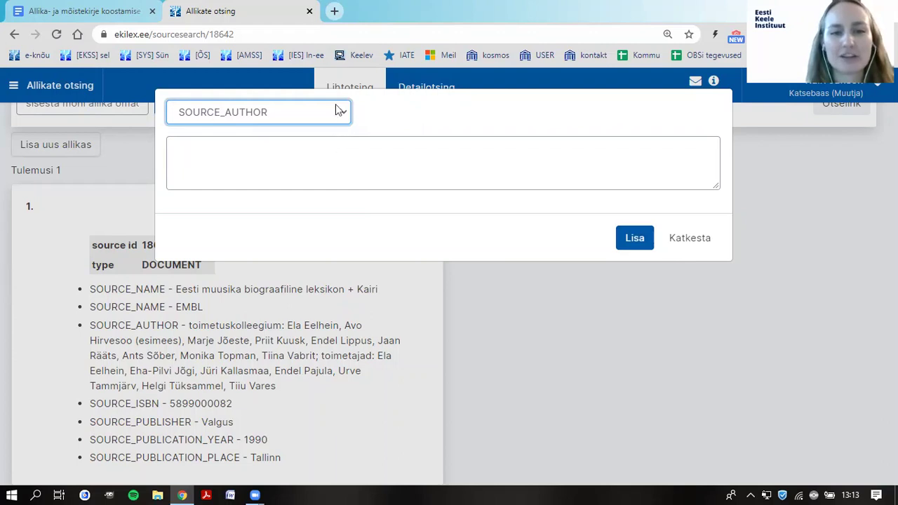
click(334, 166)
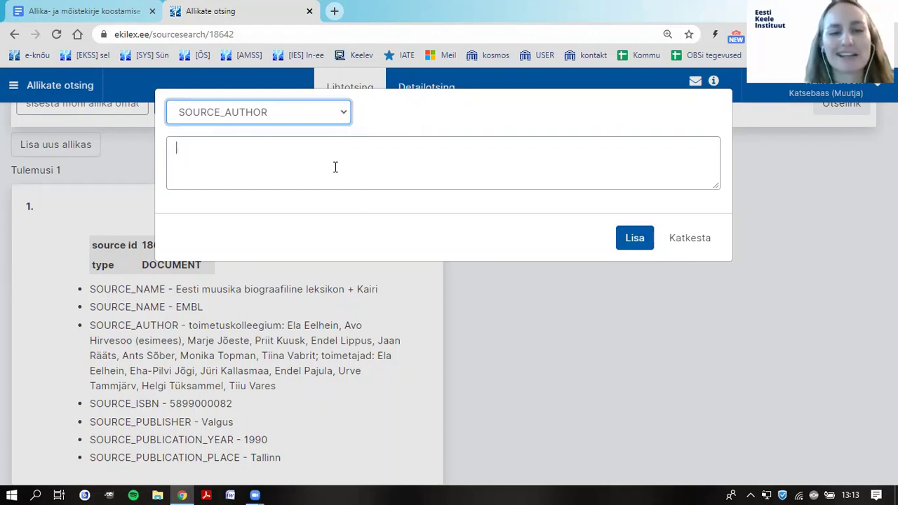
click(704, 243)
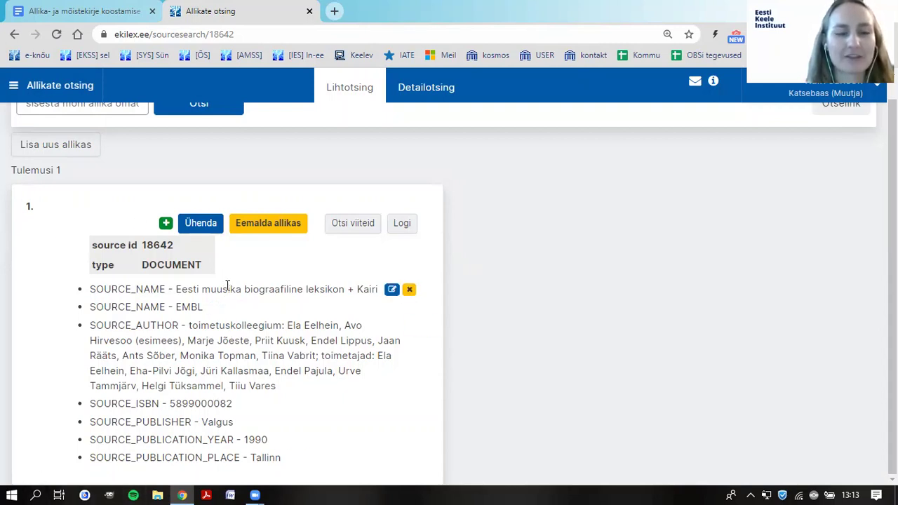
mouse_move(225, 309)
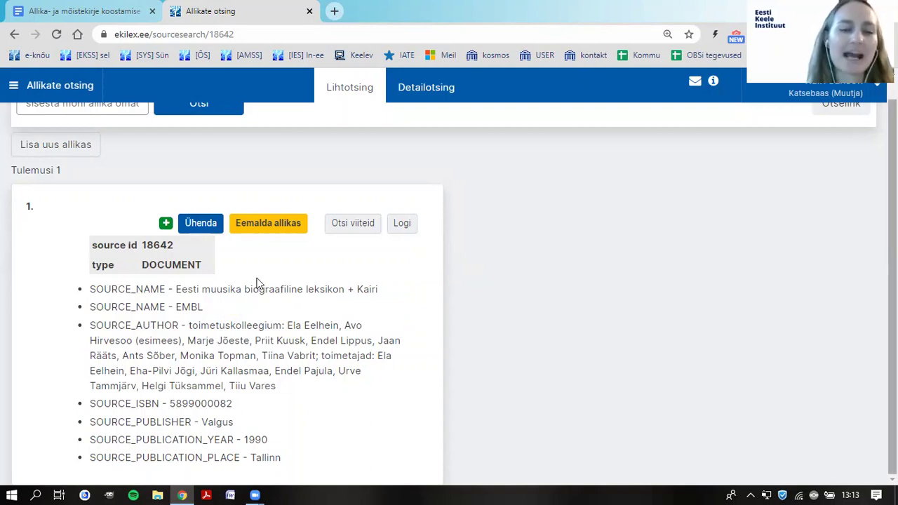
mouse_move(252, 294)
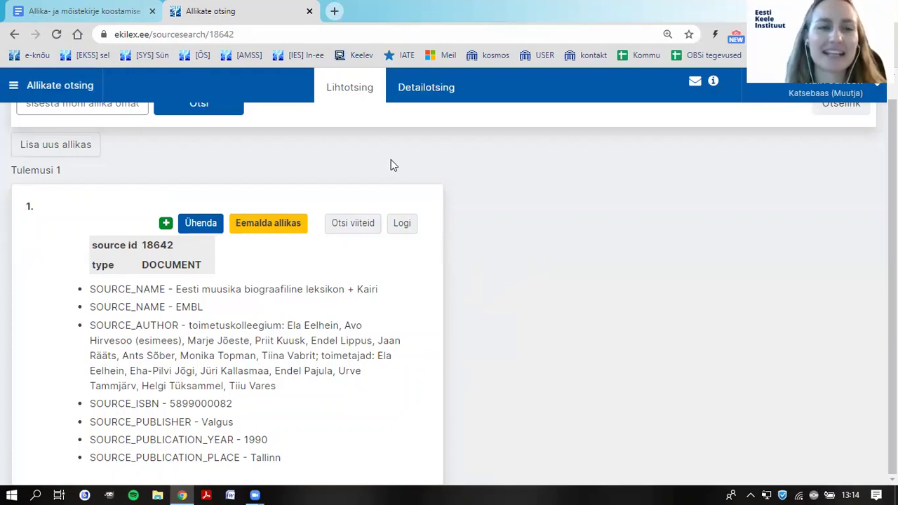
Switch to the Google Docs training material and find the first Estonian term in the Mõistekirje section.
click(71, 8)
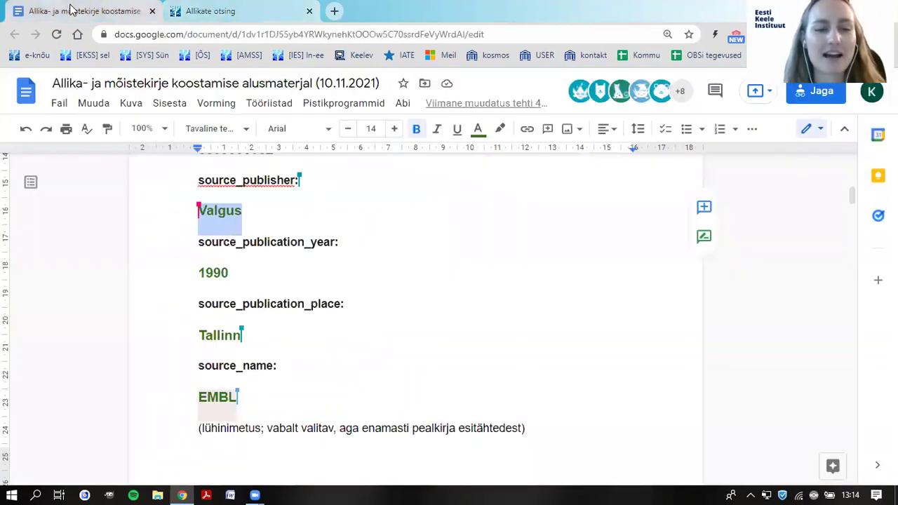
click(397, 306)
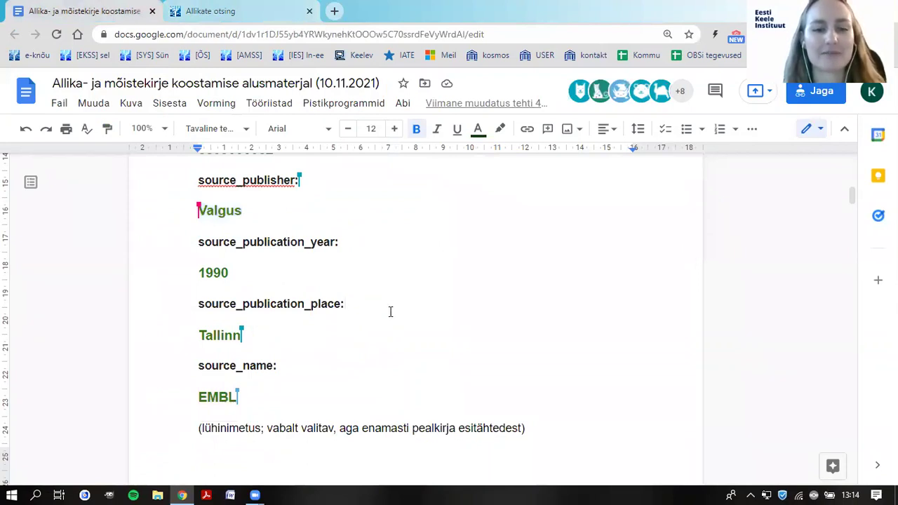
scroll(391, 312, down, 7)
scroll(331, 256, up, 1)
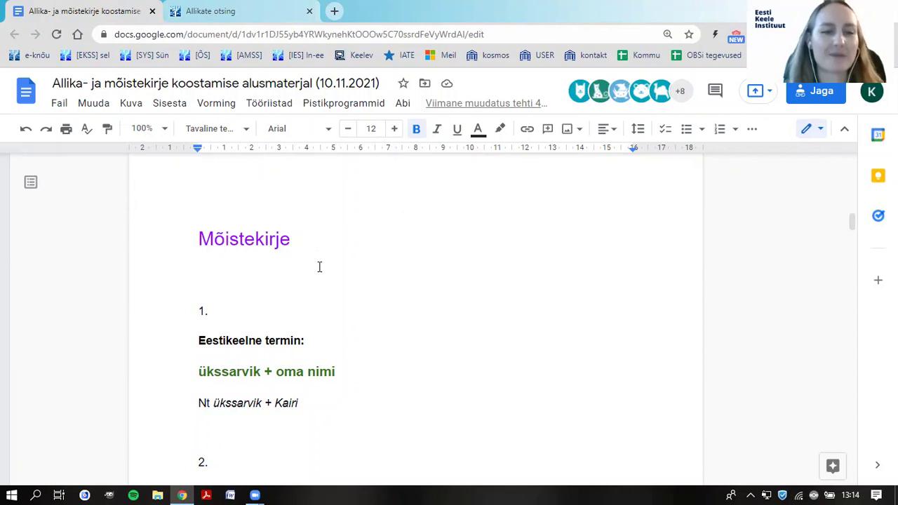
Return to Ekilex and switch from the source search to the Terminoloogid application.
click(177, 10)
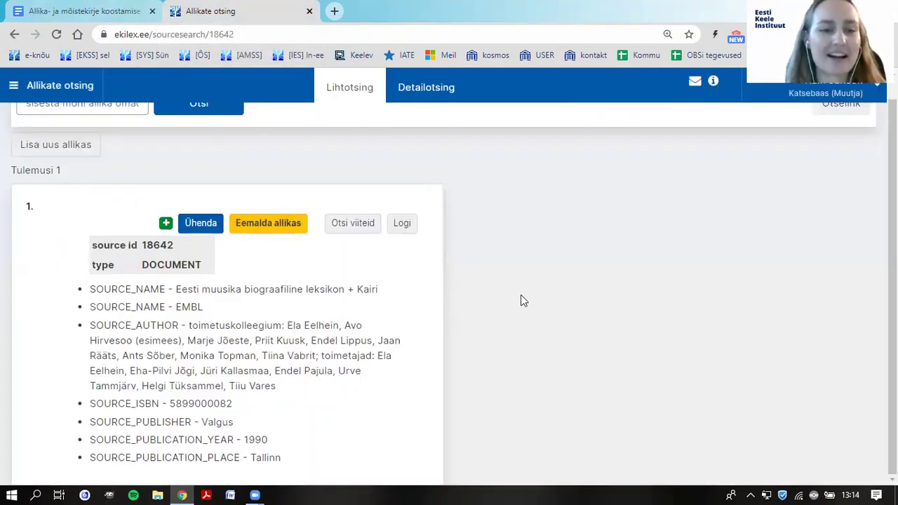
scroll(521, 300, up, 1)
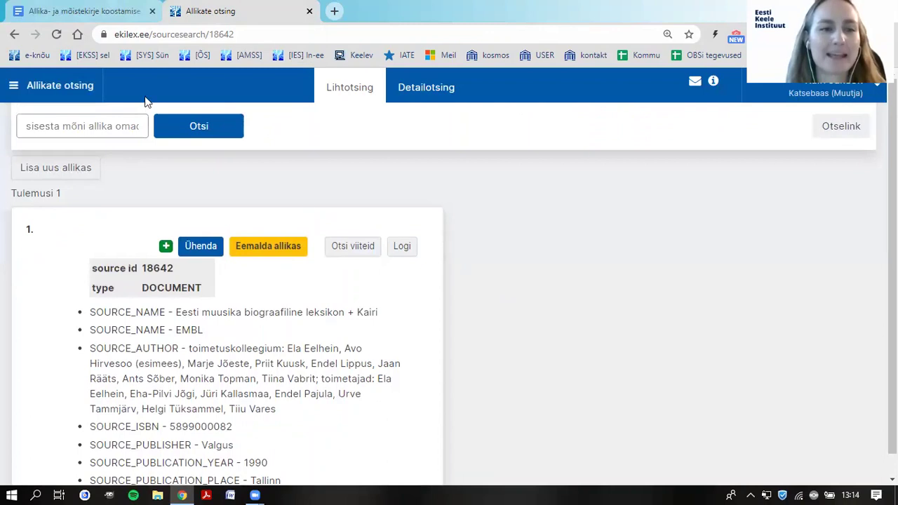
click(100, 92)
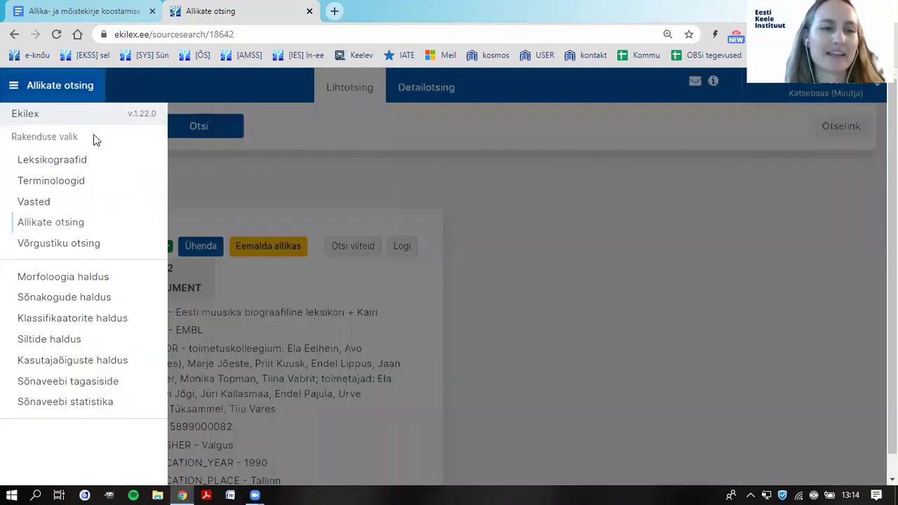
click(69, 184)
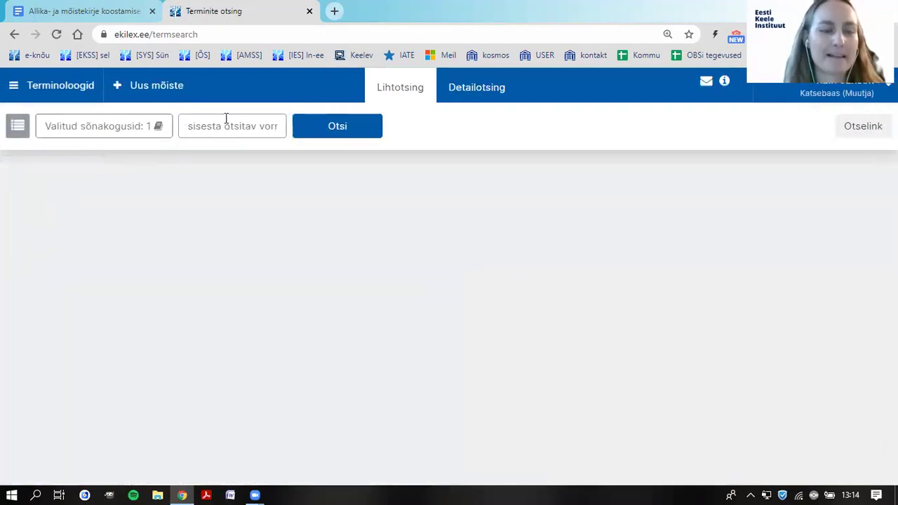
Search the selected termbase for the term ükssarvik.
click(225, 122)
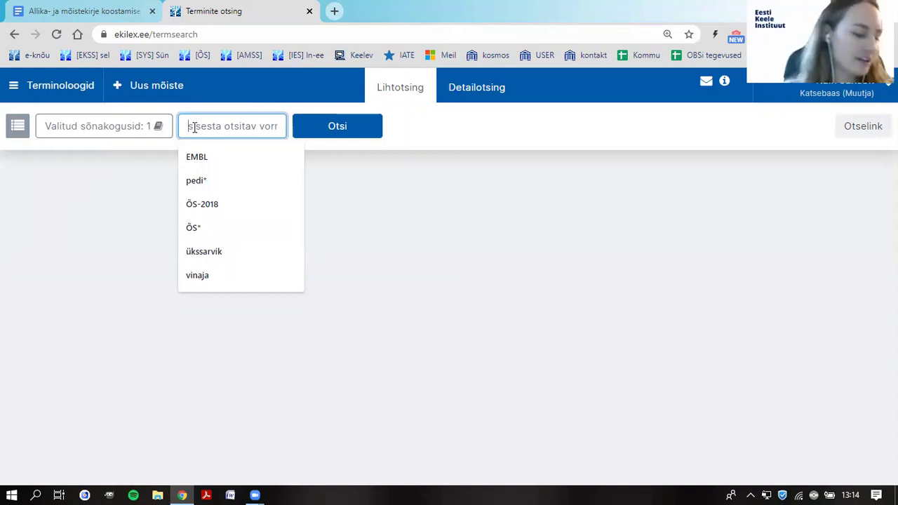
text(ükssar )
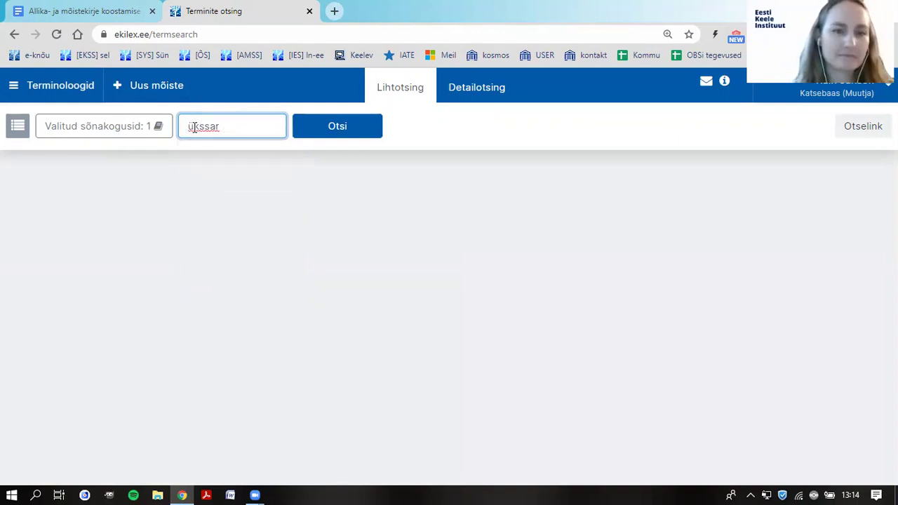
text(vik)
key(Return)
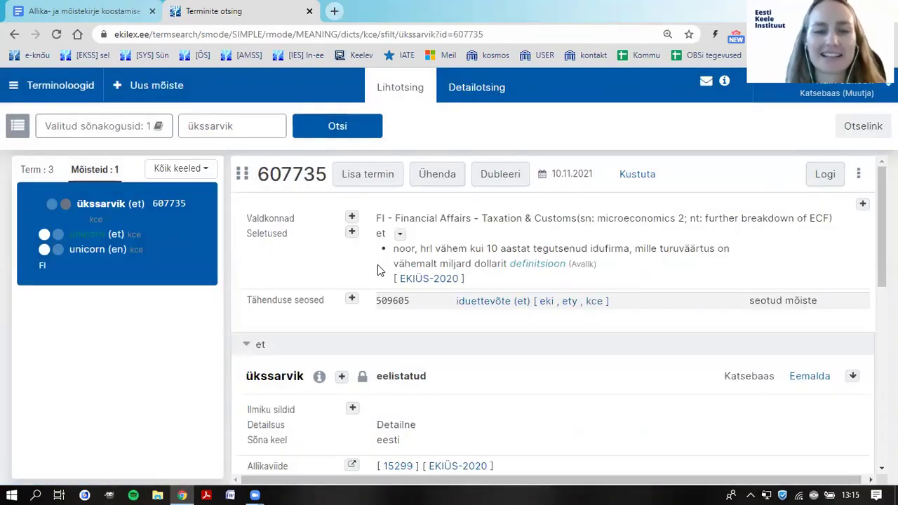
Look through the ükssarvik concept entry, from its domain, definition and related concept to its Estonian and English terms.
scroll(378, 265, down, 8)
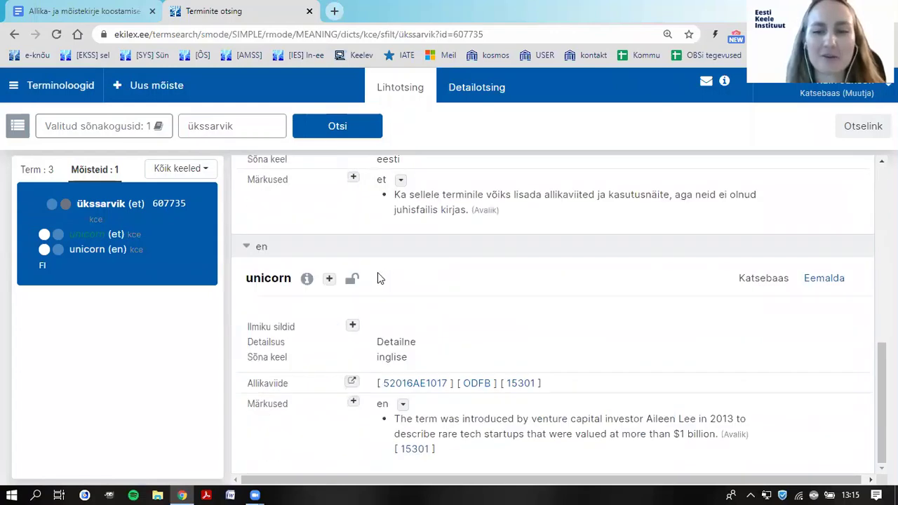
scroll(377, 272, up, 4)
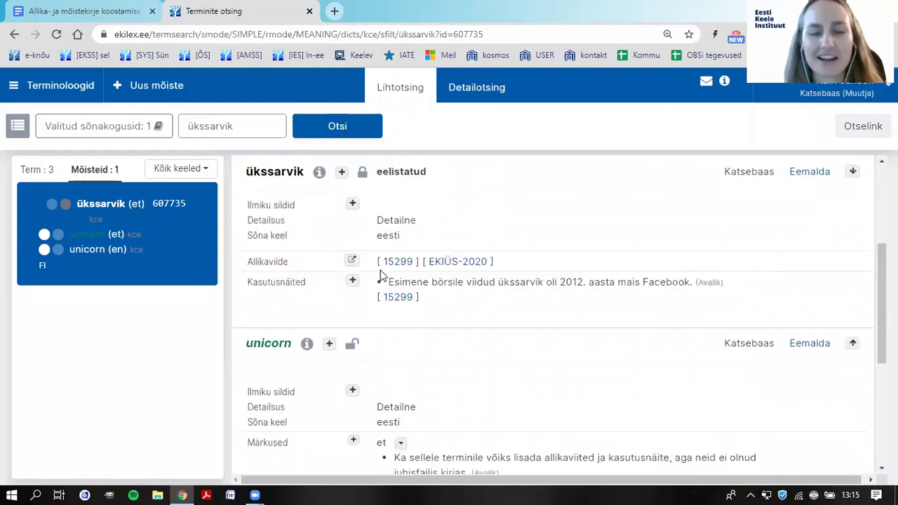
scroll(387, 264, up, 1)
scroll(387, 264, up, 2)
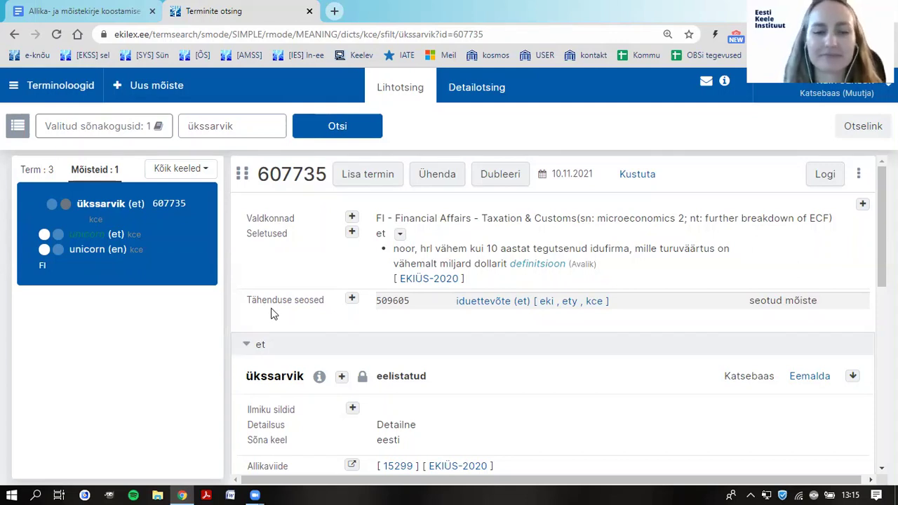
scroll(273, 314, down, 1)
scroll(328, 247, down, 1)
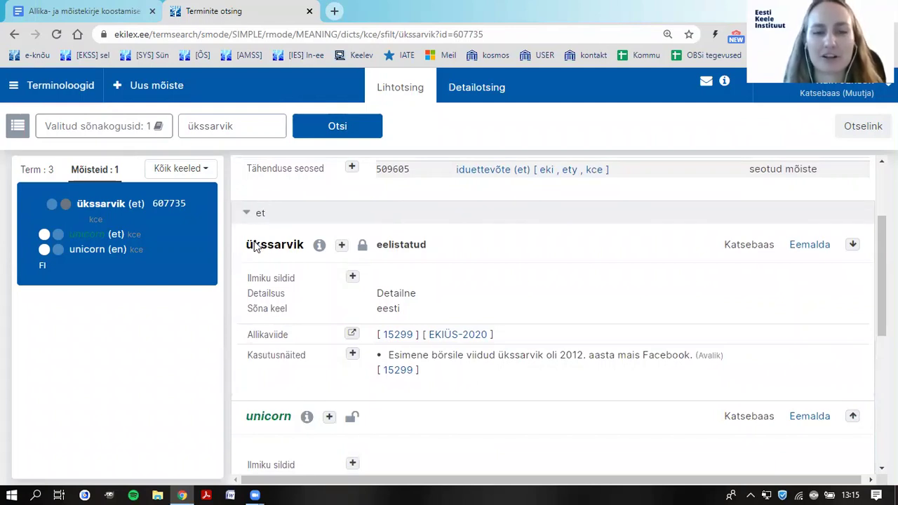
scroll(255, 250, down, 1)
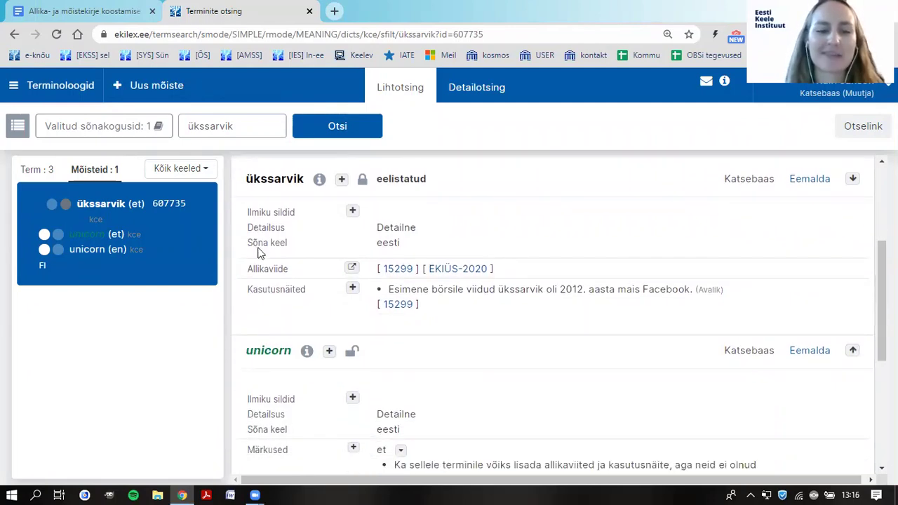
scroll(294, 223, up, 1)
scroll(284, 249, down, 2)
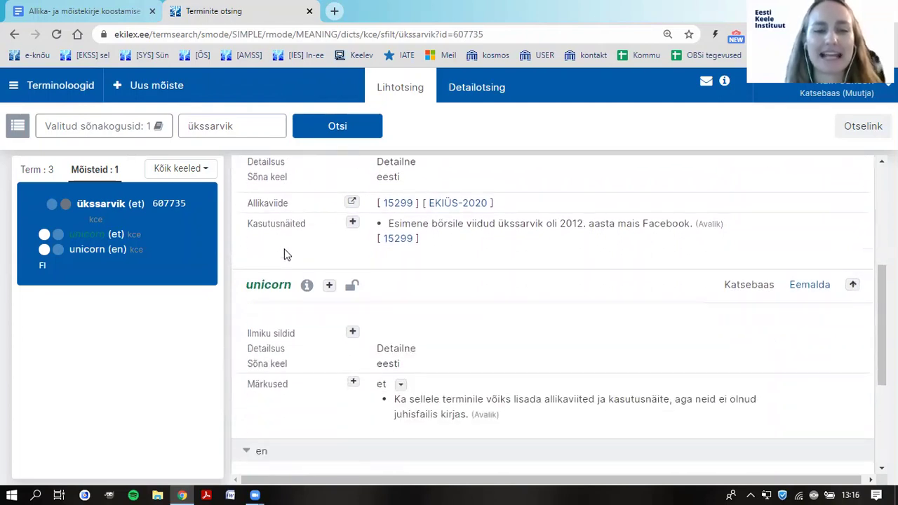
scroll(287, 254, up, 1)
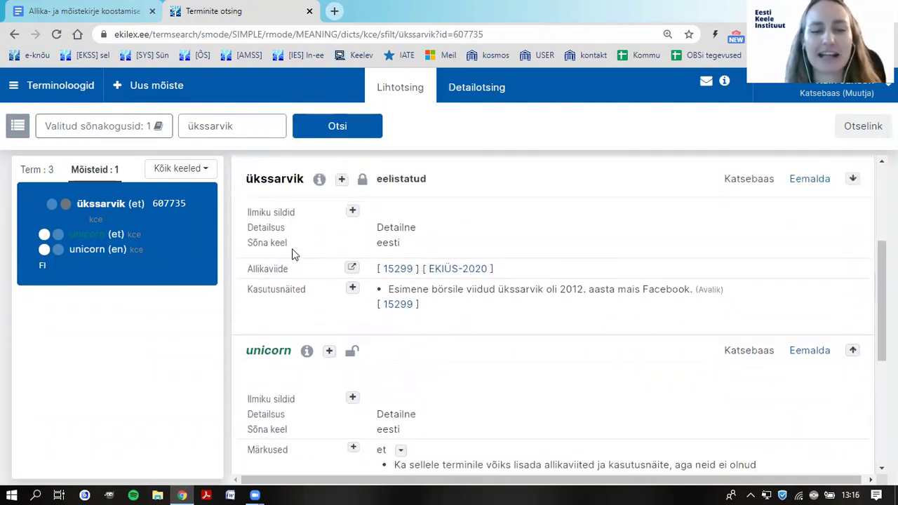
Examine the source references, usage example and preferred-term status of the Estonian term ükssarvik.
mouse_move(257, 353)
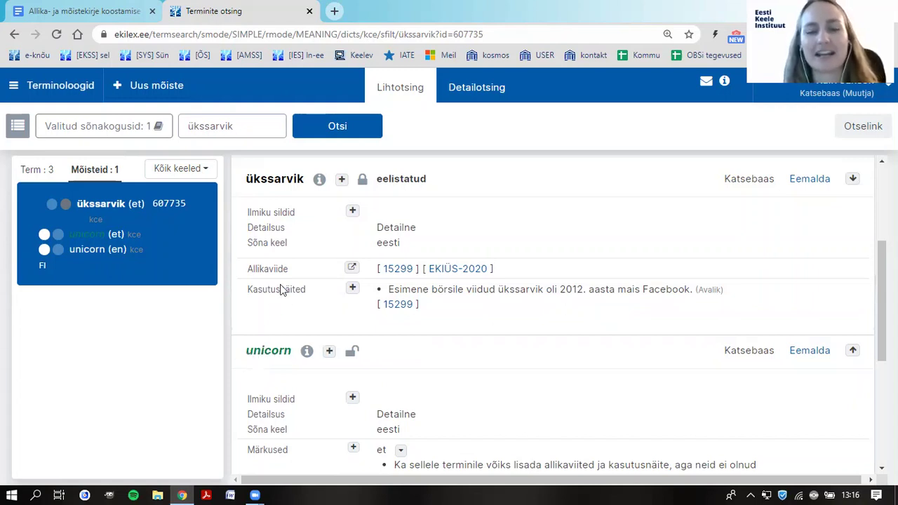
scroll(280, 290, up, 1)
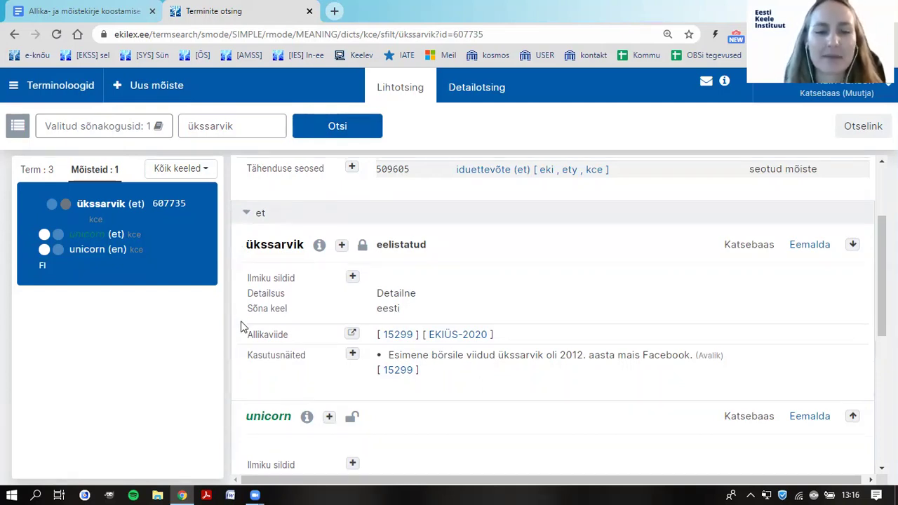
mouse_move(450, 345)
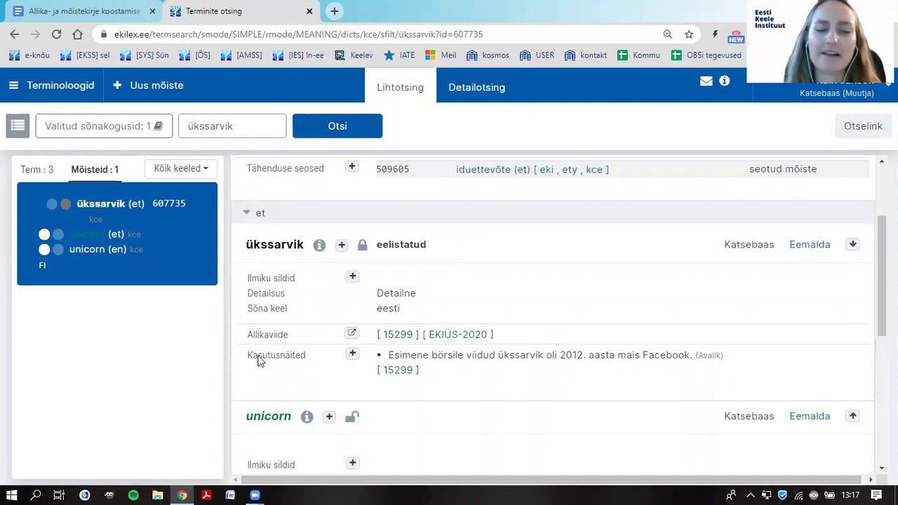
mouse_move(386, 358)
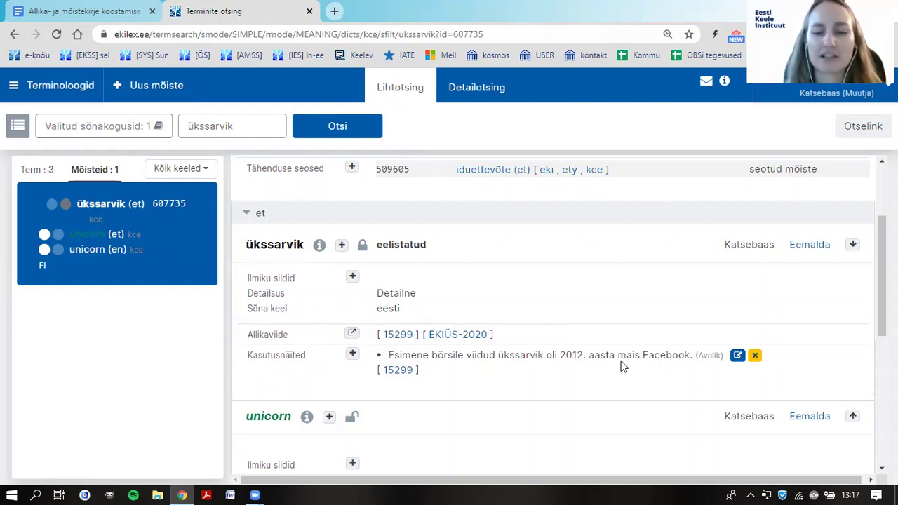
mouse_move(414, 379)
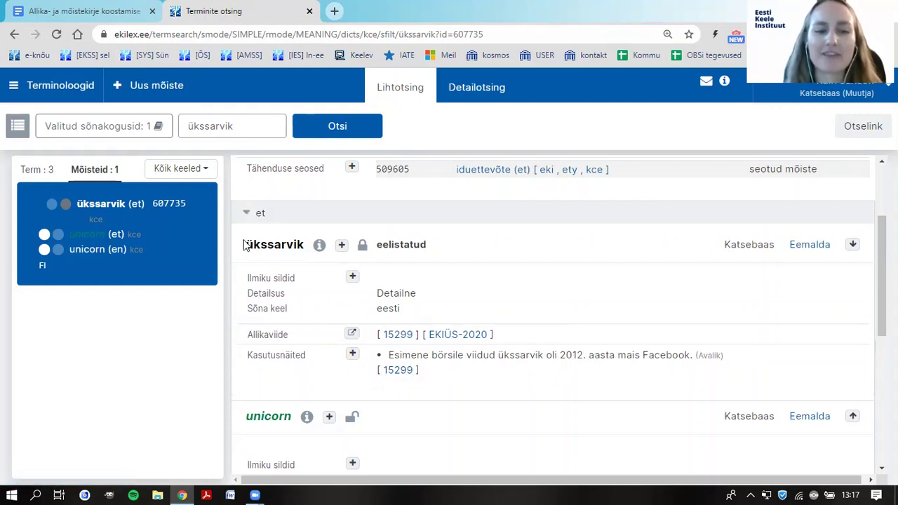
mouse_move(386, 253)
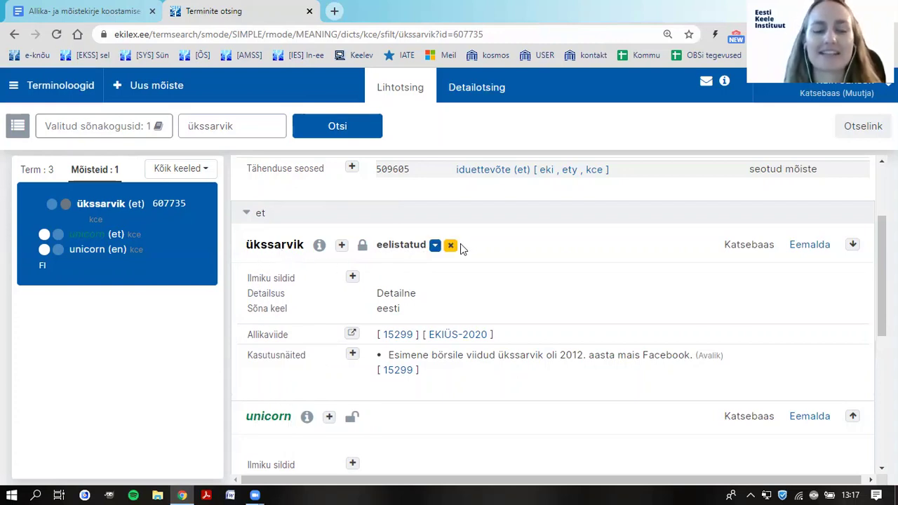
Examine the English term unicorn, reading its source references and the note with its own source link.
scroll(381, 232, down, 5)
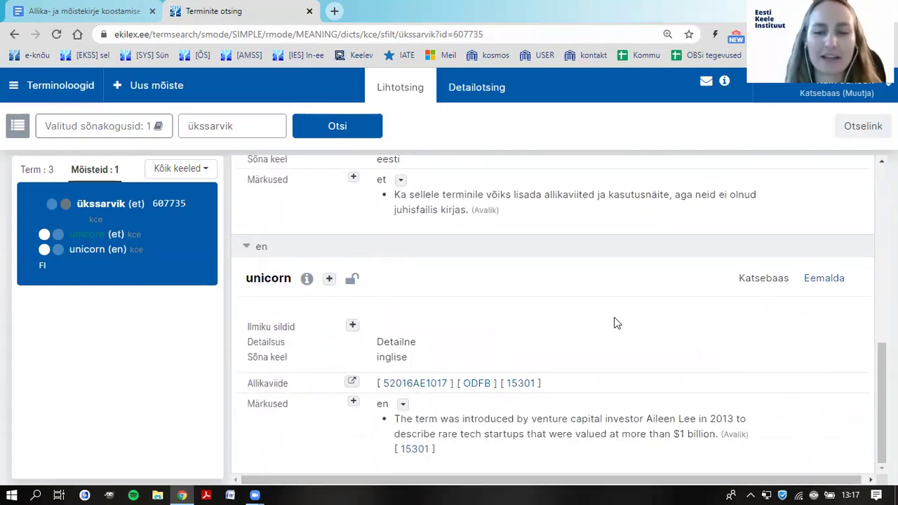
mouse_move(266, 281)
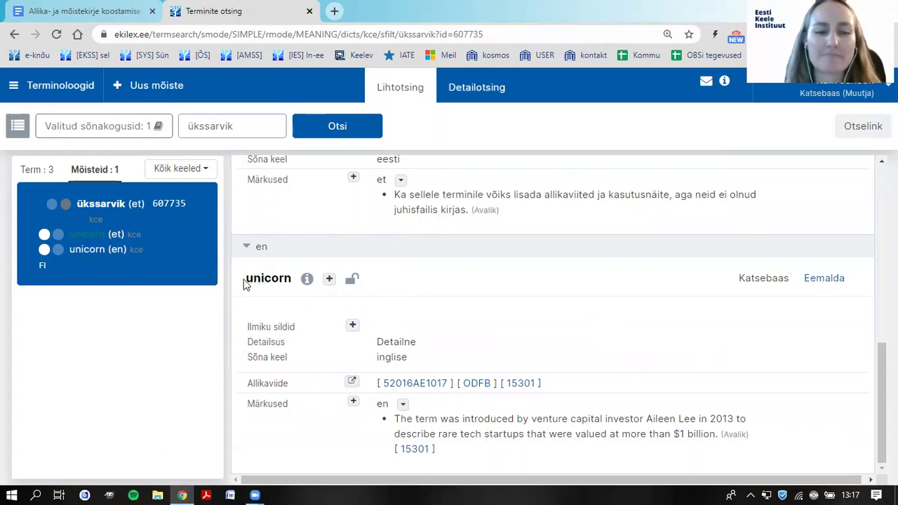
mouse_move(251, 362)
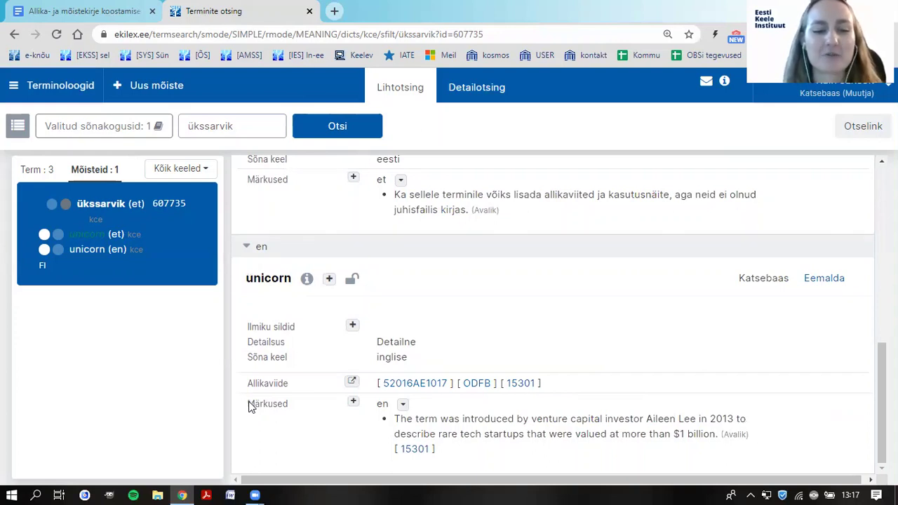
drag(249, 407, 295, 411)
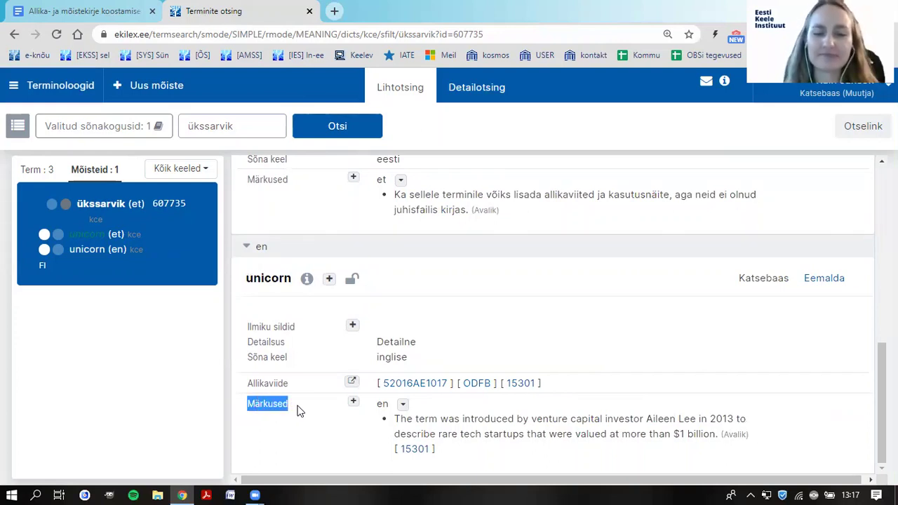
drag(396, 420, 673, 419)
drag(677, 420, 719, 438)
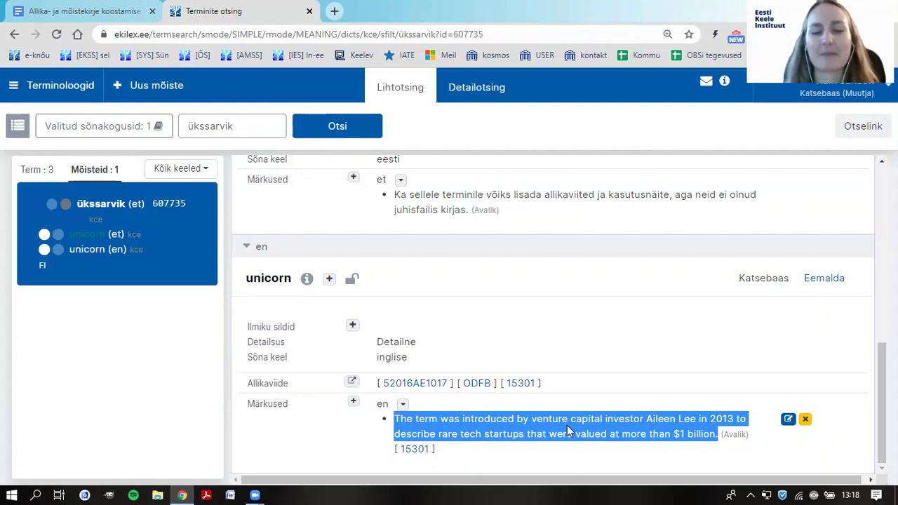
click(370, 442)
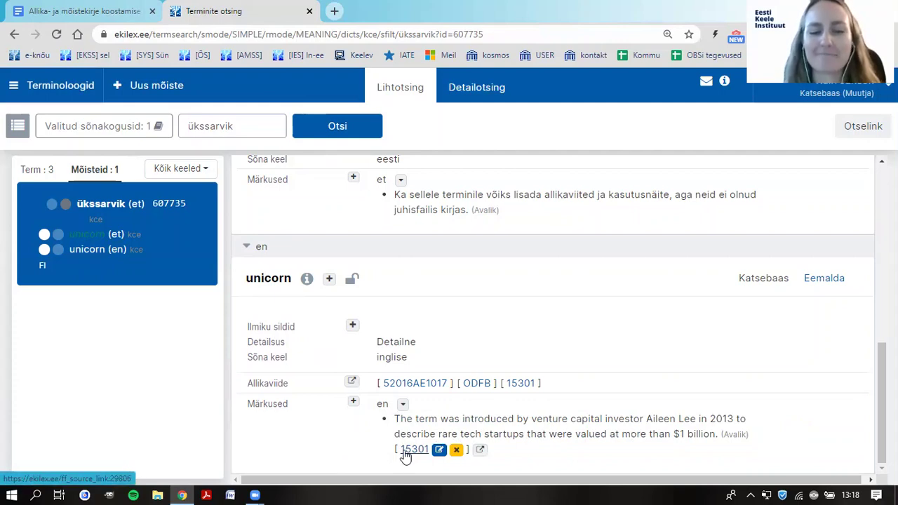
Start adding a source reference to the term ükssarvik and search for Eesti muusika biograafiline leksikon + the creator's first name.
scroll(429, 334, up, 5)
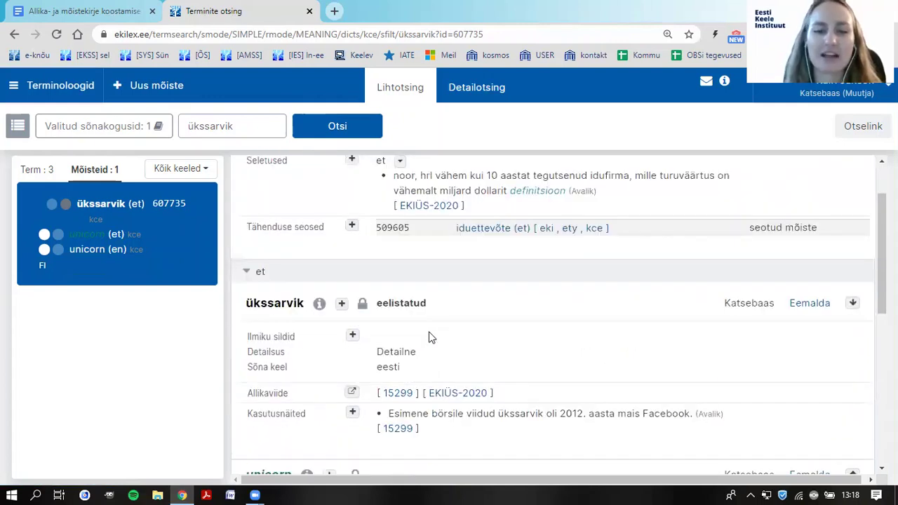
scroll(430, 337, up, 2)
scroll(430, 337, down, 2)
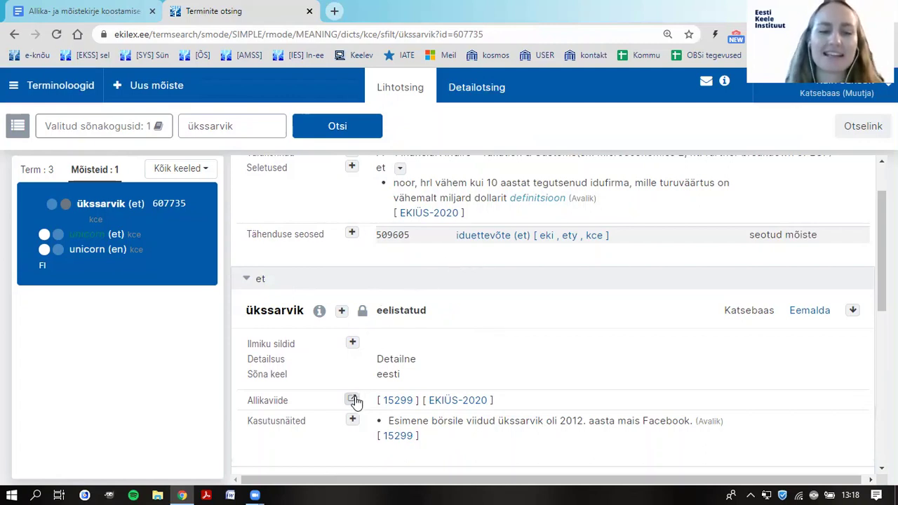
scroll(281, 261, down, 1)
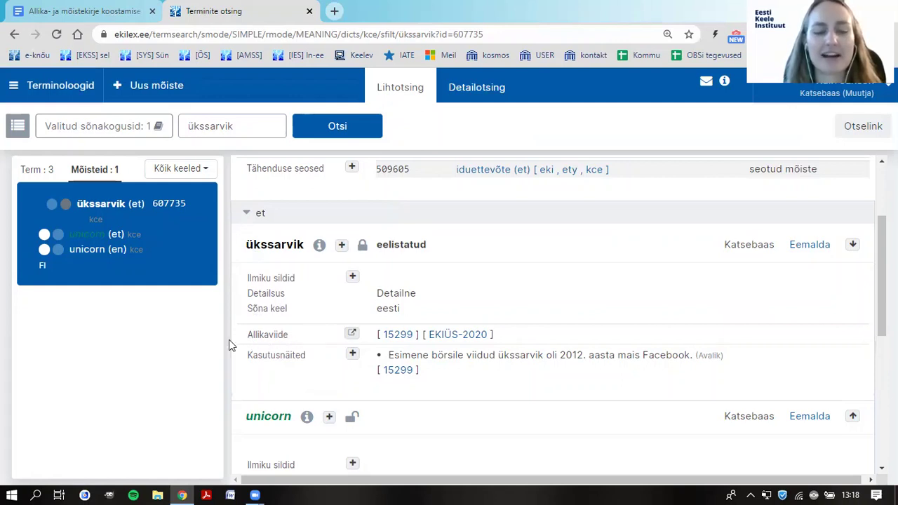
click(353, 336)
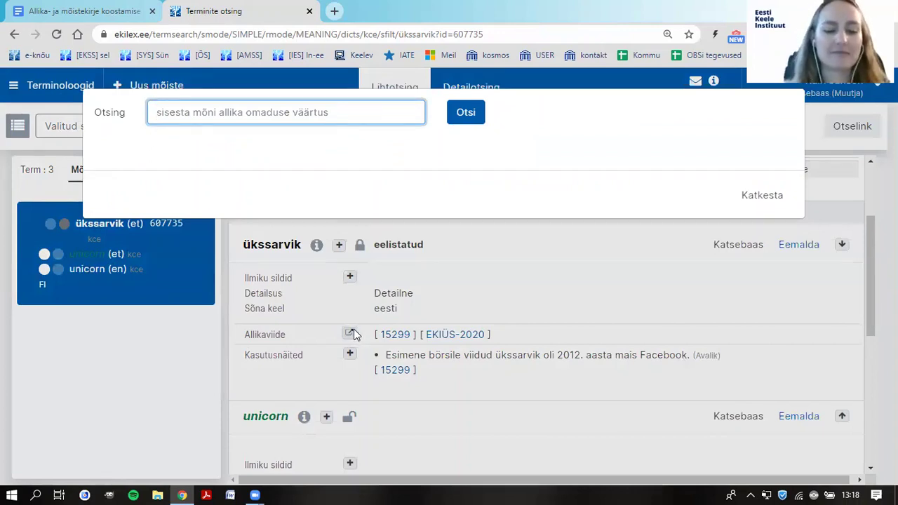
text(e)
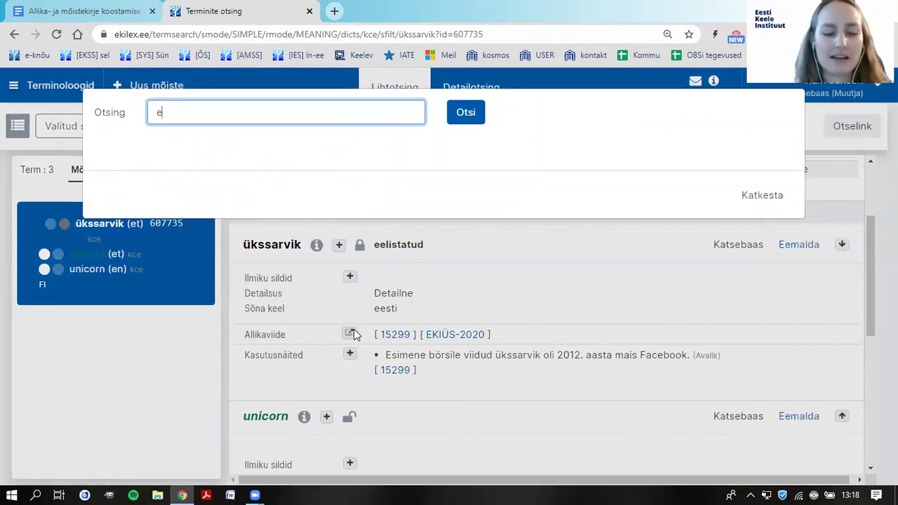
text(esti muusika b)
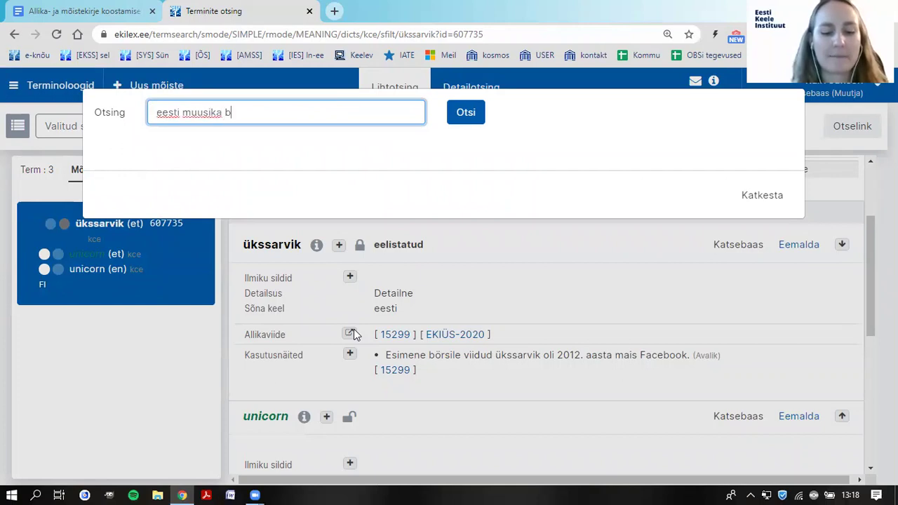
text(iograafiline l)
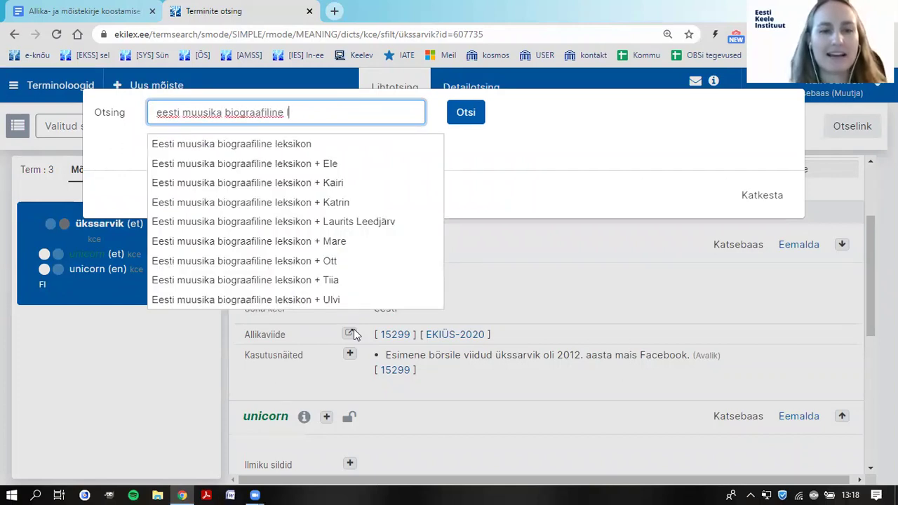
text(eksikon + )
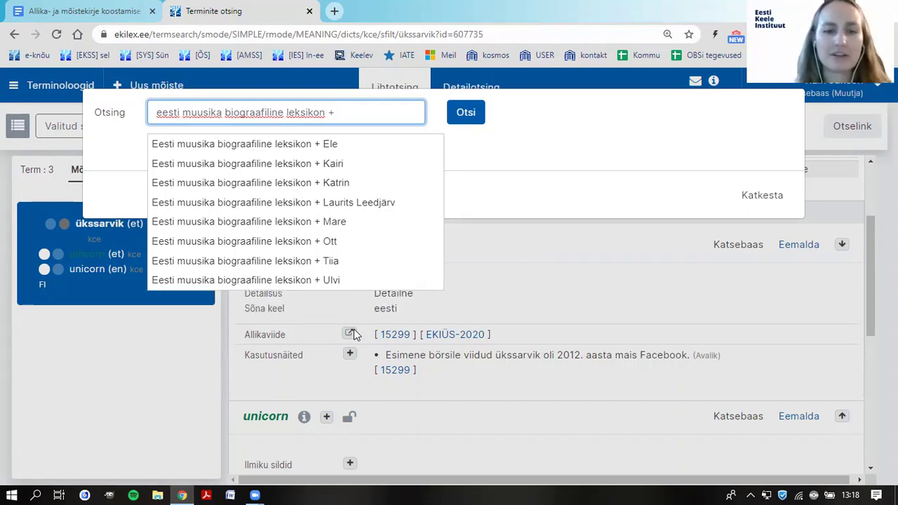
text(kairi)
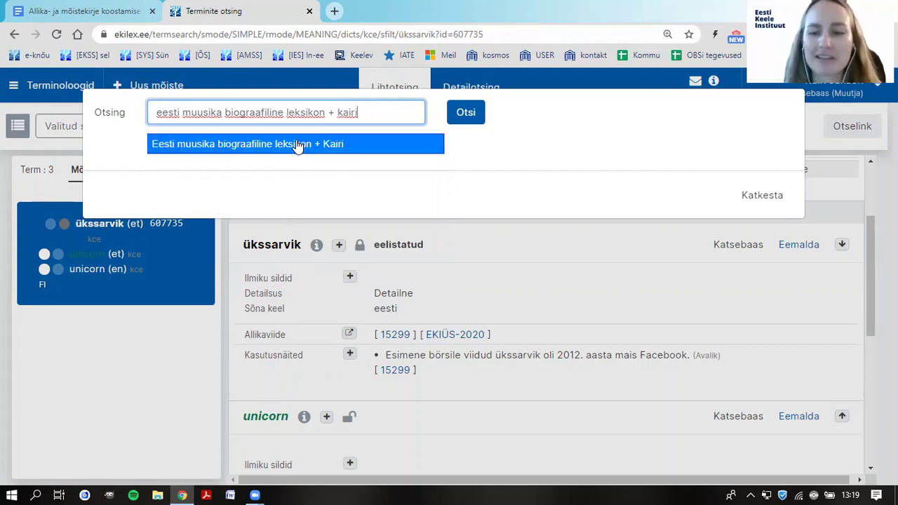
Choose the matching lexicon source and attach it to ükssarvik under the short source name EMBL, without an internal reference.
click(298, 144)
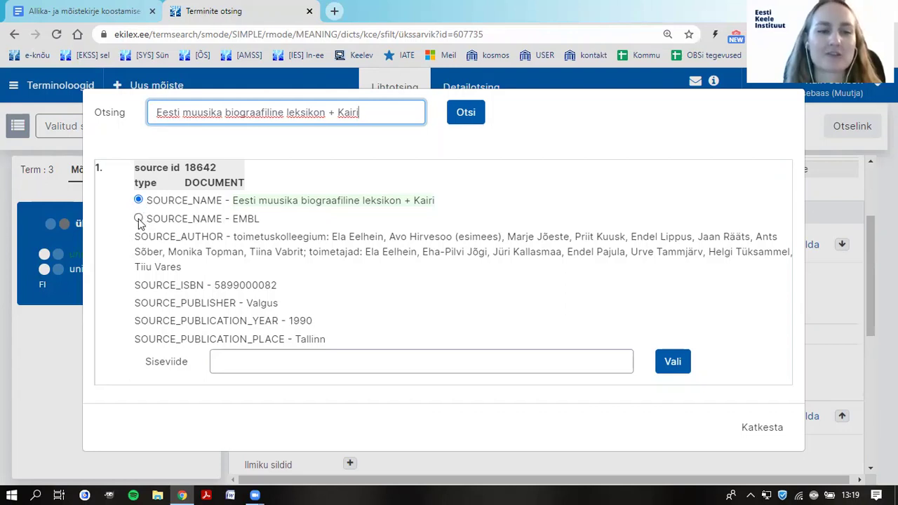
click(139, 221)
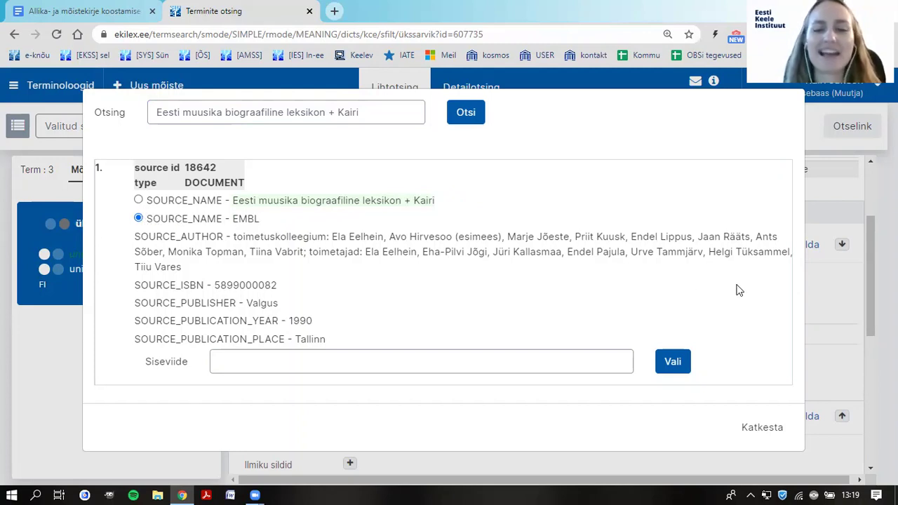
click(673, 362)
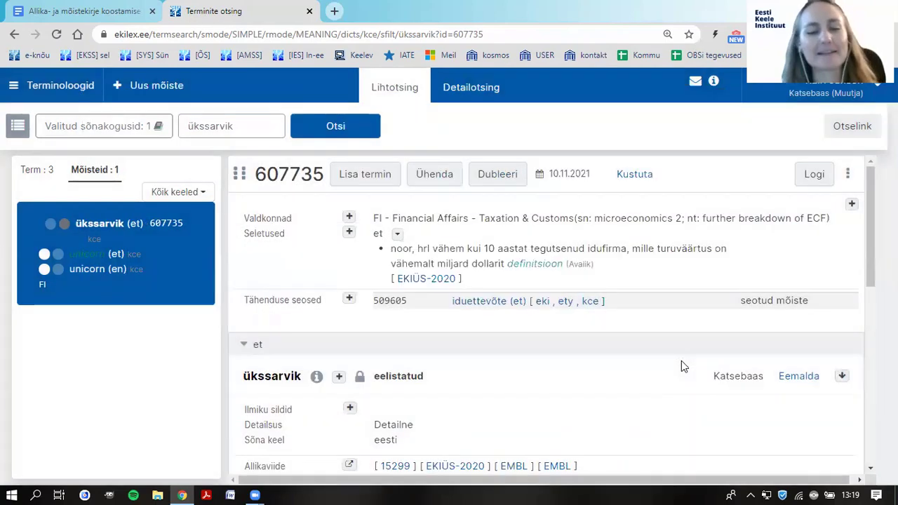
Open the source details behind the last EMBL reference of the term ükssarvik.
scroll(449, 221, down, 2)
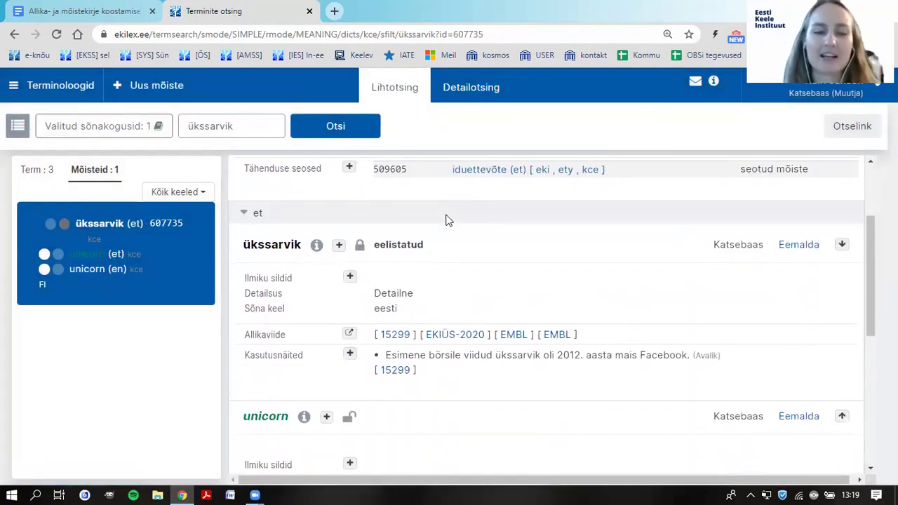
mouse_move(389, 435)
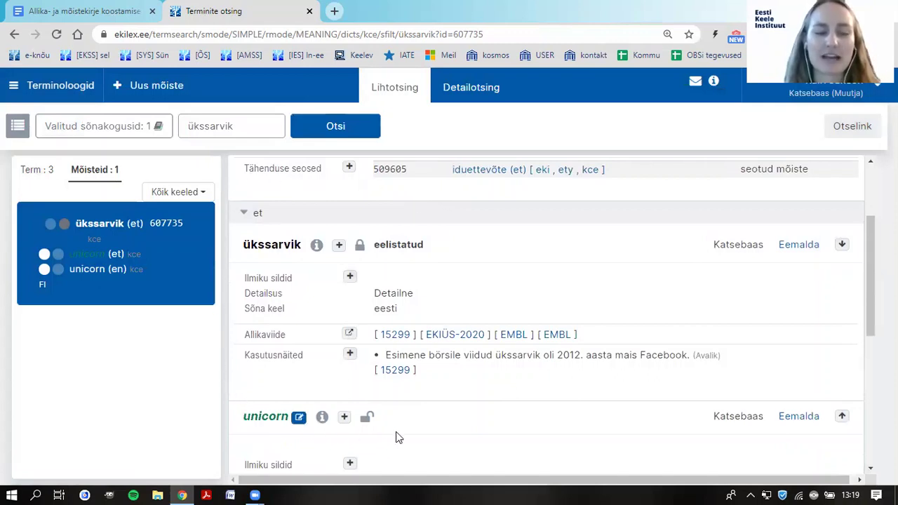
mouse_move(519, 339)
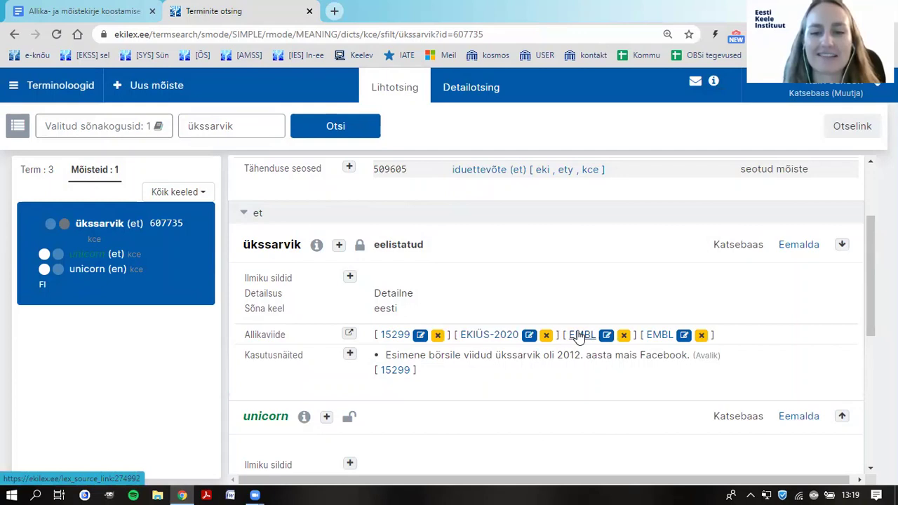
click(659, 335)
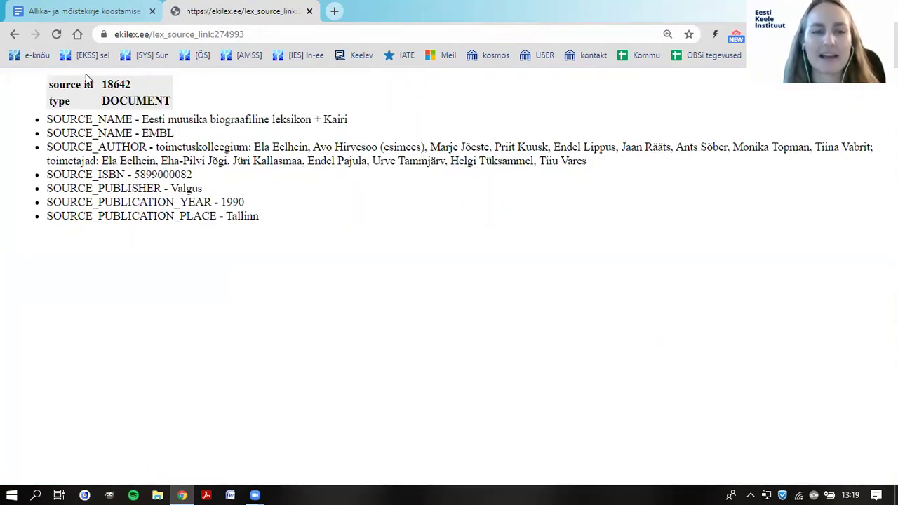
Read through the full details of the EMBL source and return to the ükssarvik concept entry.
drag(260, 218, 40, 101)
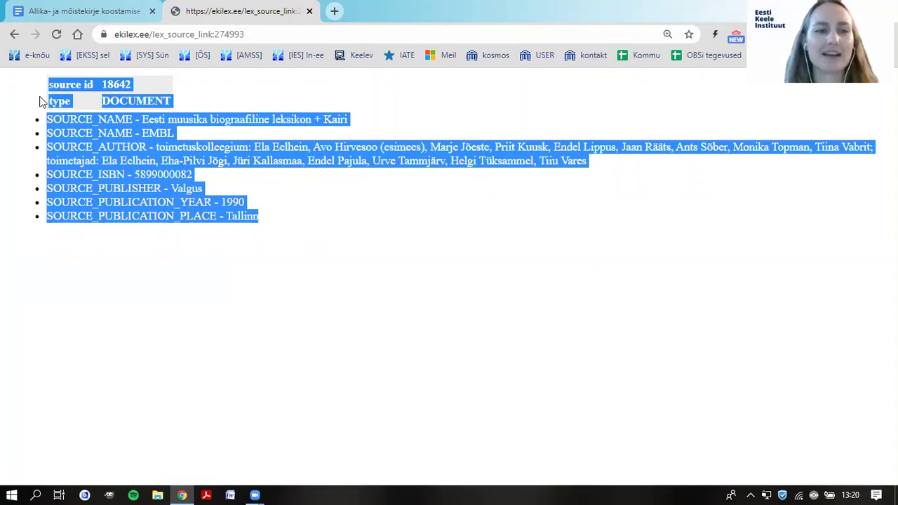
click(257, 217)
click(14, 33)
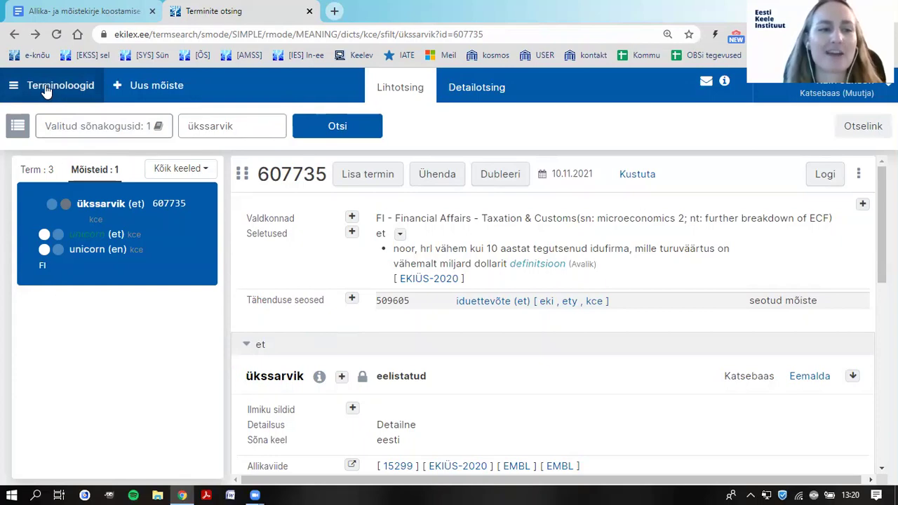
Start a new concept in the Terminoloogid view and enter the term as ükssarvik + the creator's first name, following the Google Docs instructions.
click(17, 87)
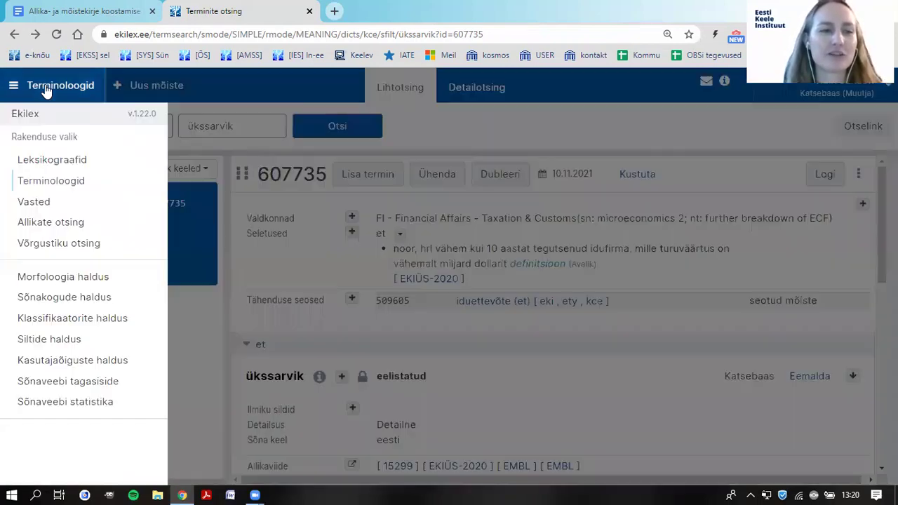
click(56, 180)
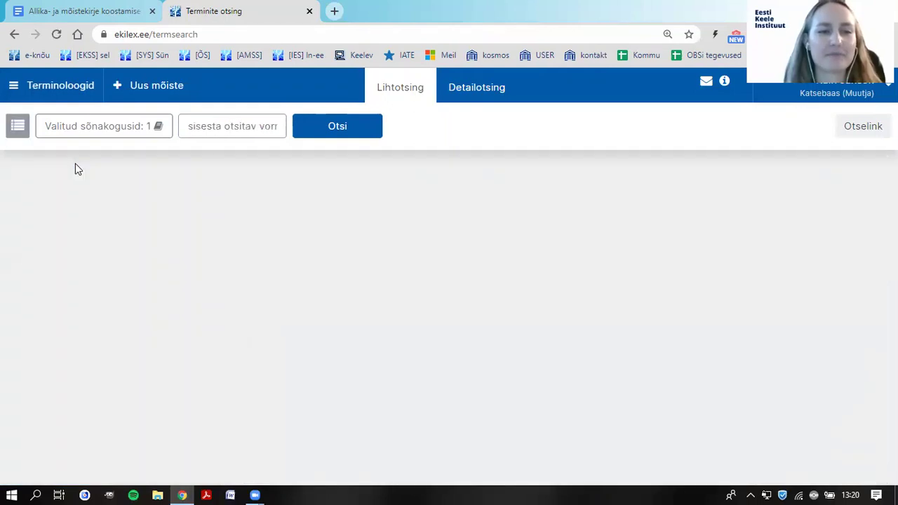
click(172, 89)
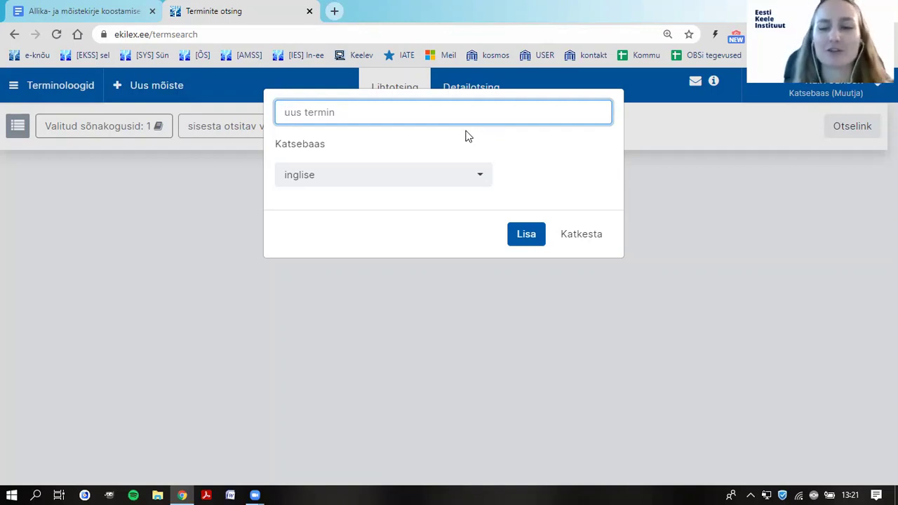
click(133, 17)
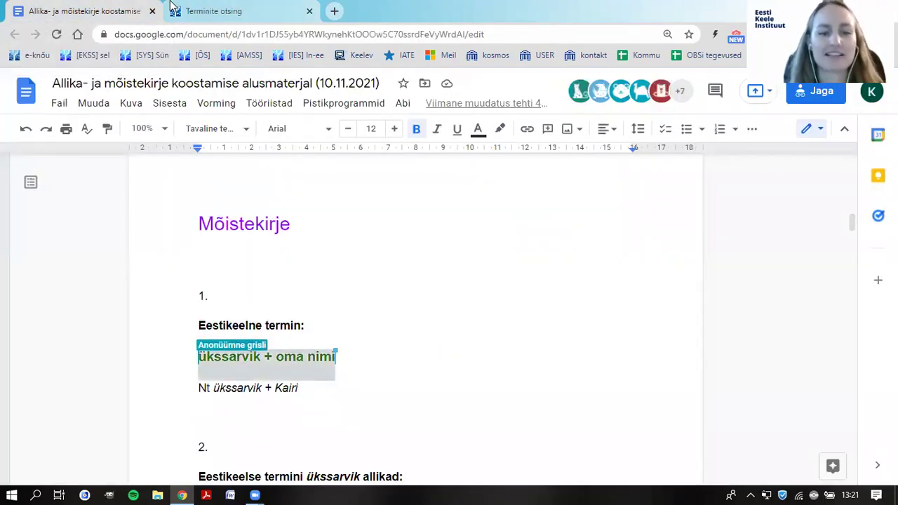
click(210, 11)
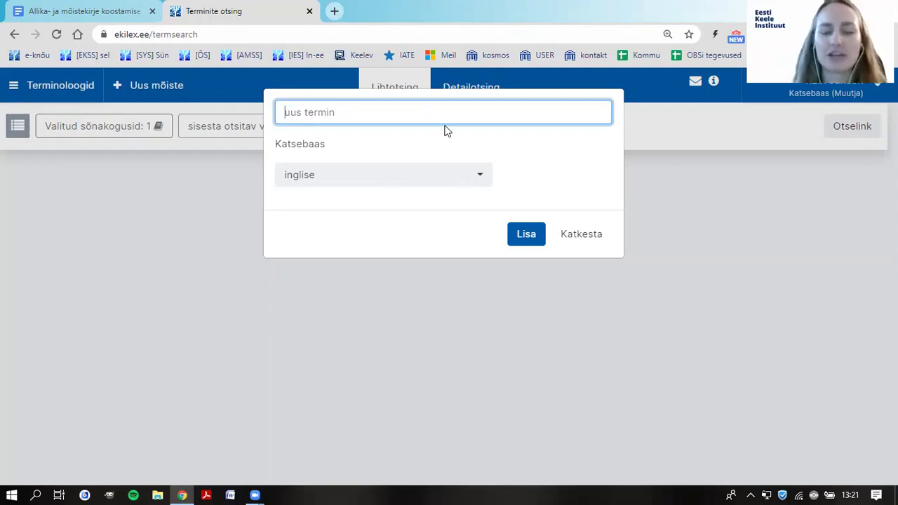
text(ükssar)
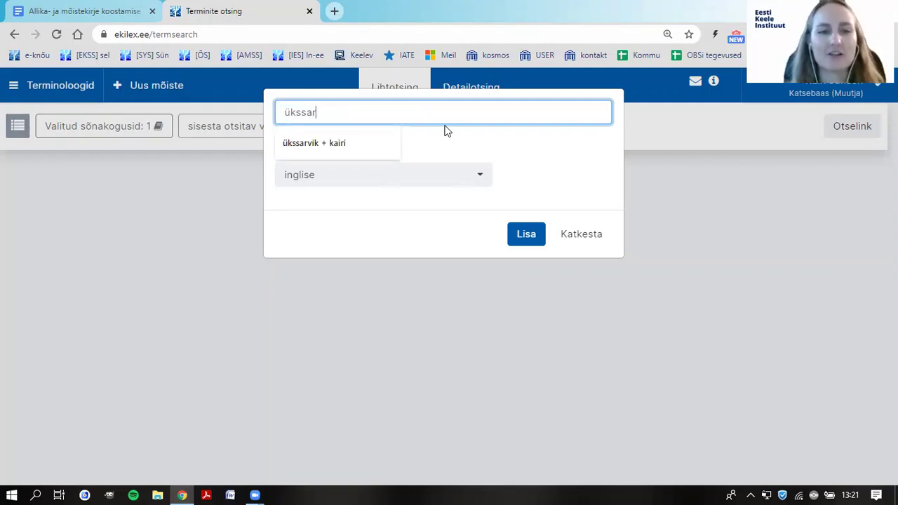
text(vik + Kairi)
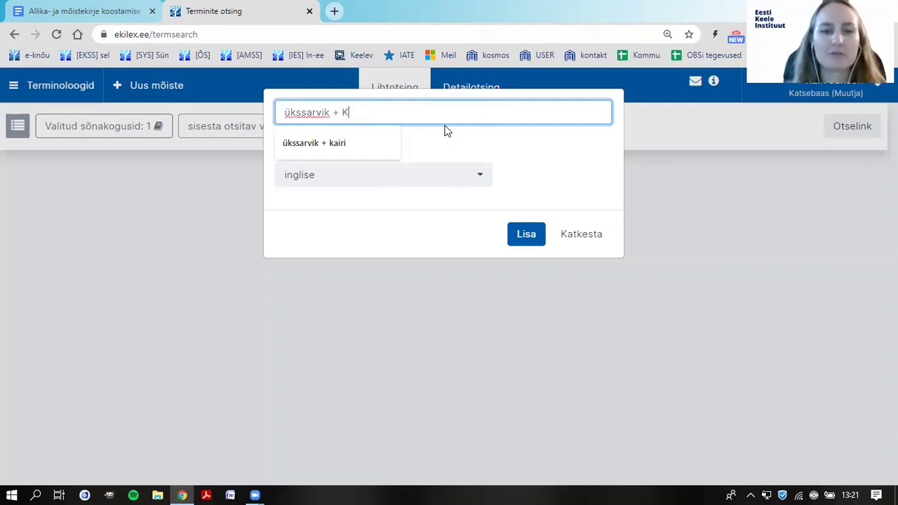
click(444, 144)
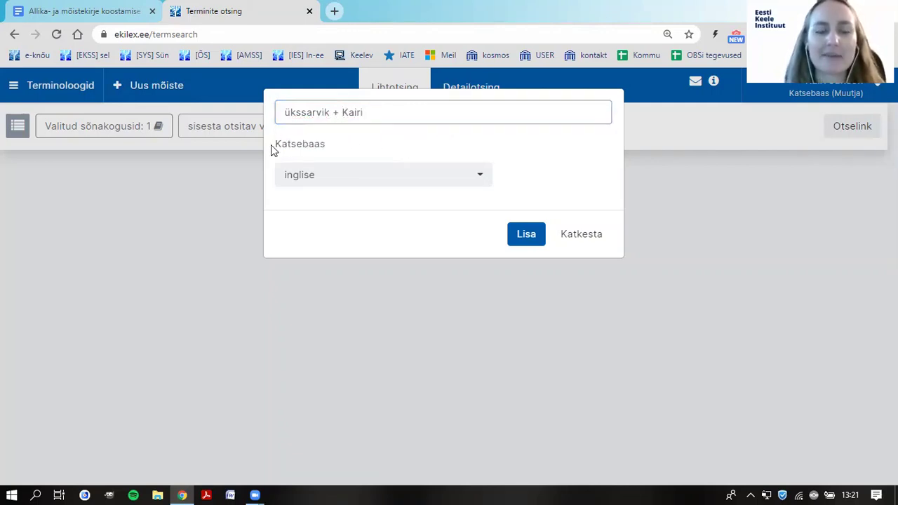
Set the new term's language to eesti and create the concept in Katsebaas.
drag(276, 144, 332, 146)
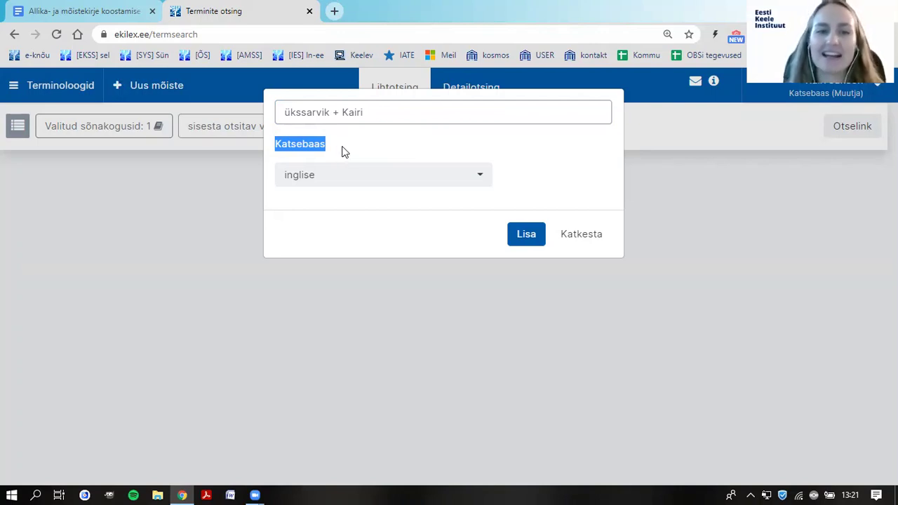
click(341, 149)
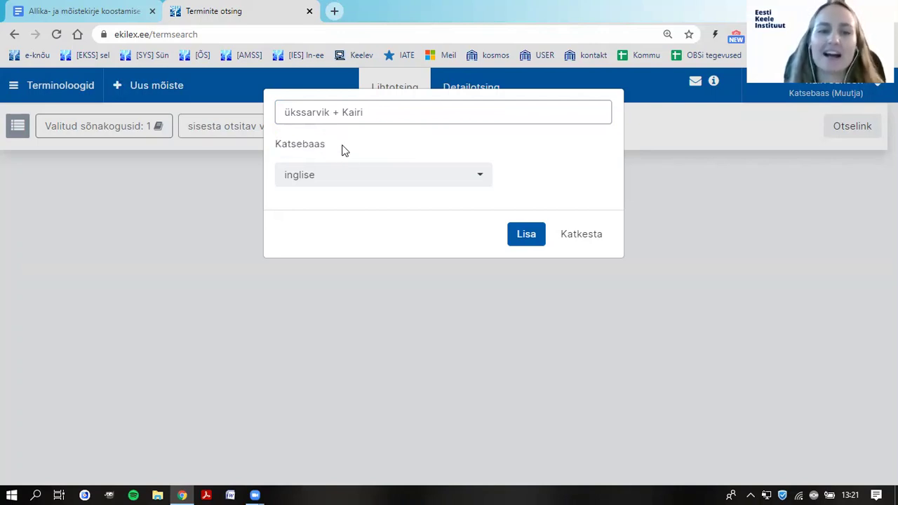
click(354, 184)
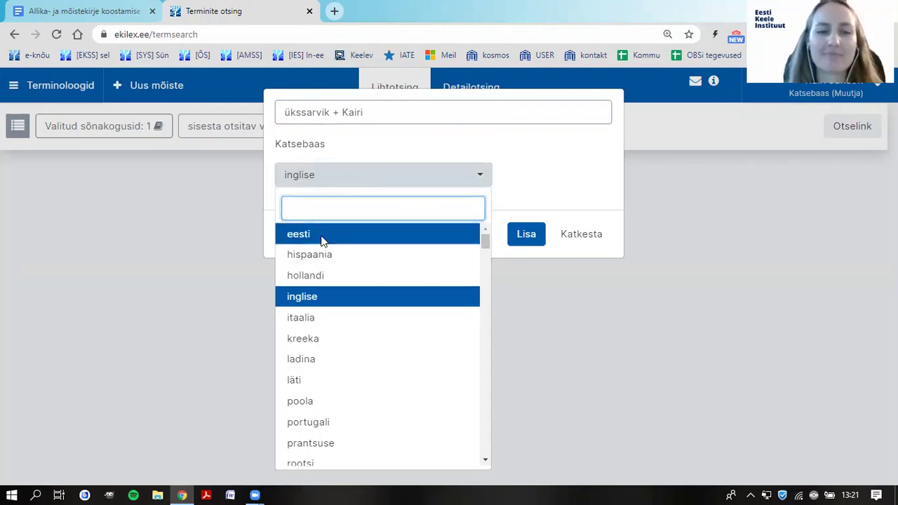
click(321, 236)
click(357, 200)
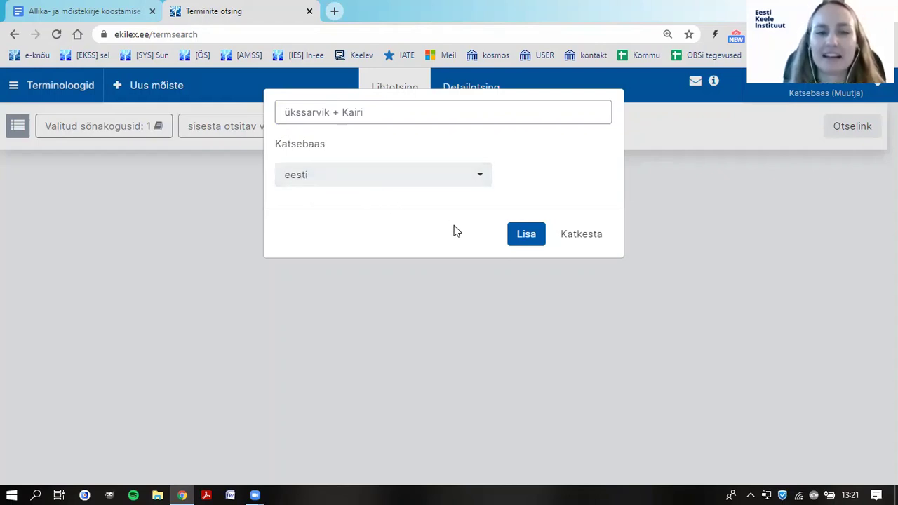
click(534, 237)
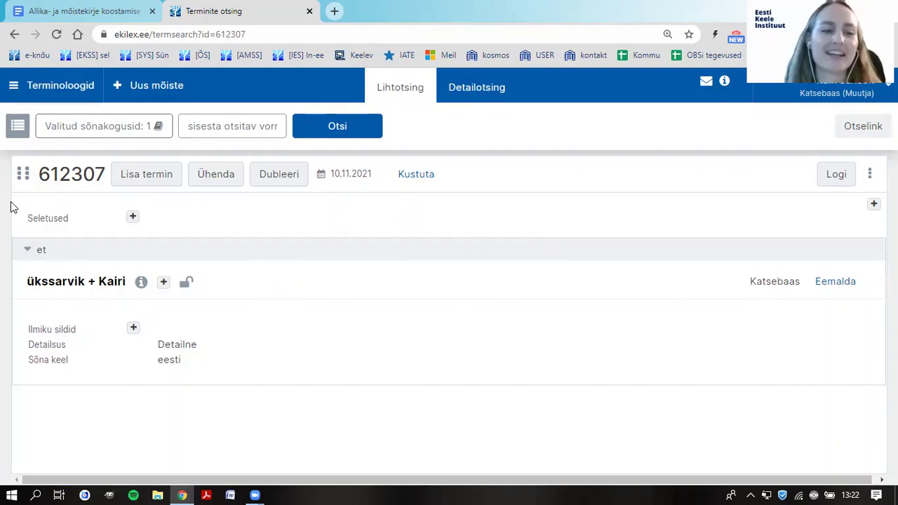
Copy the source name 15299 from the list of ükssarvik sources in the Google Docs material.
click(82, 20)
scroll(512, 309, down, 2)
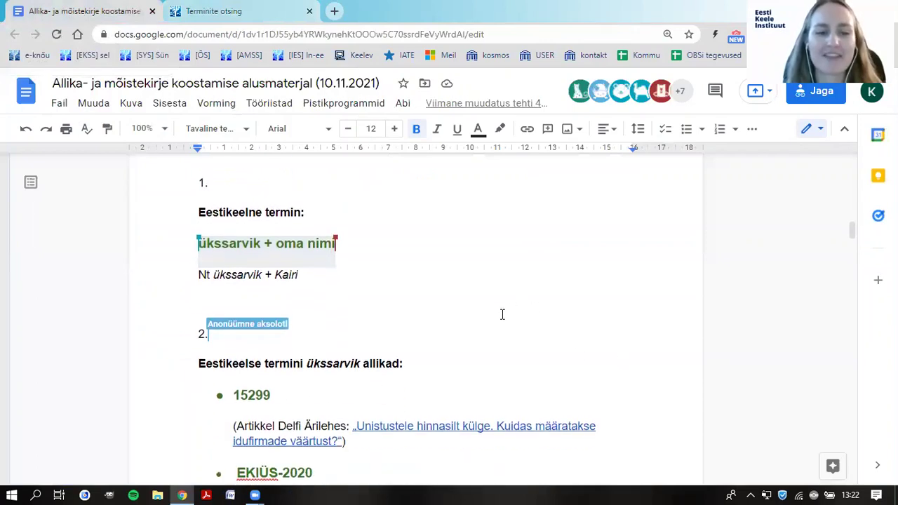
scroll(502, 314, down, 3)
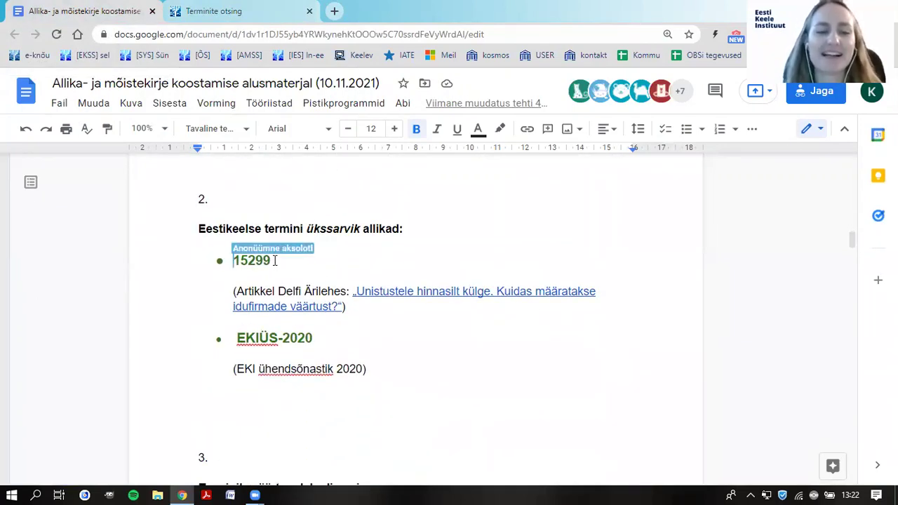
drag(275, 260, 230, 255)
key(ctrl+c)
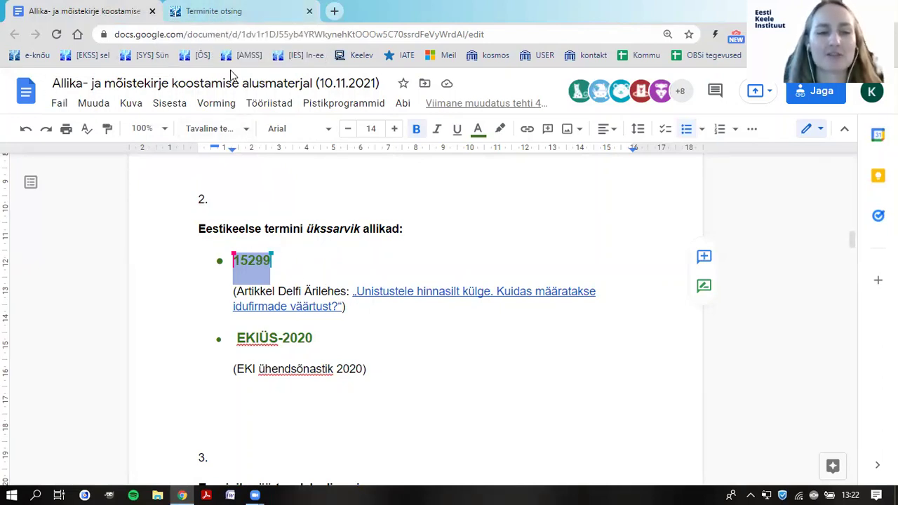
In Ekilex, start adding an Allikaviide to the new Estonian term and search for source 15299.
click(180, 13)
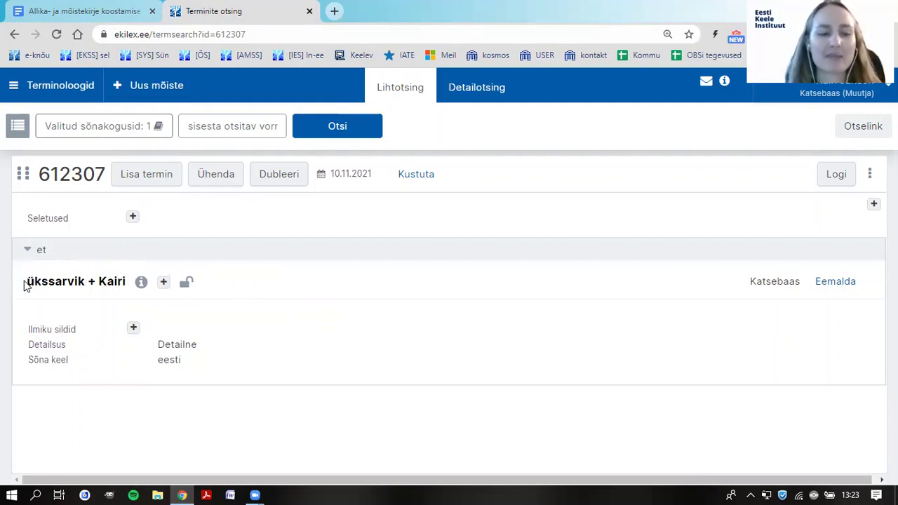
mouse_move(43, 284)
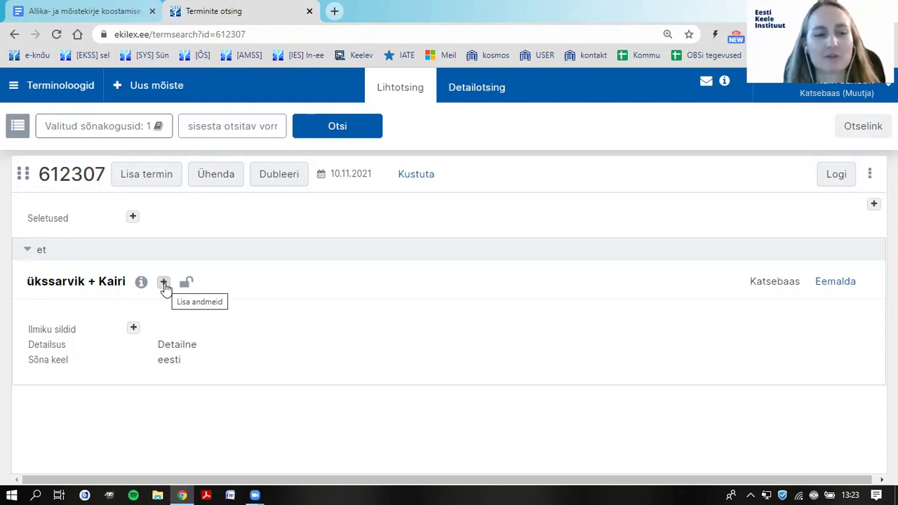
click(164, 284)
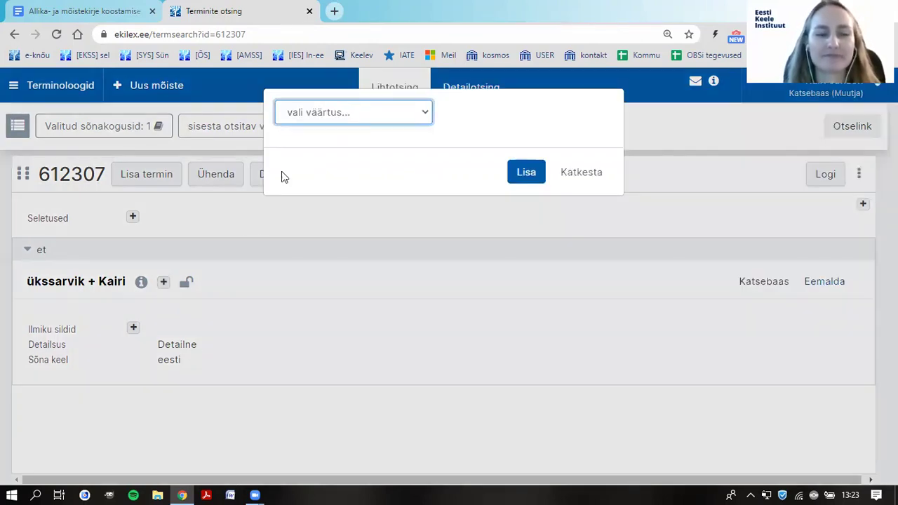
click(312, 114)
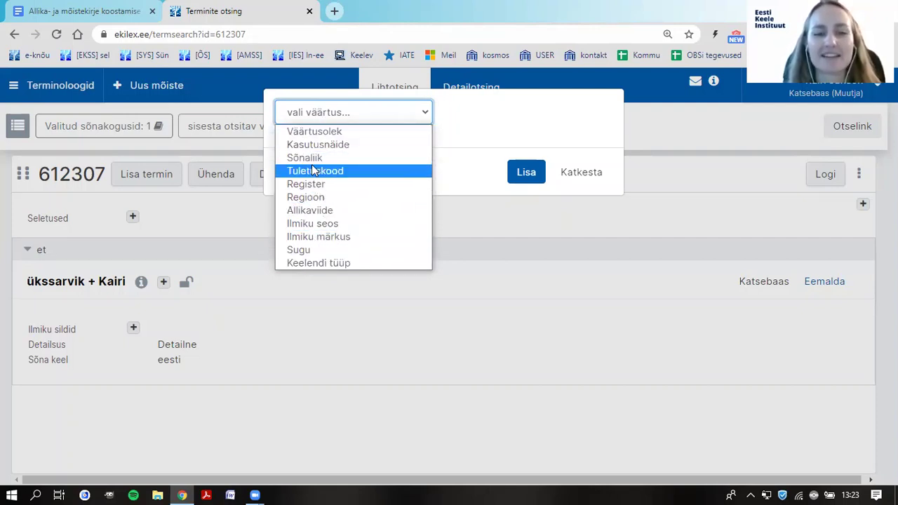
click(313, 209)
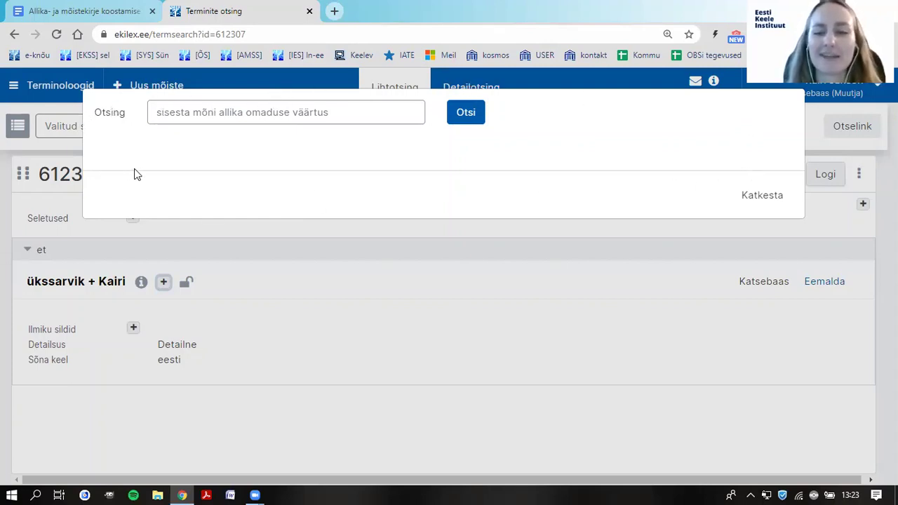
click(197, 112)
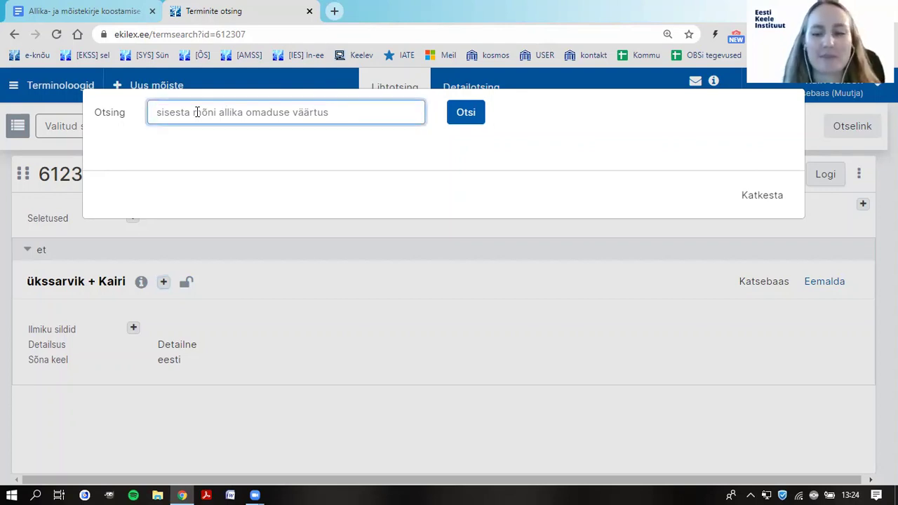
key(ctrl+v)
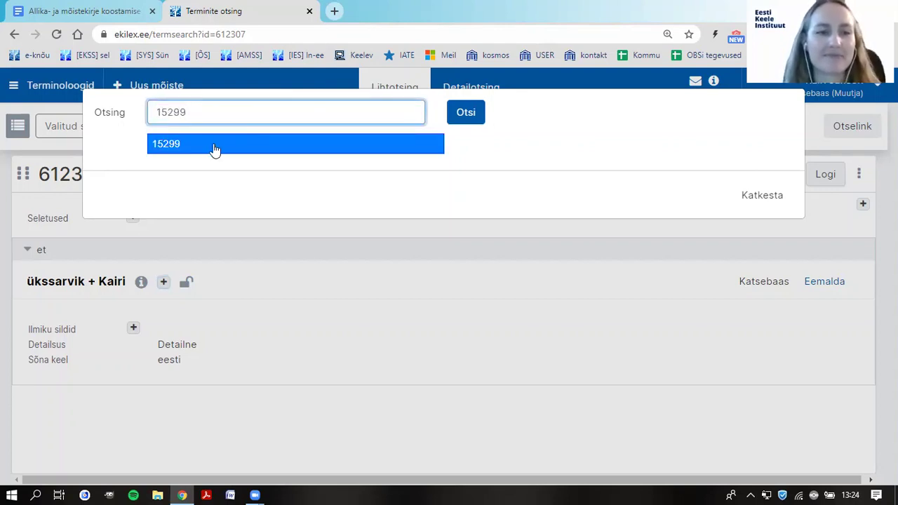
click(215, 146)
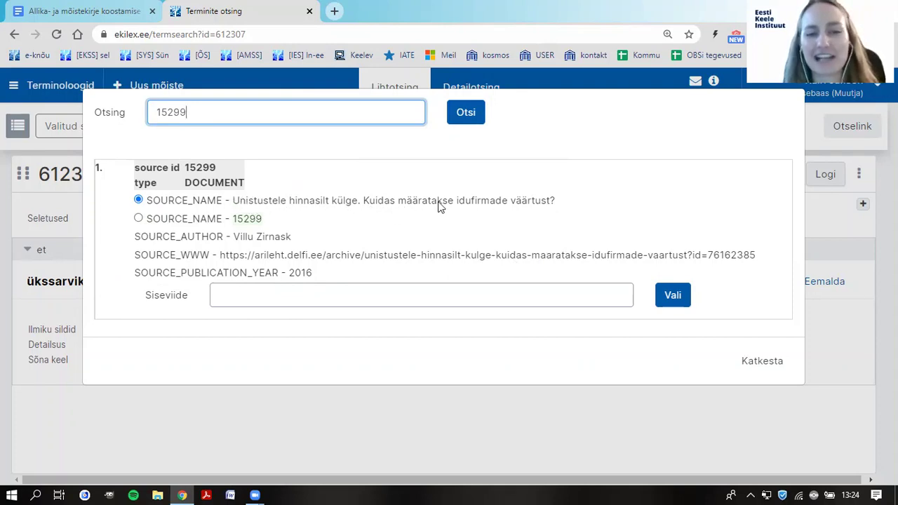
Attach the found source to the term under its short source name 15299, without an internal reference.
click(139, 218)
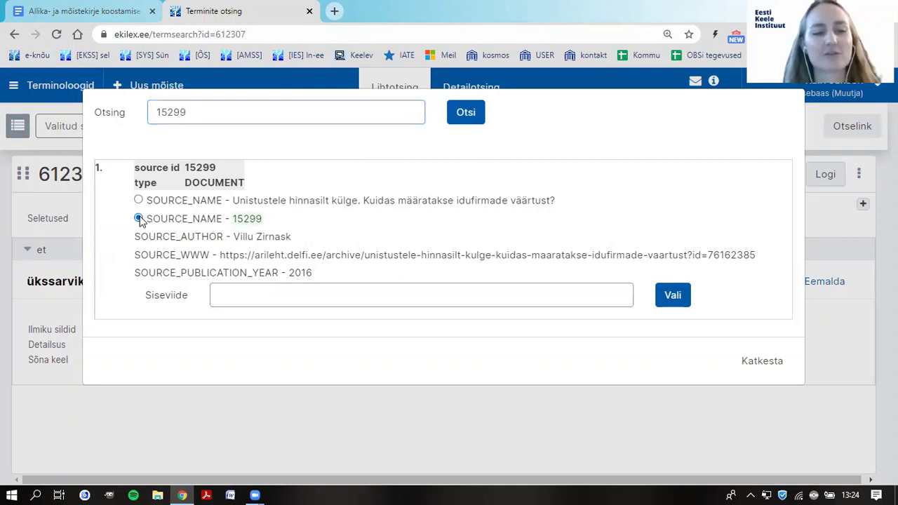
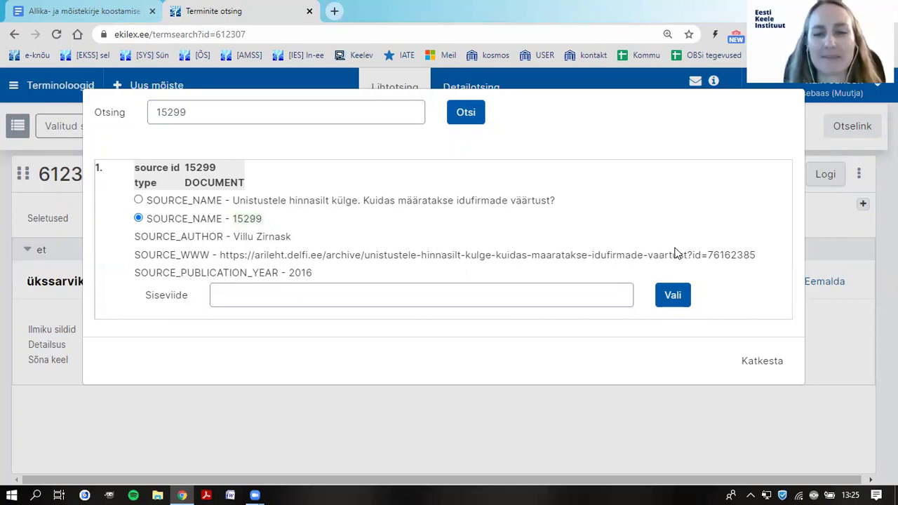
click(680, 295)
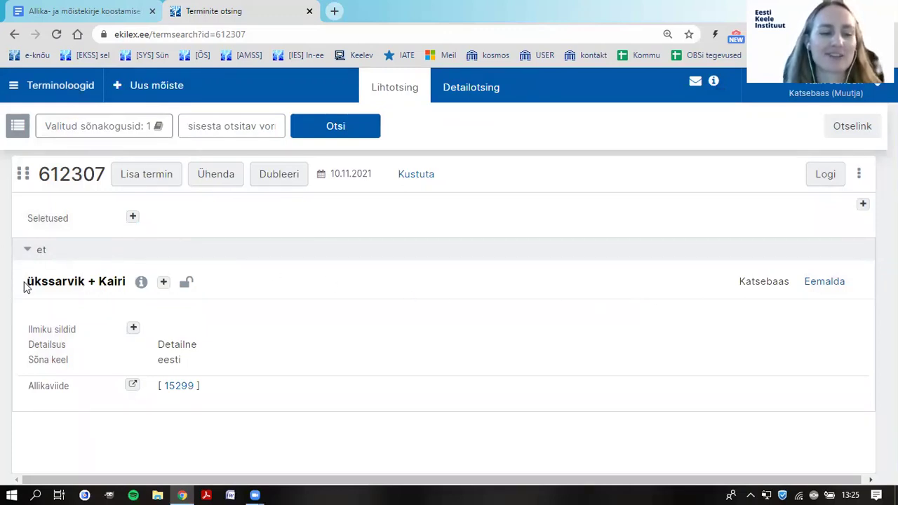
mouse_move(38, 286)
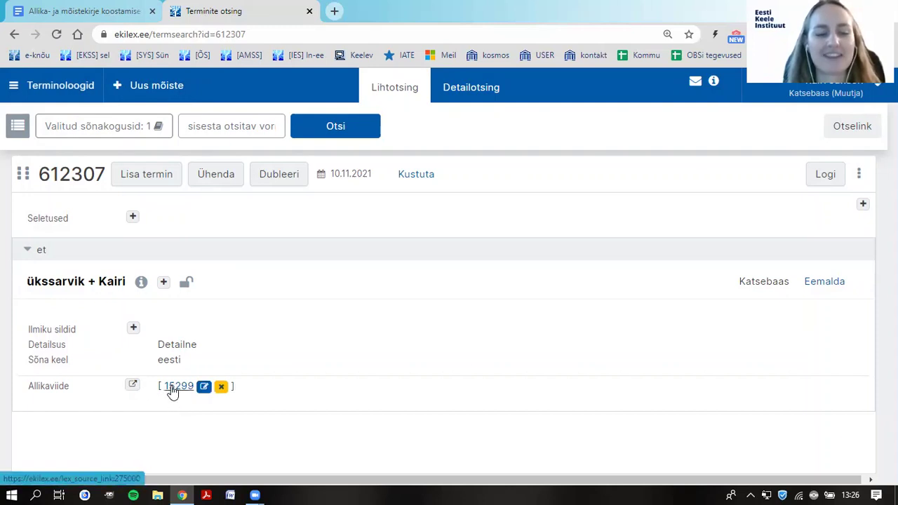
Start adding a second source reference to the term and copy the source name EKIÜS-2020 from the Google Docs material.
click(129, 13)
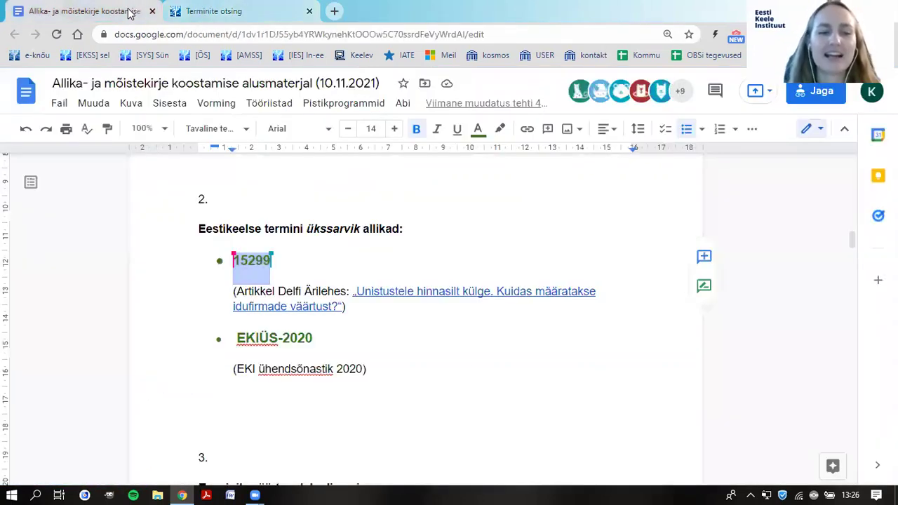
click(176, 15)
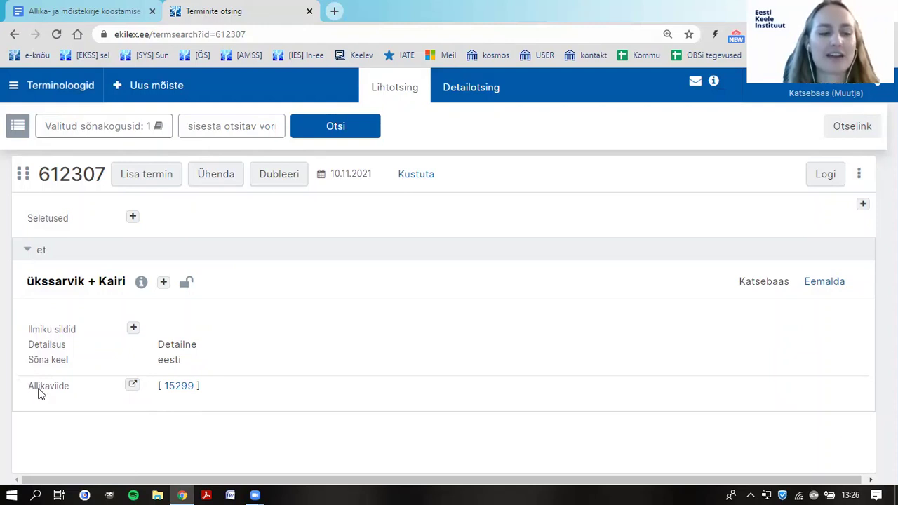
click(132, 386)
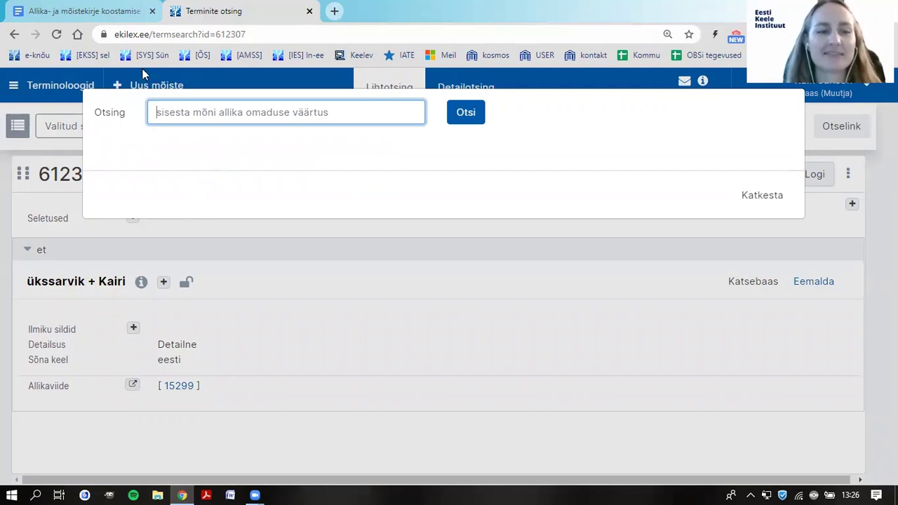
click(109, 12)
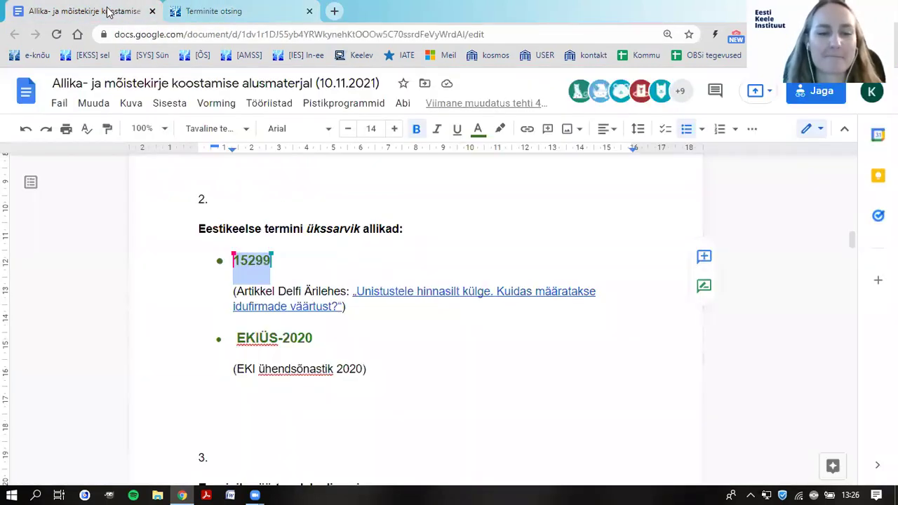
drag(322, 345, 240, 339)
key(ctrl+c)
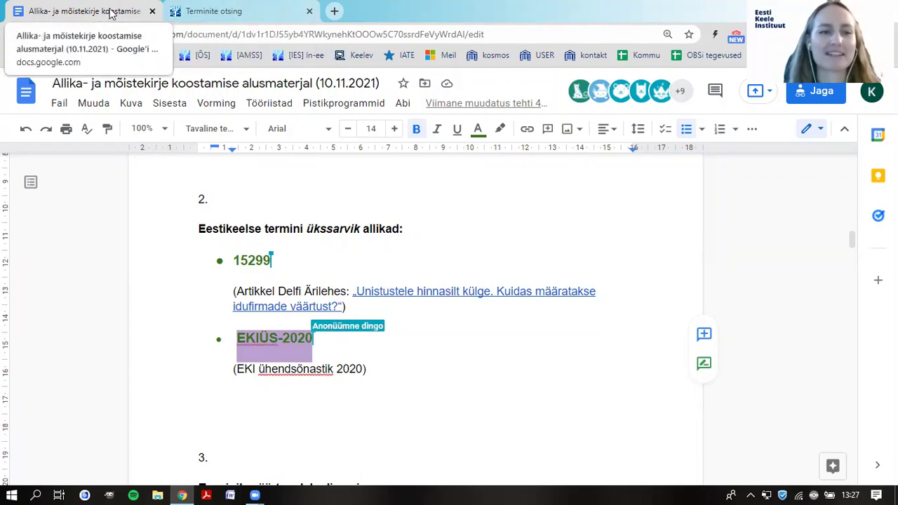
In Ekilex, search for source EKIÜS-2020 and attach it to the Estonian term under its short source name, without an internal reference.
click(175, 14)
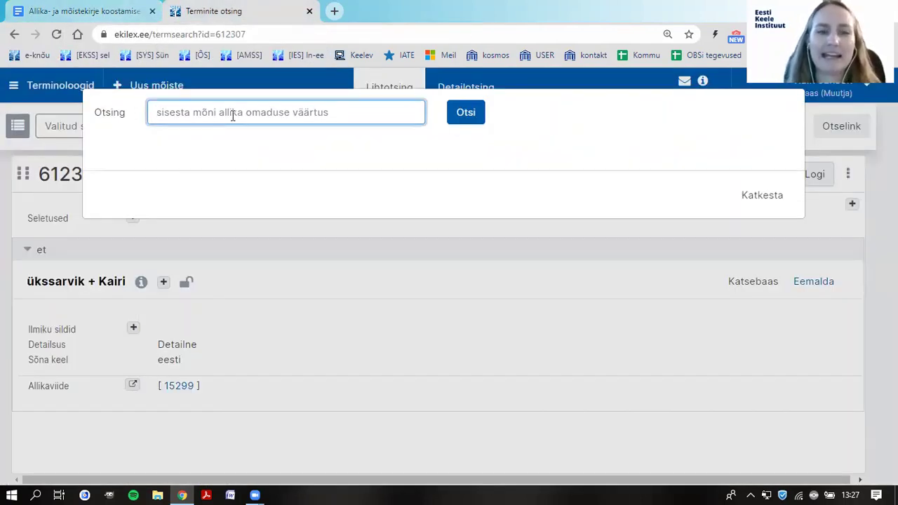
key(ctrl+v)
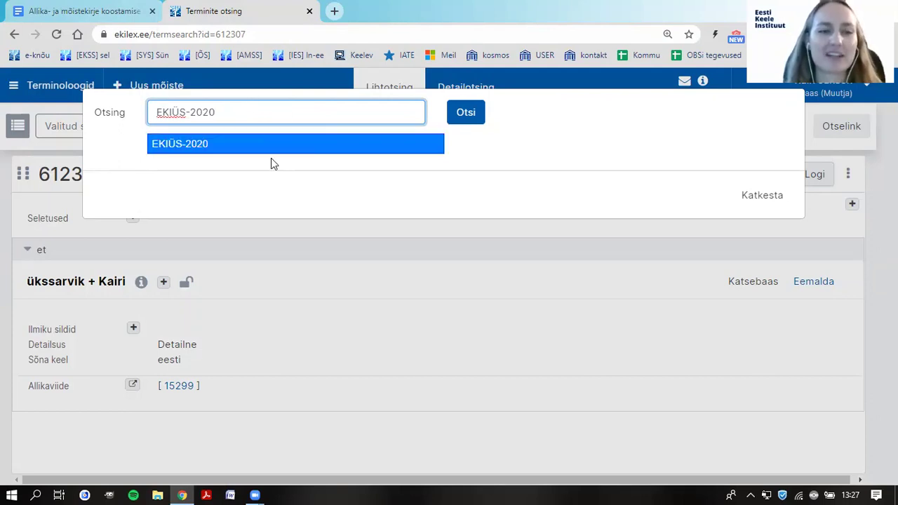
click(274, 147)
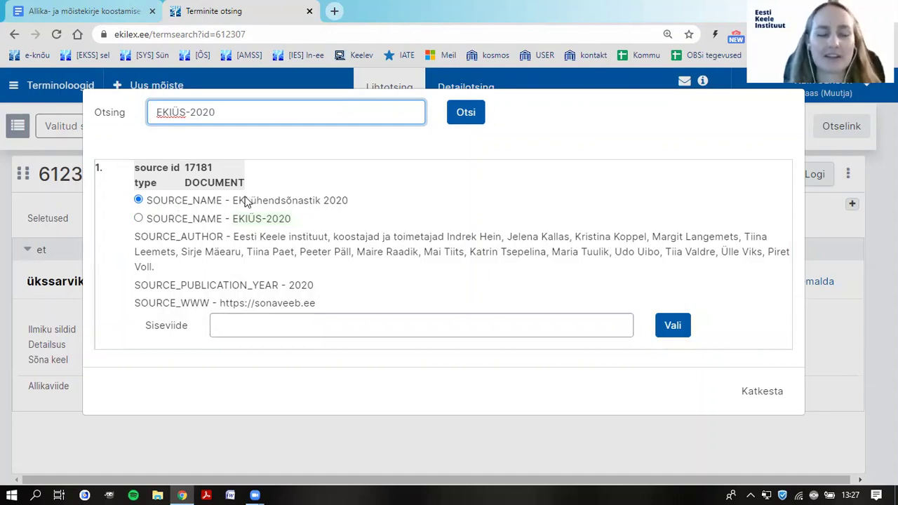
click(138, 219)
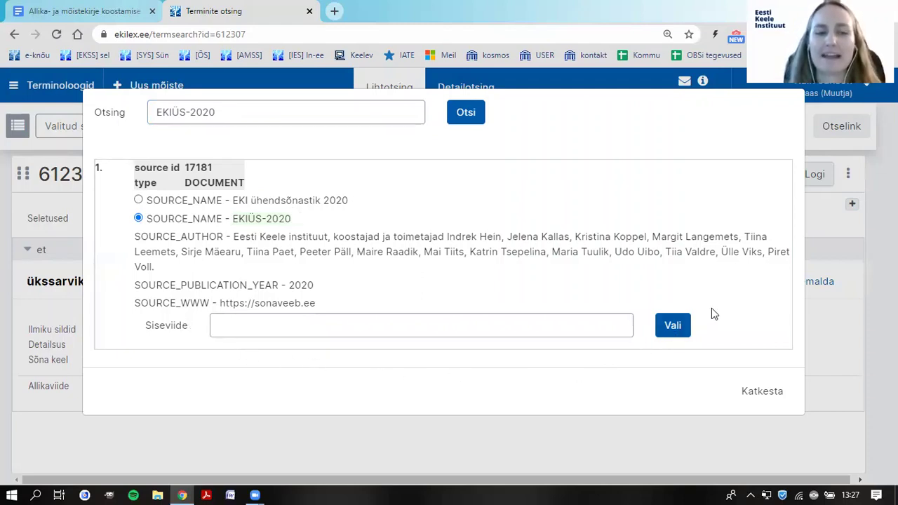
click(675, 327)
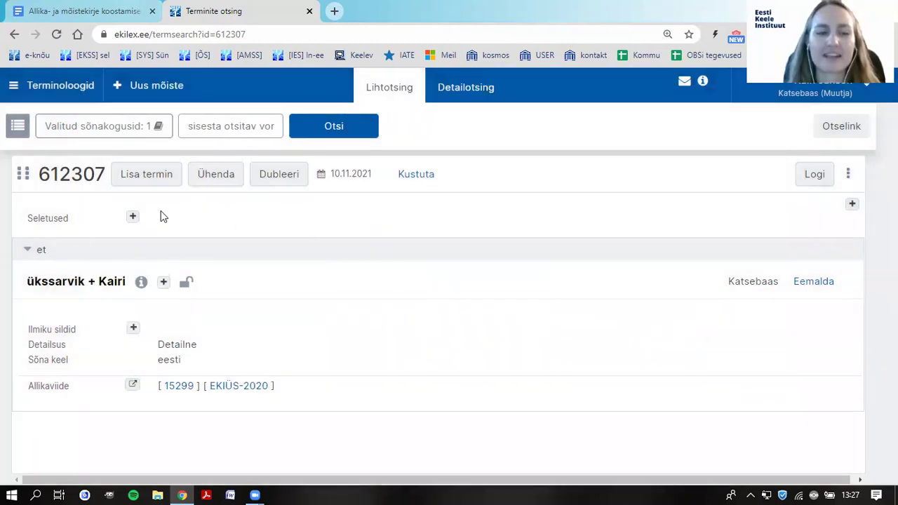
mouse_move(38, 286)
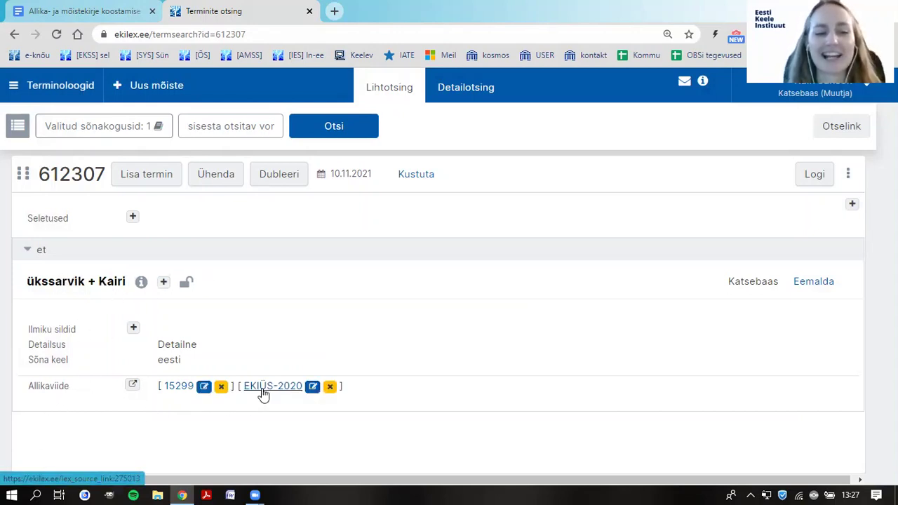
mouse_move(237, 394)
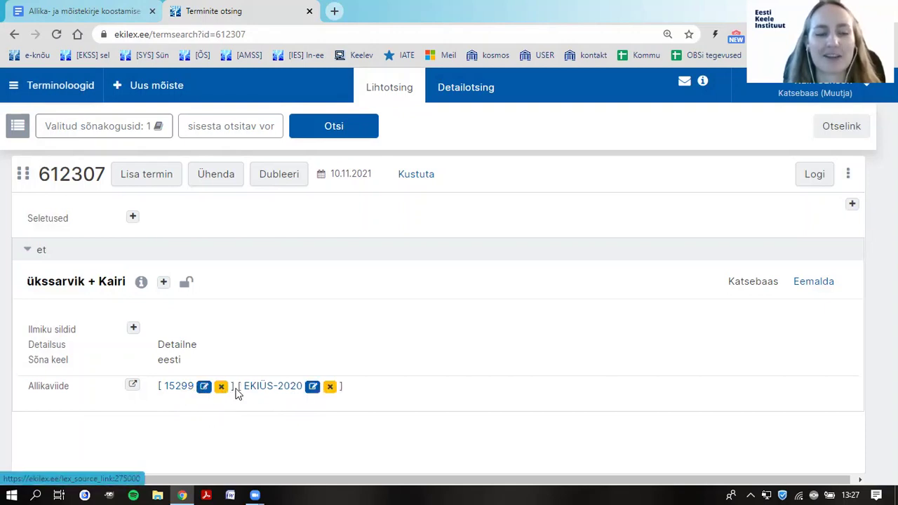
Consult section 3 of the Google Docs material and add the Väärtusolek eelistatud to the Estonian term in Ekilex.
click(35, 10)
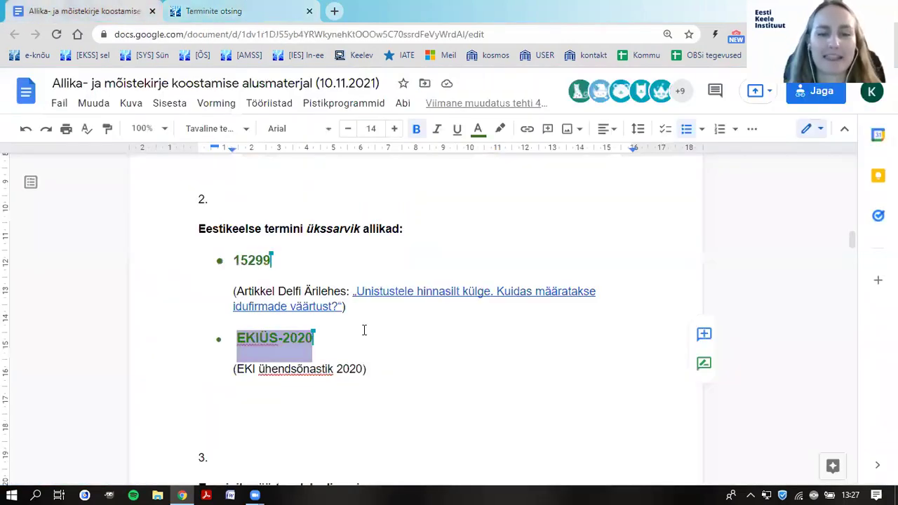
scroll(344, 205, down, 3)
scroll(343, 207, down, 1)
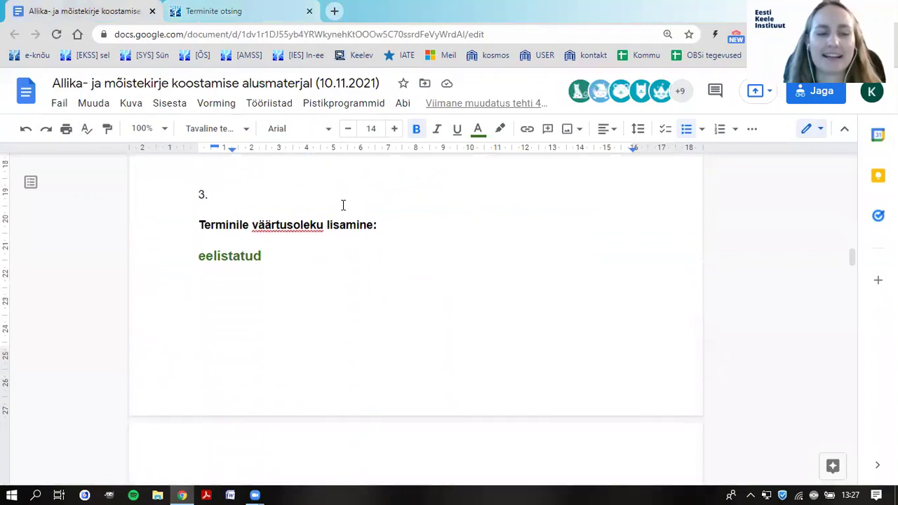
click(175, 10)
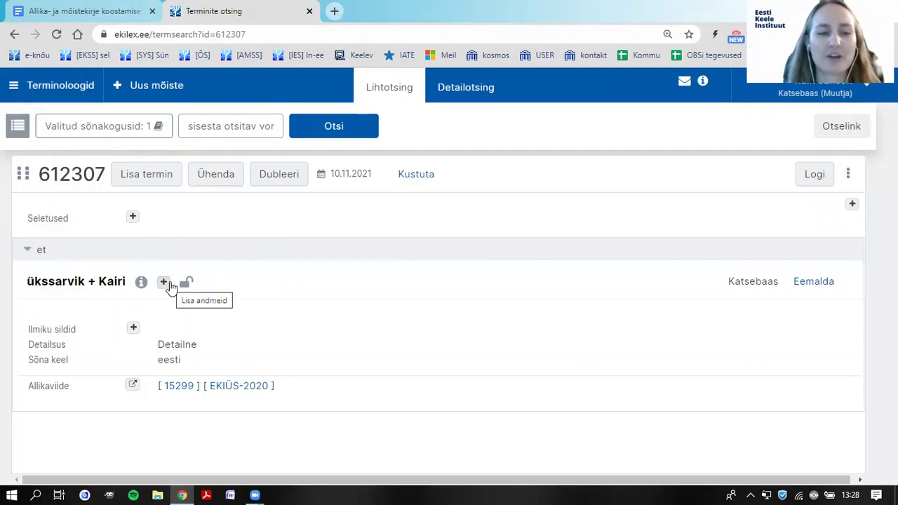
click(166, 283)
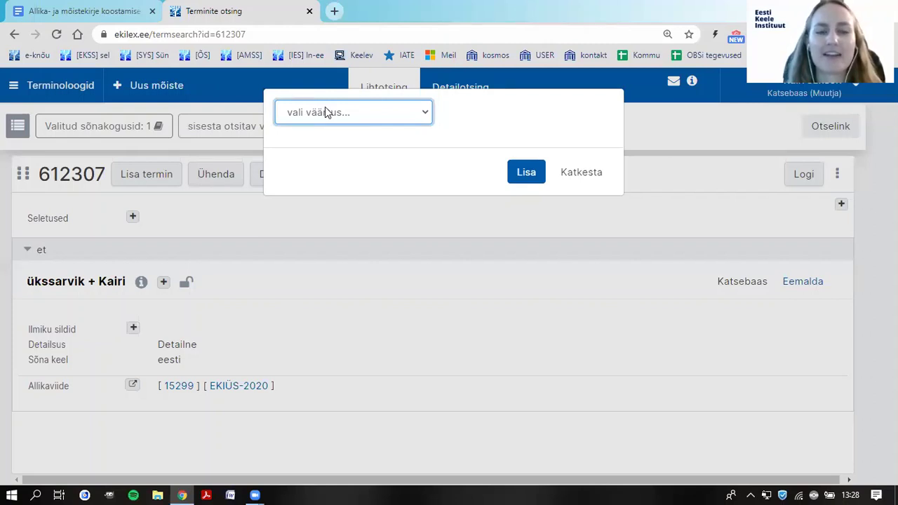
click(323, 120)
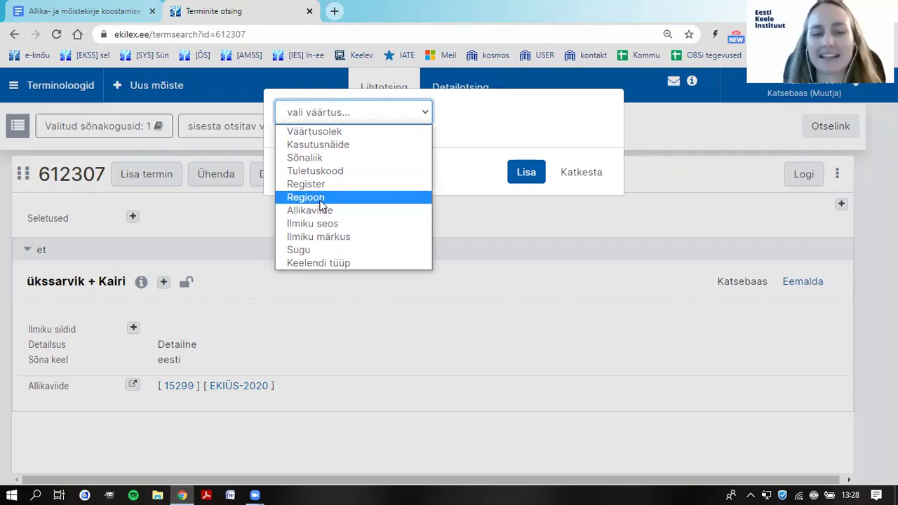
click(327, 136)
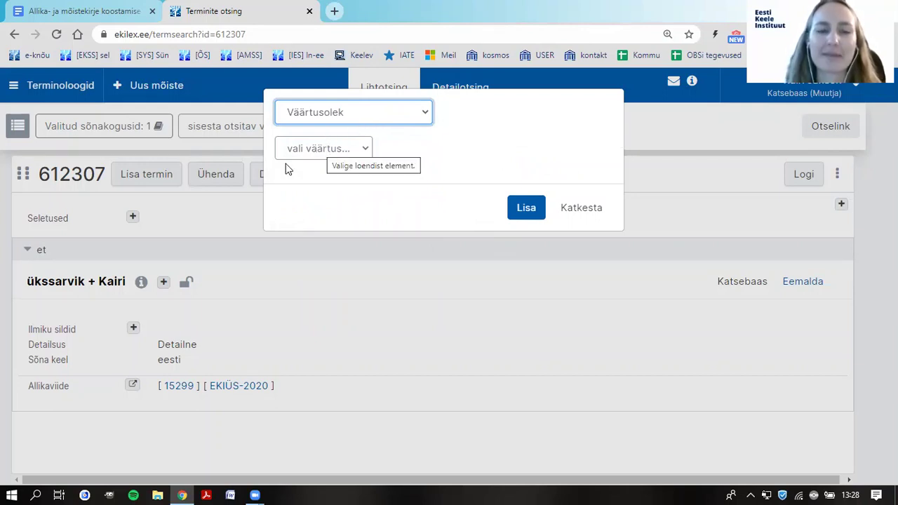
click(333, 156)
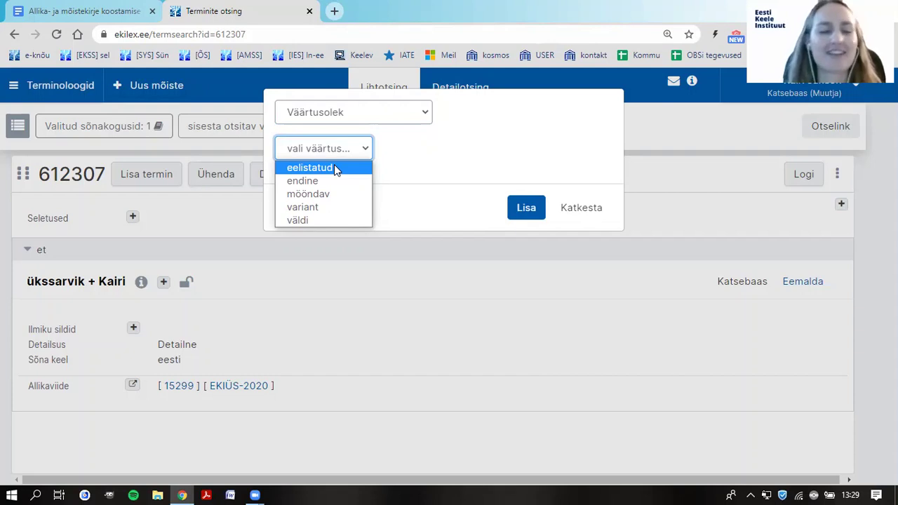
click(336, 169)
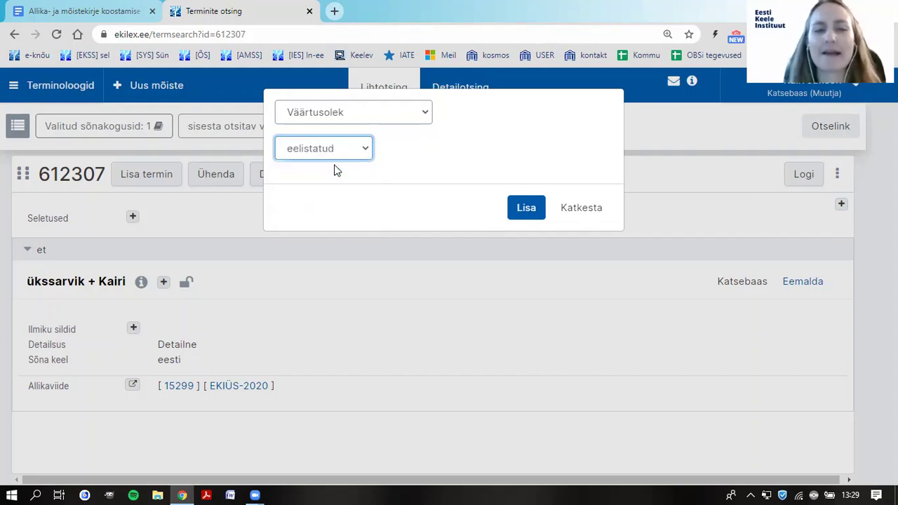
click(442, 155)
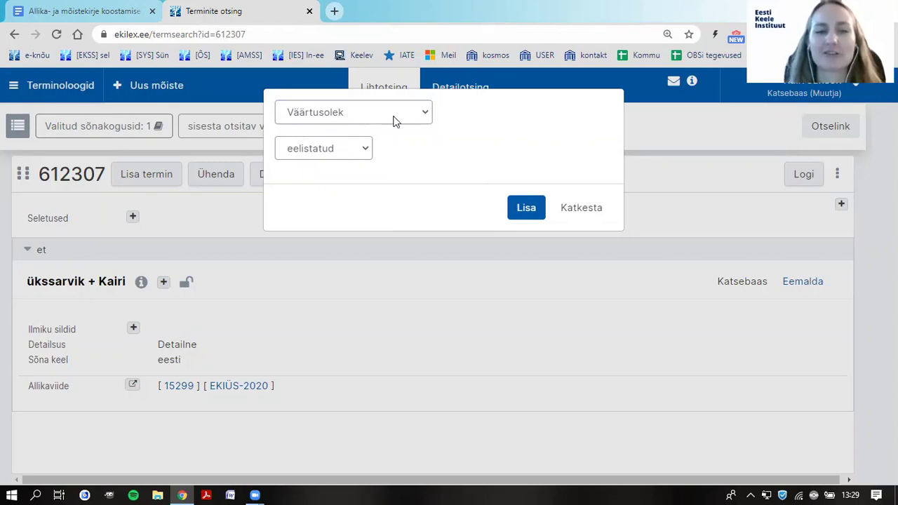
click(539, 217)
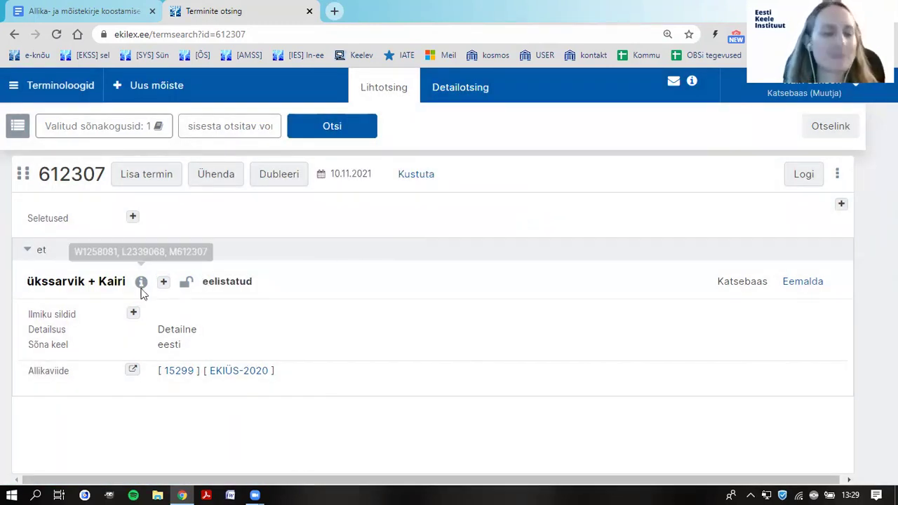
mouse_move(38, 294)
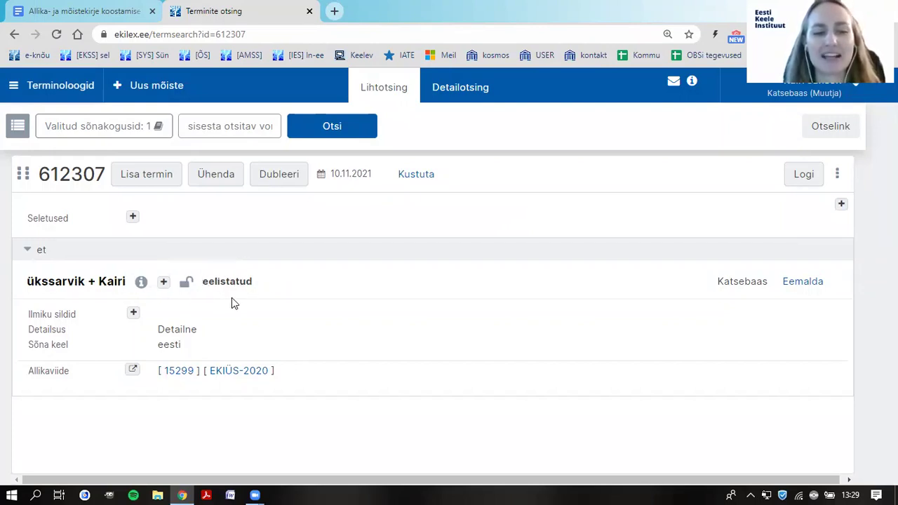
mouse_move(245, 283)
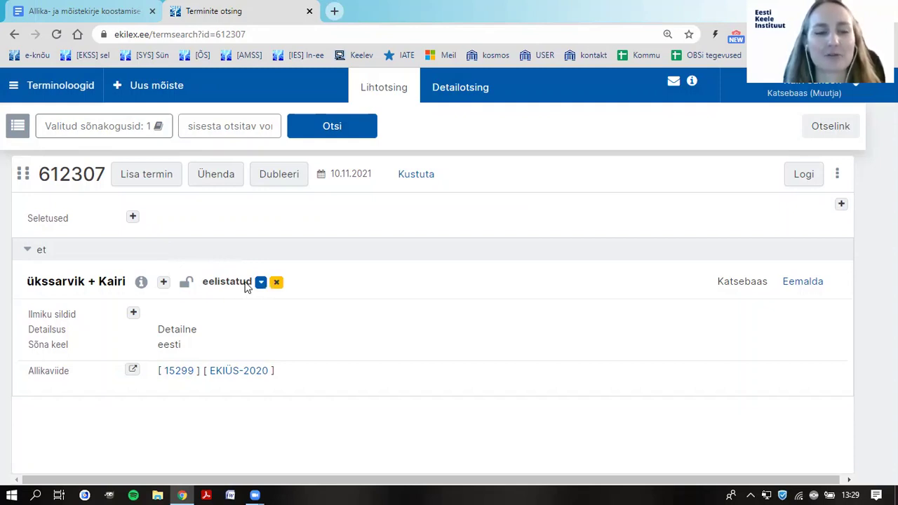
Copy the usage example sentence about Facebook from section 4 of the Google Docs material.
click(117, 10)
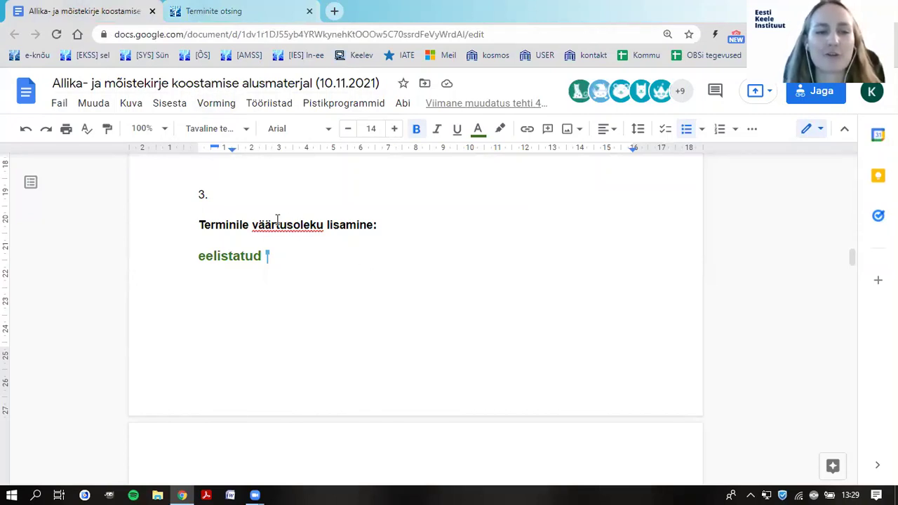
scroll(268, 218, down, 4)
scroll(268, 218, down, 1)
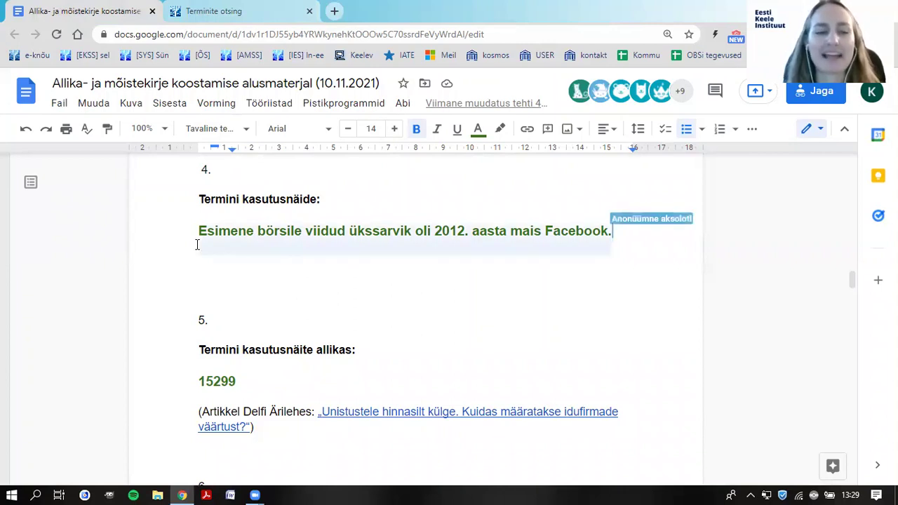
drag(196, 231, 613, 232)
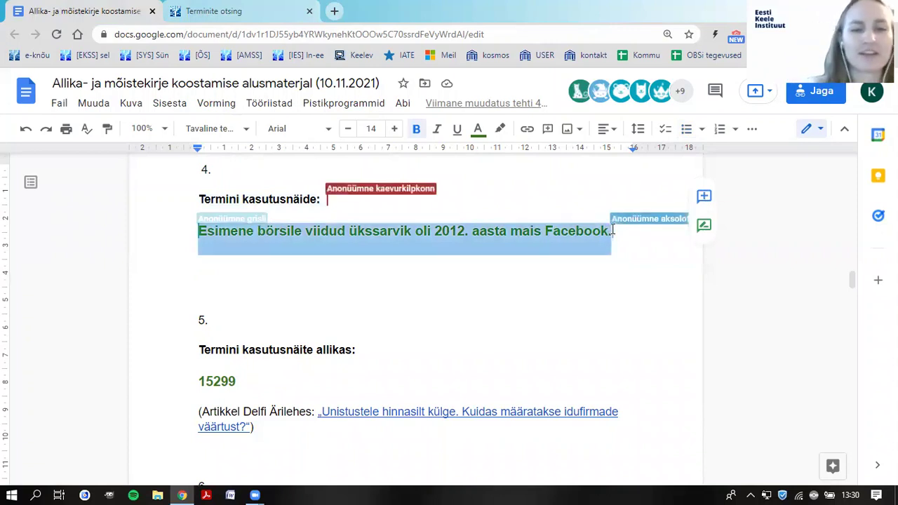
click(306, 290)
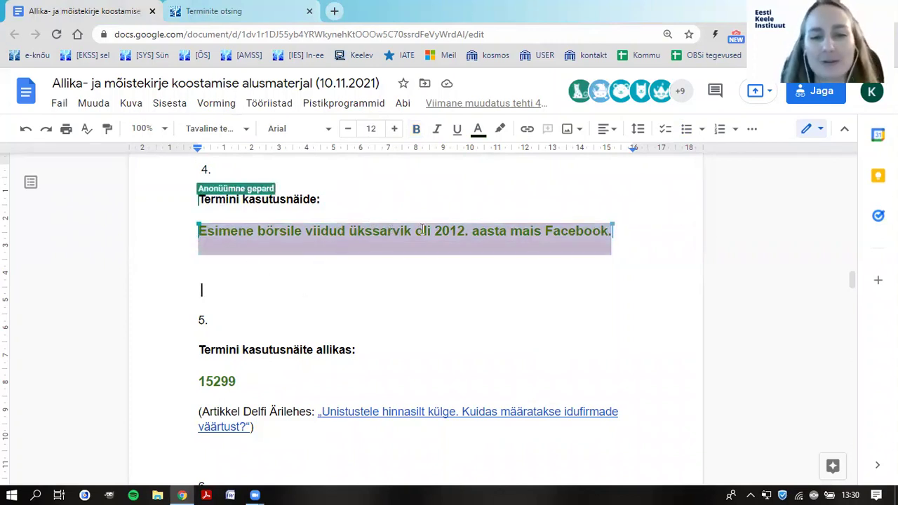
In Ekilex, start a Kasutusnäide for the Estonian term with the text "Esimene börsile viidud ükssarvik oli 2012. aasta mais Facebook.".
click(184, 14)
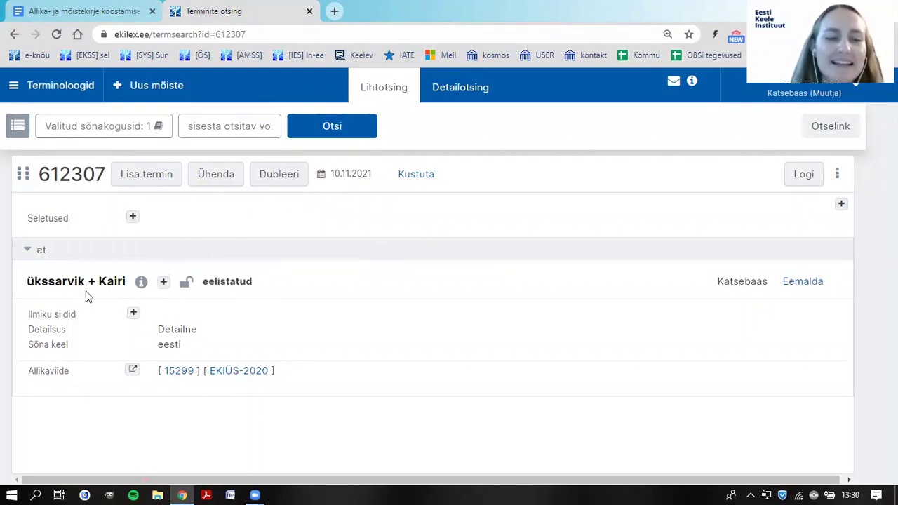
click(164, 288)
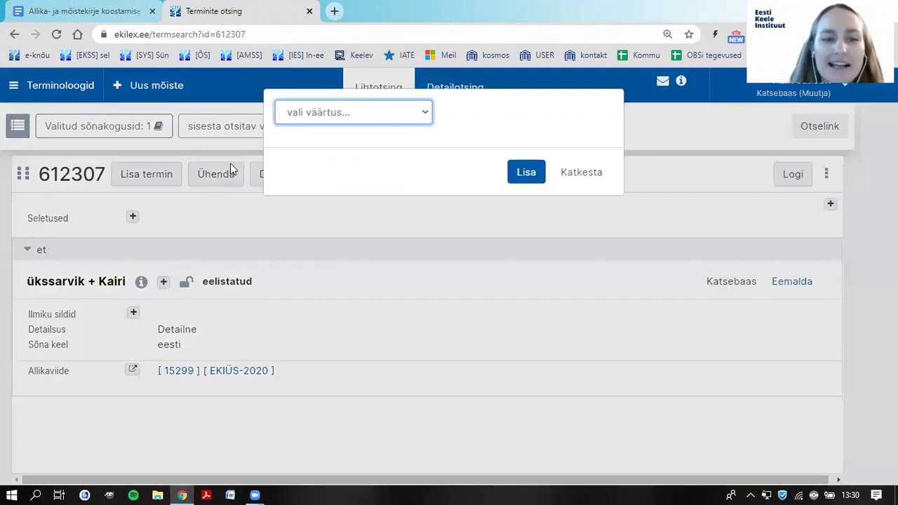
click(304, 112)
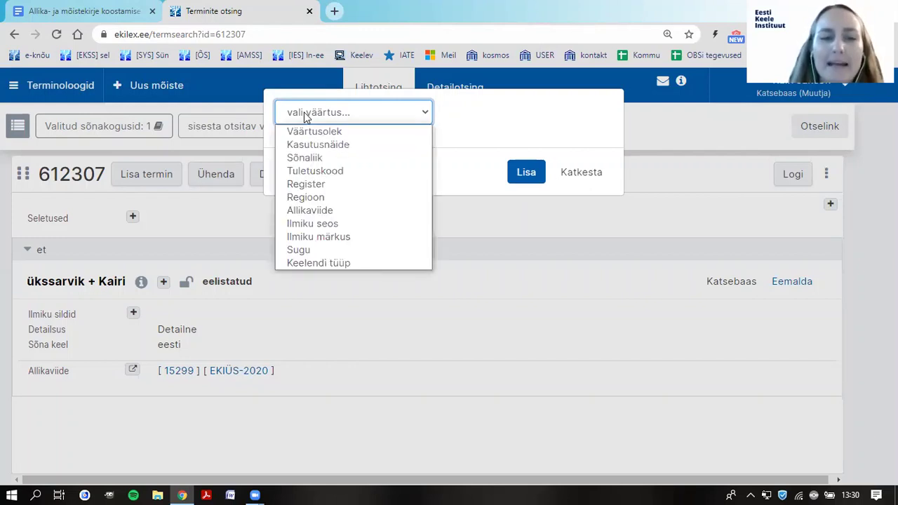
click(304, 116)
click(307, 120)
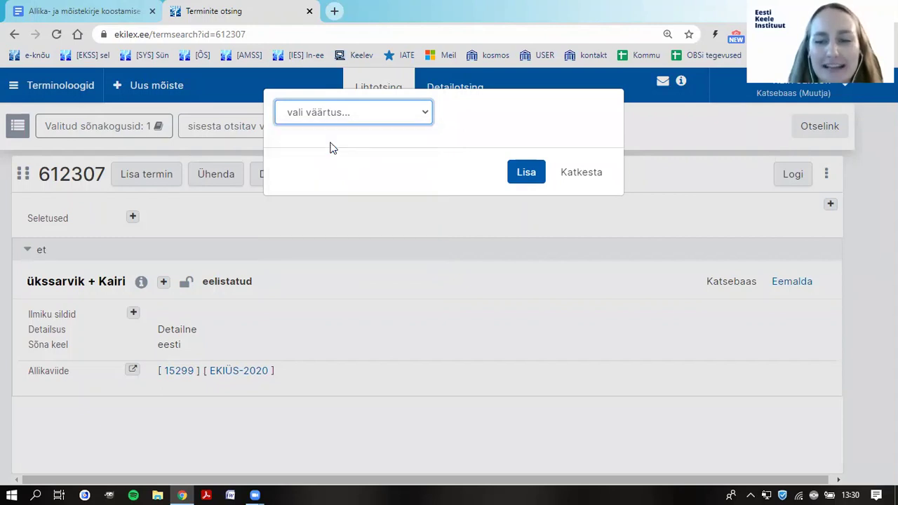
click(331, 145)
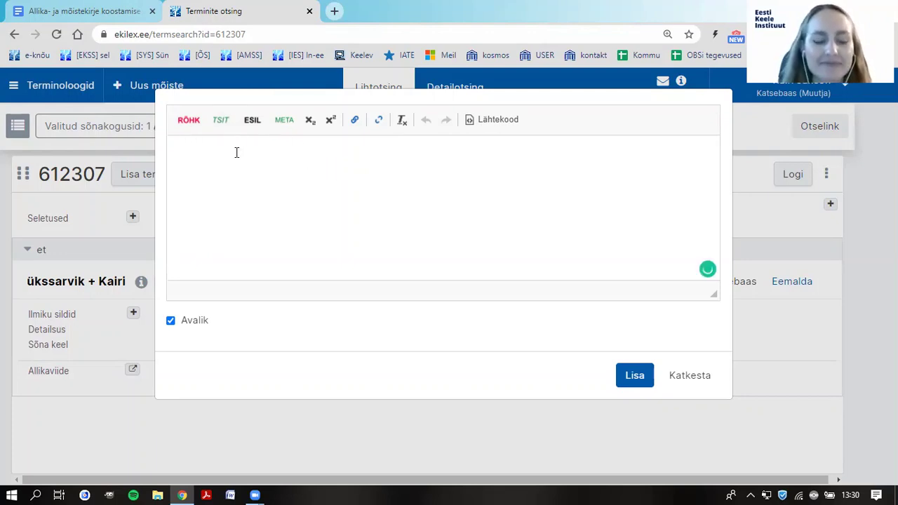
text(Esimene börsile viidud ükssarvik oli 2012. aasta mais Facebook.)
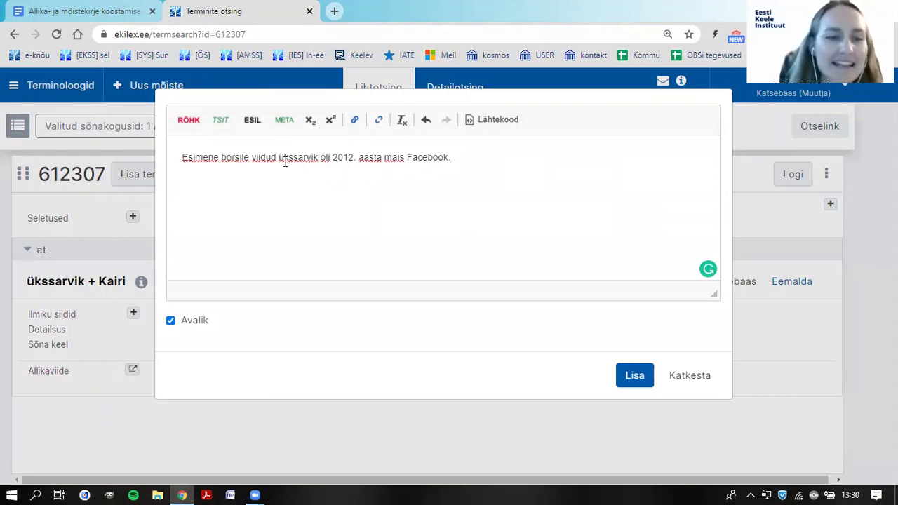
drag(279, 159, 319, 159)
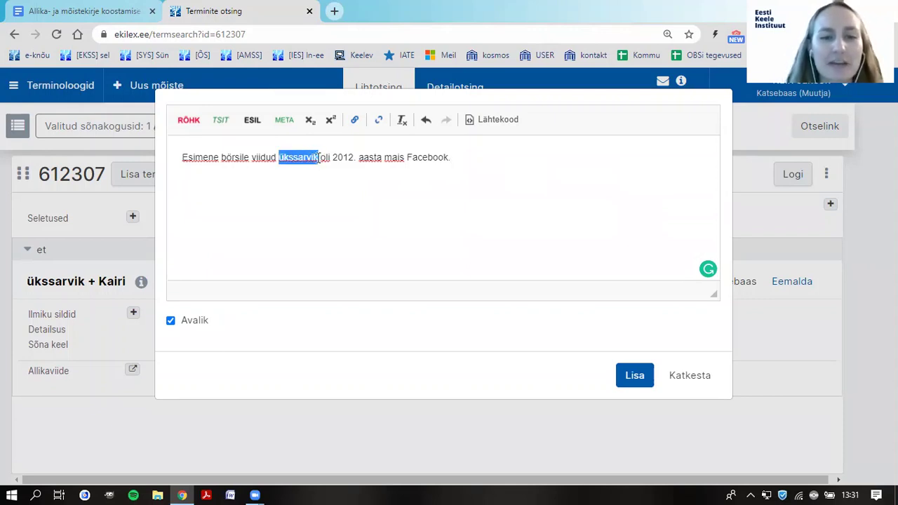
click(280, 157)
drag(280, 157, 320, 156)
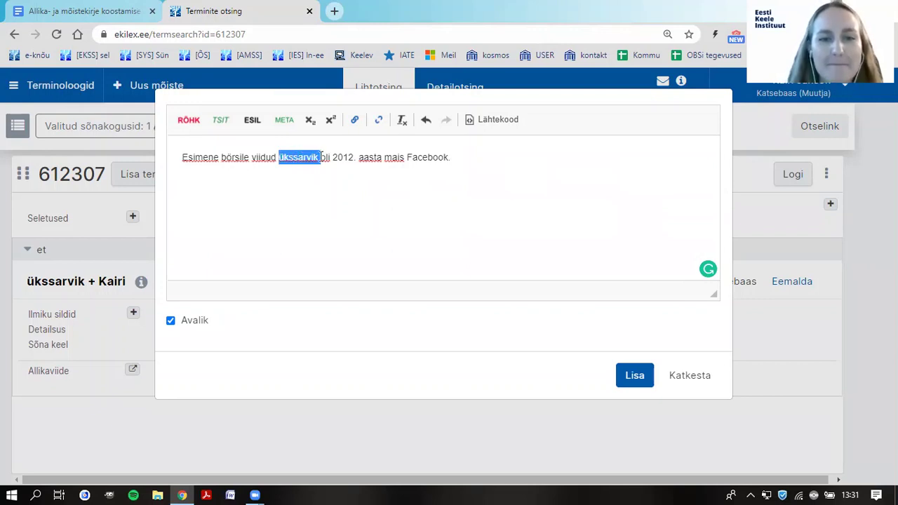
click(412, 183)
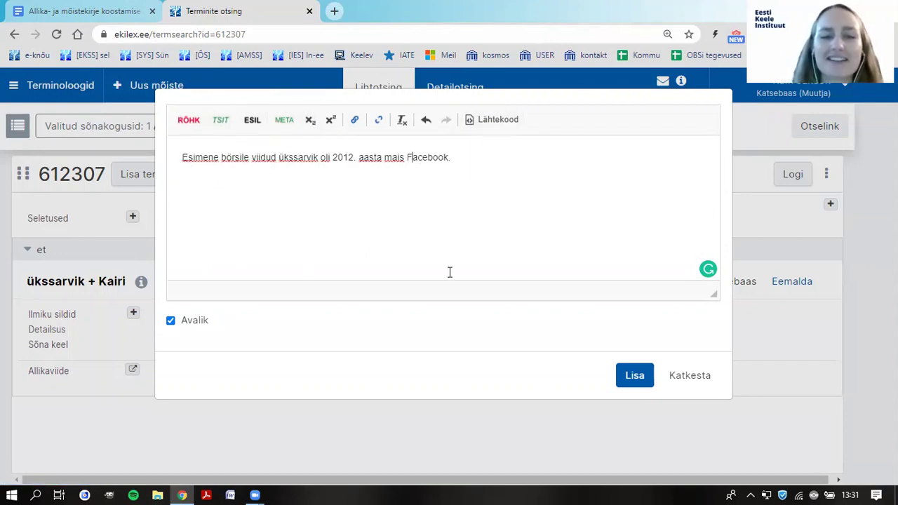
Save the usage example to the term, keeping it marked as Avalik.
click(635, 376)
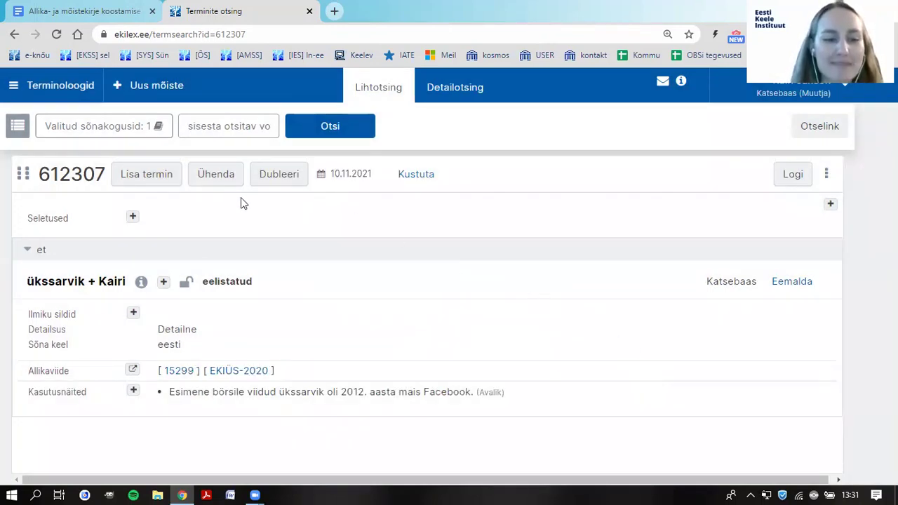
mouse_move(40, 288)
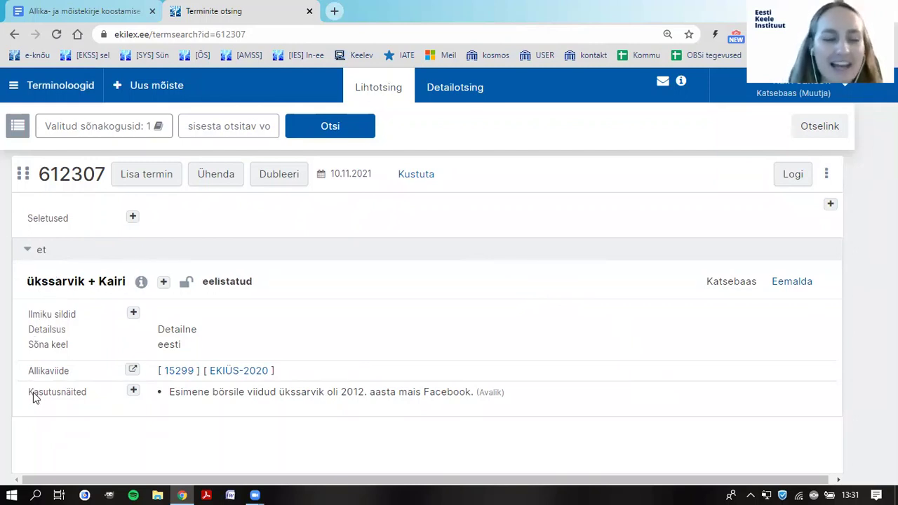
mouse_move(197, 395)
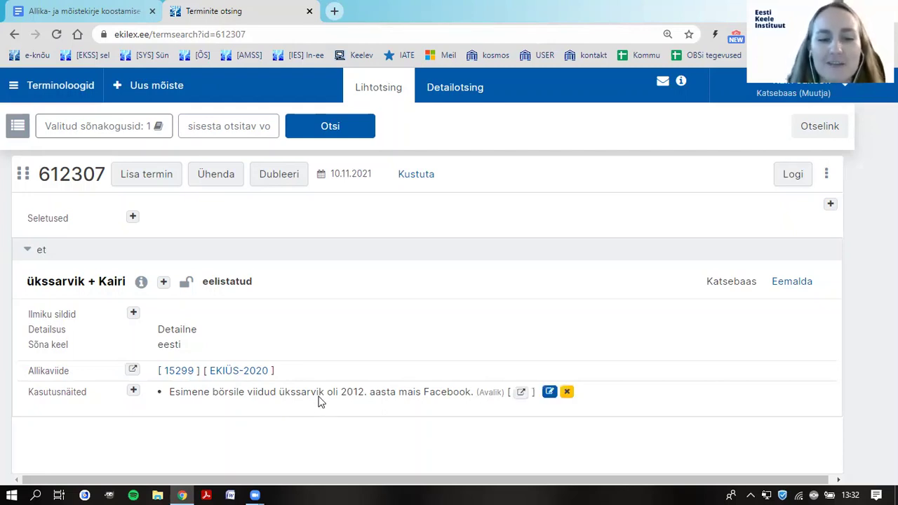
Open the source search for the Facebook usage example and copy source 15299 from section 5 of the Google Docs material.
mouse_move(323, 398)
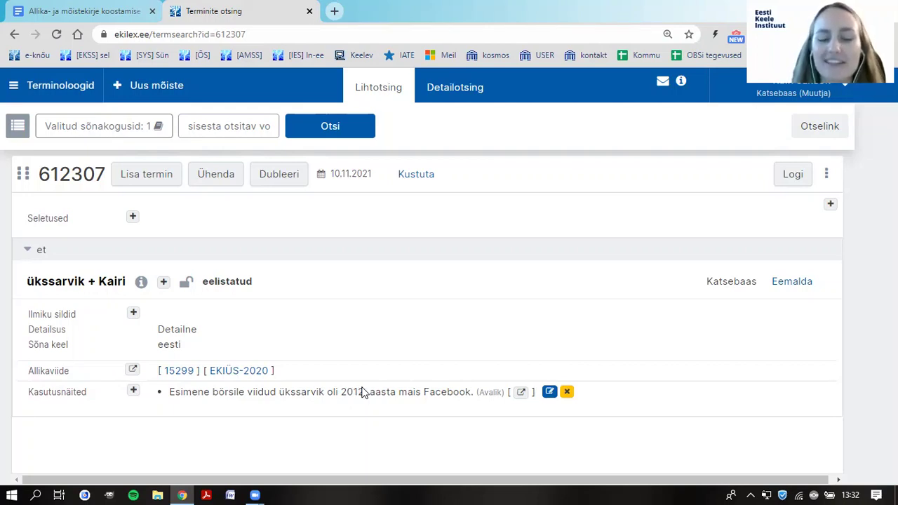
click(522, 394)
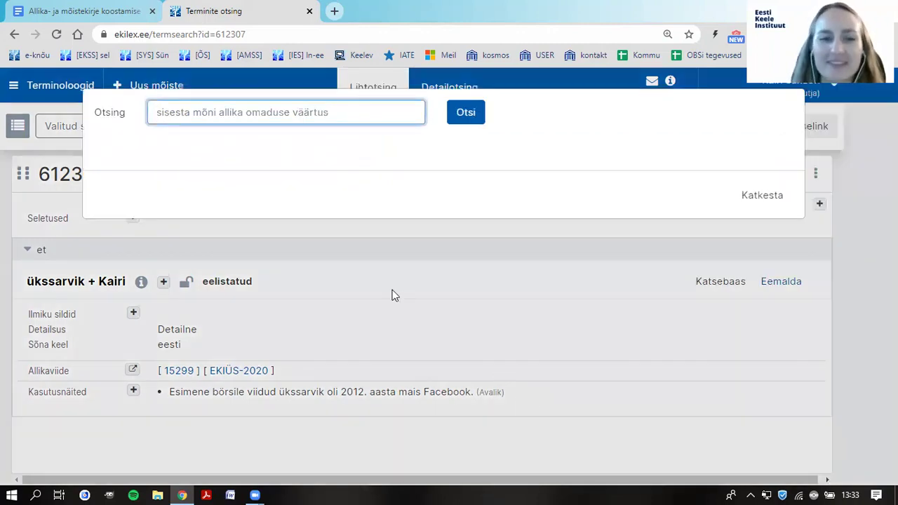
click(133, 14)
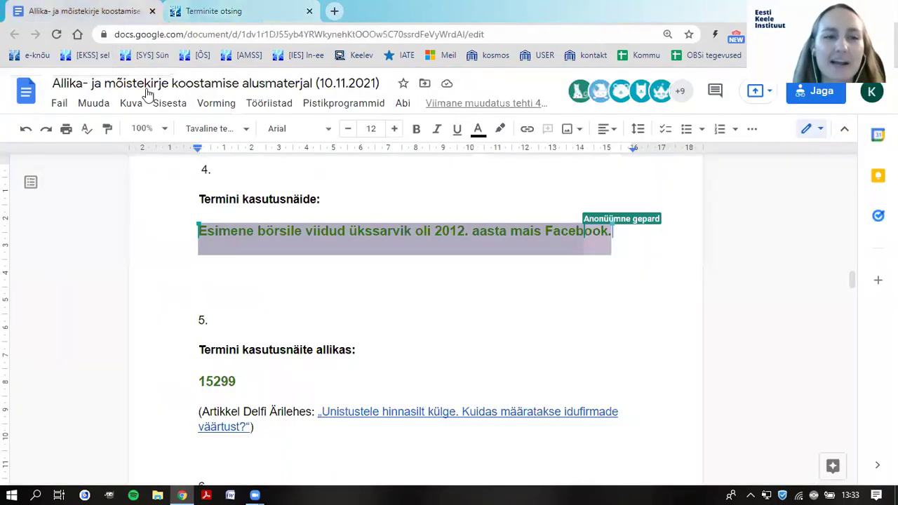
click(318, 289)
scroll(313, 284, down, 3)
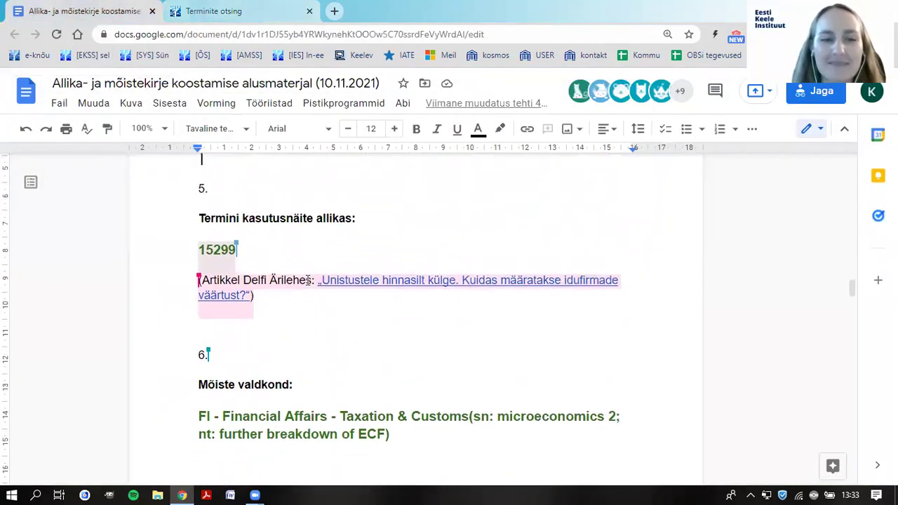
scroll(307, 280, down, 1)
scroll(308, 278, up, 5)
scroll(307, 278, down, 1)
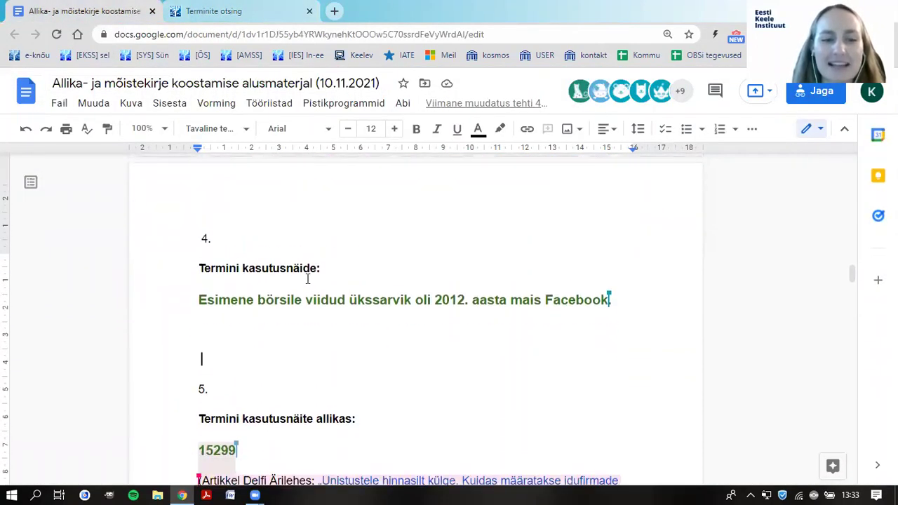
scroll(307, 278, down, 2)
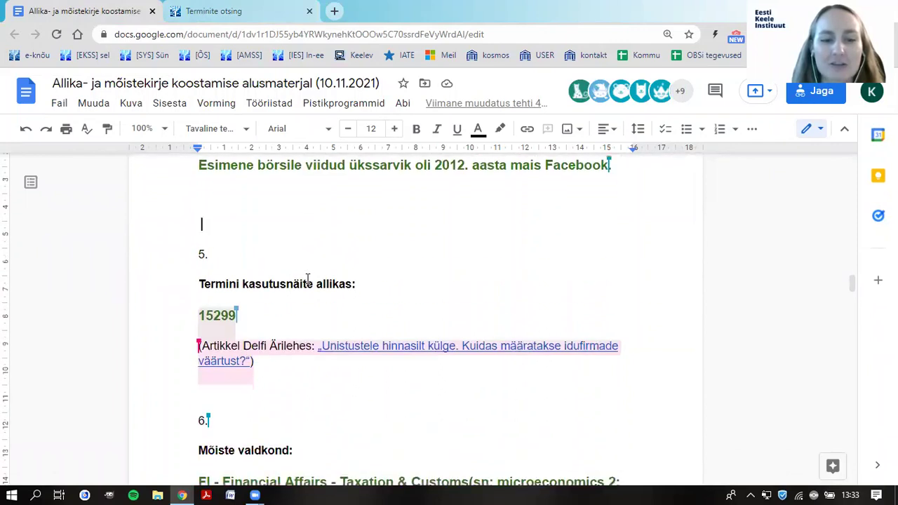
scroll(357, 249, down, 1)
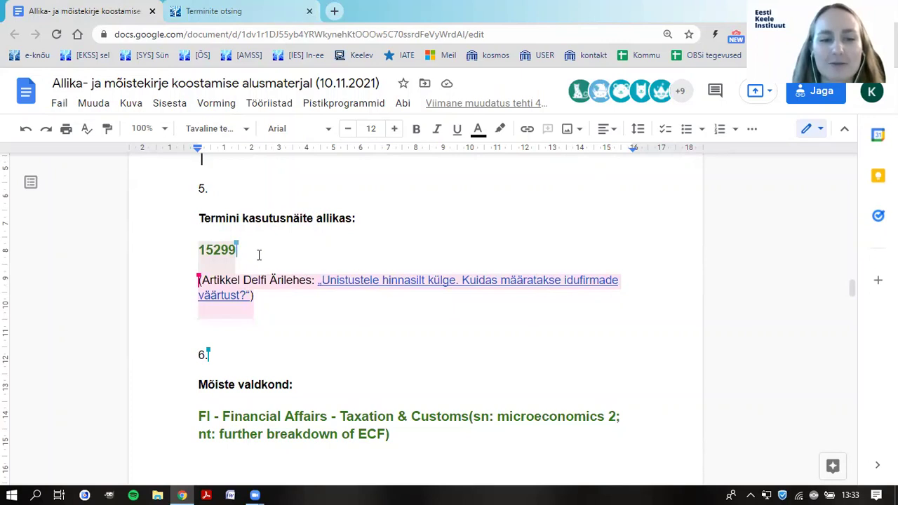
drag(251, 251, 194, 260)
key(ctrl+c)
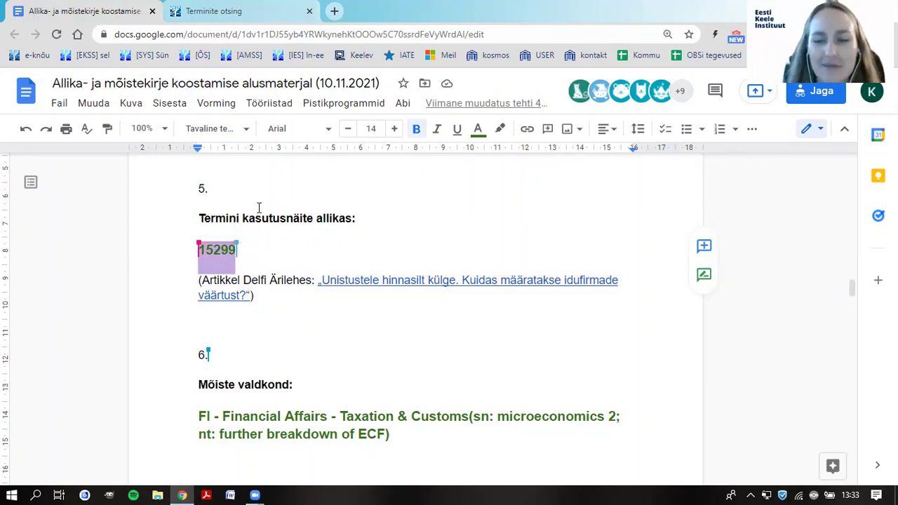
In Ekilex, search the sources for 15299 and choose 15299 as the source name for the reference.
click(175, 12)
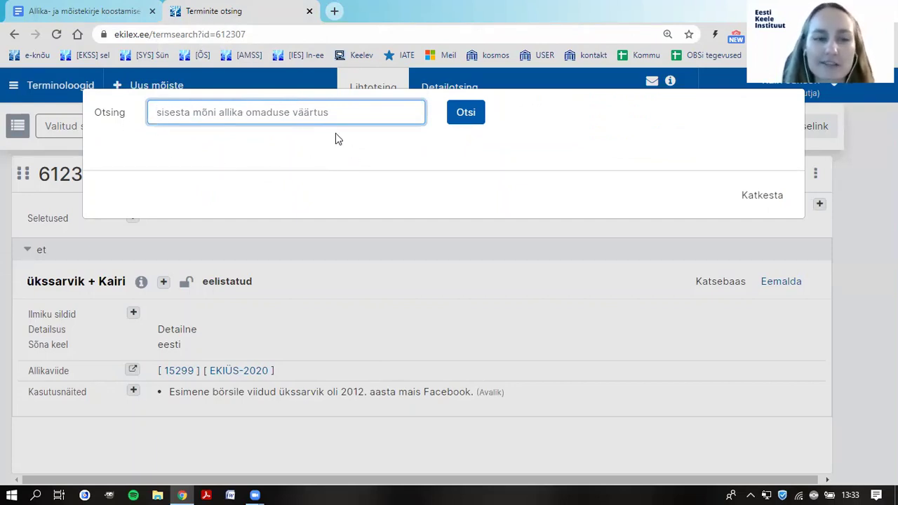
key(ctrl+v)
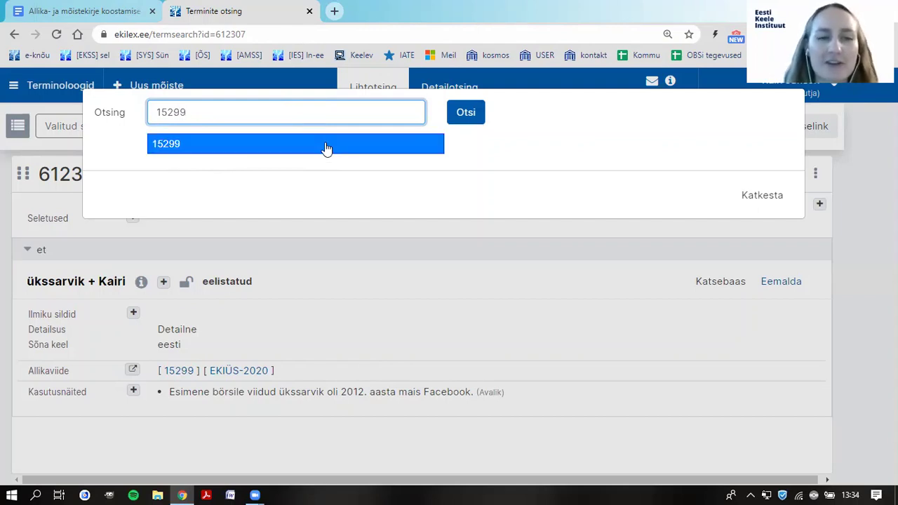
click(326, 148)
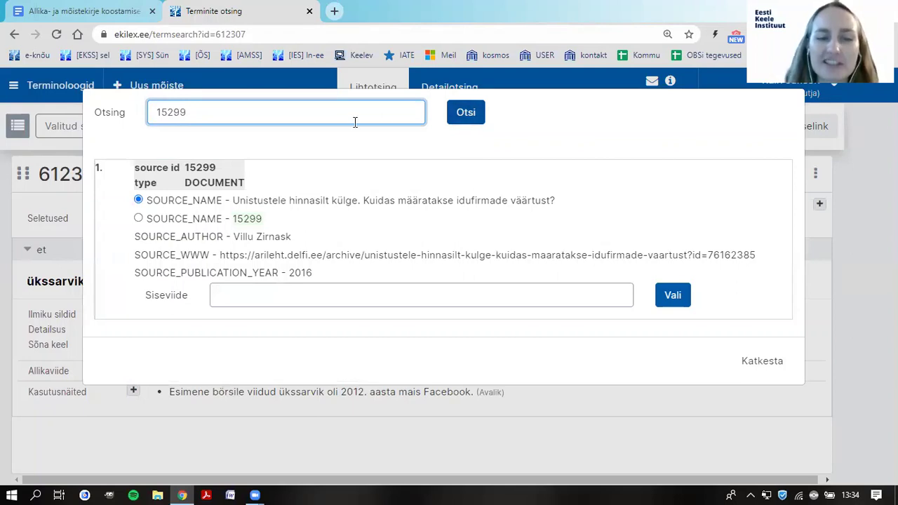
click(139, 219)
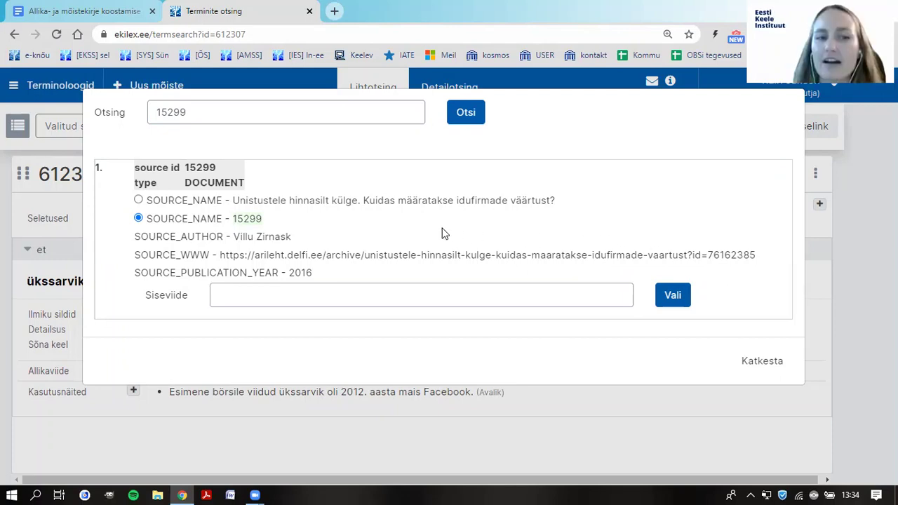
Check the source id against the chosen name and attach source 15299 to the usage example without a Siseviide.
drag(218, 168, 132, 170)
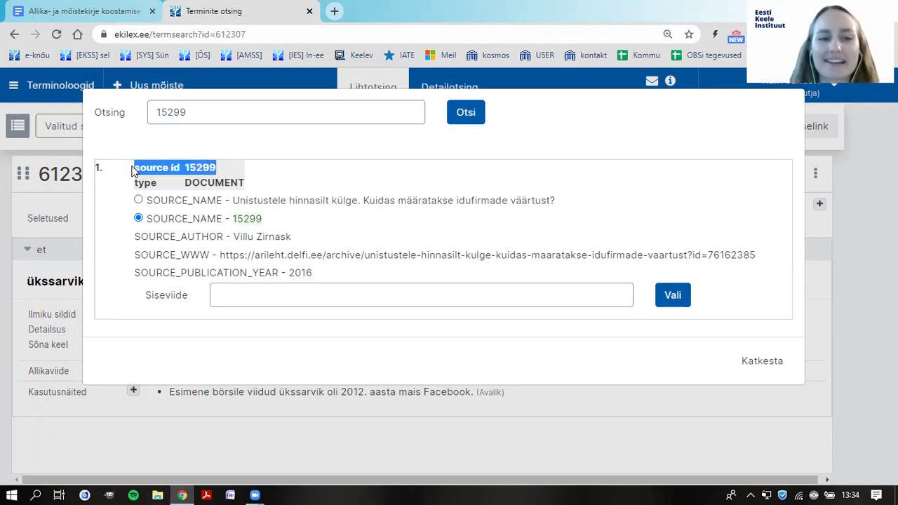
click(264, 222)
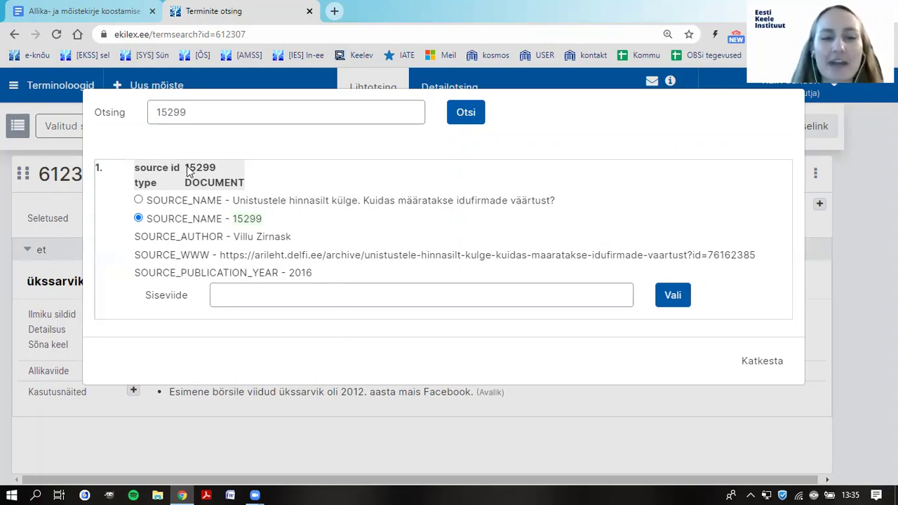
double_click(210, 169)
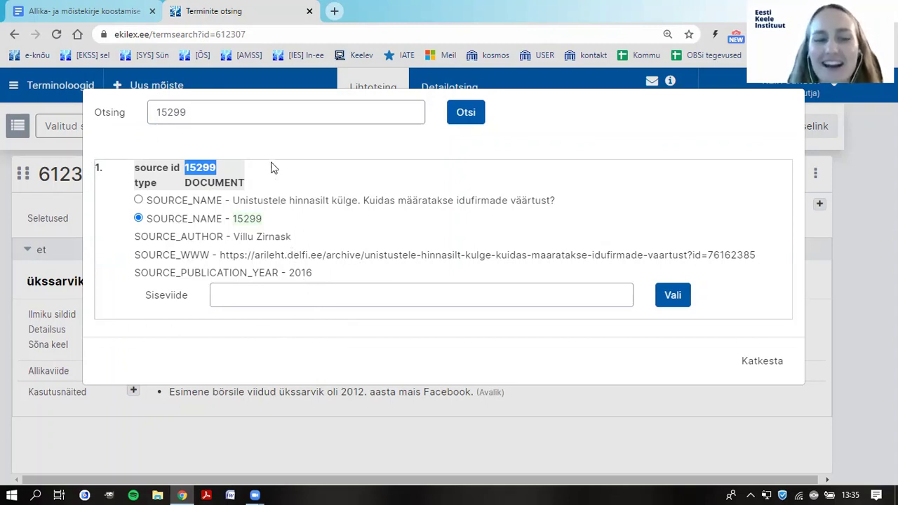
drag(138, 168, 183, 169)
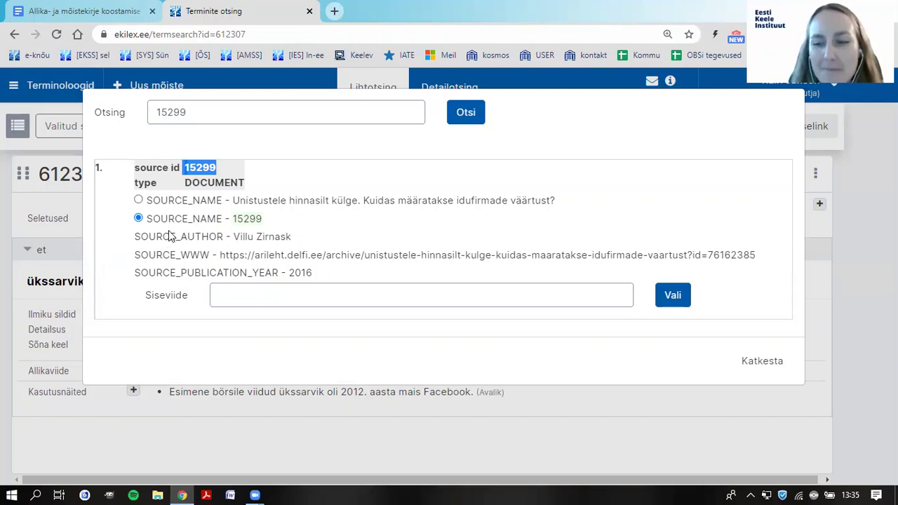
click(222, 169)
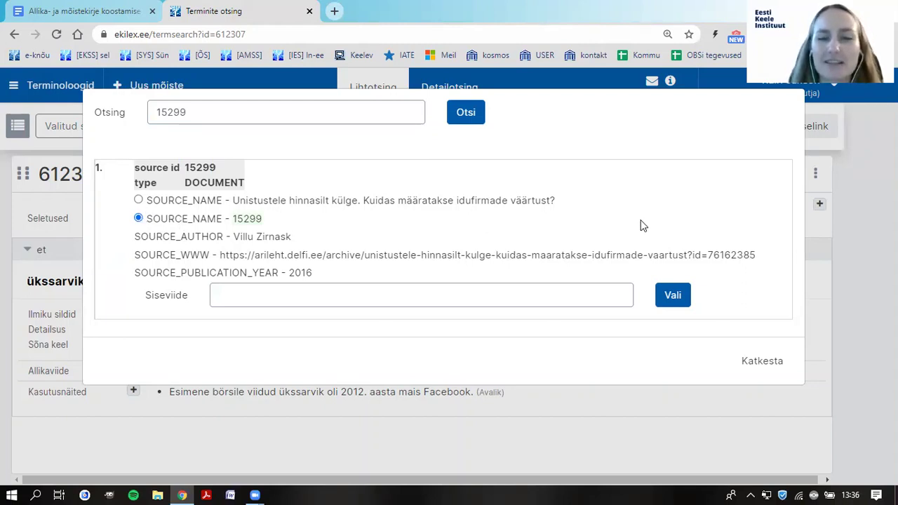
click(671, 295)
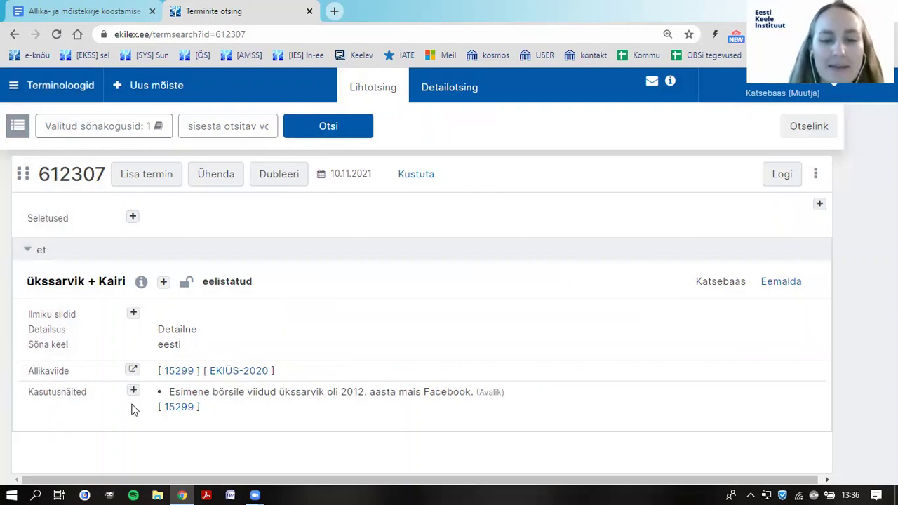
mouse_move(181, 415)
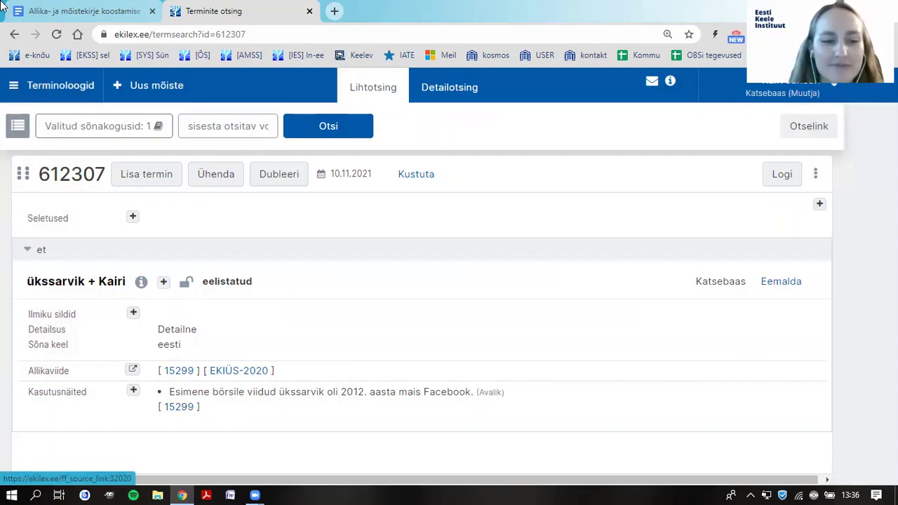
Start adding a Valdkond to the ükssarvik concept and browse the available lenoch values.
click(79, 12)
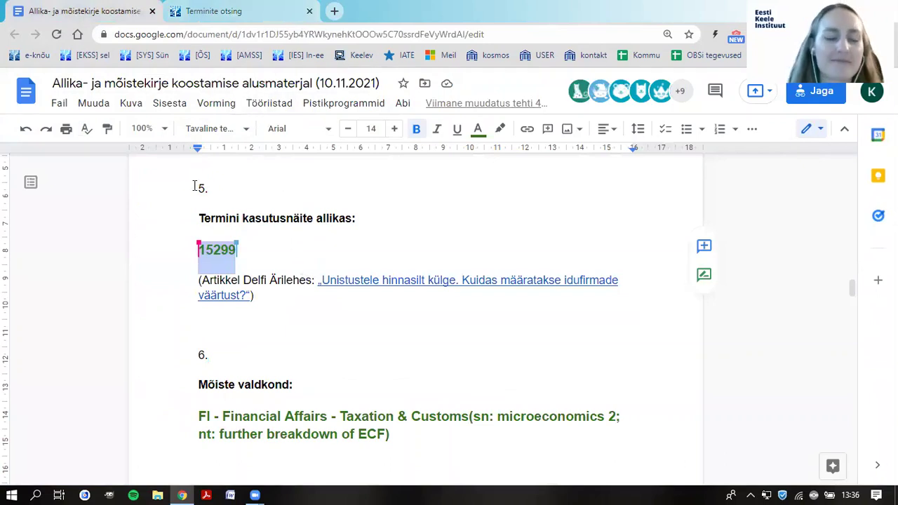
click(178, 8)
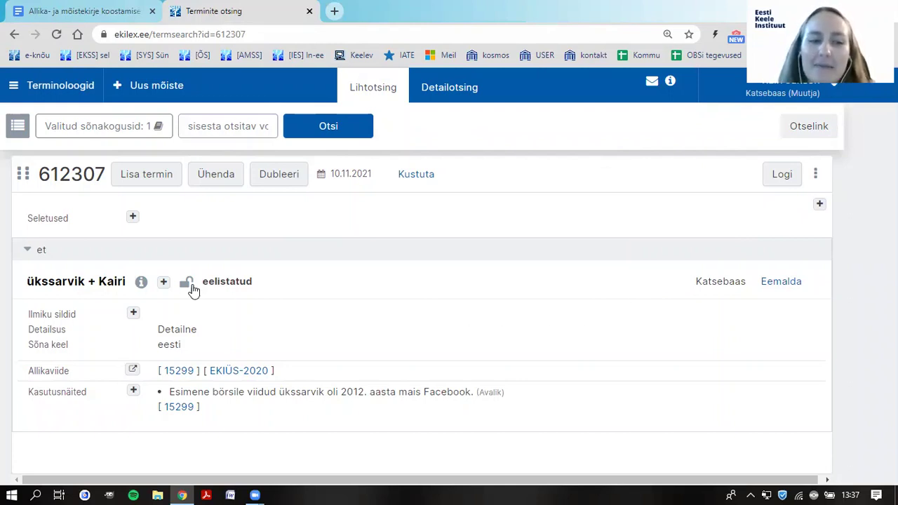
mouse_move(80, 292)
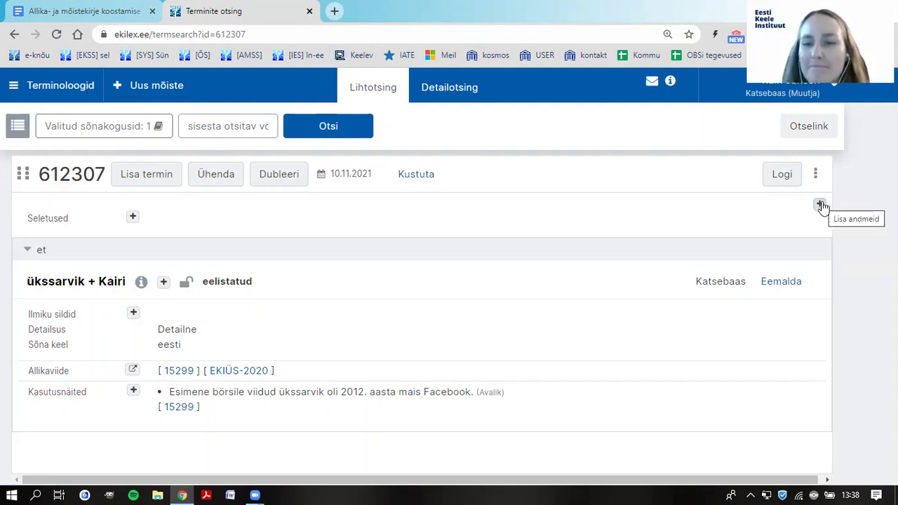
click(821, 205)
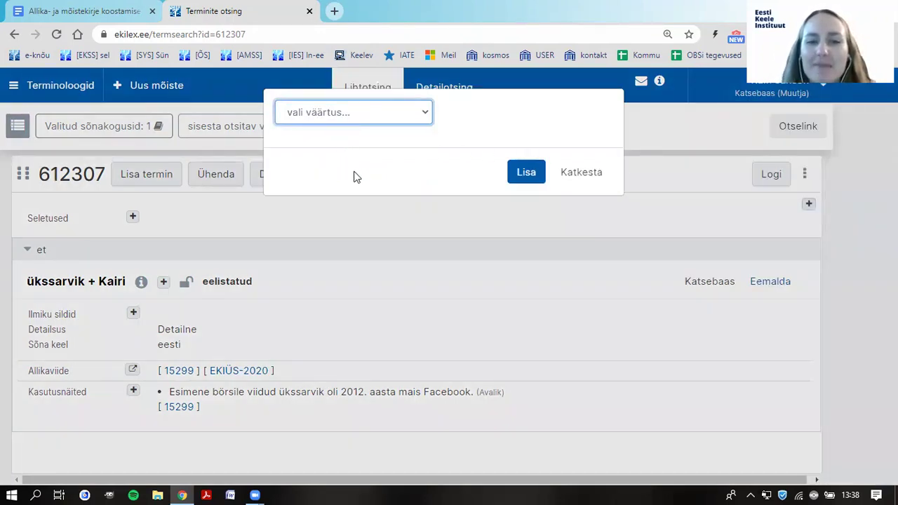
click(408, 116)
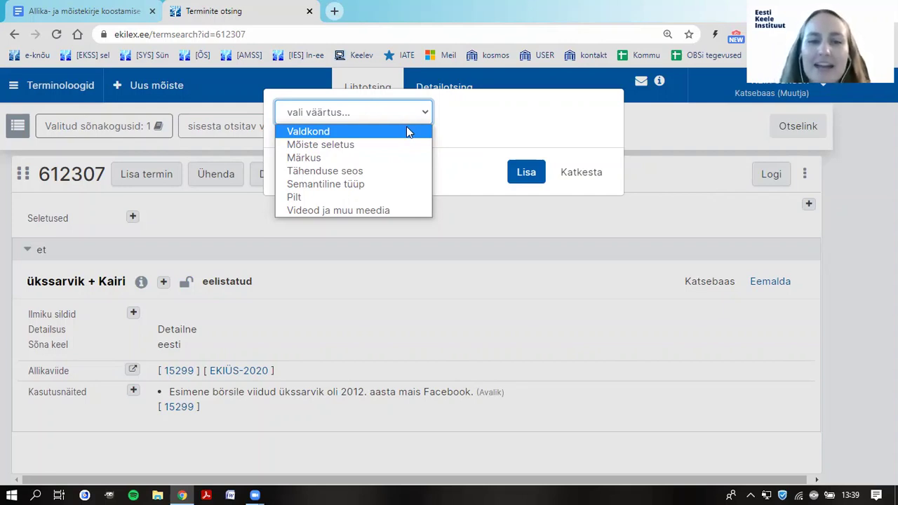
click(409, 135)
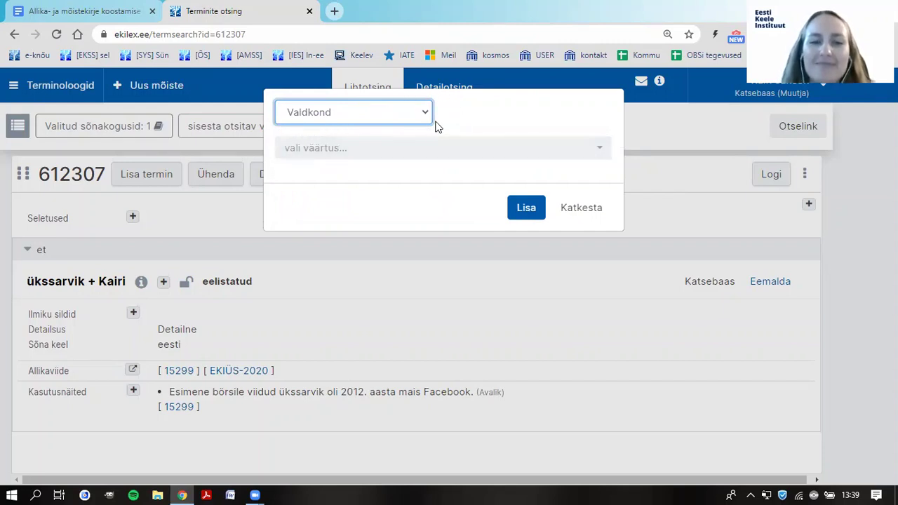
click(405, 157)
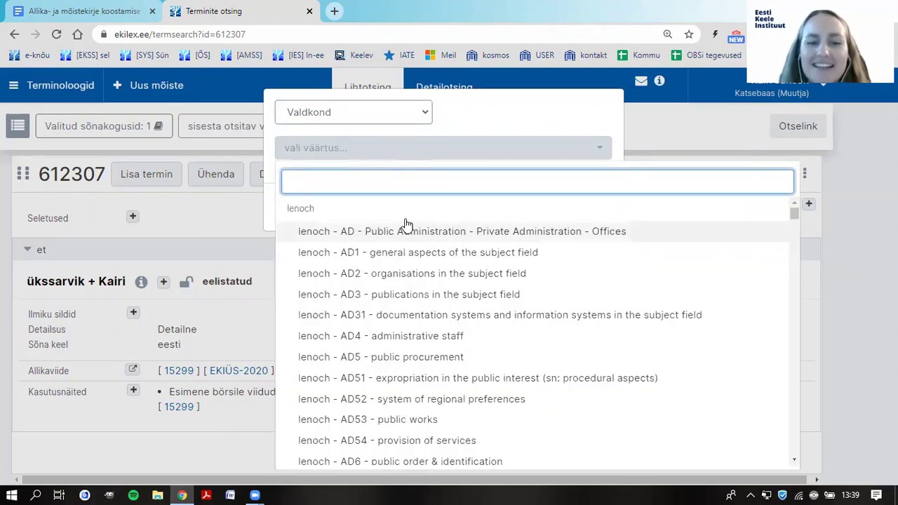
scroll(407, 225, down, 5)
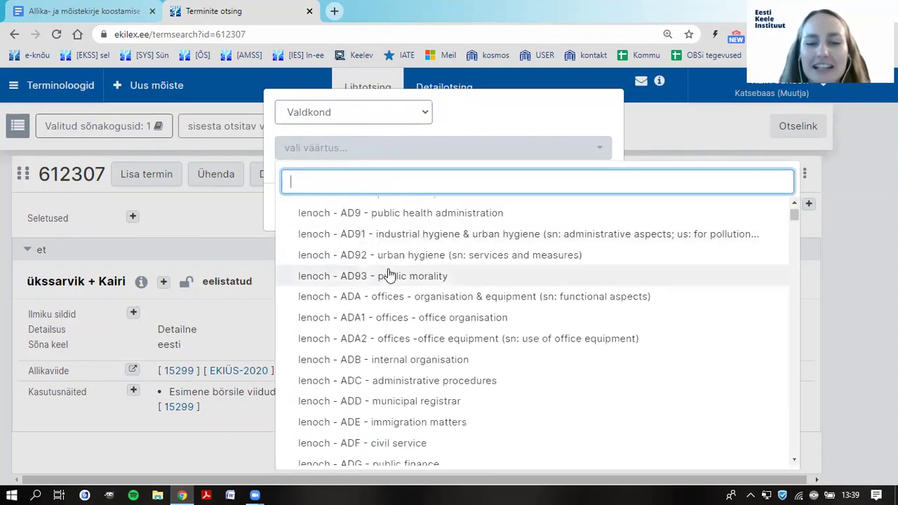
scroll(390, 275, down, 4)
scroll(387, 284, up, 6)
scroll(385, 282, up, 3)
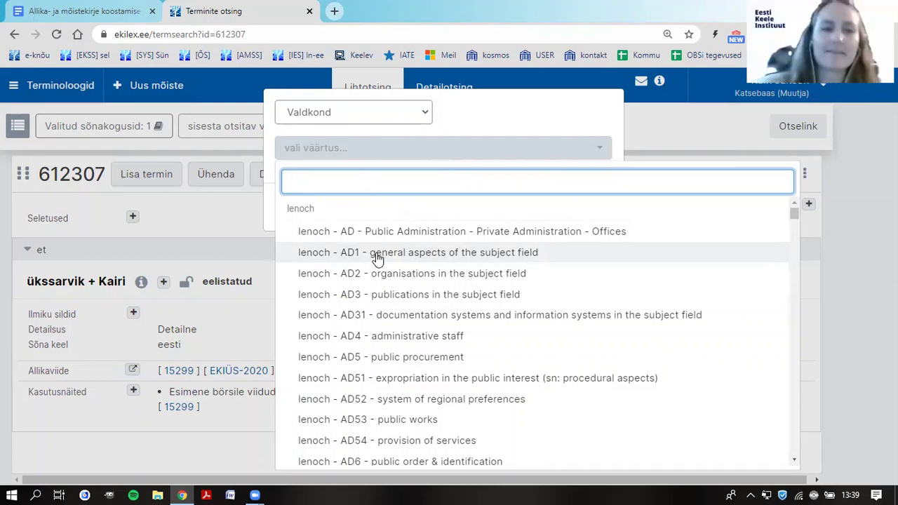
Copy the Mõiste valdkond text "FI - Financial Affairs - Taxation & Customs" with its notes from section 6 of the Google Docs material.
click(61, 8)
scroll(295, 365, down, 3)
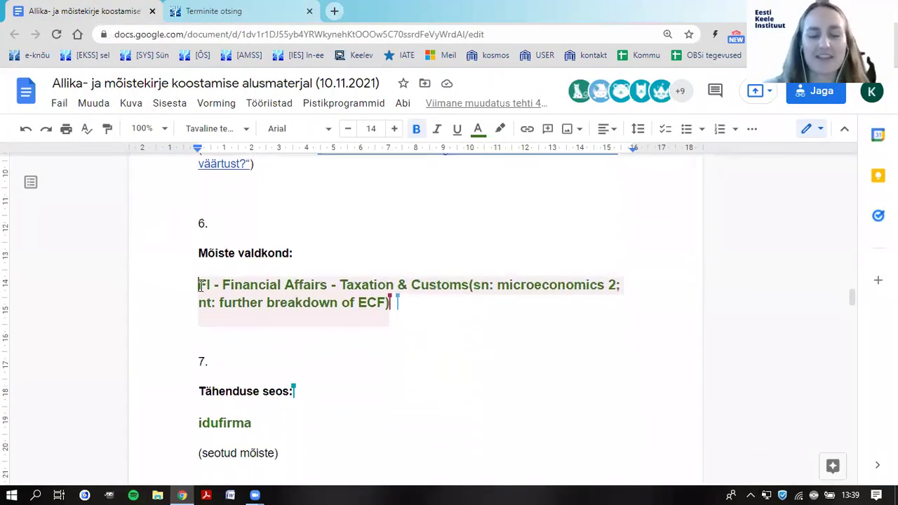
drag(198, 285, 395, 303)
key(ctrl+c)
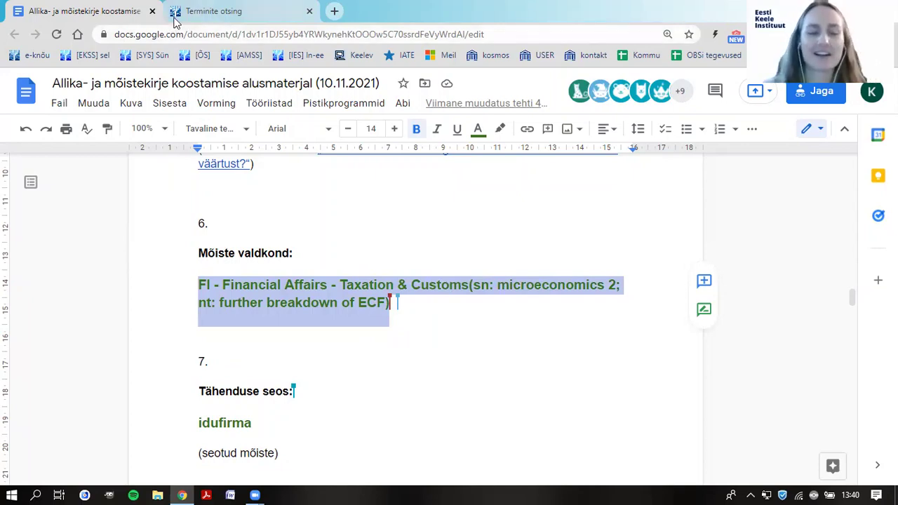
In Ekilex, browse the lenoch values for the concept's Valdkond and search them for finance.
click(175, 21)
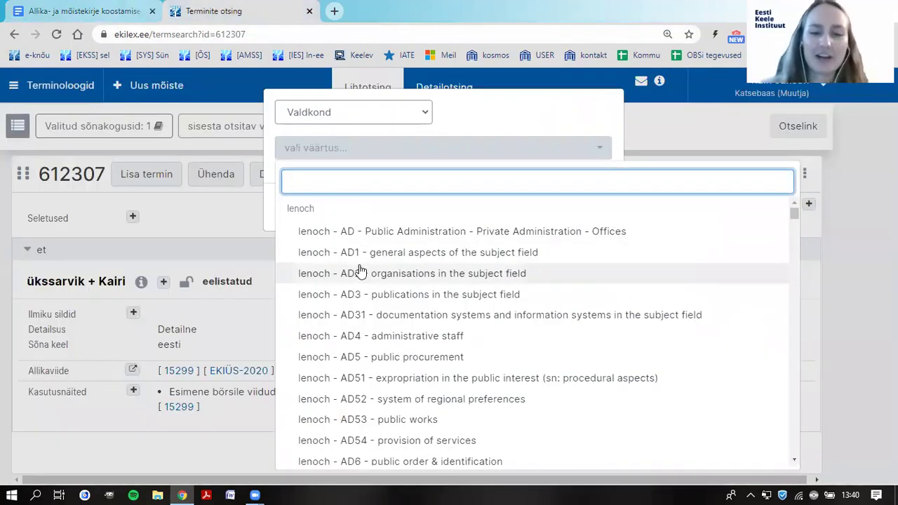
scroll(360, 271, down, 1)
scroll(360, 271, down, 3)
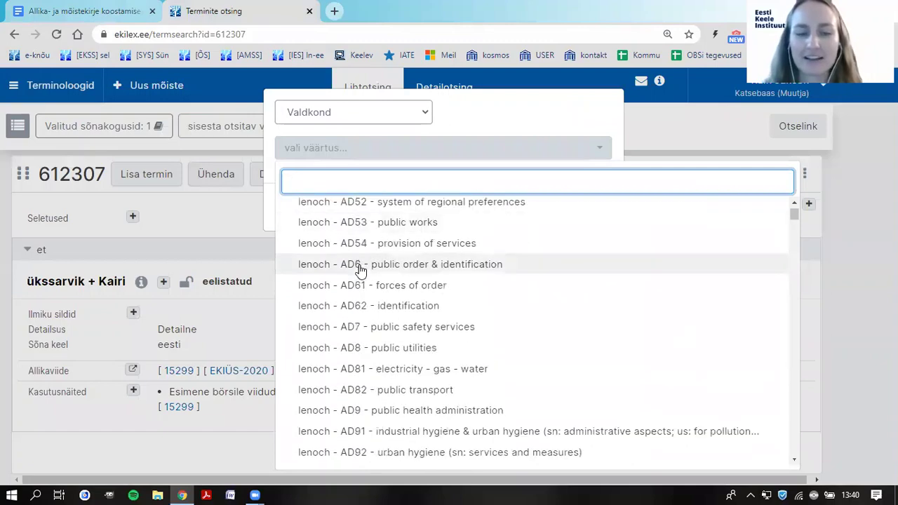
scroll(360, 271, down, 1)
scroll(360, 271, up, 4)
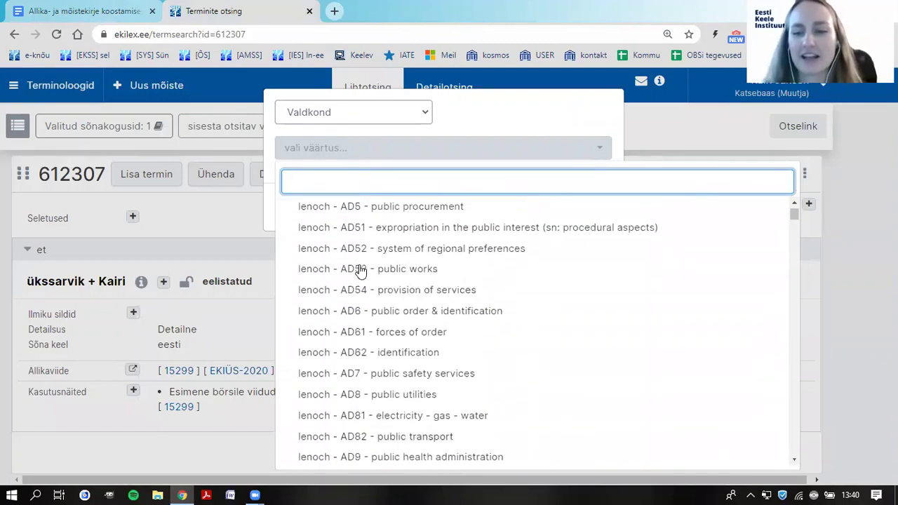
text(finan)
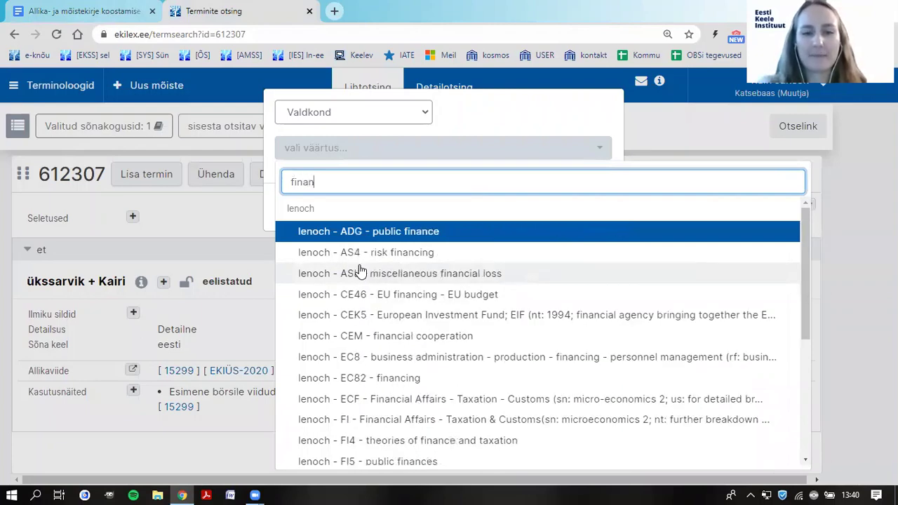
text(ce)
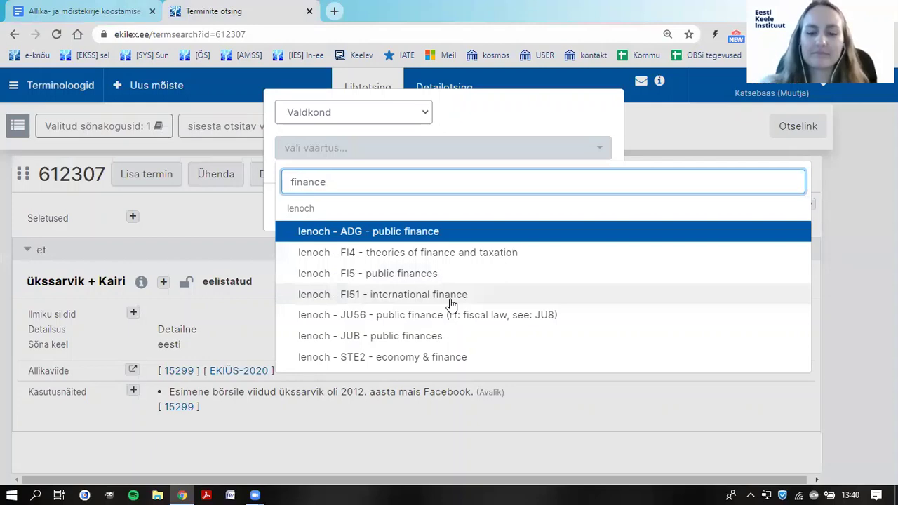
Try to find the Valdkond value by searching for the full copied text "FI - Financial Affairs - Taxation & Customs" with its notes.
key(BackSpace)
key(BackSpace)
key(BackSpace)
key(BackSpace)
key(BackSpace)
key(BackSpace)
key(BackSpace)
key(ctrl+v)
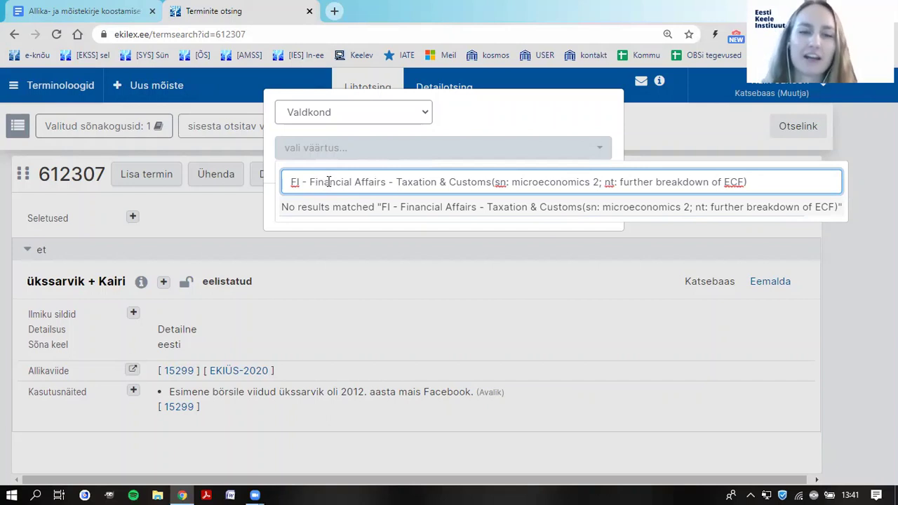
click(499, 209)
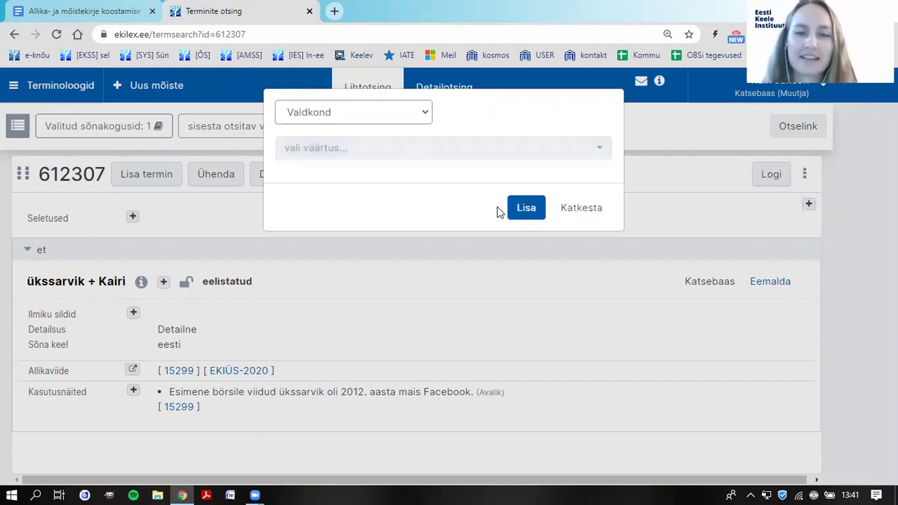
Search the Valdkond values for Fi and add "lenoch - FI - Financial Affairs - Taxation & Customs" to the ükssarvik concept.
click(435, 147)
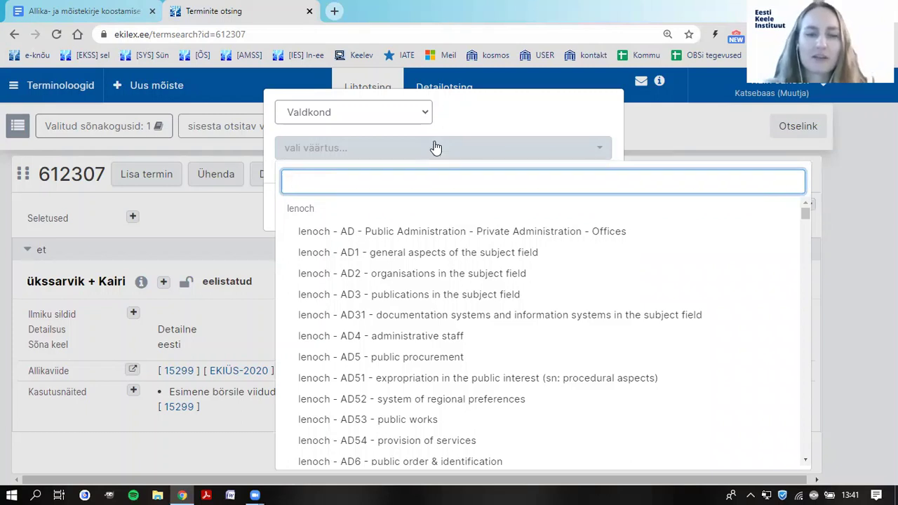
text(Fi)
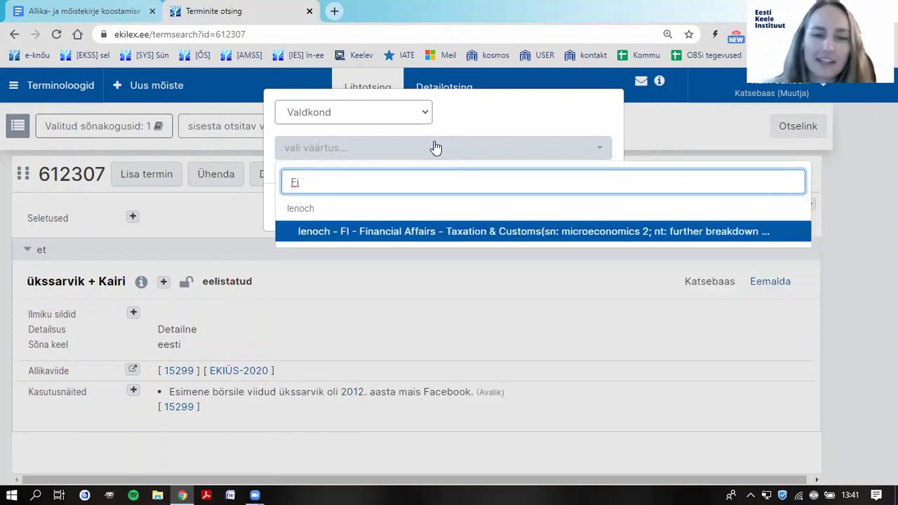
click(388, 233)
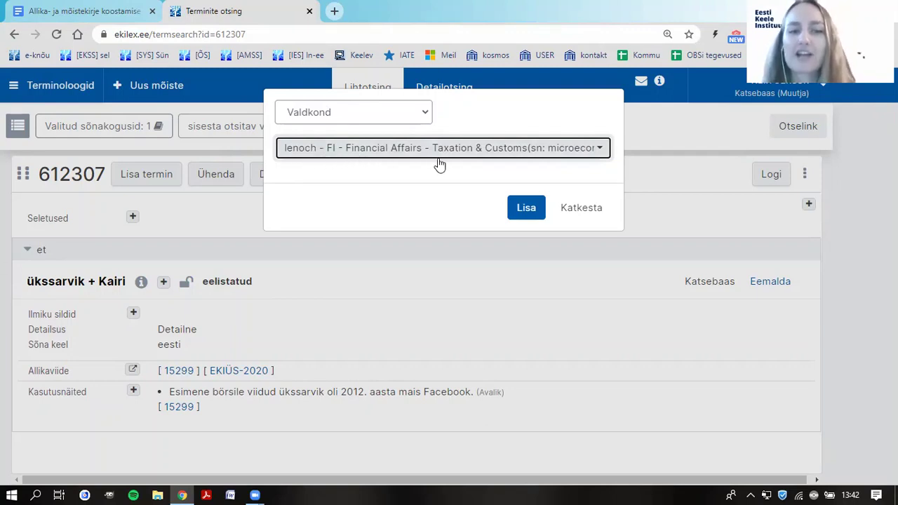
click(535, 215)
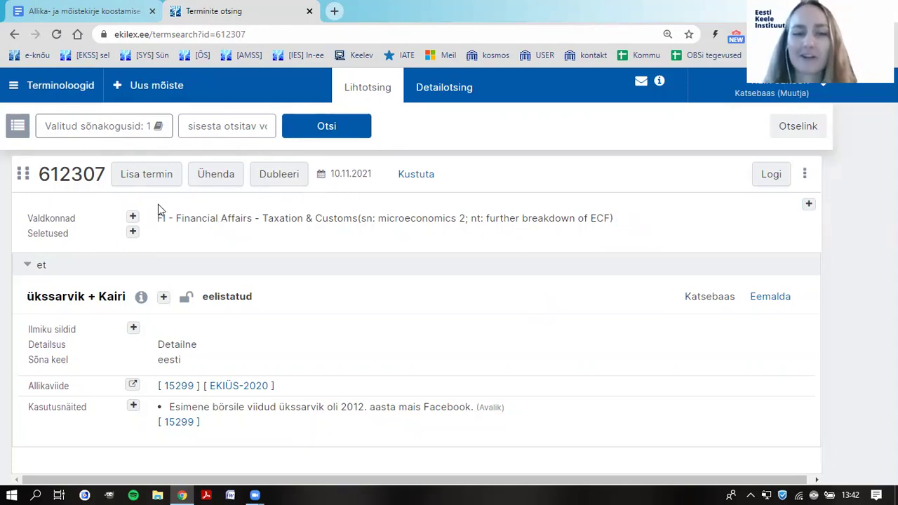
mouse_move(201, 226)
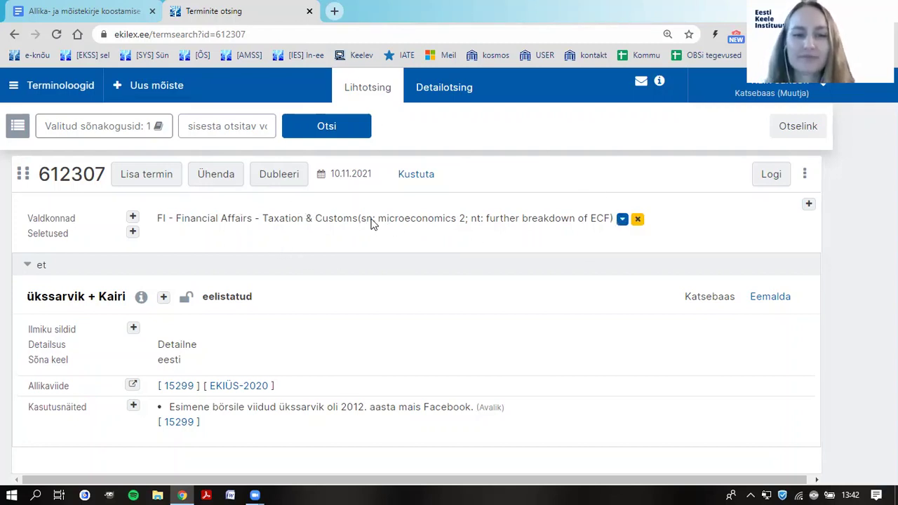
Check the Tähenduse seos material in section 7 of the Google Docs document and return to Ekilex.
click(114, 18)
scroll(415, 381, down, 2)
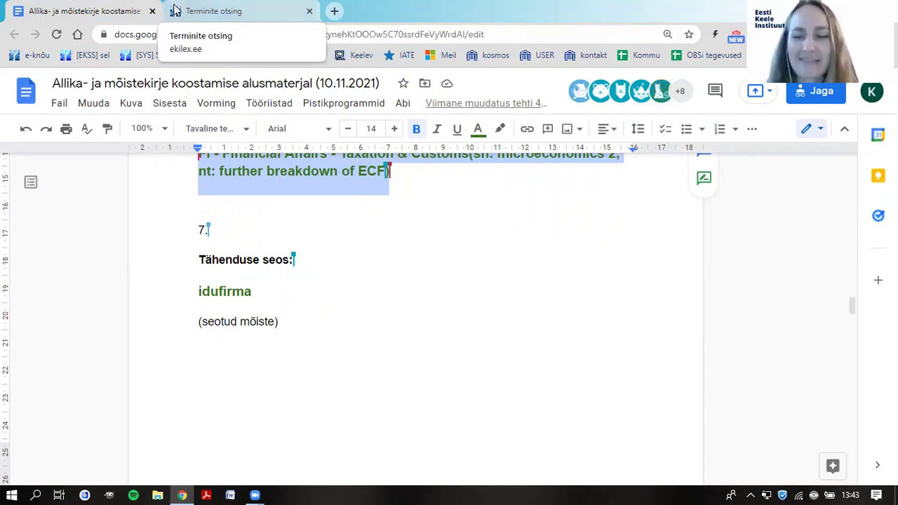
click(176, 9)
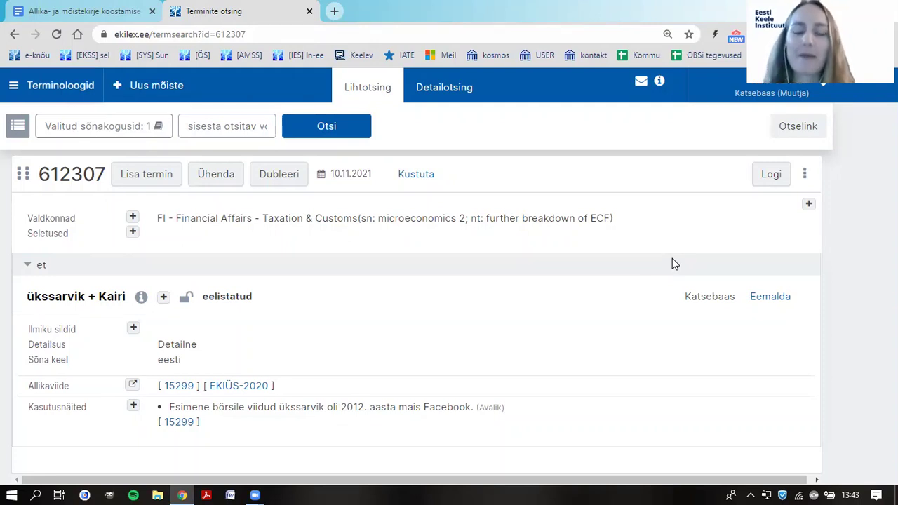
Start adding a Tähenduse seos to the ükssarvik concept and search for the term idufirma.
click(809, 206)
click(336, 106)
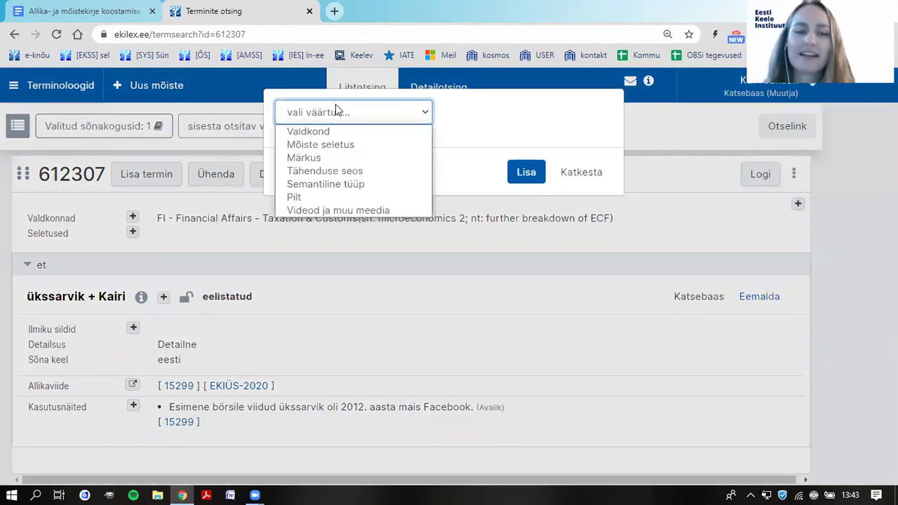
click(332, 171)
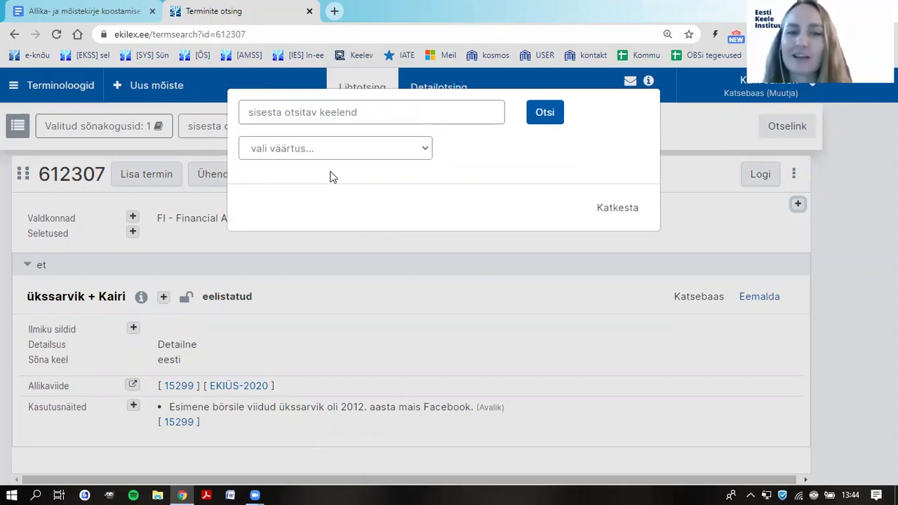
click(350, 112)
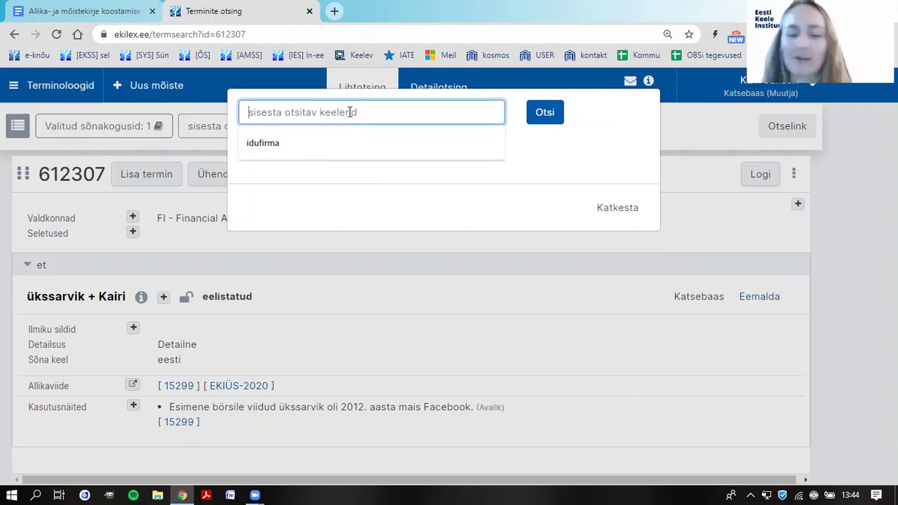
text(idufirma)
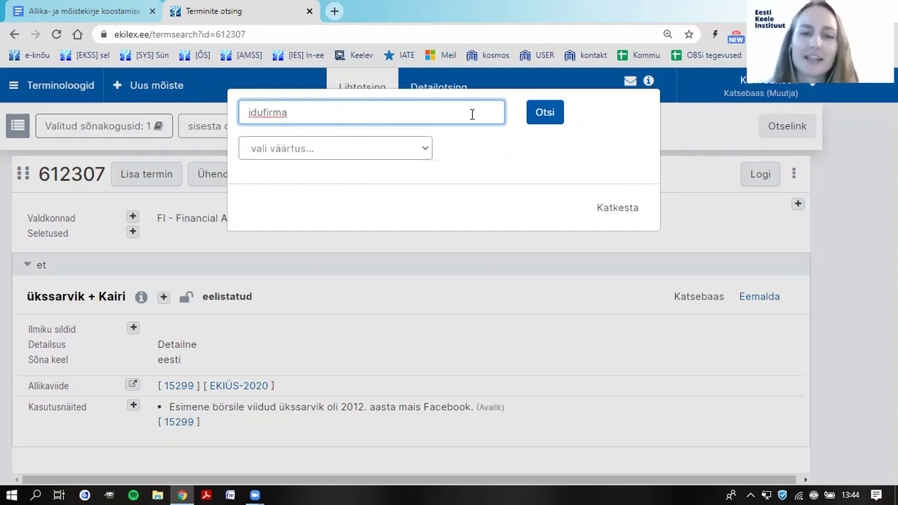
click(551, 120)
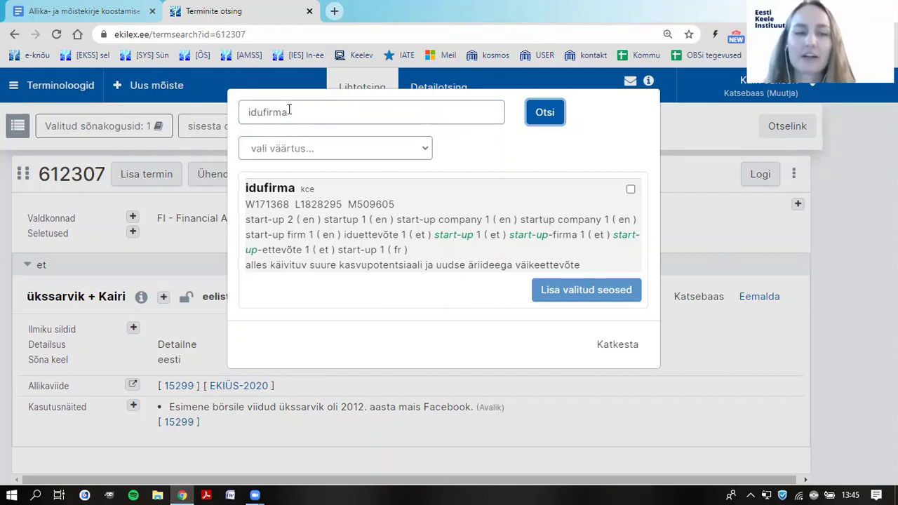
Review the available relation types and set the relation to idufirma as seotud mõiste.
click(293, 149)
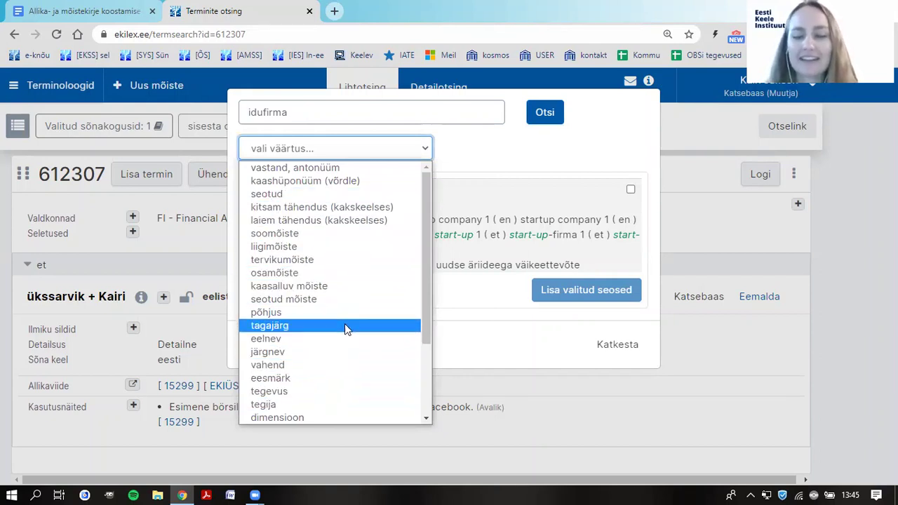
scroll(393, 232, down, 3)
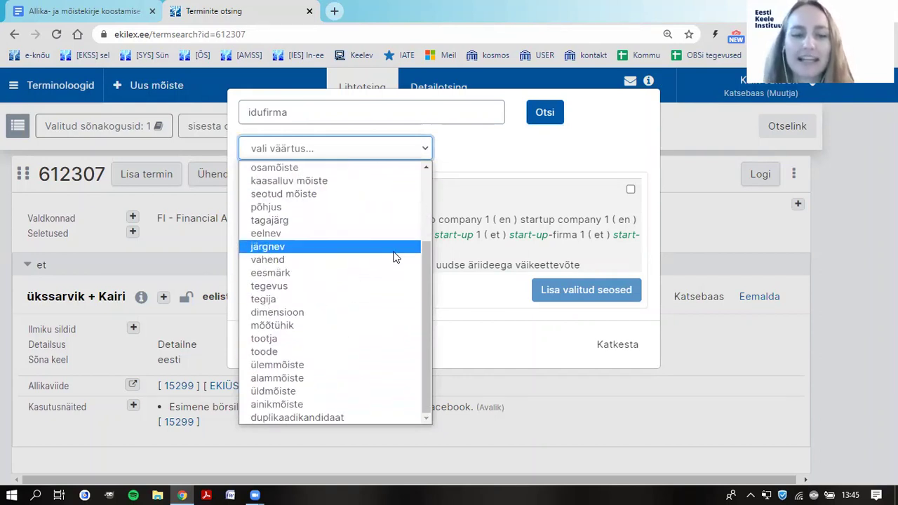
scroll(393, 257, up, 3)
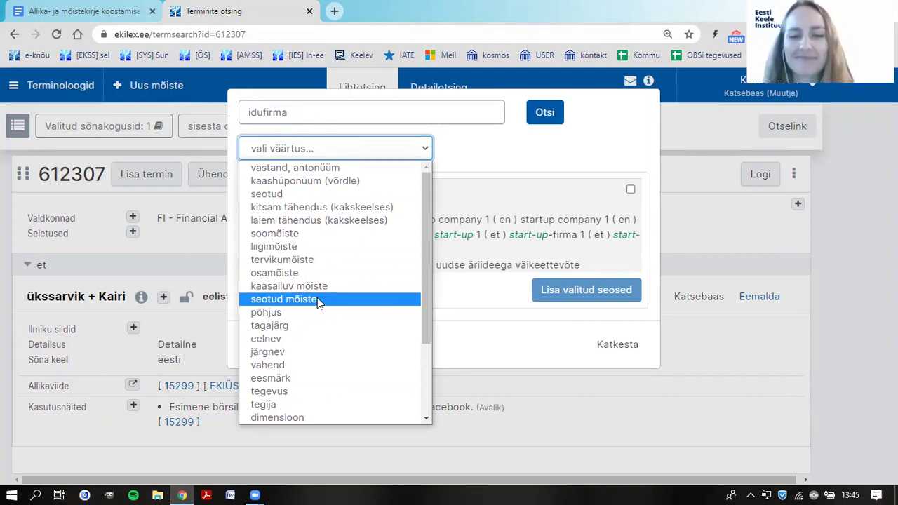
click(279, 300)
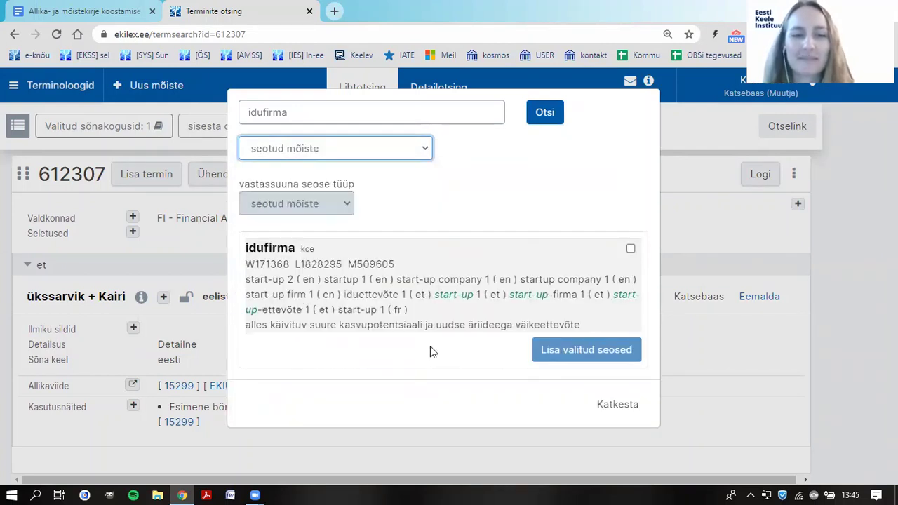
click(507, 181)
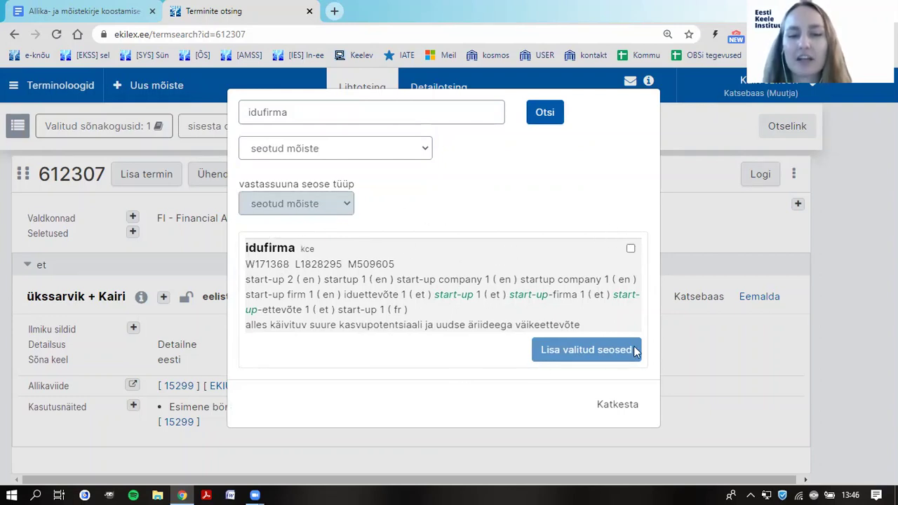
Select the kce idufirma concept from the search results and add it as a relation of the ükssarvik concept.
click(631, 249)
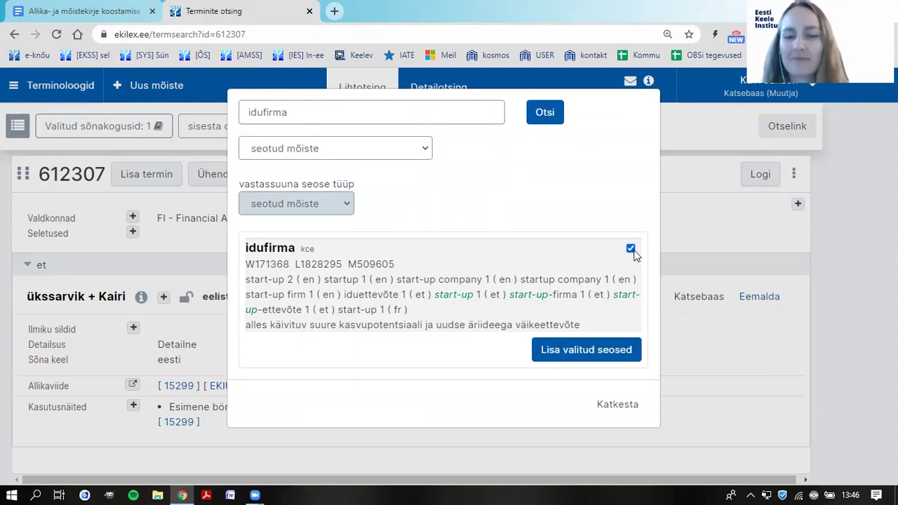
click(607, 354)
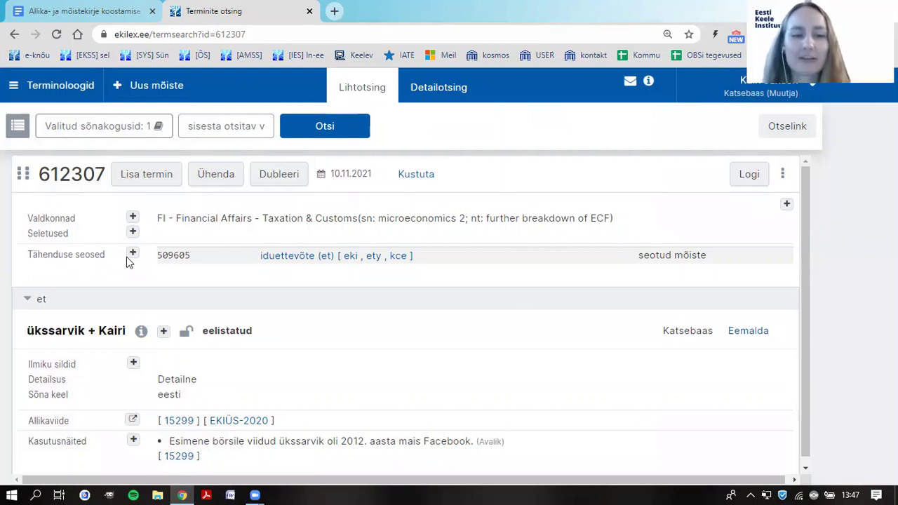
mouse_move(262, 262)
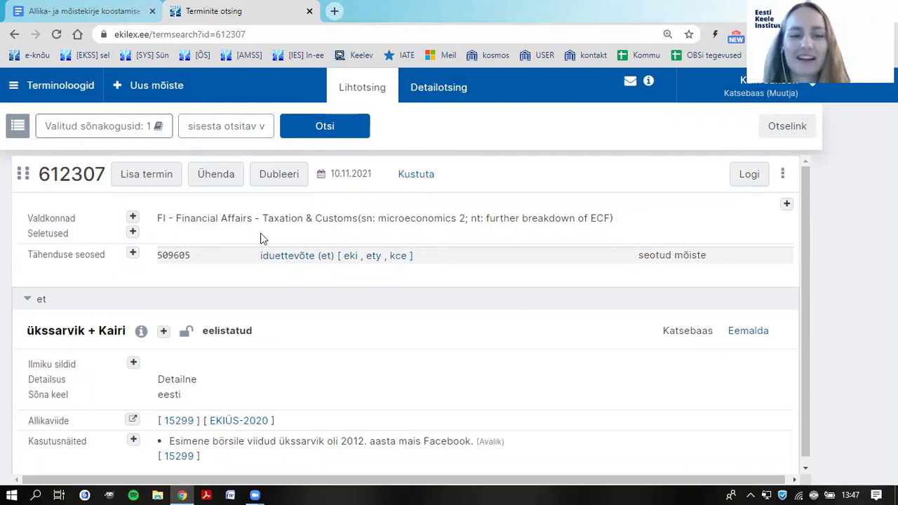
mouse_move(342, 223)
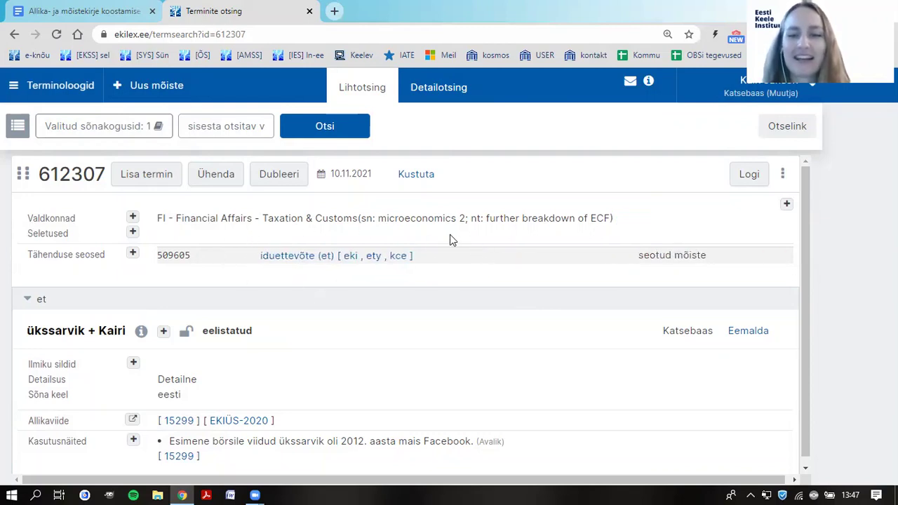
mouse_move(611, 264)
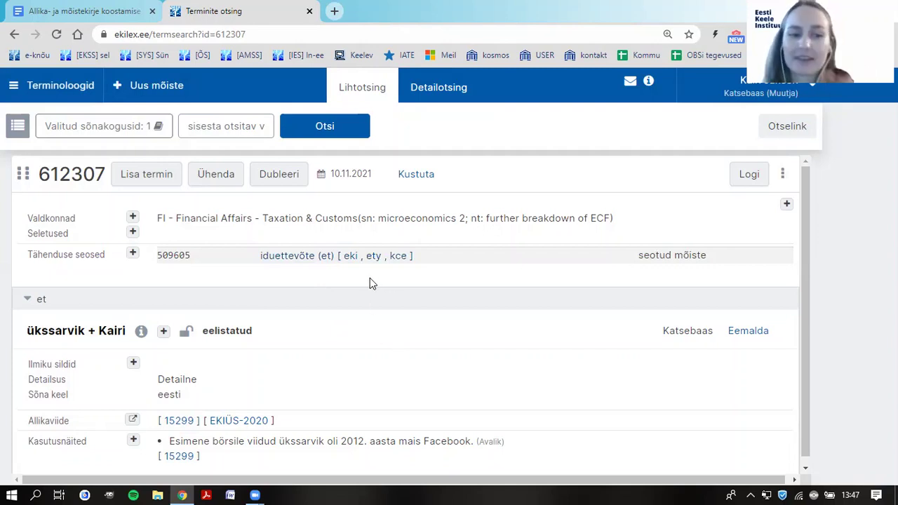
Copy the Eestikeelne definitsioon "noor, hrl vähem kui 10 aastat tegutsenud idufirma, mille turuväärtus on vähemalt miljard dollarit" from section 8 of the Google Docs material.
click(52, 12)
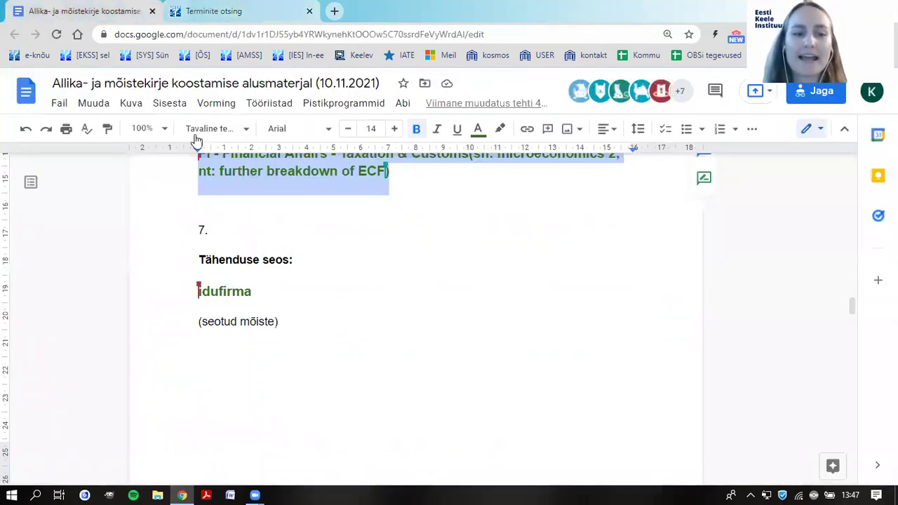
scroll(444, 290, down, 2)
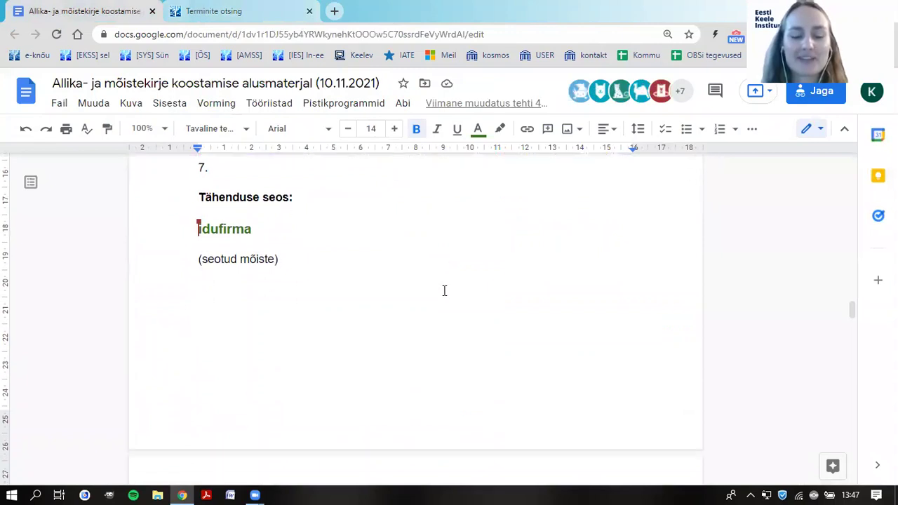
scroll(442, 289, down, 2)
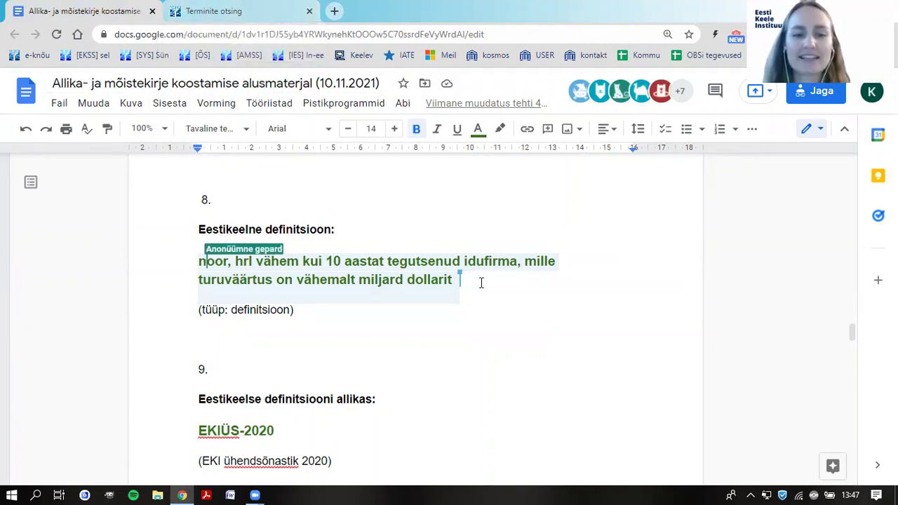
drag(198, 258, 455, 280)
key(ctrl+c)
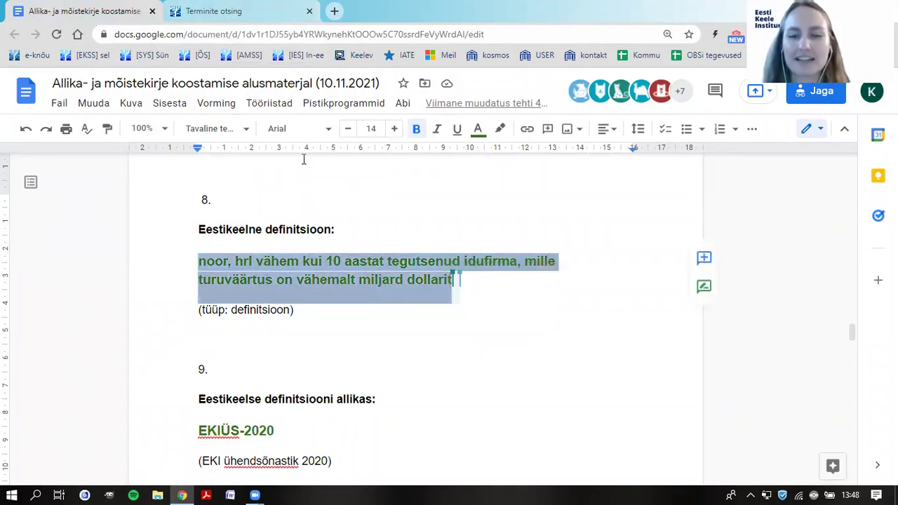
Switch to Ekilex and start a new Seletus for the ükssarvik concept, entering the copied Estonian definition in lower case without a final period.
click(175, 8)
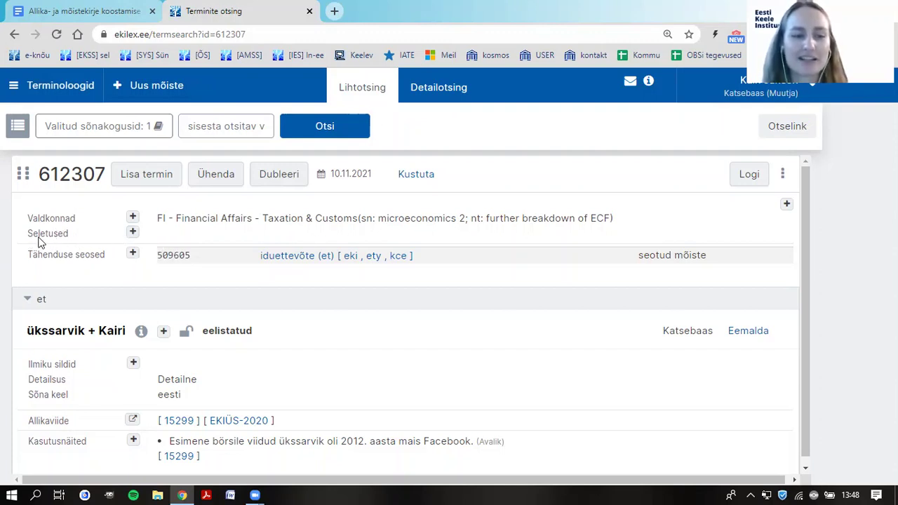
click(138, 236)
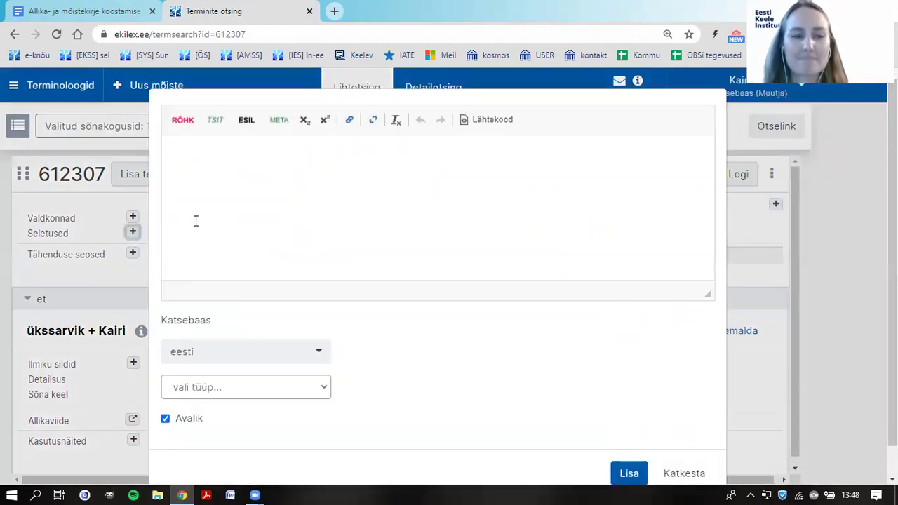
click(294, 181)
key(ctrl+v)
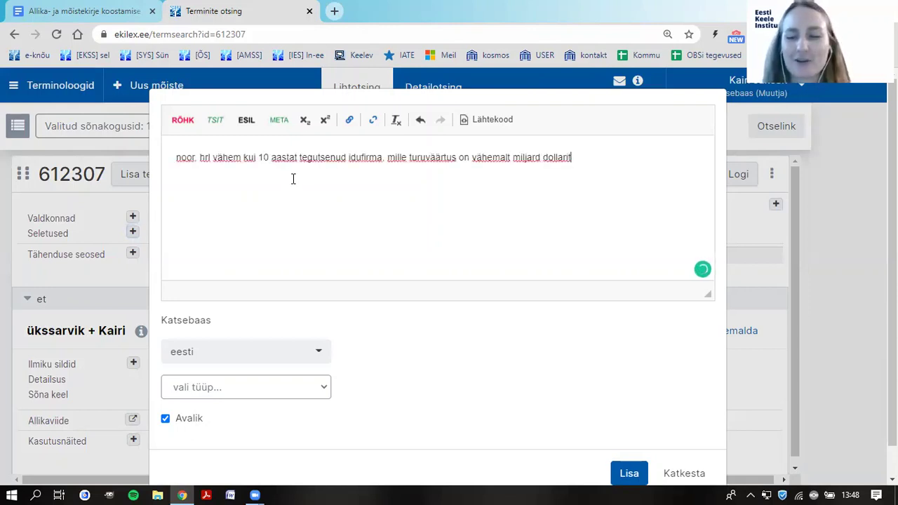
double_click(177, 157)
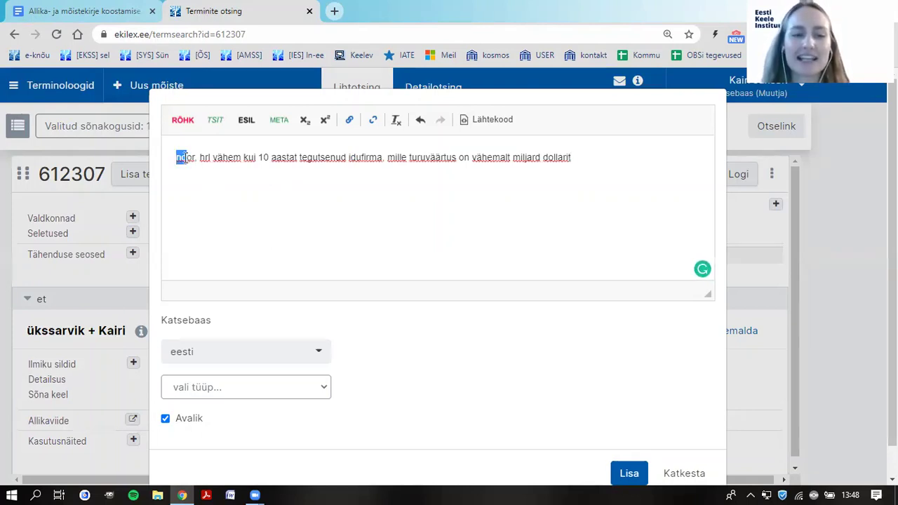
click(195, 168)
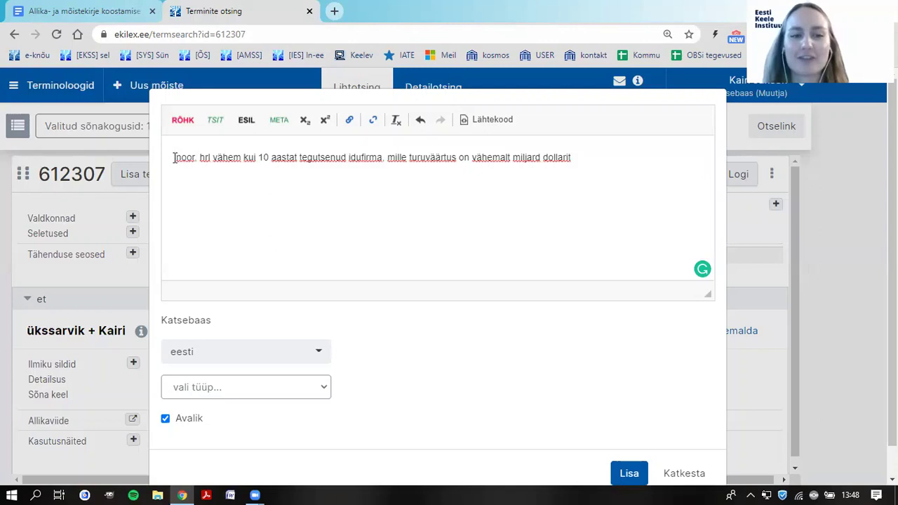
drag(176, 157, 182, 157)
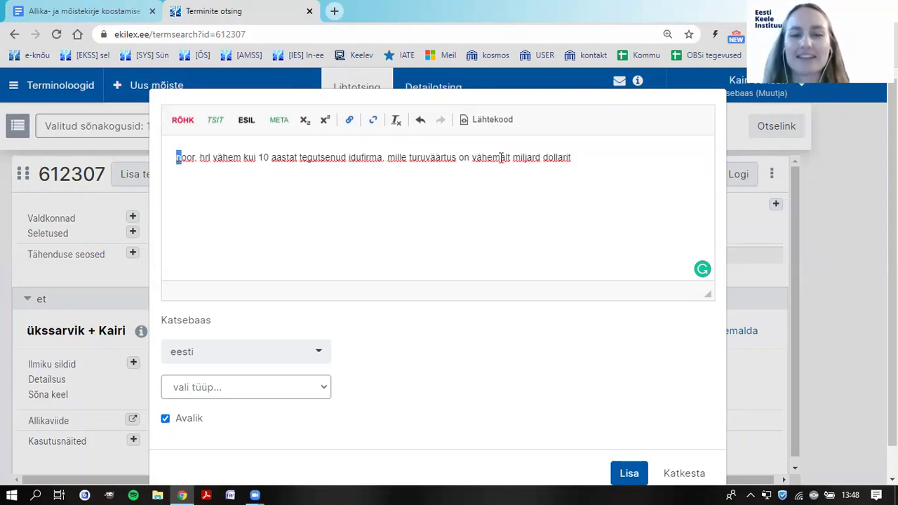
click(582, 162)
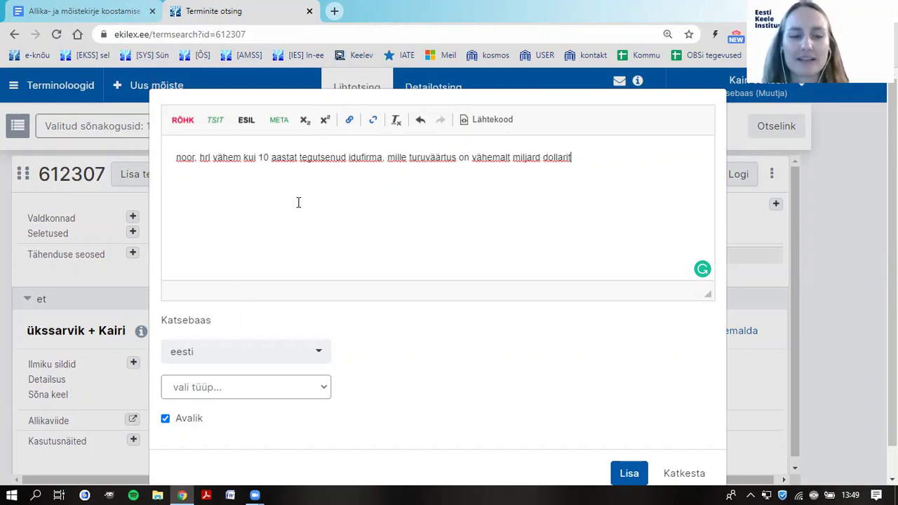
Keep the language as eesti, set the Seletus type to definitsioon and add the public definition to the ükssarvik concept.
click(200, 355)
click(200, 354)
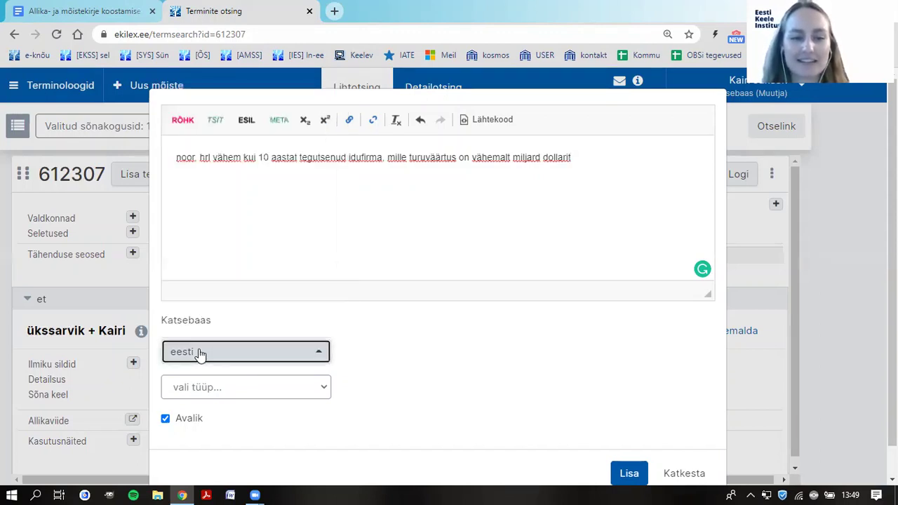
click(211, 389)
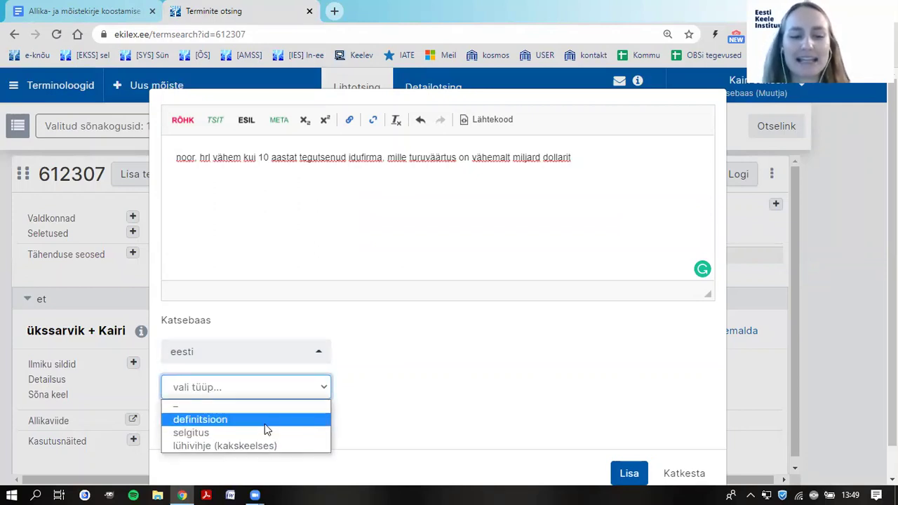
click(226, 421)
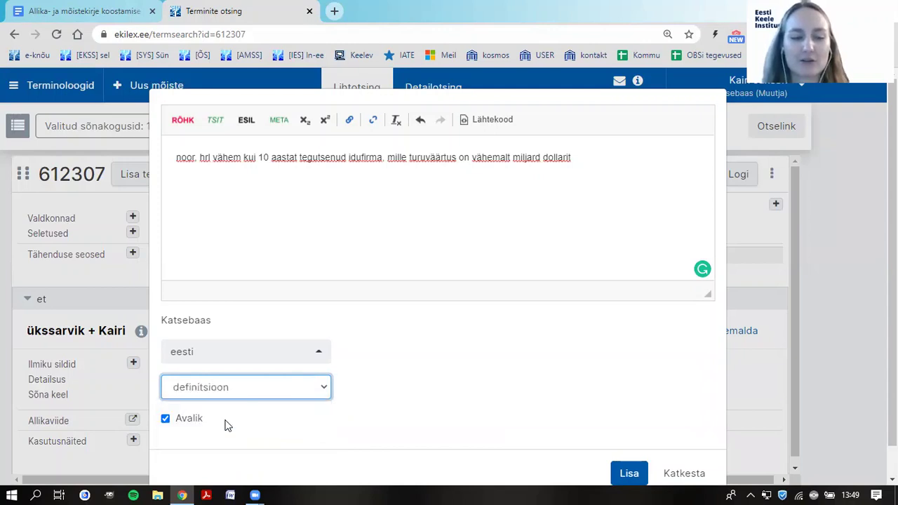
click(483, 373)
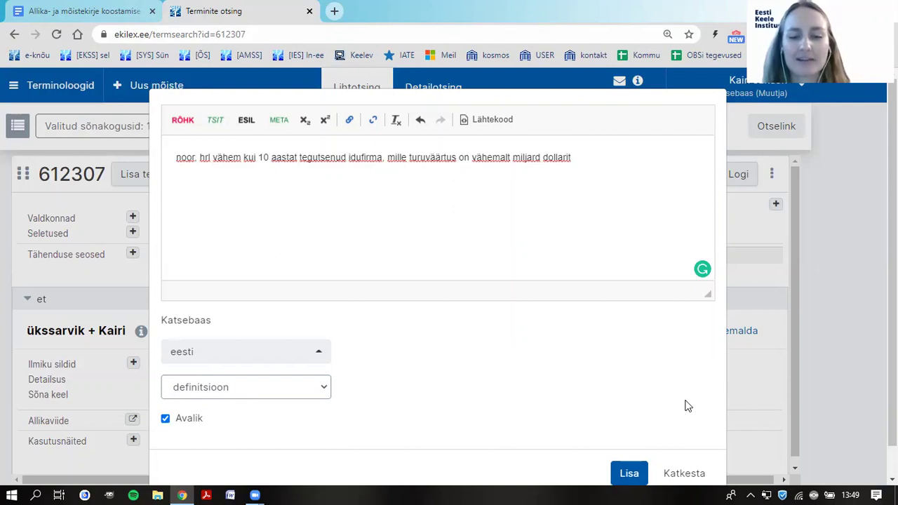
scroll(505, 312, down, 1)
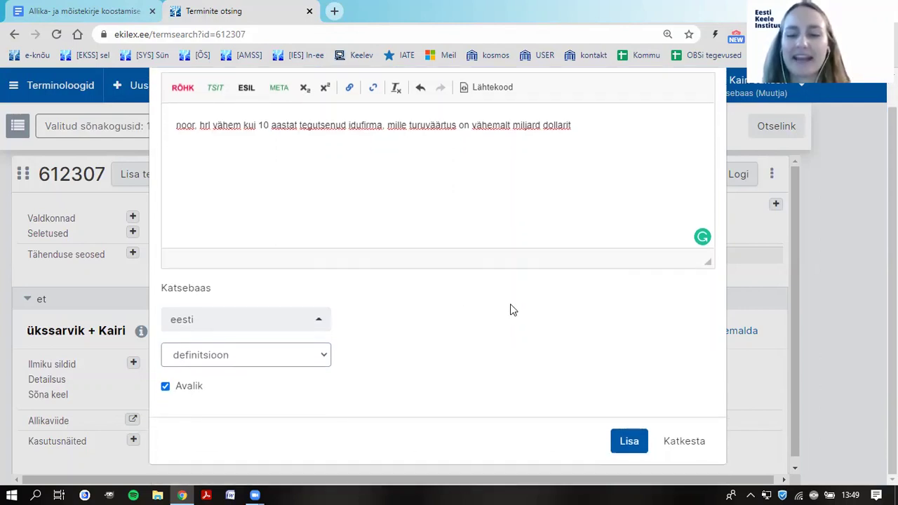
click(638, 454)
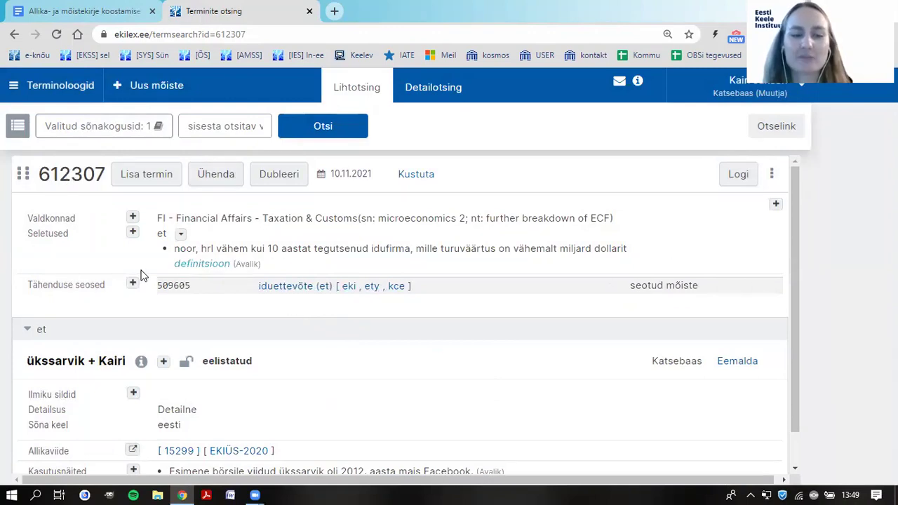
Review the added definition under Seletused, including its definitsioon type and source reference option.
mouse_move(193, 259)
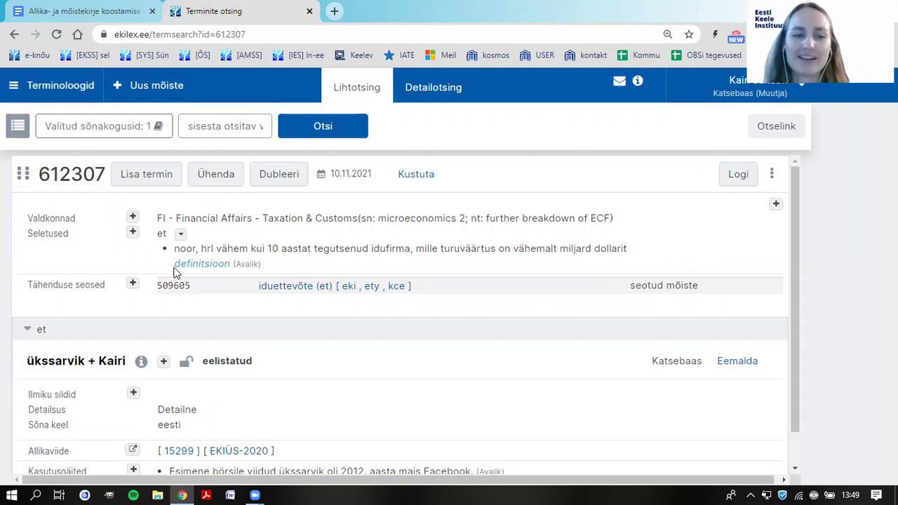
drag(176, 266, 230, 265)
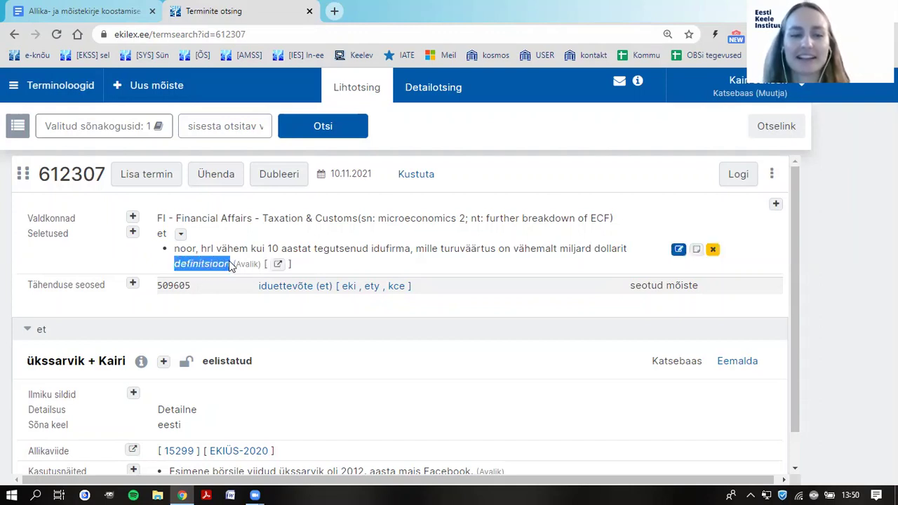
click(190, 265)
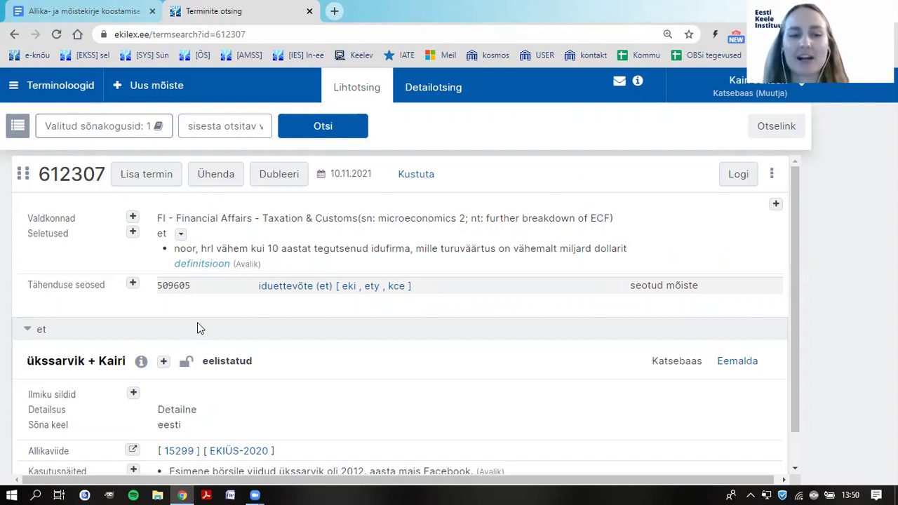
mouse_move(217, 268)
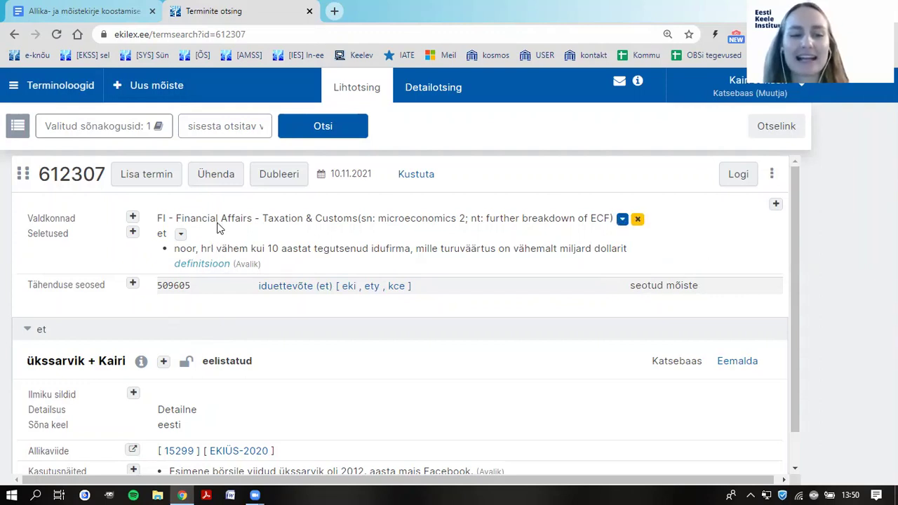
mouse_move(214, 247)
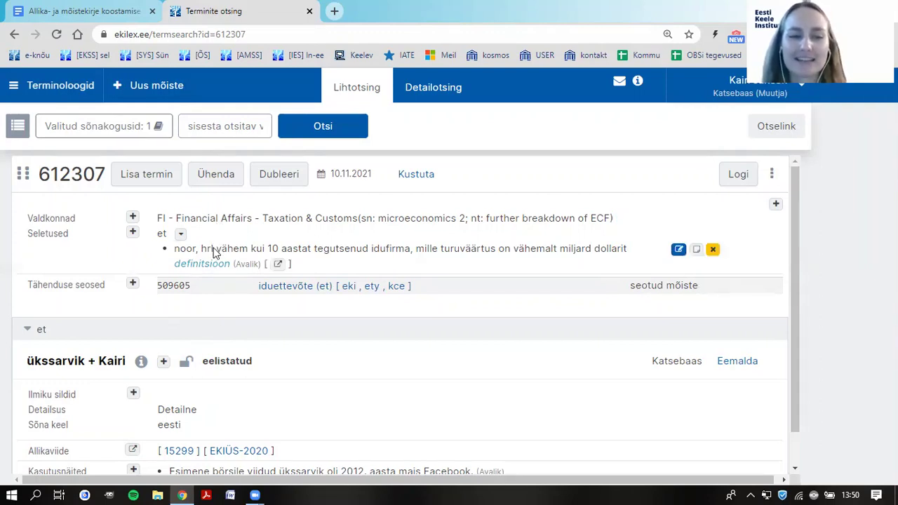
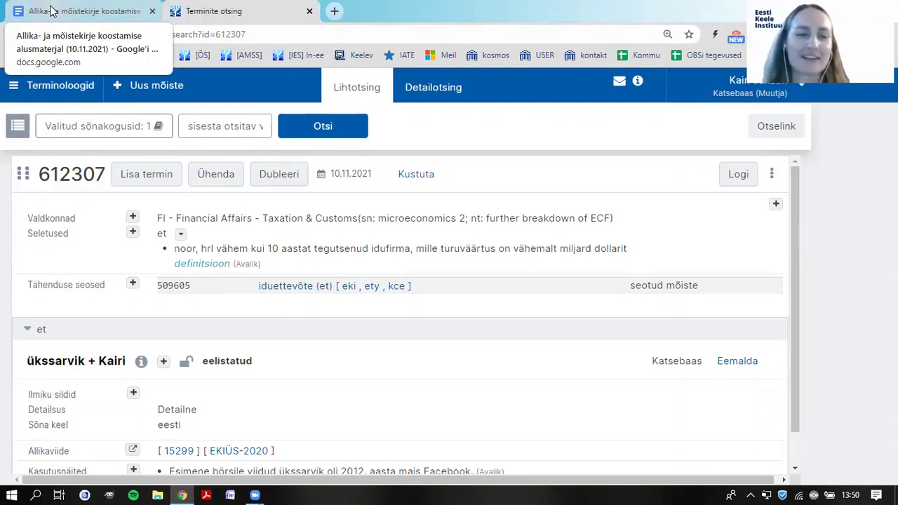
Read the definition source, second Estonian term and term label in sections 9 to 11 of the Google Docs material, and return to the Ekilex concept.
click(51, 10)
scroll(519, 336, down, 2)
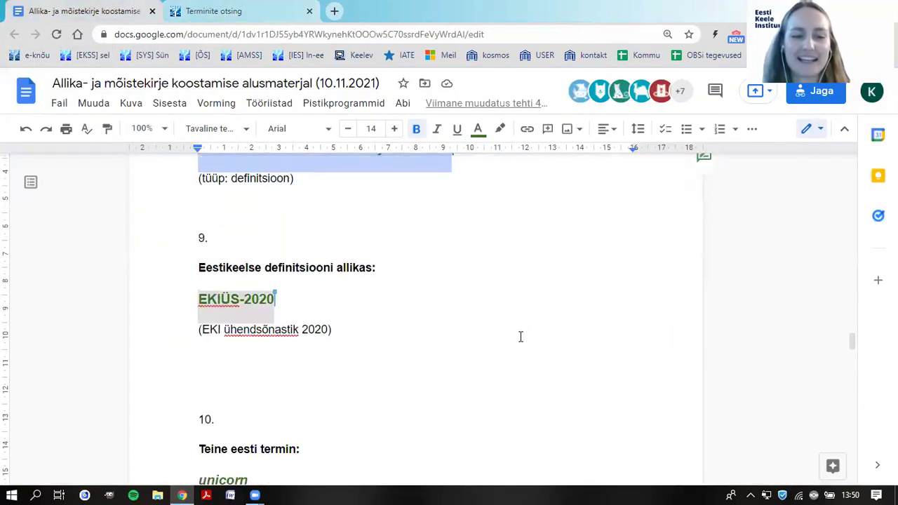
scroll(521, 337, down, 1)
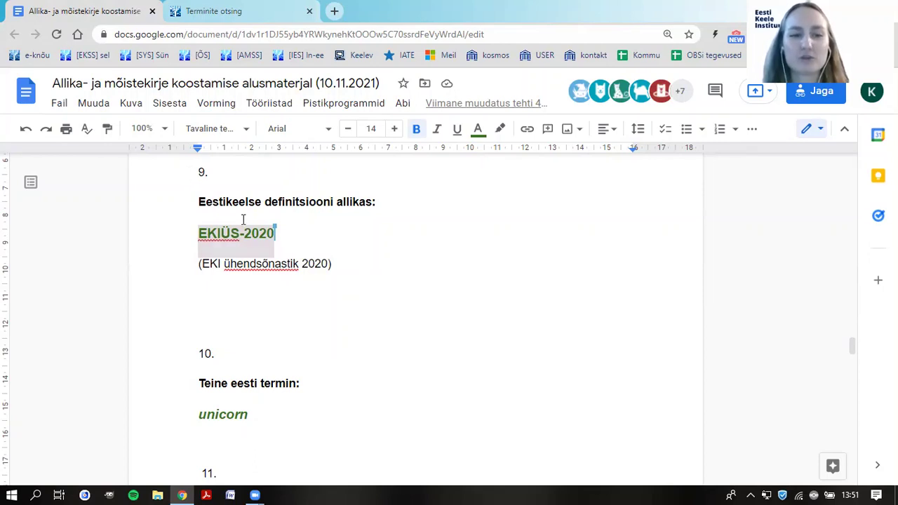
scroll(366, 289, down, 3)
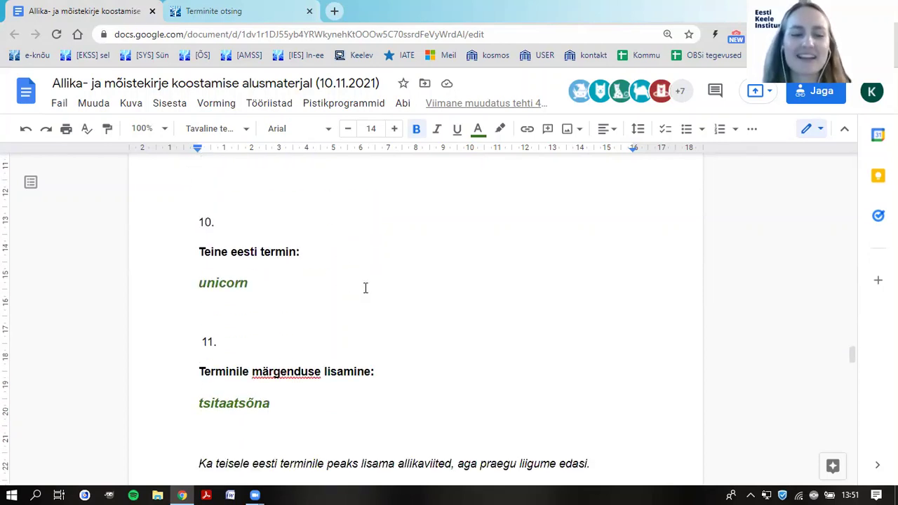
scroll(365, 288, up, 1)
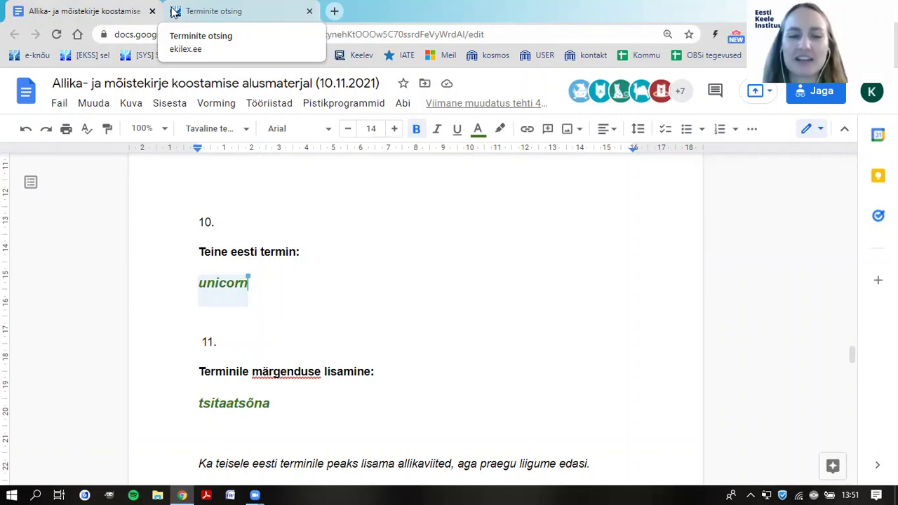
click(174, 13)
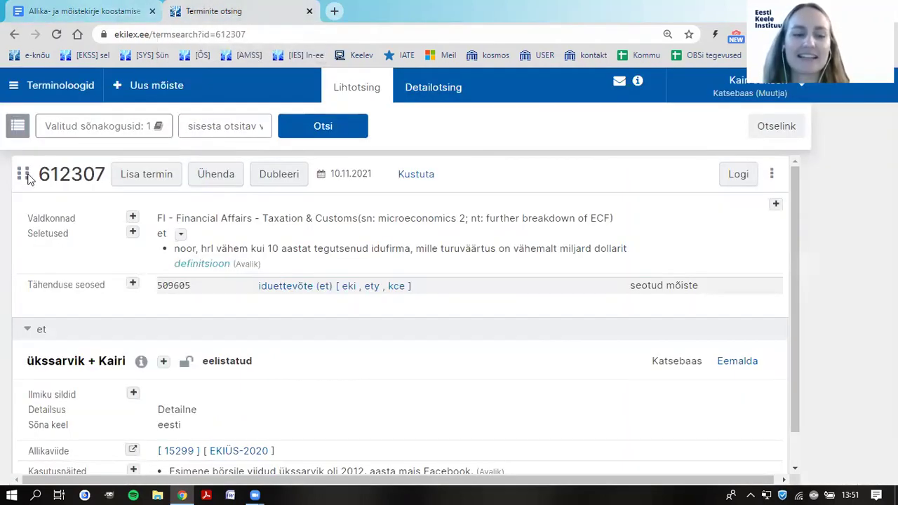
click(128, 14)
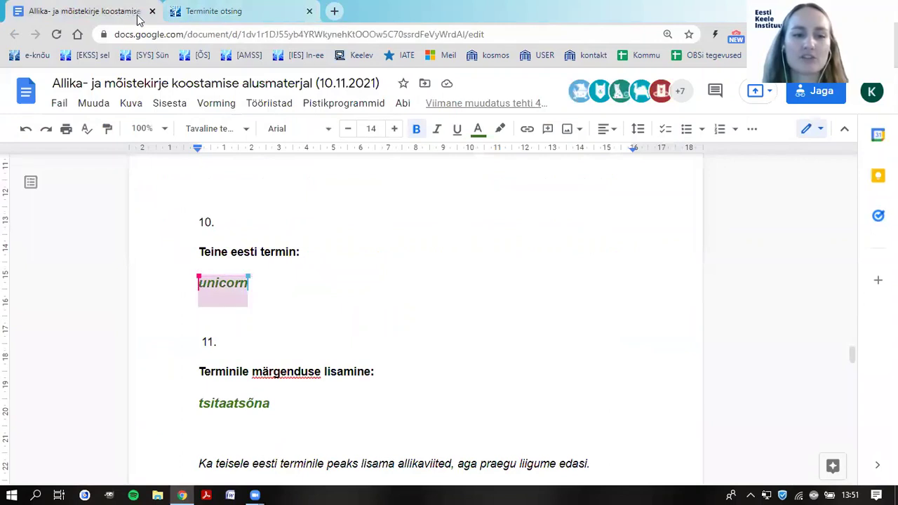
click(175, 20)
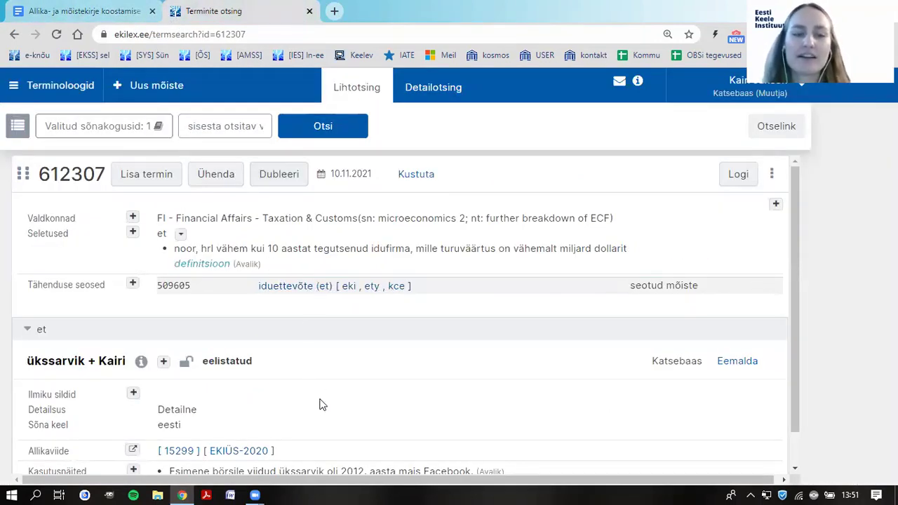
scroll(328, 379, down, 1)
scroll(329, 379, up, 1)
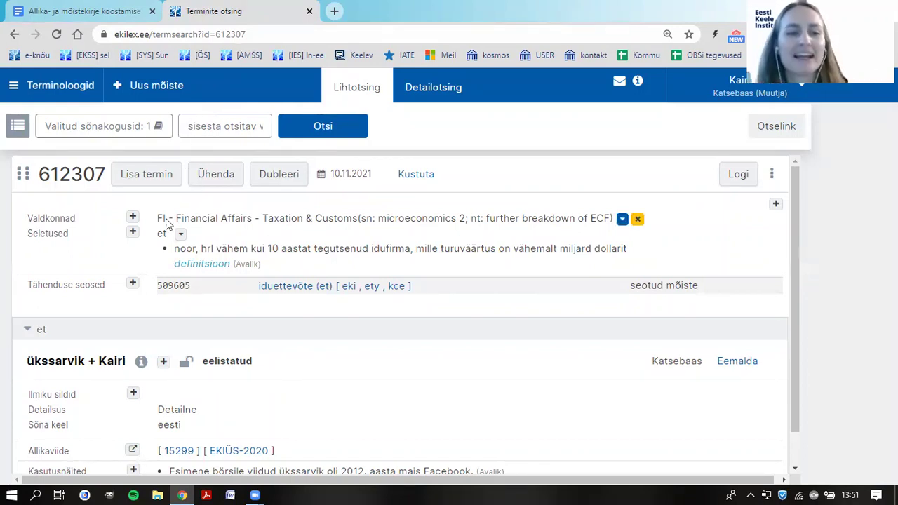
Submit unicorn as a second term in eesti for the ükssarvik concept in Katsebaas.
drag(38, 174, 84, 177)
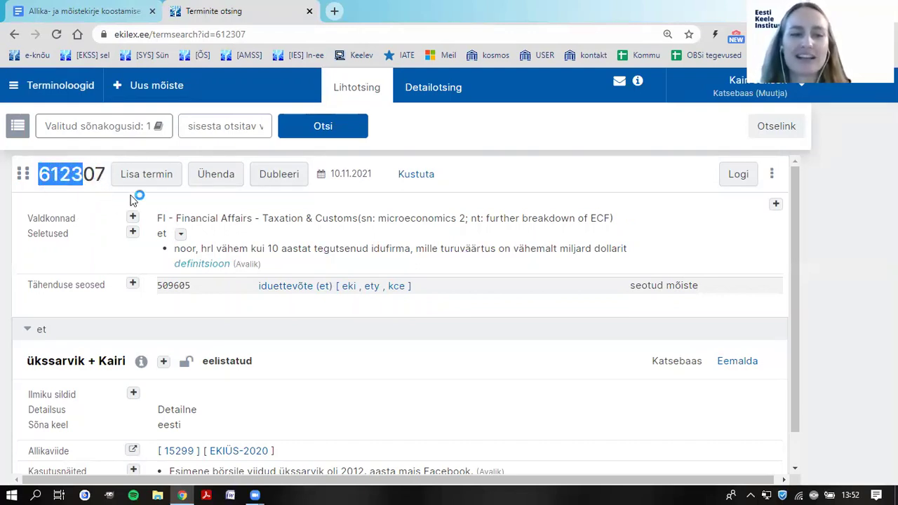
click(164, 181)
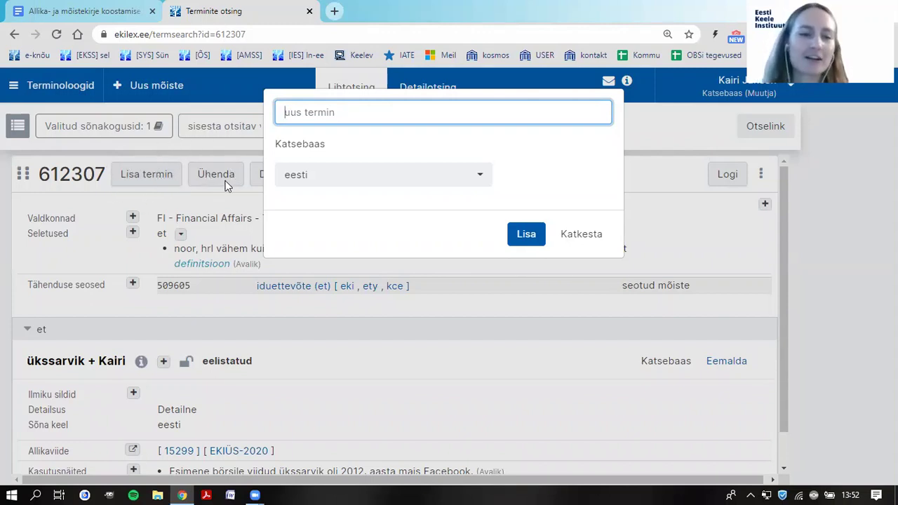
click(330, 117)
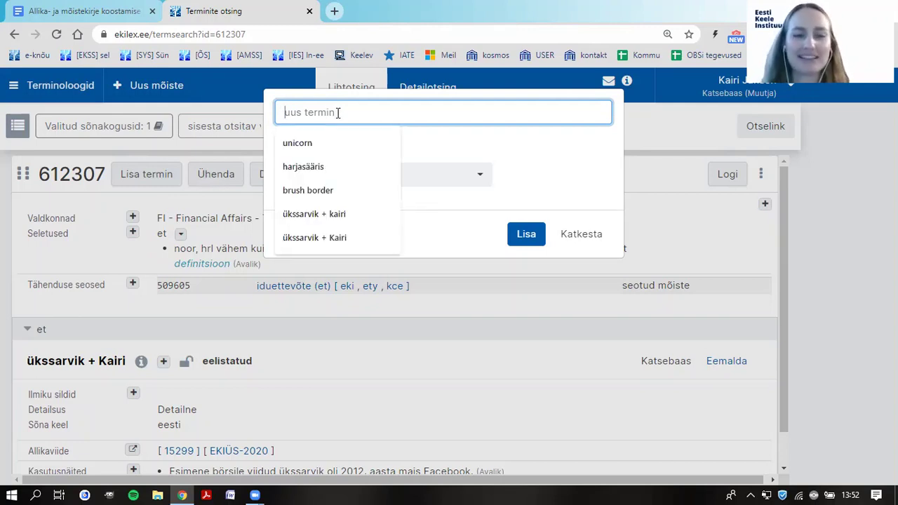
key(ctrl+v)
key(ctrl+a)
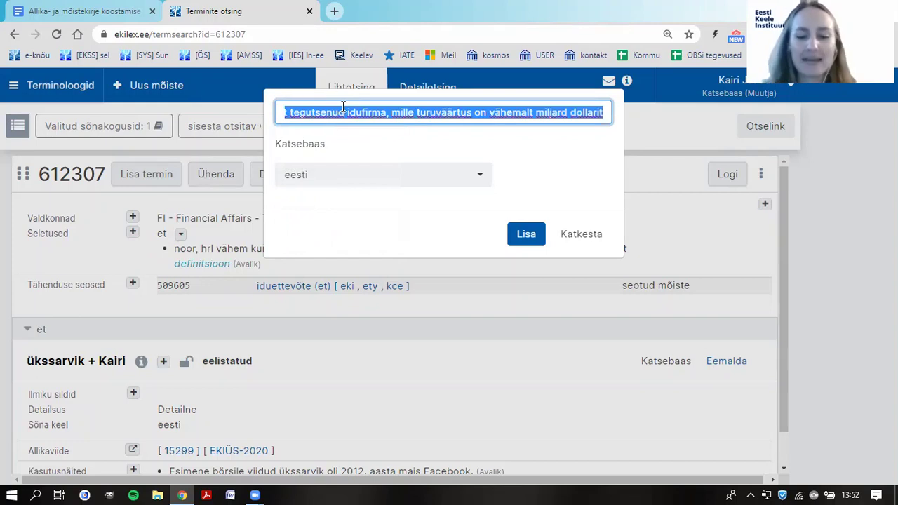
key(BackSpace)
text(unicorn)
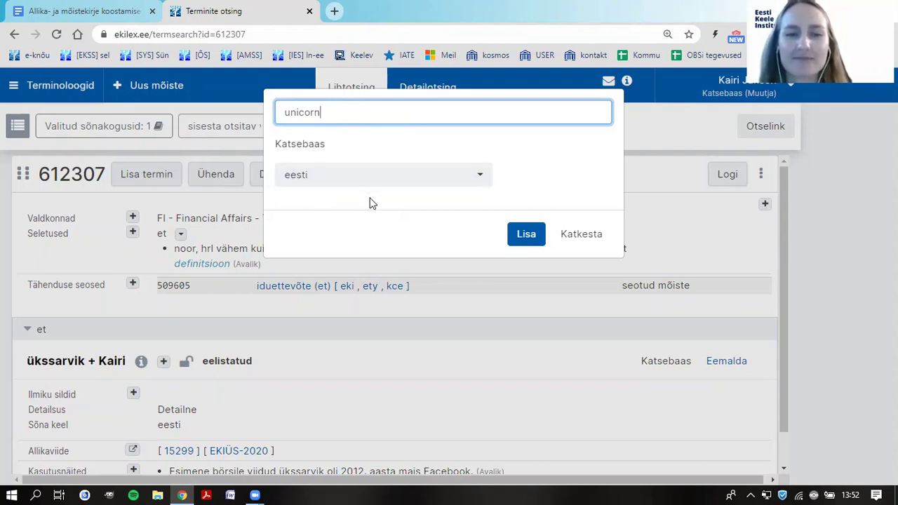
click(528, 237)
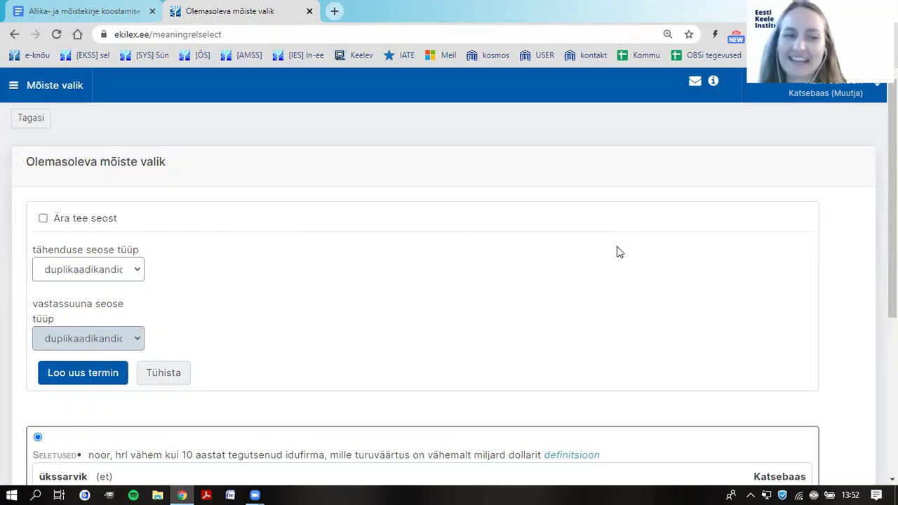
Examine the existing concept offered for unicorn, including its definition, terms and relation options.
scroll(611, 256, down, 1)
scroll(610, 256, down, 4)
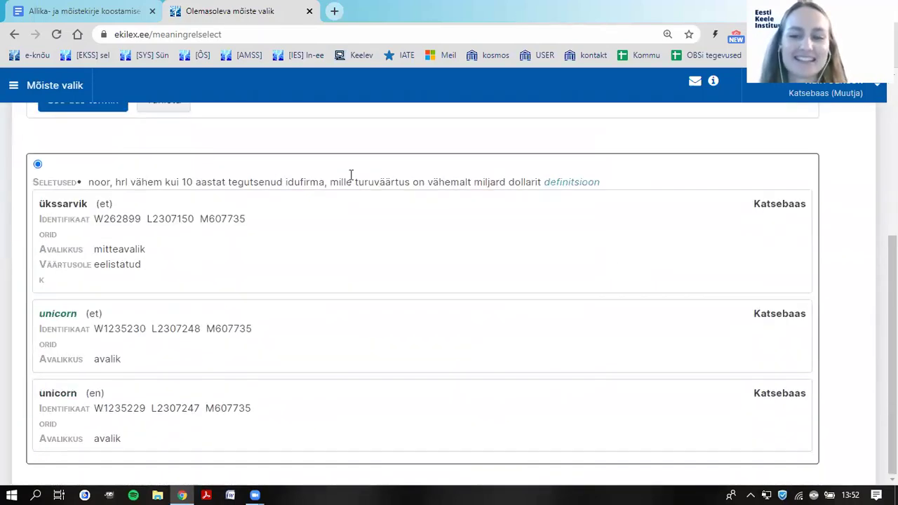
scroll(564, 287, up, 5)
scroll(563, 287, down, 5)
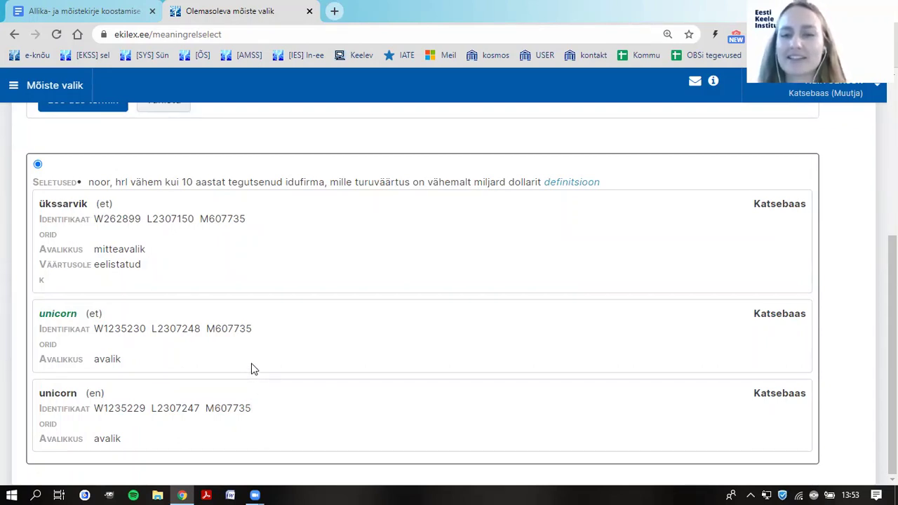
Create the new Estonian term unicorn with Ära tee seost enabled, so that it gets no relation to the existing concept.
scroll(251, 369, up, 1)
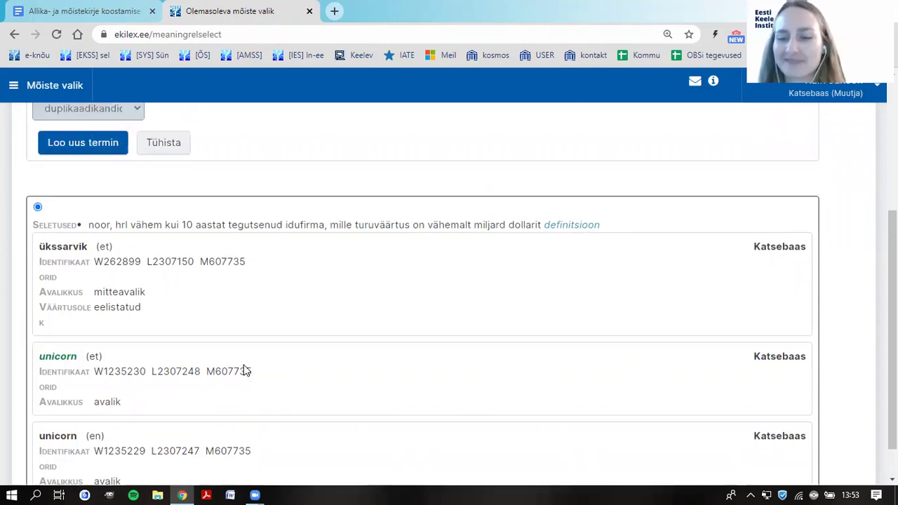
scroll(243, 370, down, 1)
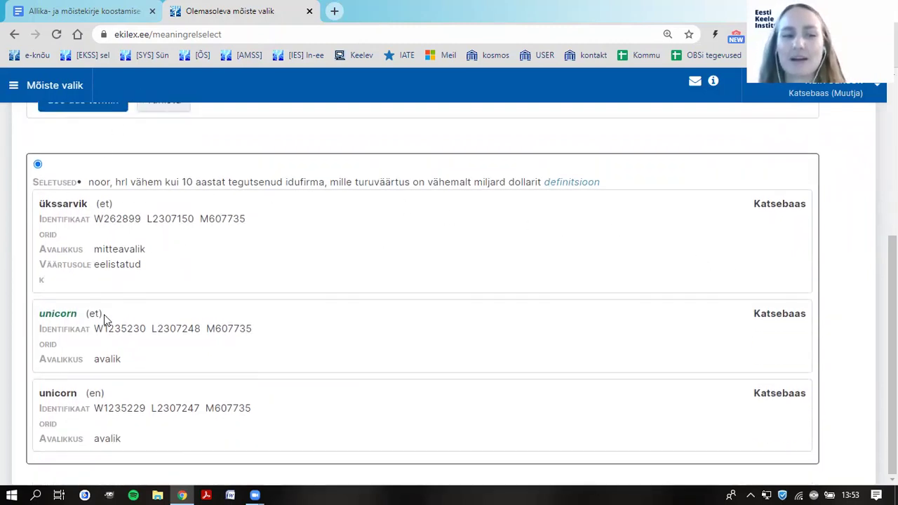
scroll(701, 328, up, 4)
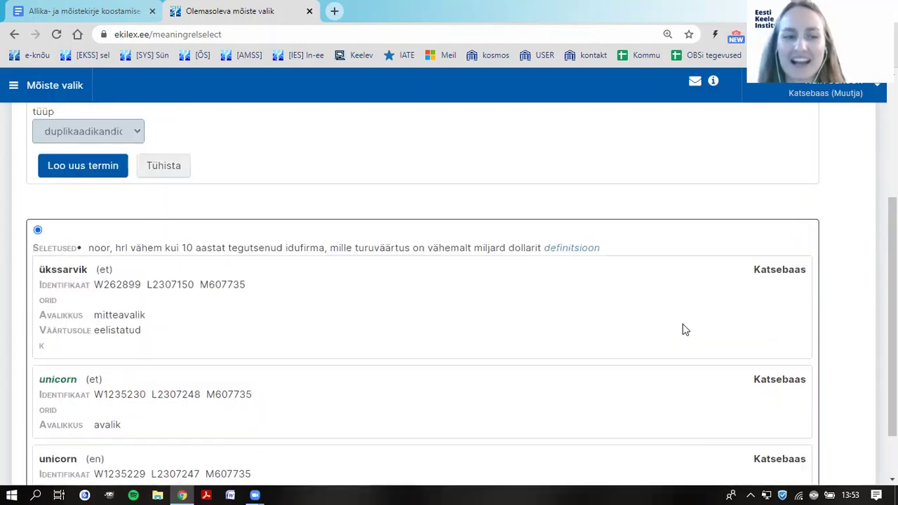
scroll(686, 330, down, 3)
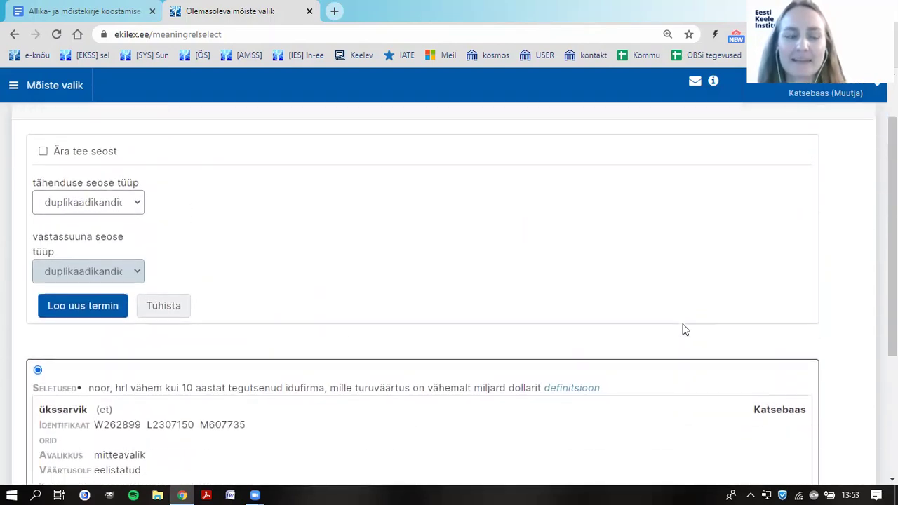
scroll(682, 327, down, 1)
scroll(660, 317, up, 4)
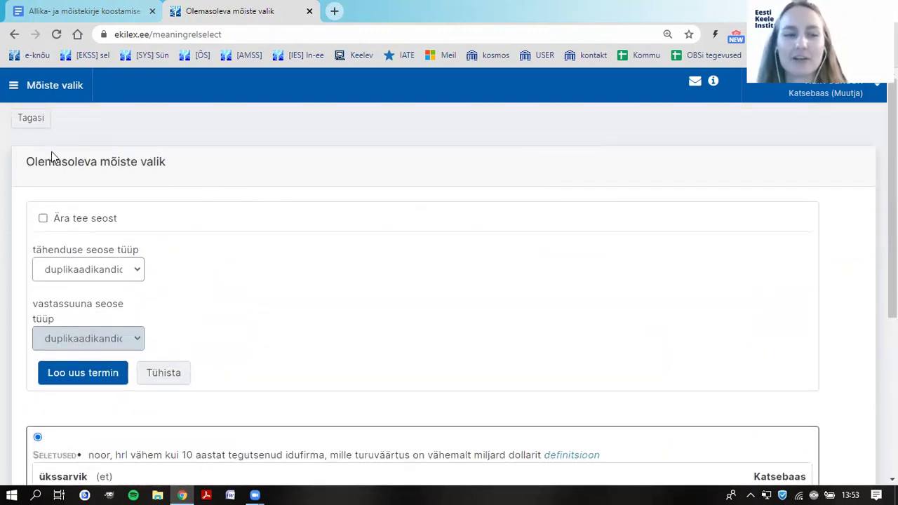
click(41, 220)
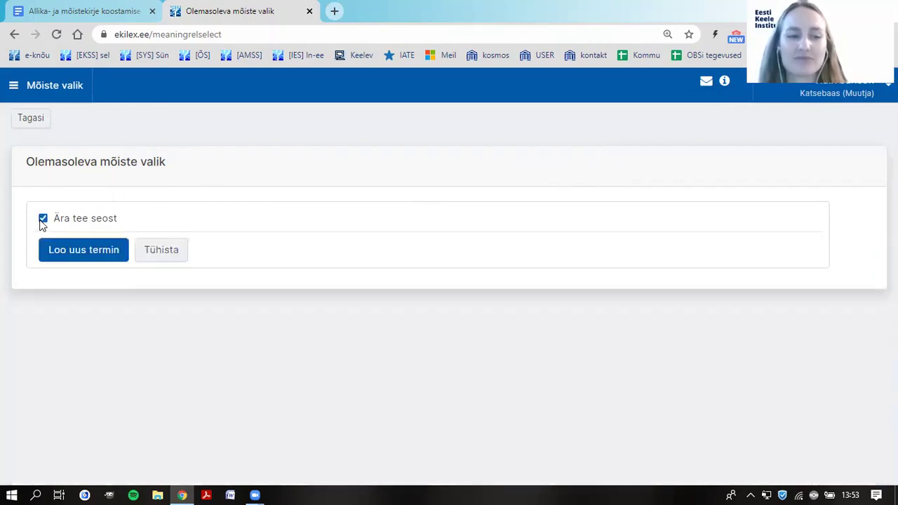
click(42, 220)
click(42, 220)
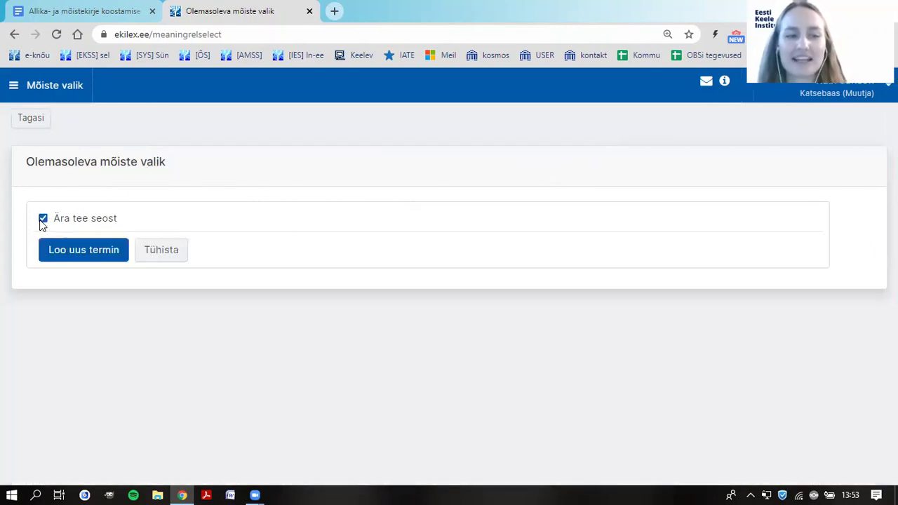
click(42, 220)
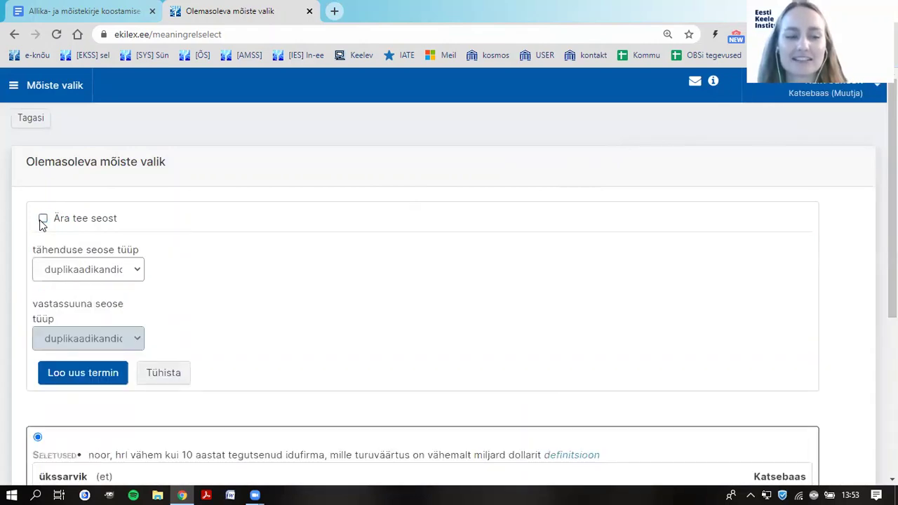
click(42, 220)
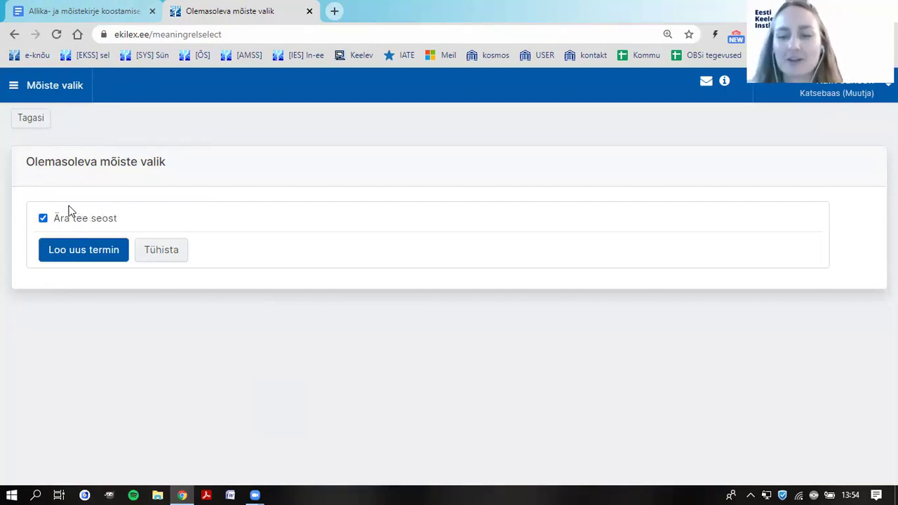
click(68, 255)
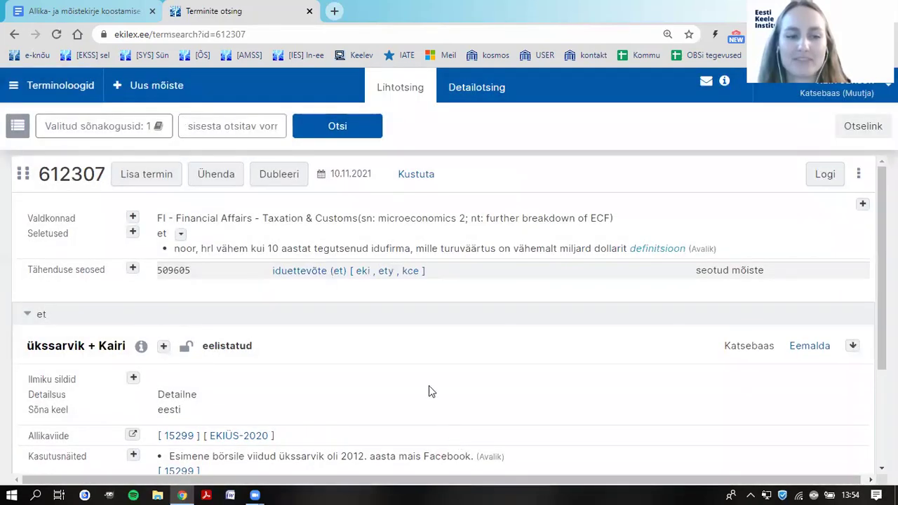
Review the concept's Estonian section, comparing the ükssarvik term with the newly added unicorn term.
mouse_move(388, 243)
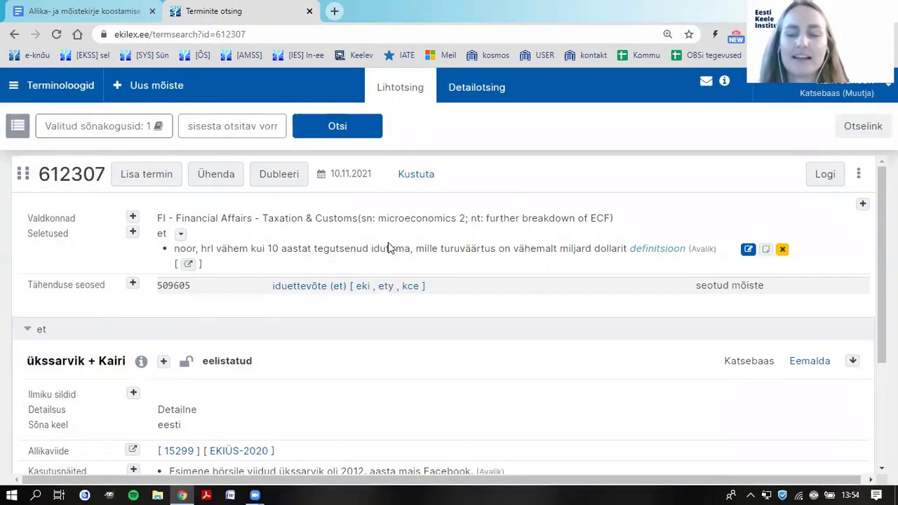
scroll(388, 243, down, 1)
scroll(384, 259, down, 2)
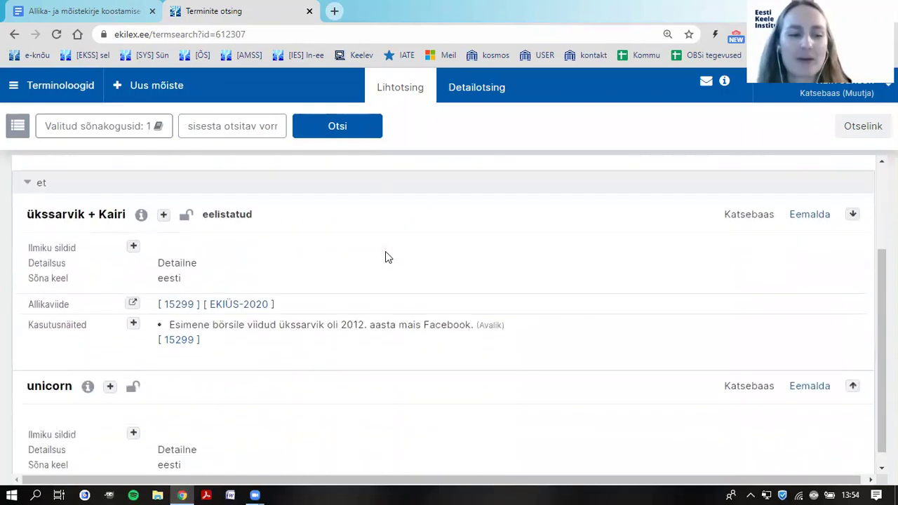
scroll(385, 257, down, 1)
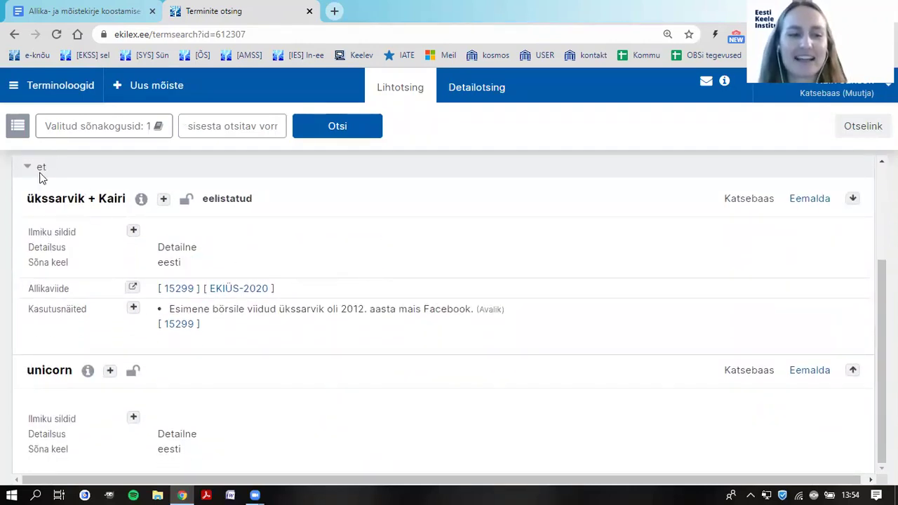
mouse_move(117, 201)
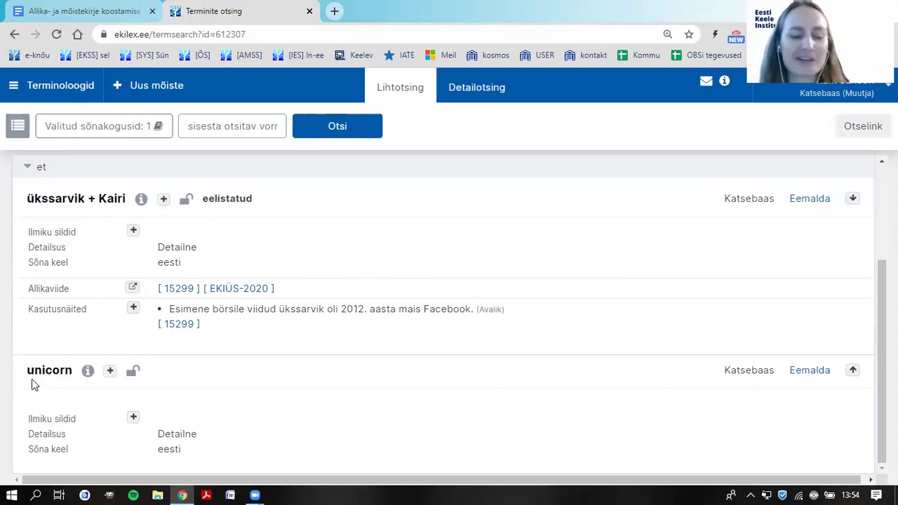
mouse_move(32, 383)
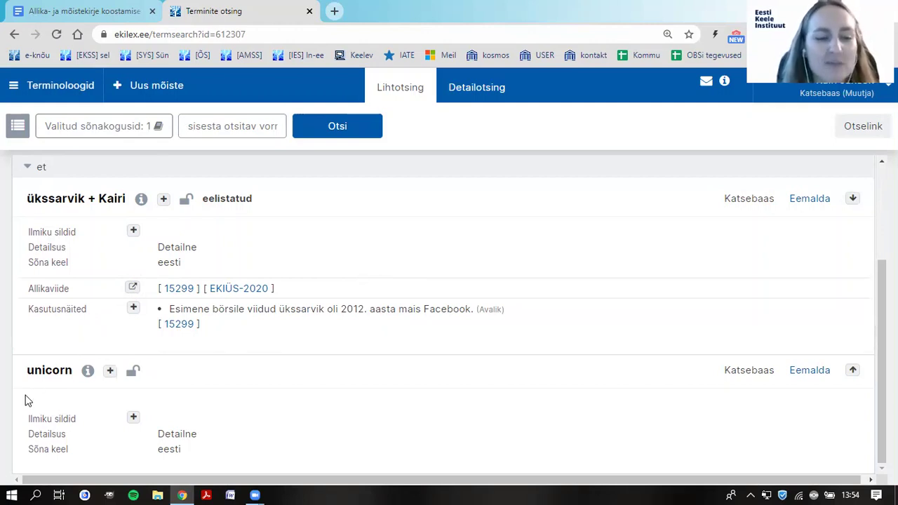
Mark the whole Estonian term unicorn as Tsitaatsõna and save the term.
mouse_move(44, 376)
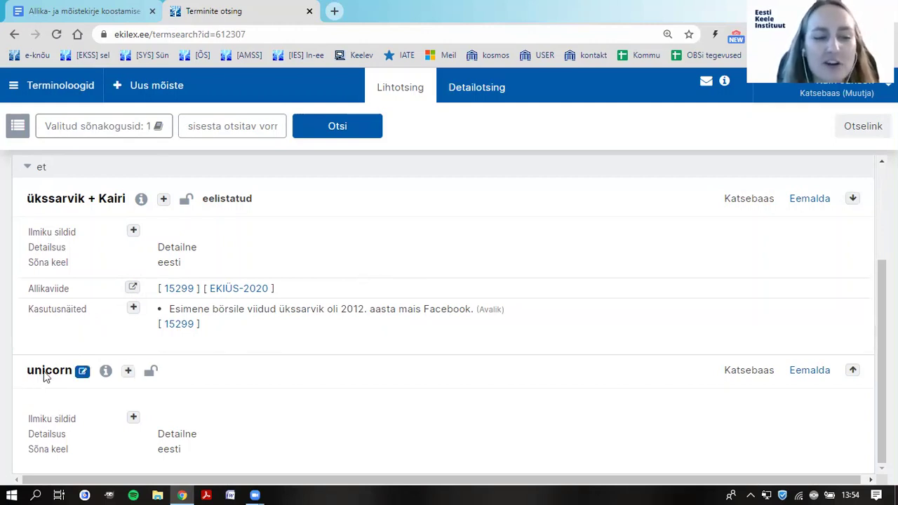
click(82, 373)
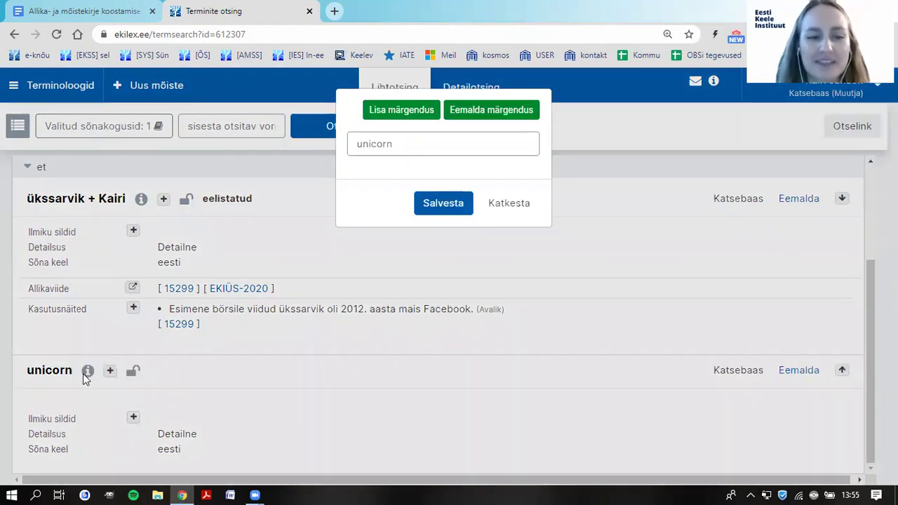
click(400, 151)
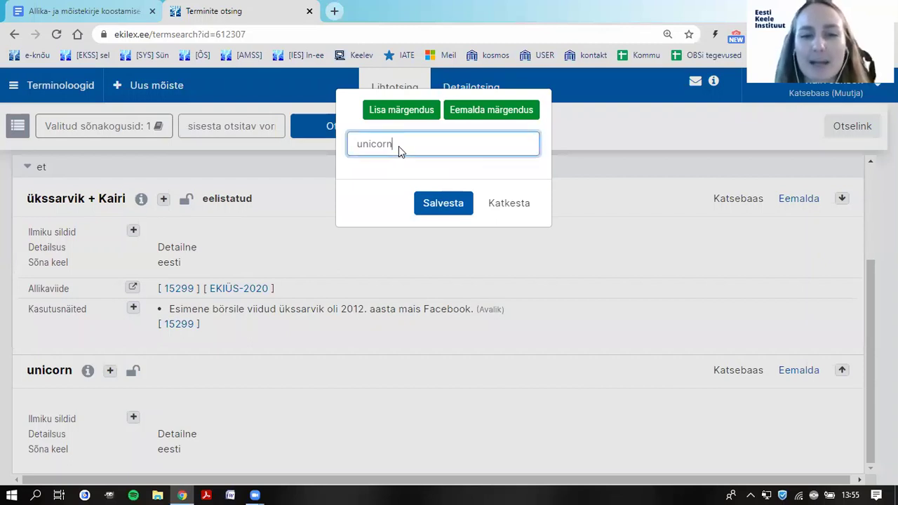
drag(399, 146, 354, 147)
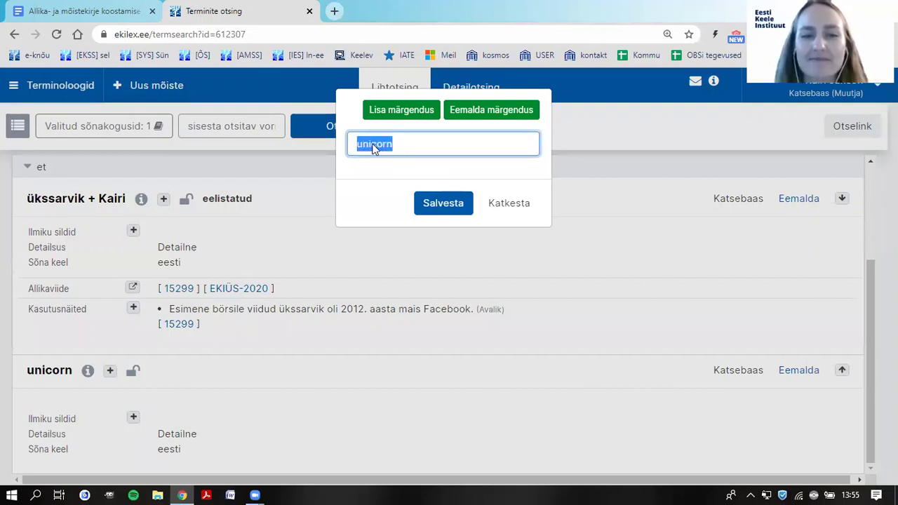
click(415, 115)
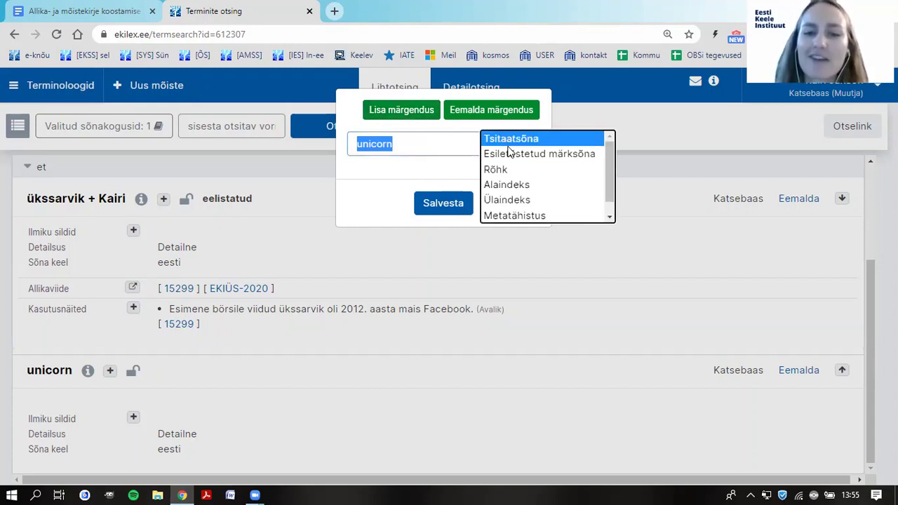
scroll(517, 160, down, 1)
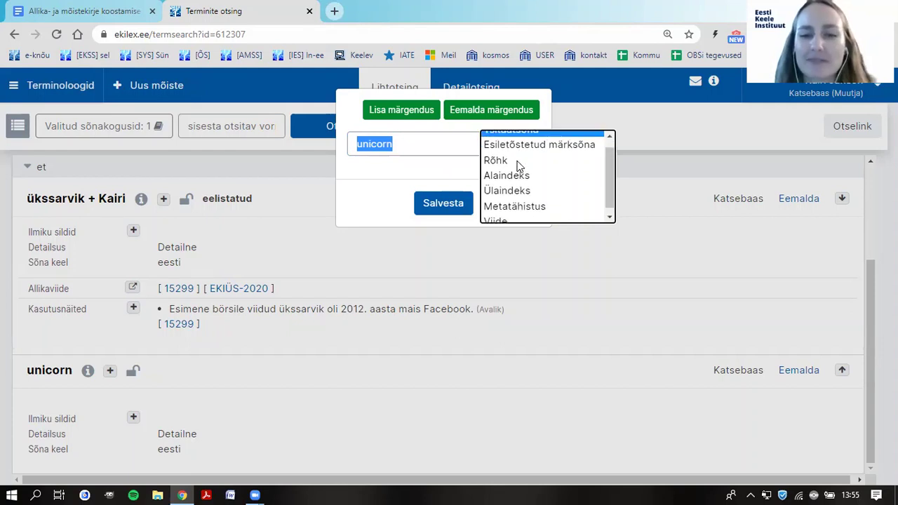
scroll(520, 167, up, 1)
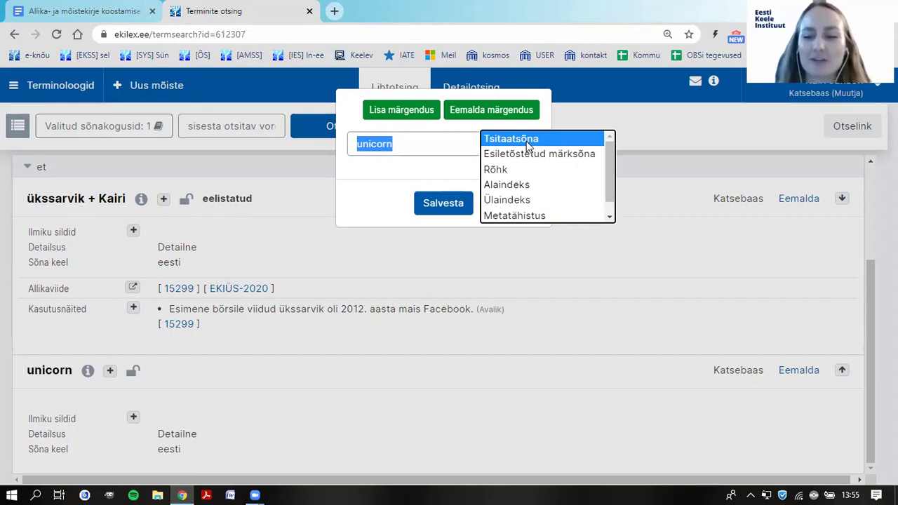
click(526, 141)
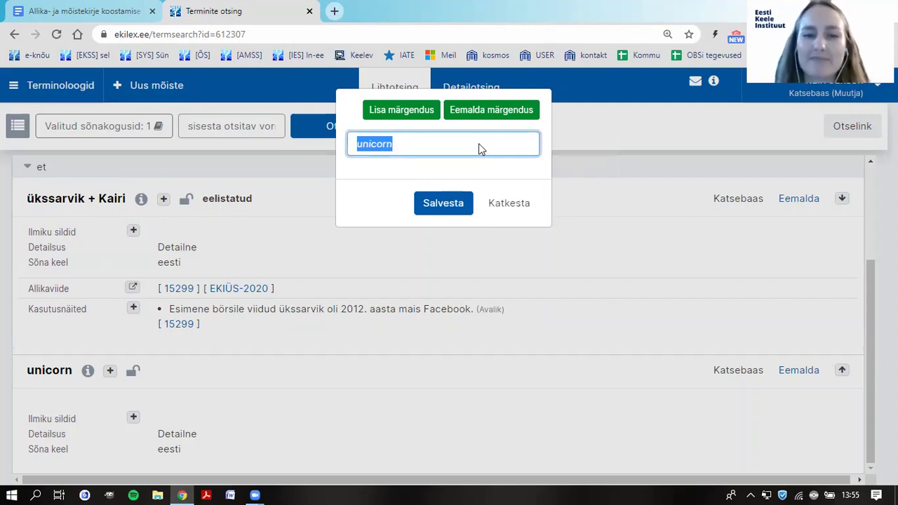
click(404, 113)
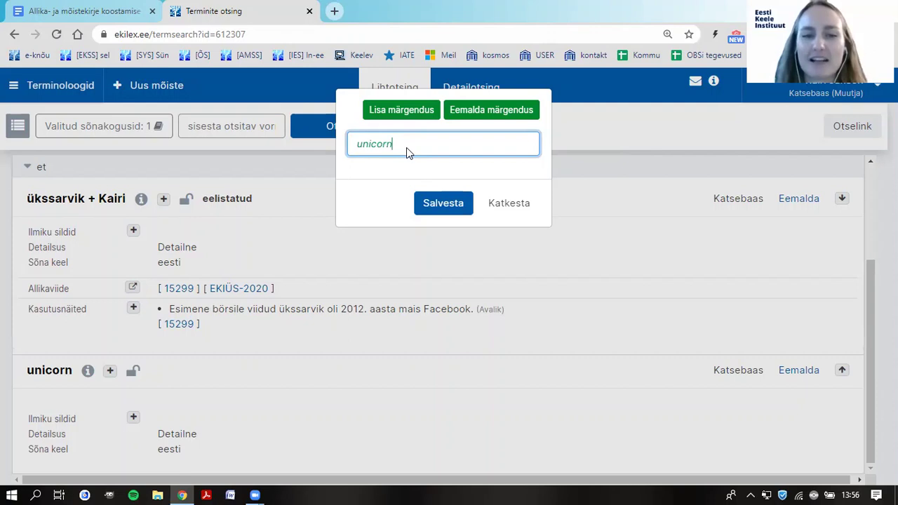
click(431, 206)
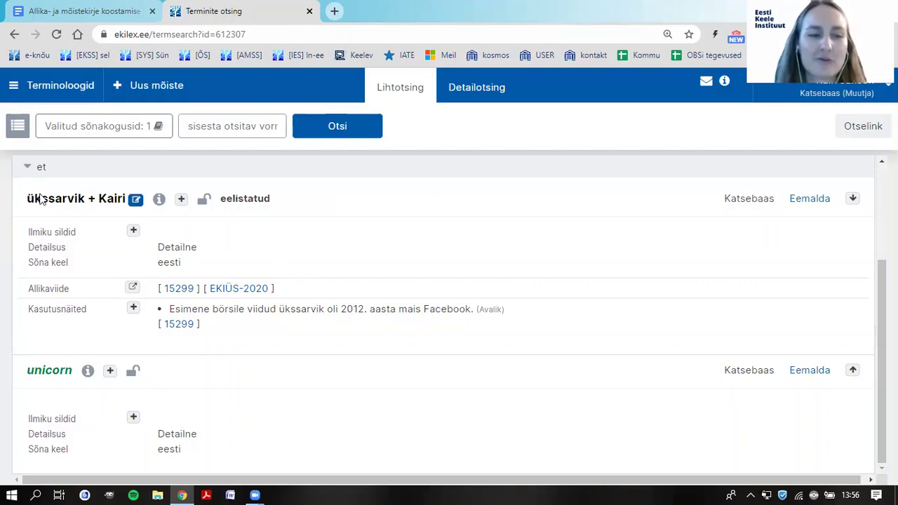
mouse_move(58, 210)
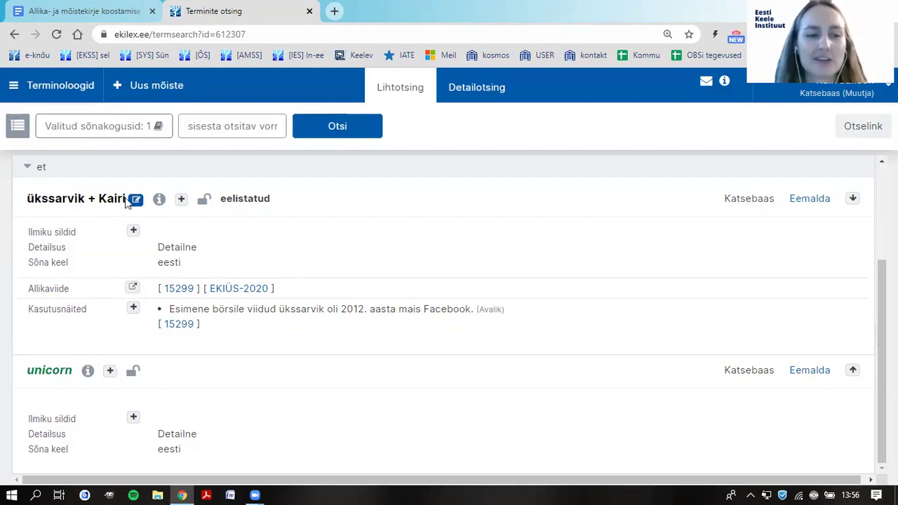
mouse_move(31, 383)
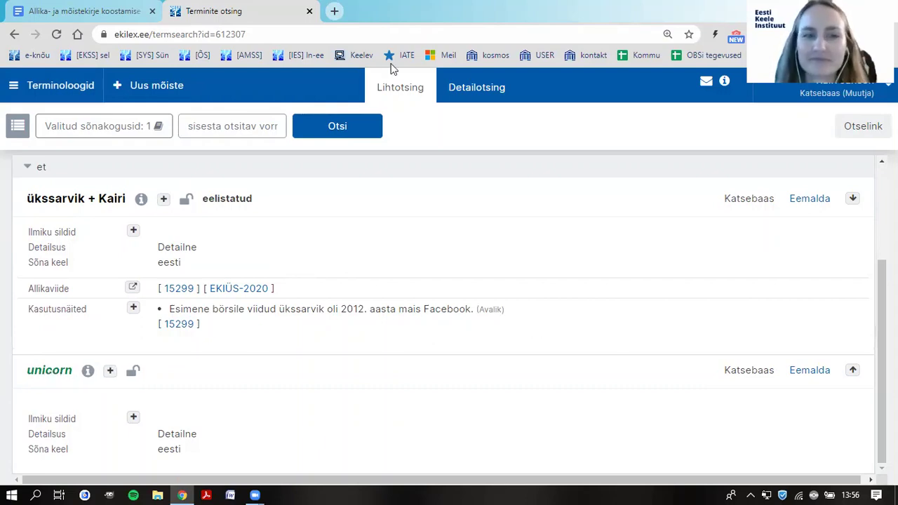
Read the English term, its sources and its note in sections 12 to 14 of the Google Docs material, and return to the Ekilex concept.
click(118, 9)
scroll(425, 313, down, 5)
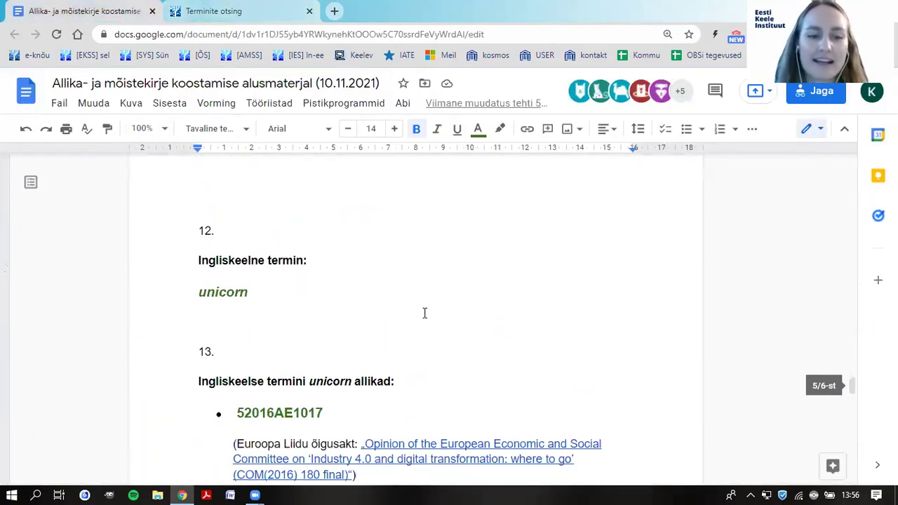
scroll(425, 312, down, 4)
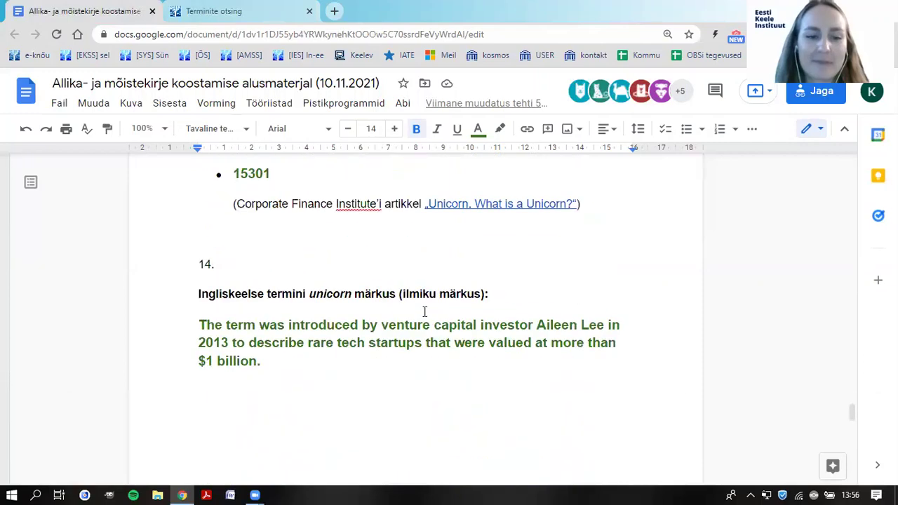
scroll(424, 313, up, 5)
scroll(424, 313, up, 4)
scroll(424, 312, down, 6)
scroll(425, 313, up, 2)
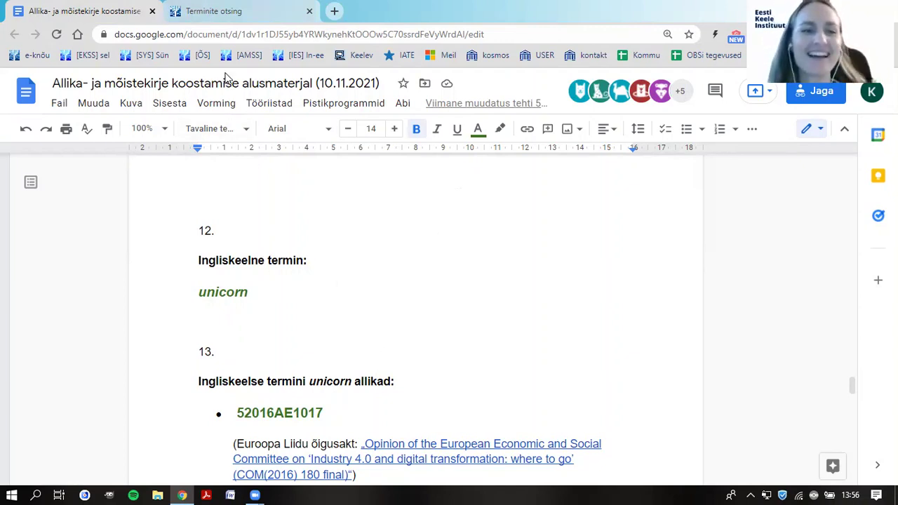
click(184, 17)
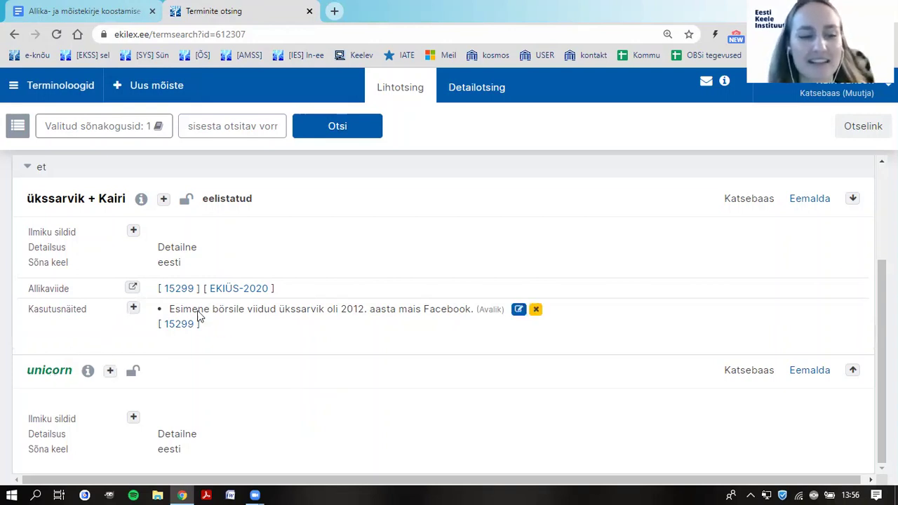
Add the term unicorn to the ükssarvik concept with its language set to inglise.
scroll(317, 369, up, 2)
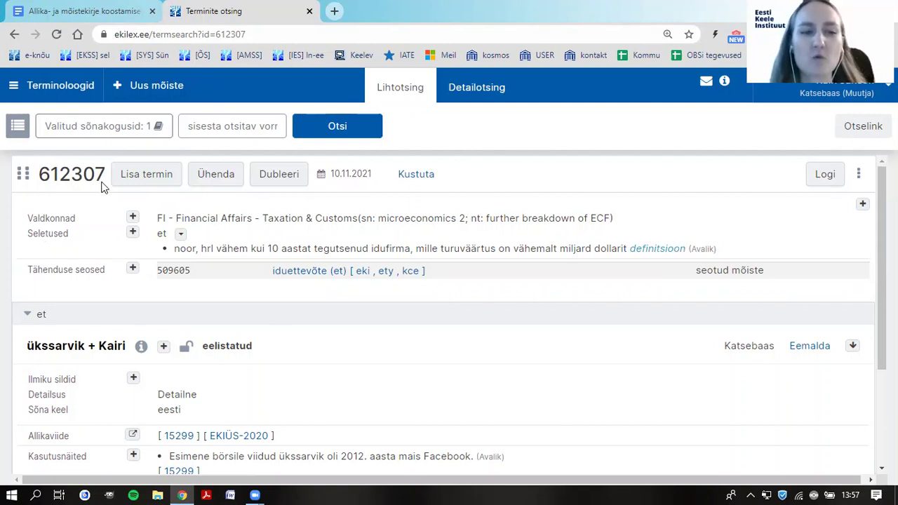
click(146, 179)
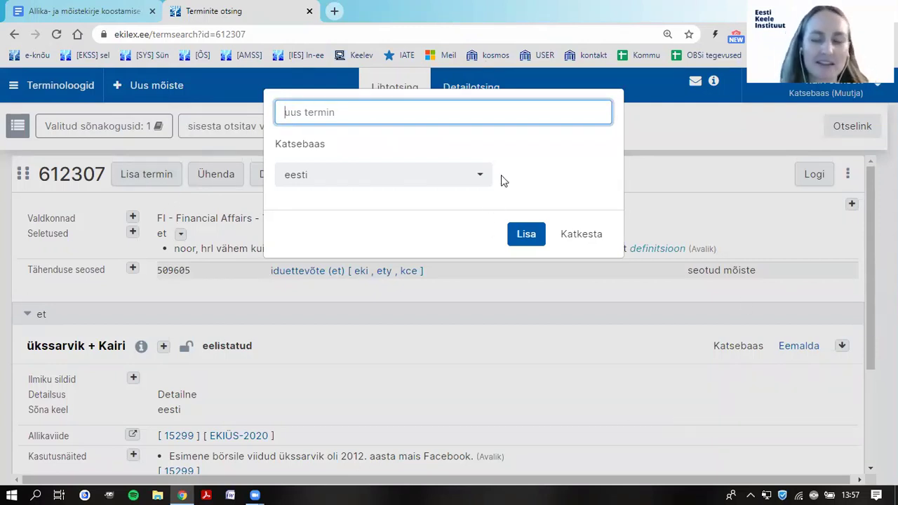
text(unicorn)
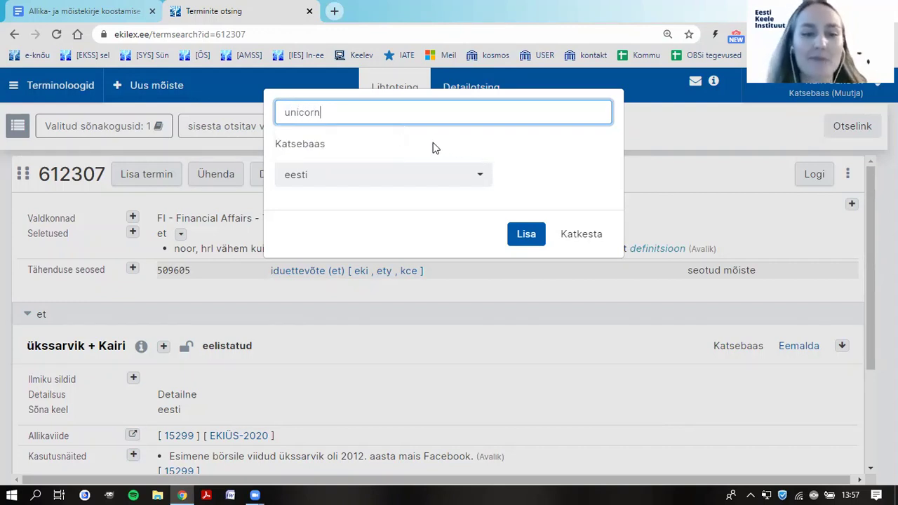
click(421, 179)
click(421, 179)
click(421, 179)
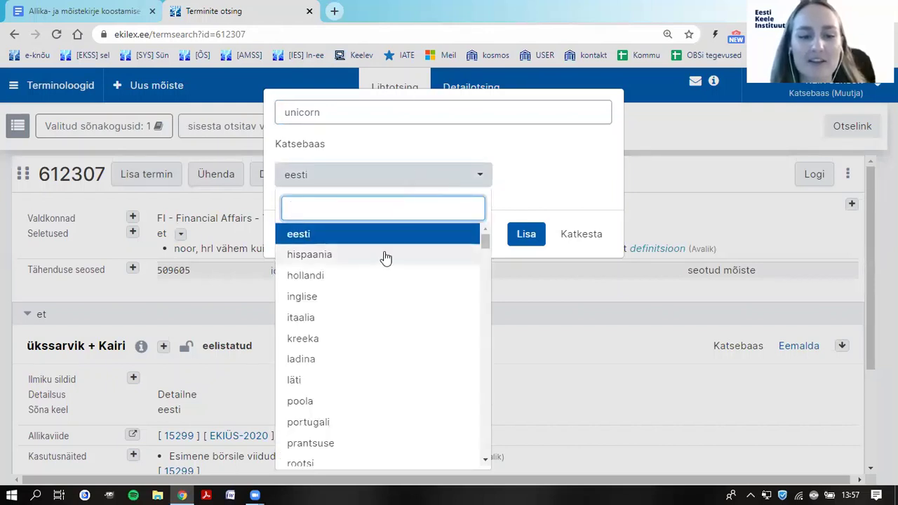
text(inglise)
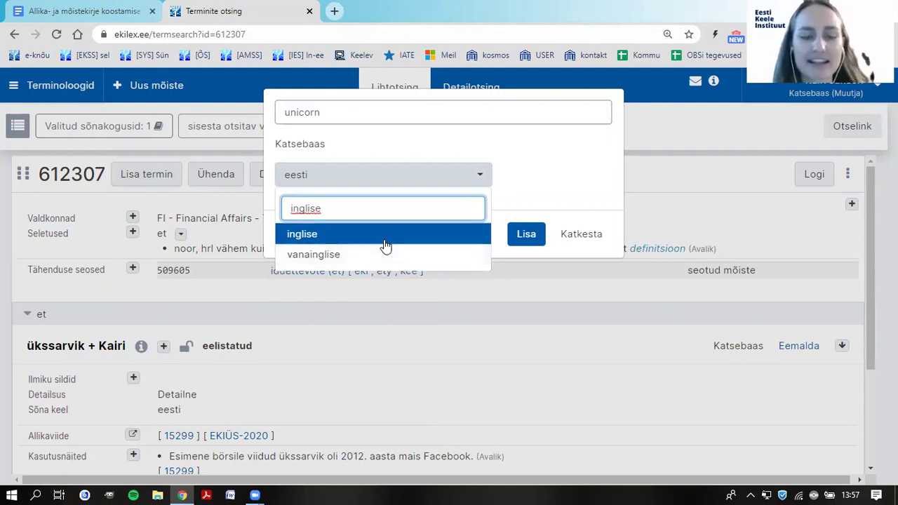
click(379, 235)
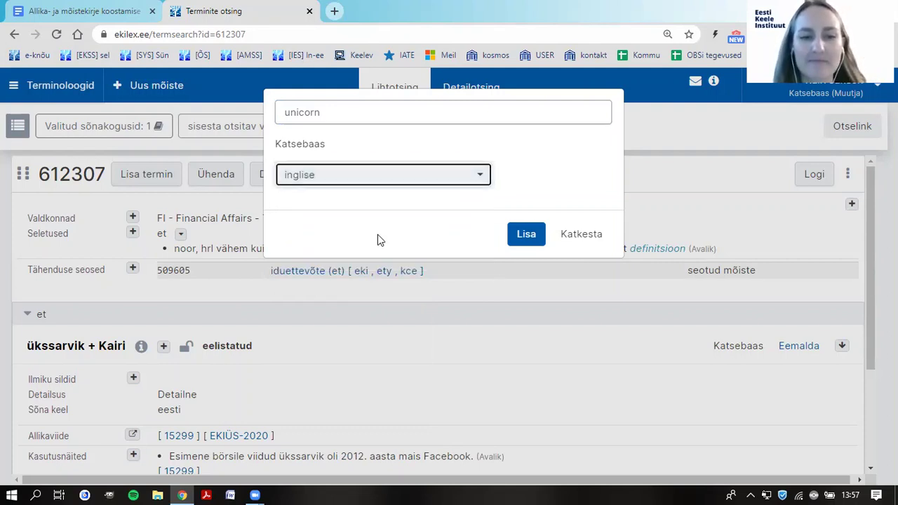
click(379, 204)
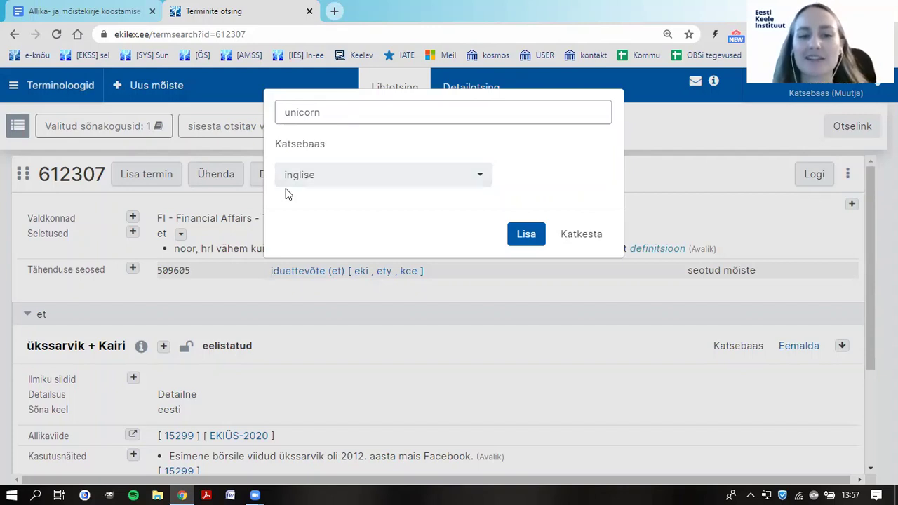
click(526, 237)
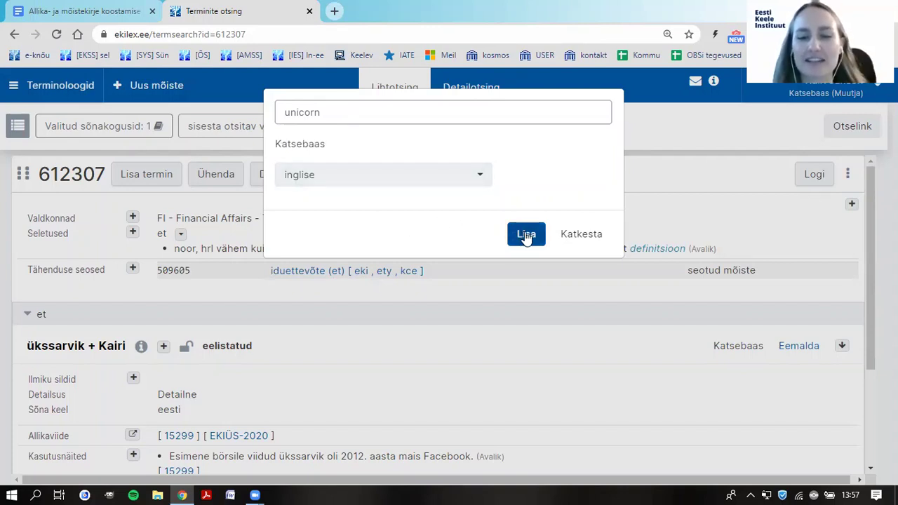
click(526, 236)
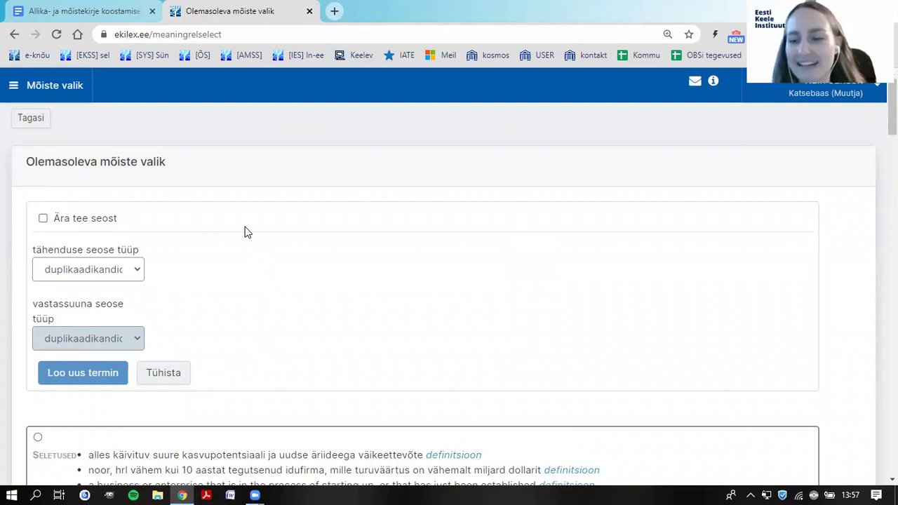
Create the new English term unicorn with Ära tee seost enabled, leaving it unrelated to existing concepts.
click(45, 220)
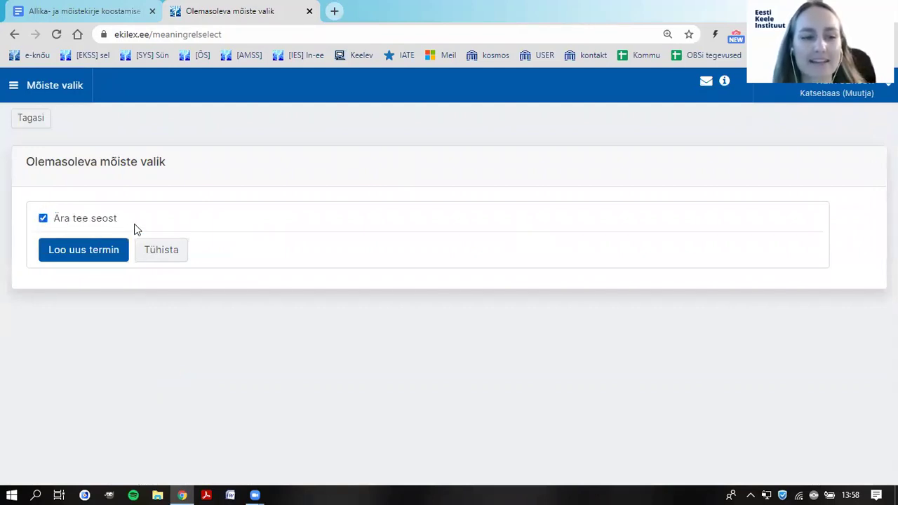
click(97, 257)
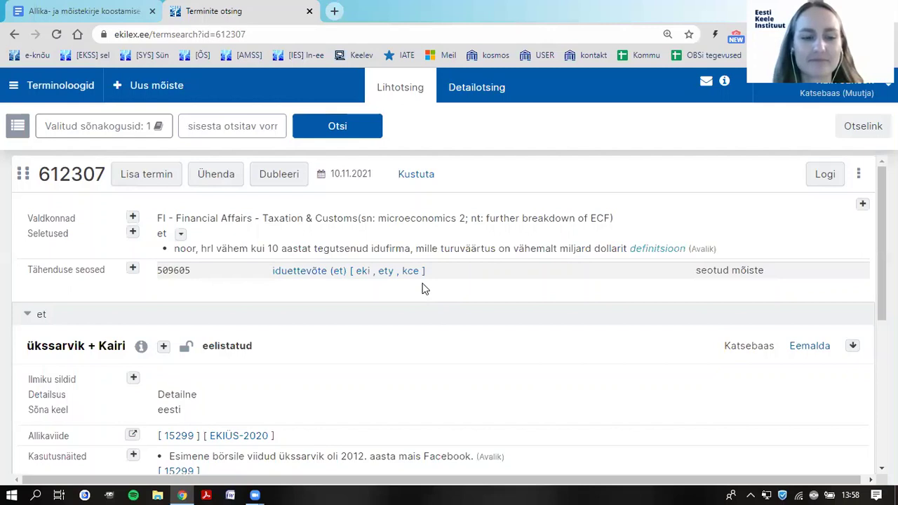
scroll(413, 283, down, 4)
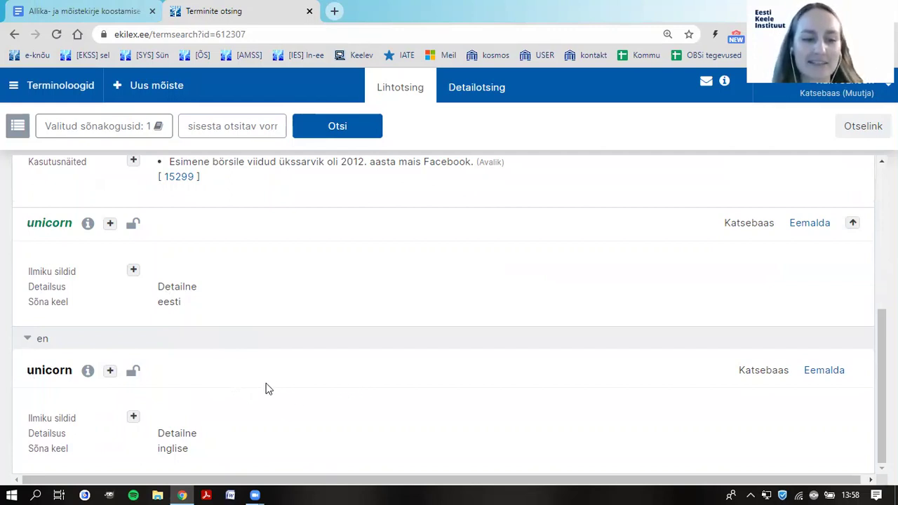
Examine which kinds of data can be added to the English term unicorn, and leave the selection without adding any.
mouse_move(31, 374)
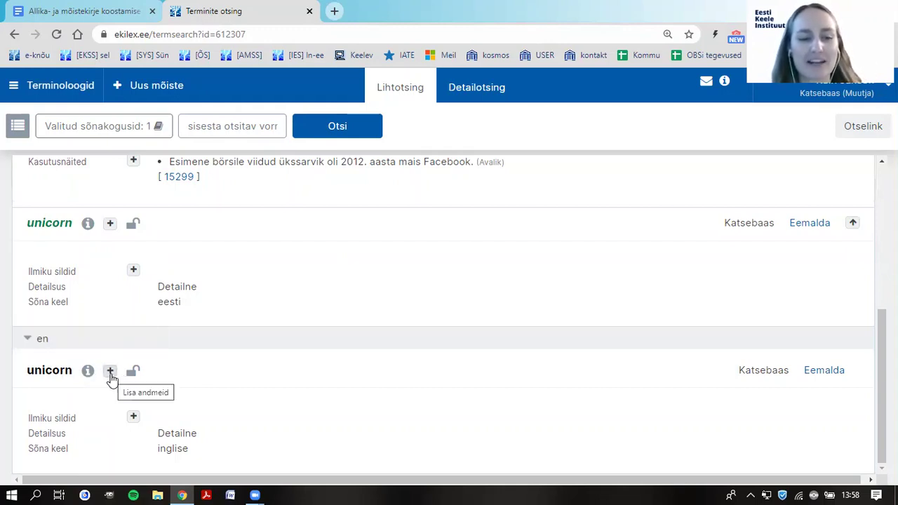
click(110, 372)
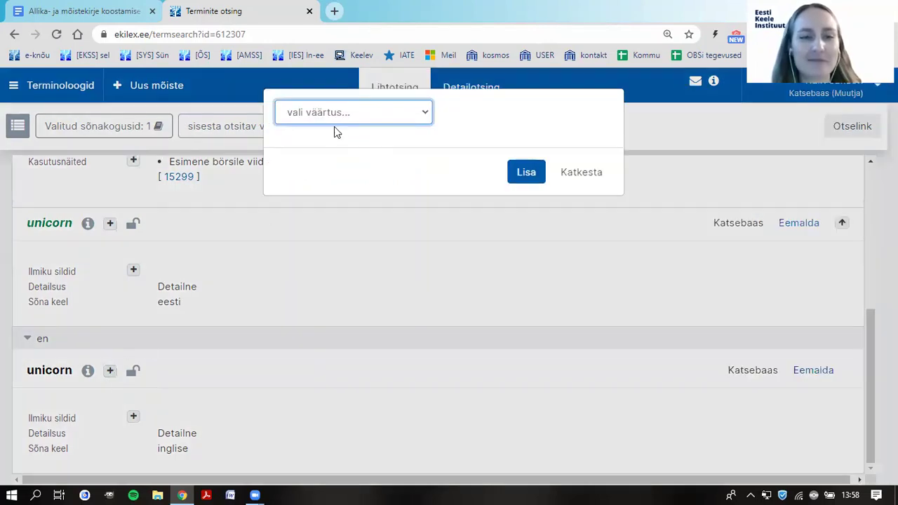
click(343, 116)
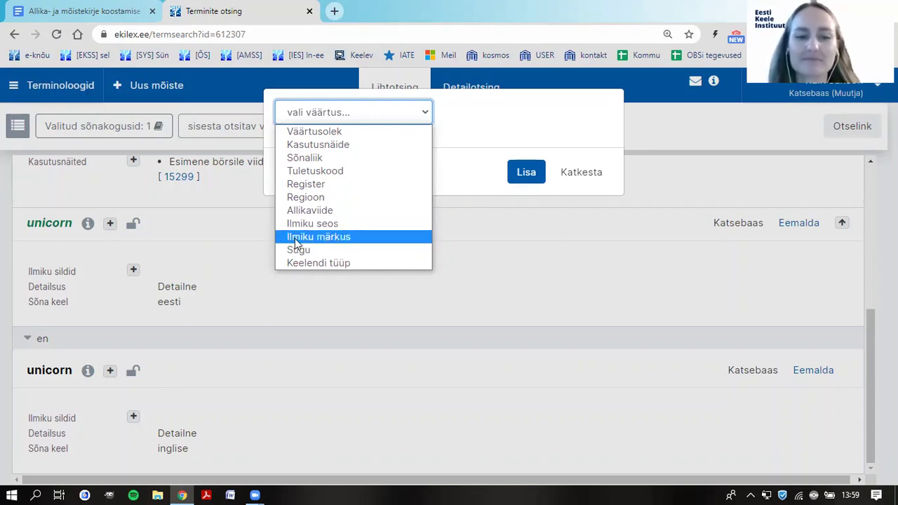
click(491, 139)
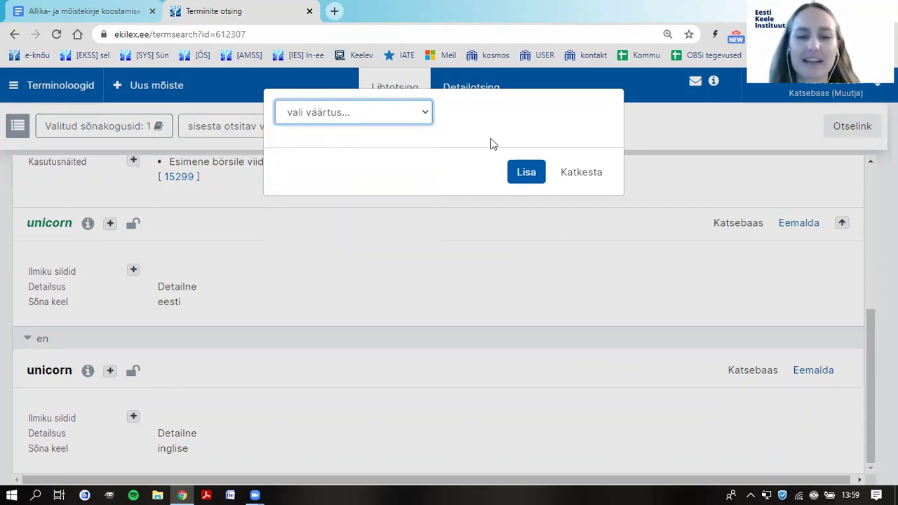
click(593, 176)
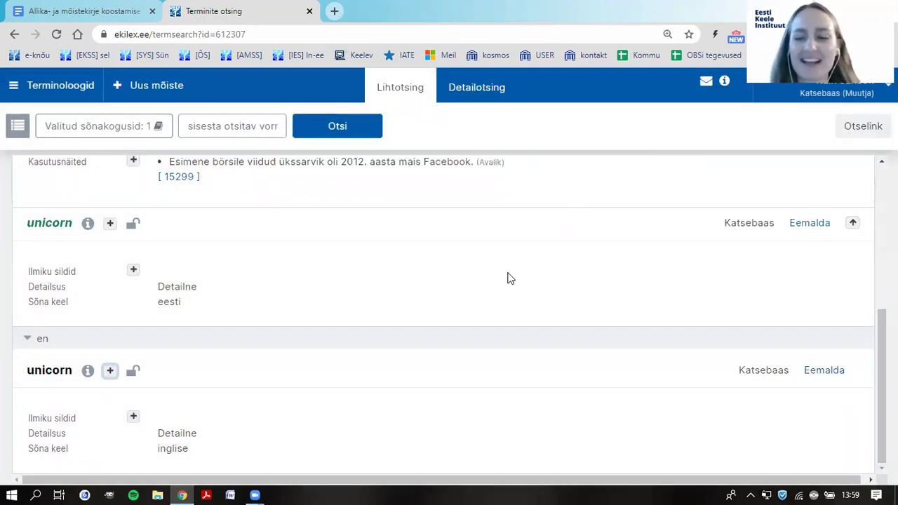
Add the term label (Ilmiku sildid) vajab konsulteerimist to the Estonian term ükssarvik.
scroll(413, 301, up, 4)
scroll(413, 301, up, 1)
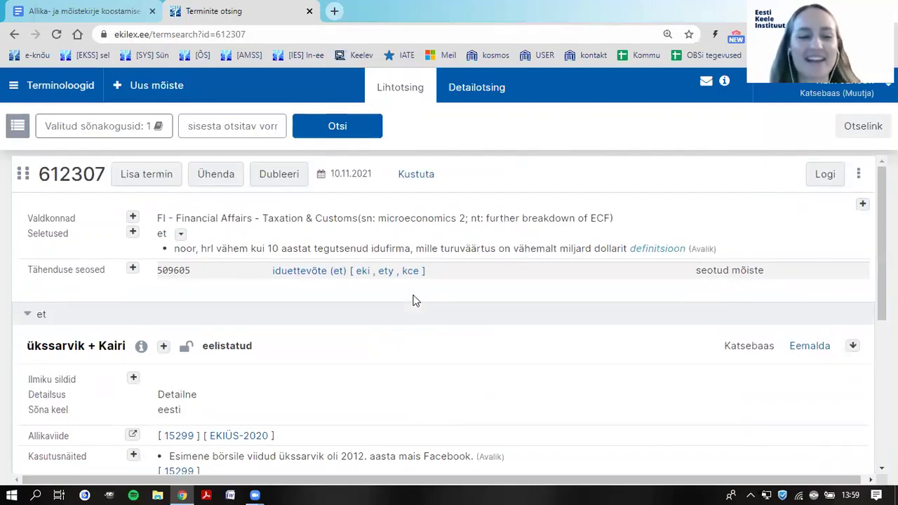
scroll(411, 300, down, 2)
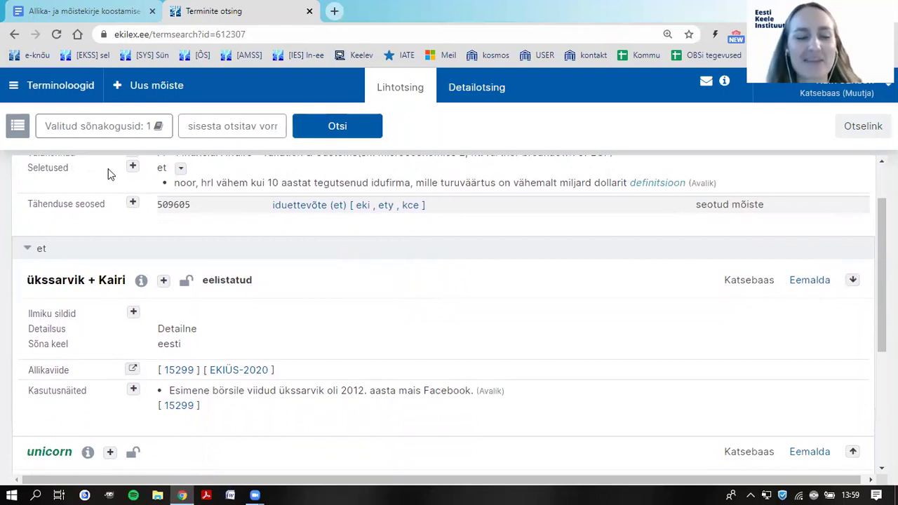
scroll(166, 248, up, 2)
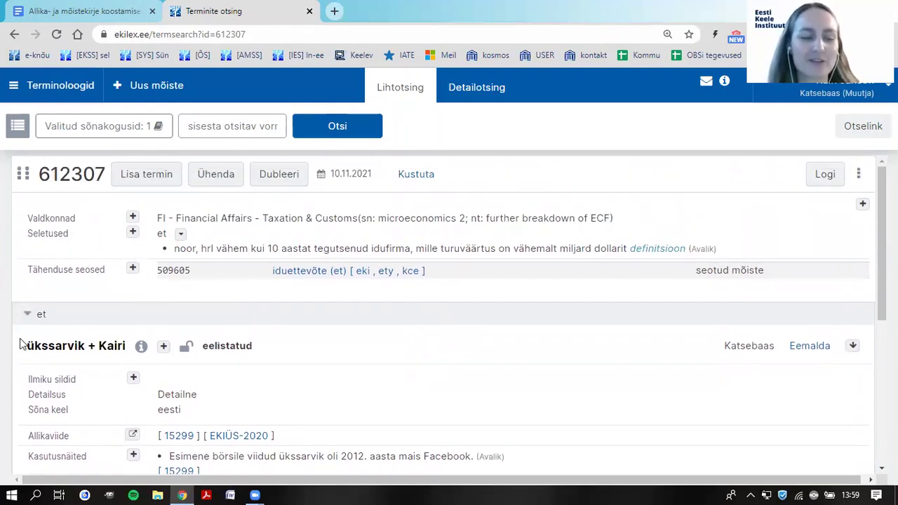
mouse_move(42, 349)
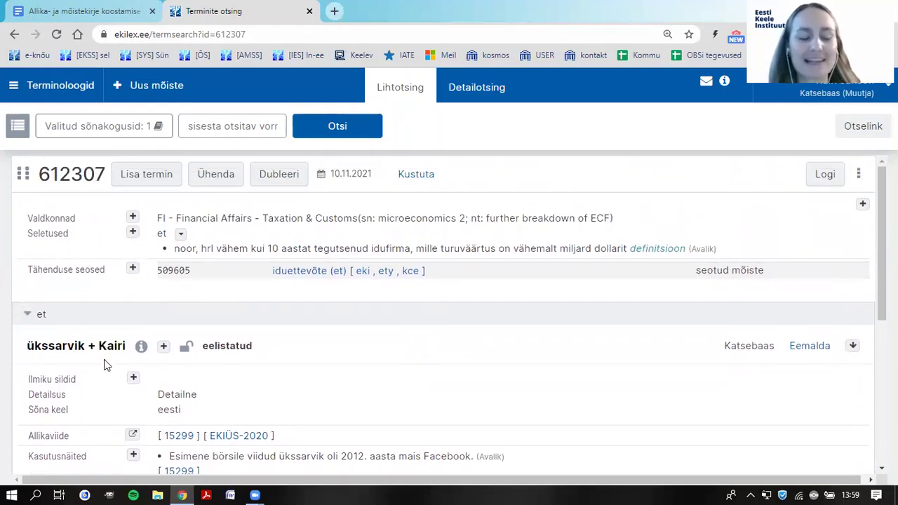
mouse_move(82, 346)
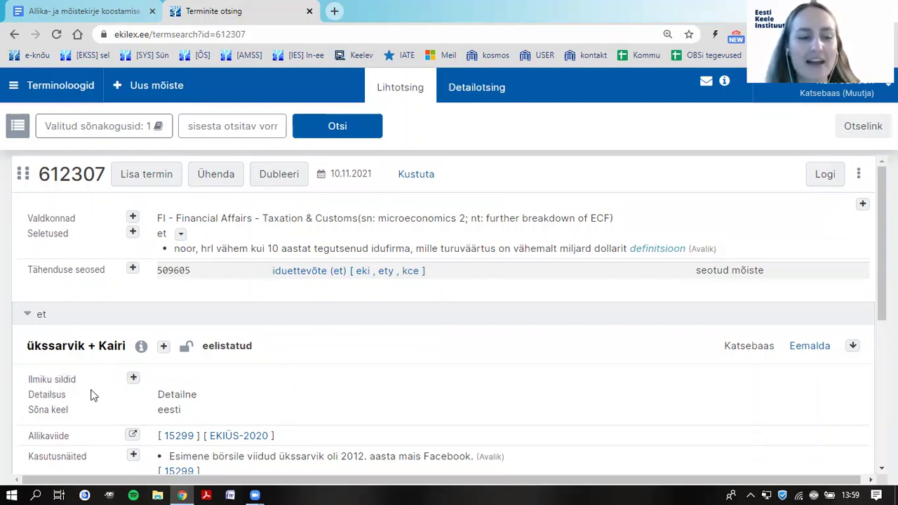
click(133, 378)
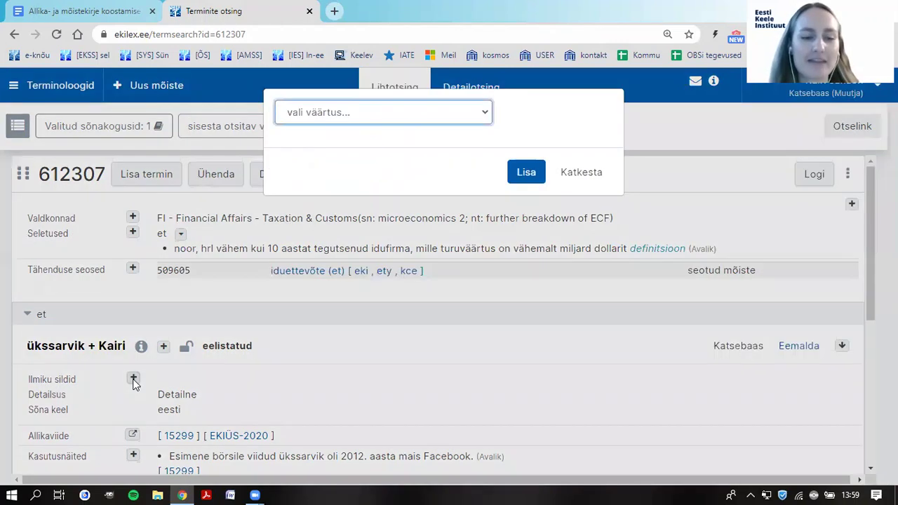
click(365, 120)
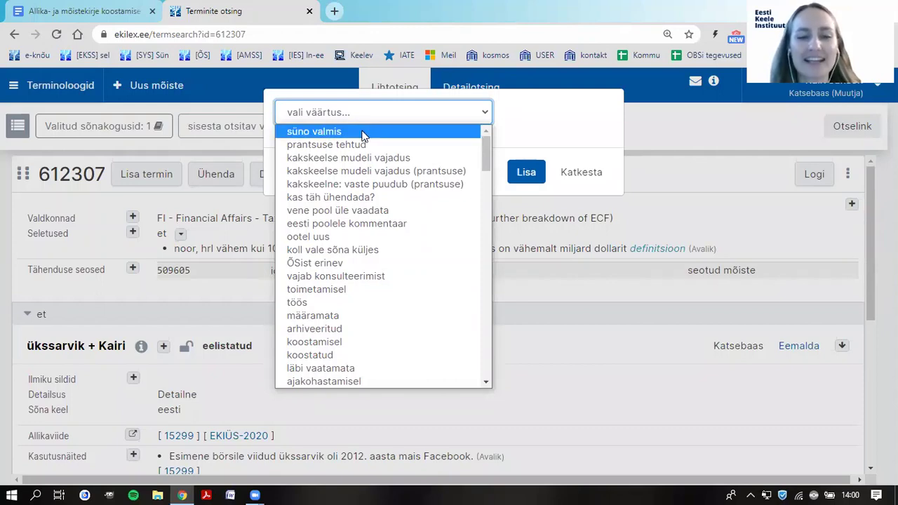
scroll(358, 187, down, 2)
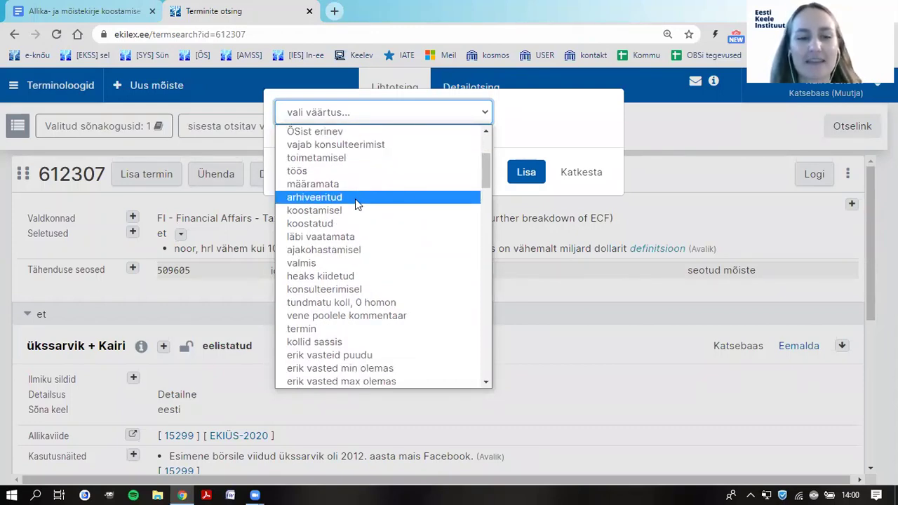
scroll(355, 198, down, 2)
scroll(355, 200, up, 4)
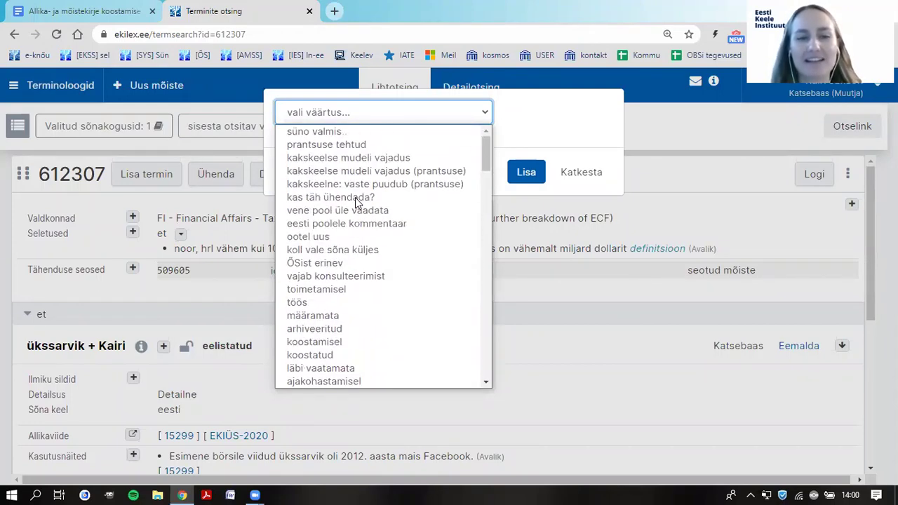
click(354, 277)
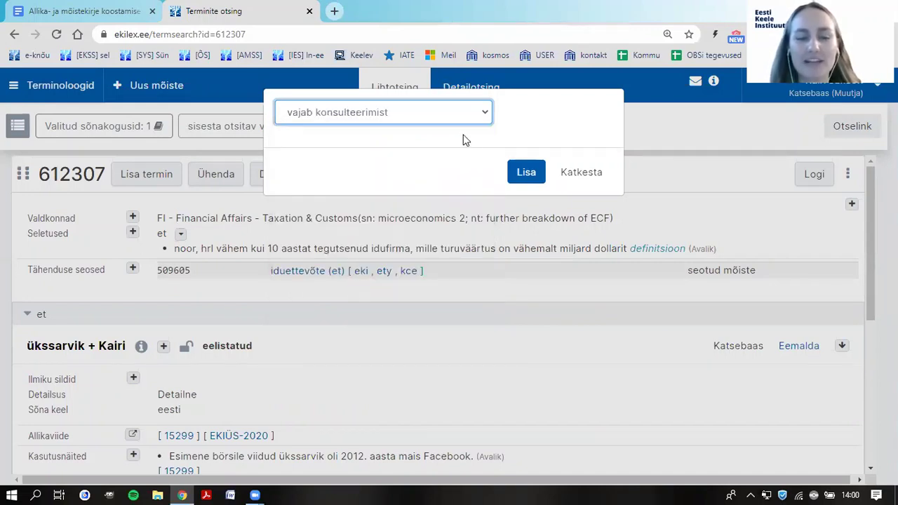
click(526, 172)
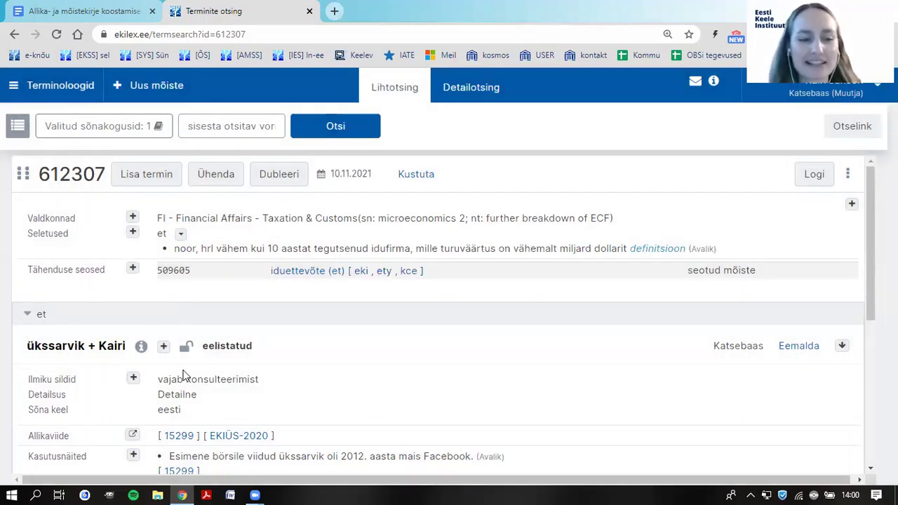
Set the visibility of the Estonian term ükssarvik to mitteavalik.
mouse_move(241, 382)
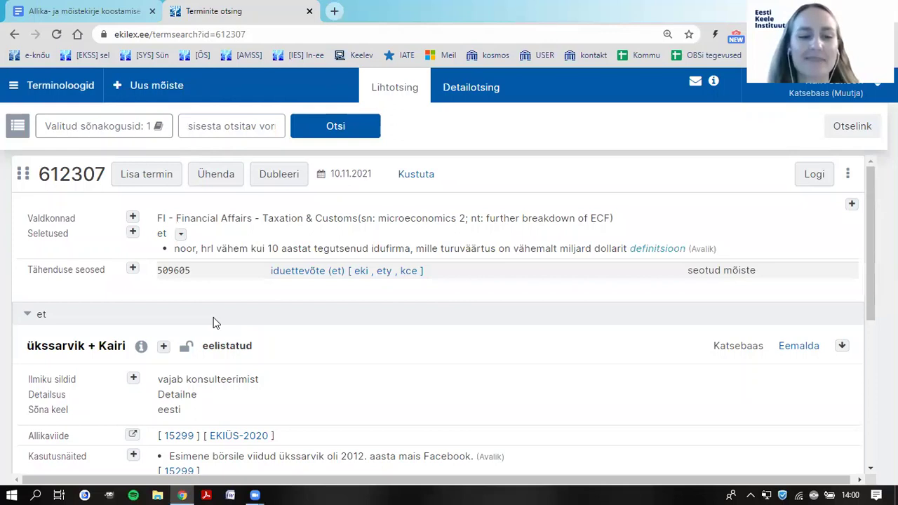
scroll(214, 322, down, 1)
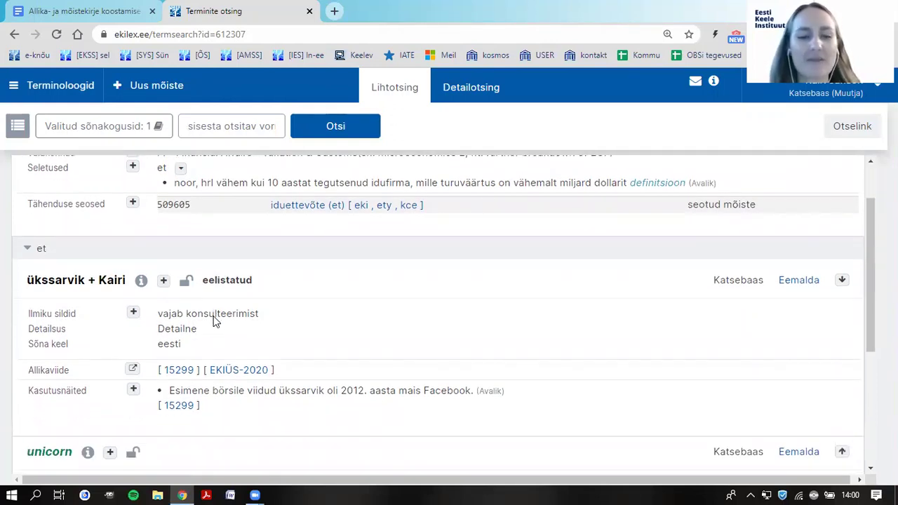
scroll(215, 322, down, 2)
scroll(214, 320, up, 3)
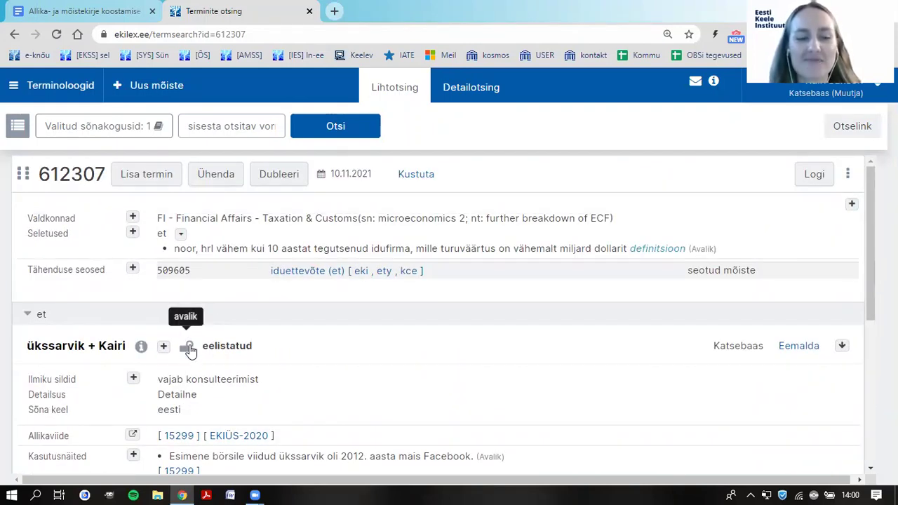
mouse_move(122, 360)
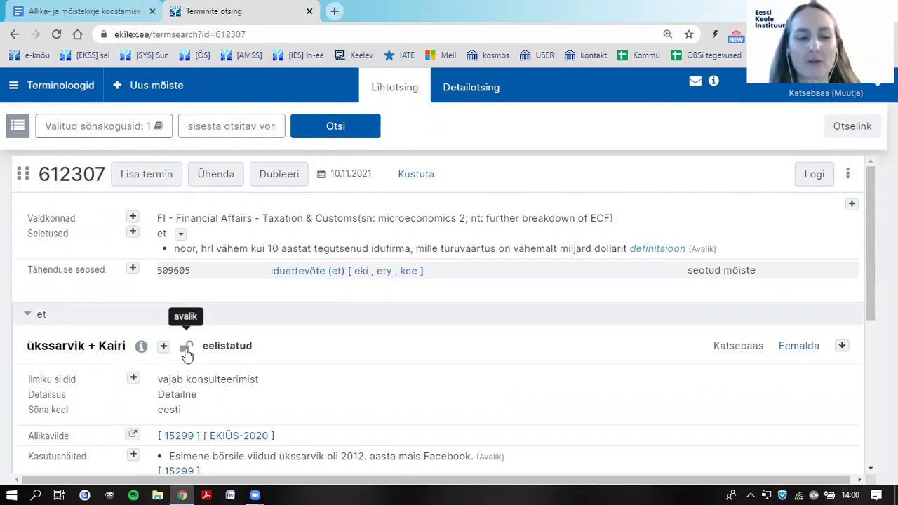
click(187, 350)
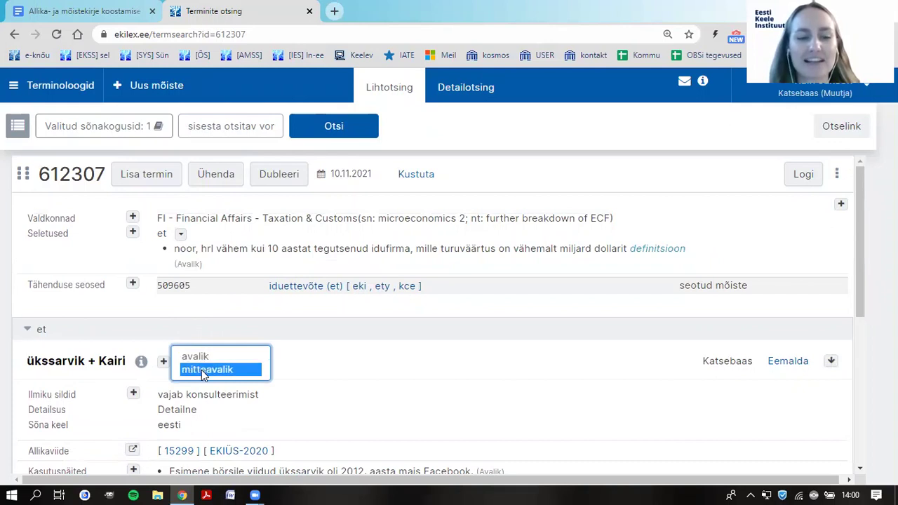
click(201, 369)
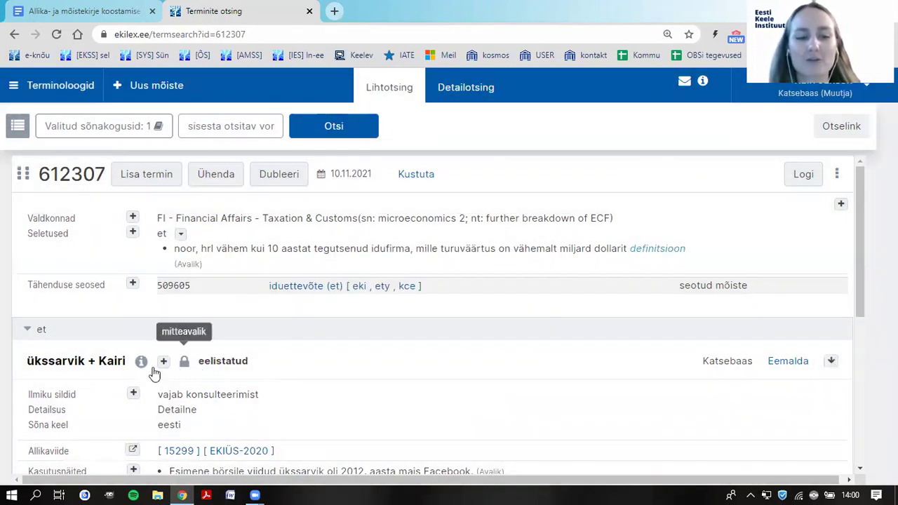
mouse_move(91, 365)
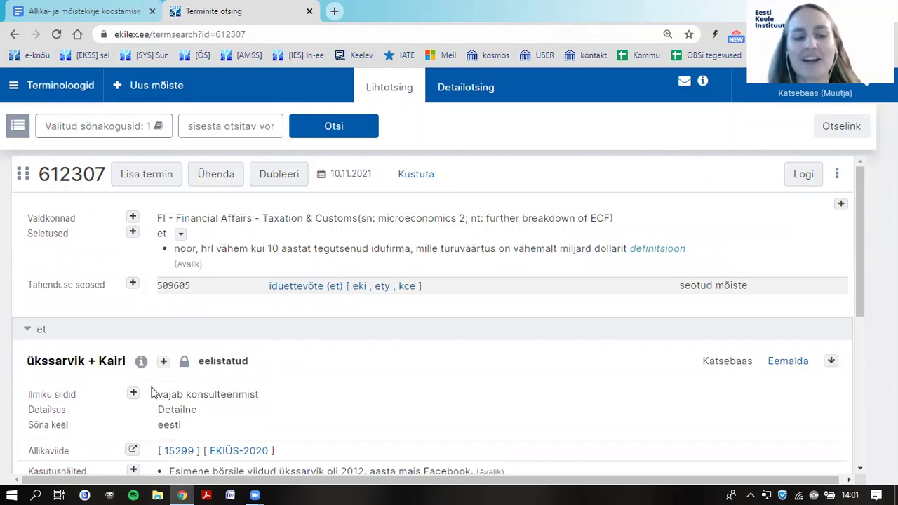
mouse_move(157, 405)
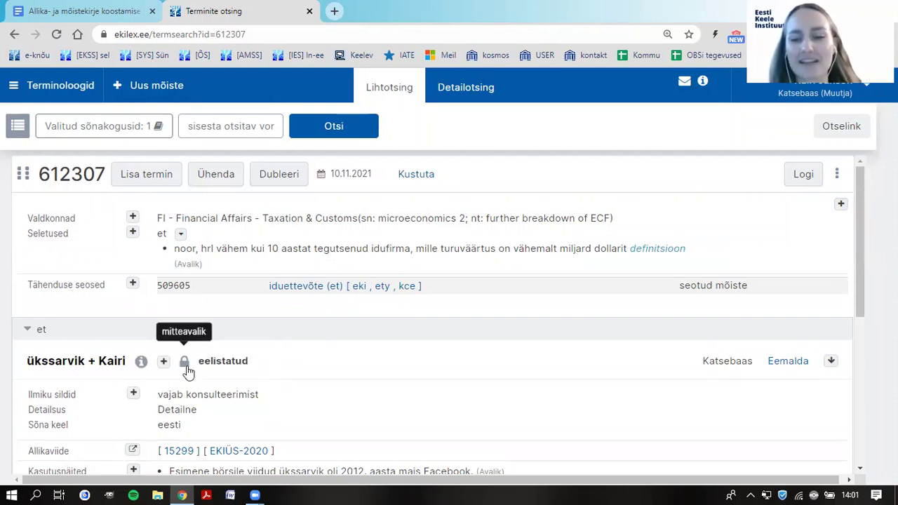
mouse_move(456, 287)
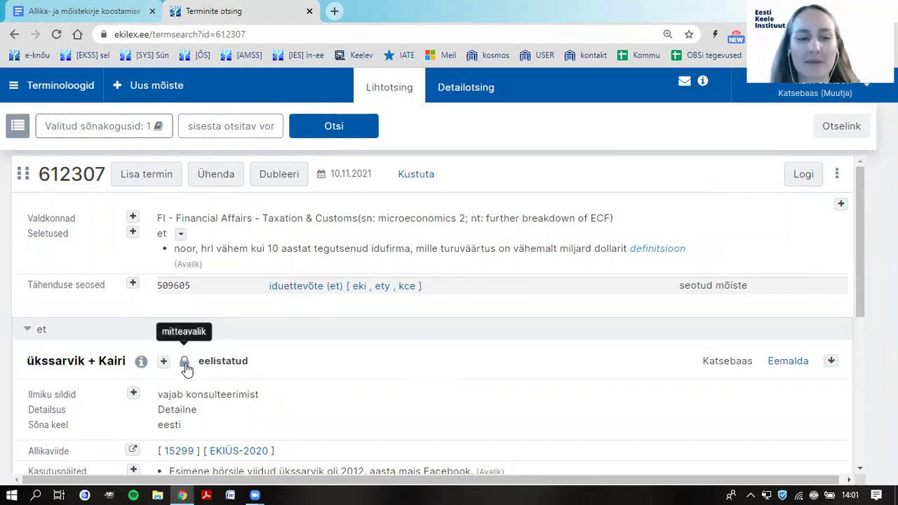
mouse_move(209, 222)
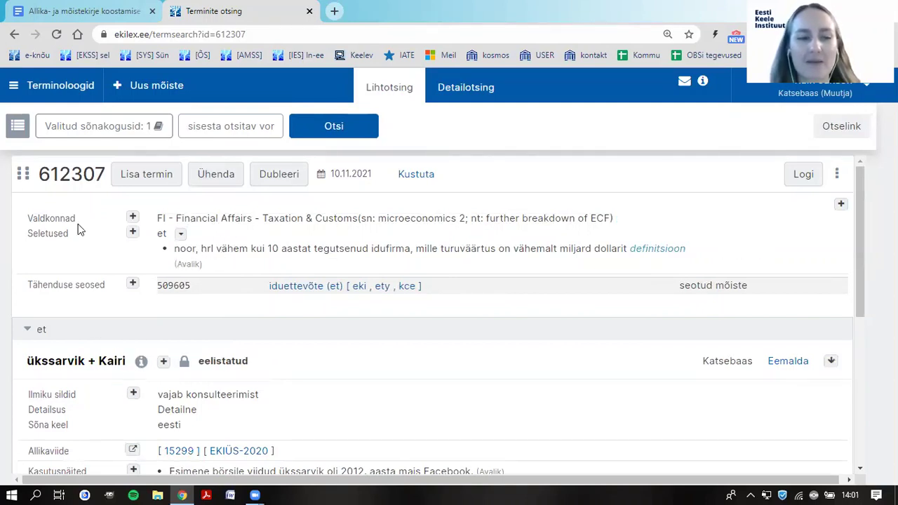
mouse_move(181, 251)
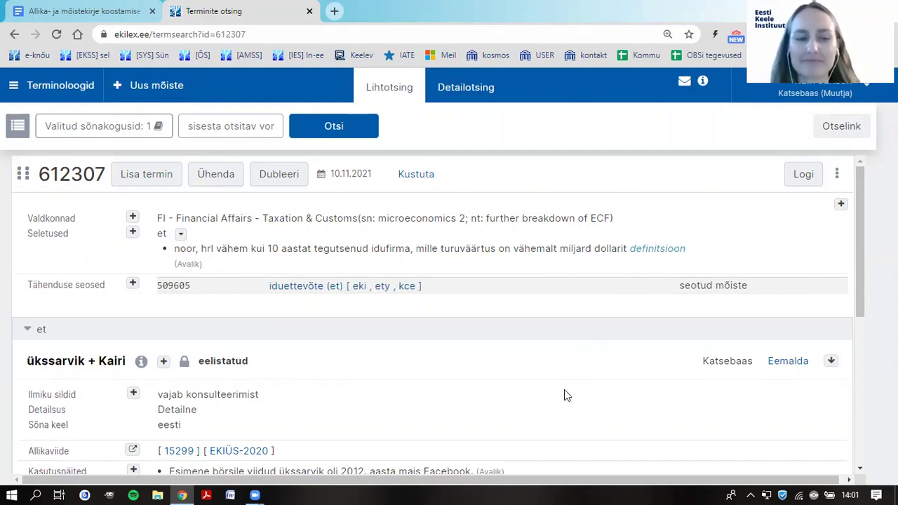
scroll(564, 391, down, 3)
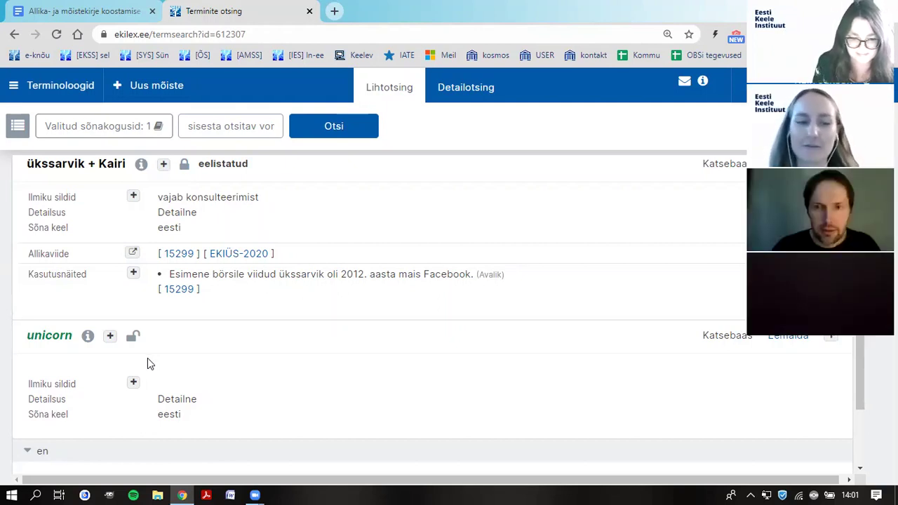
scroll(147, 364, up, 3)
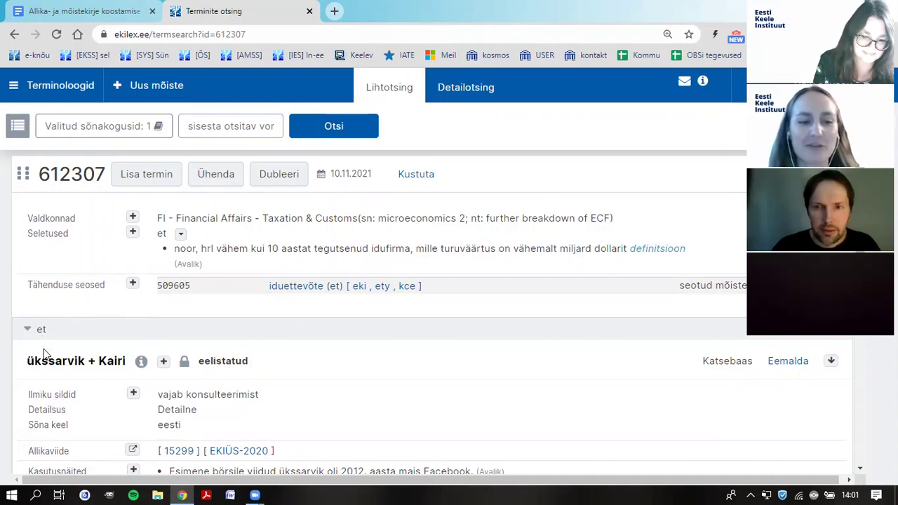
mouse_move(50, 365)
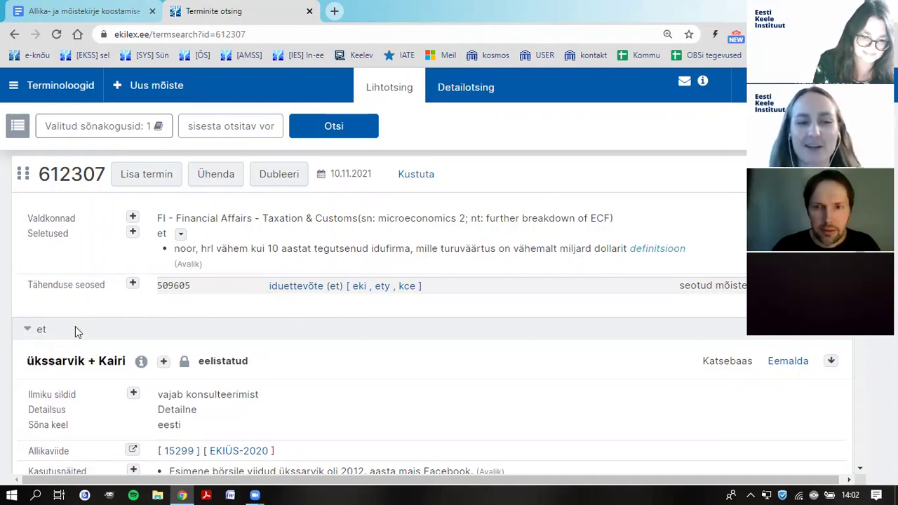